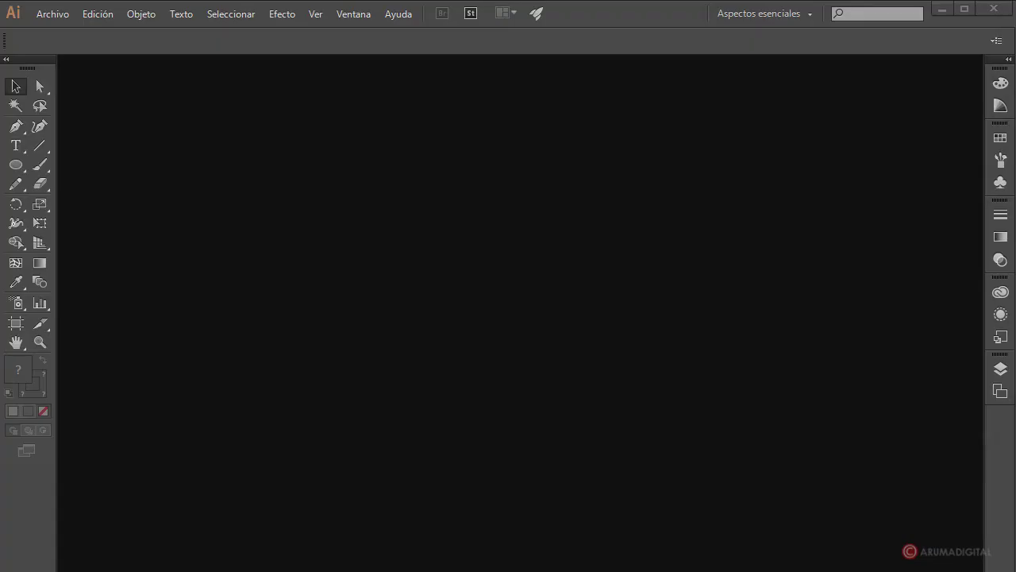
- Create a new one-artboard document measuring 1000 × 1000 px
click(45, 24)
click(56, 29)
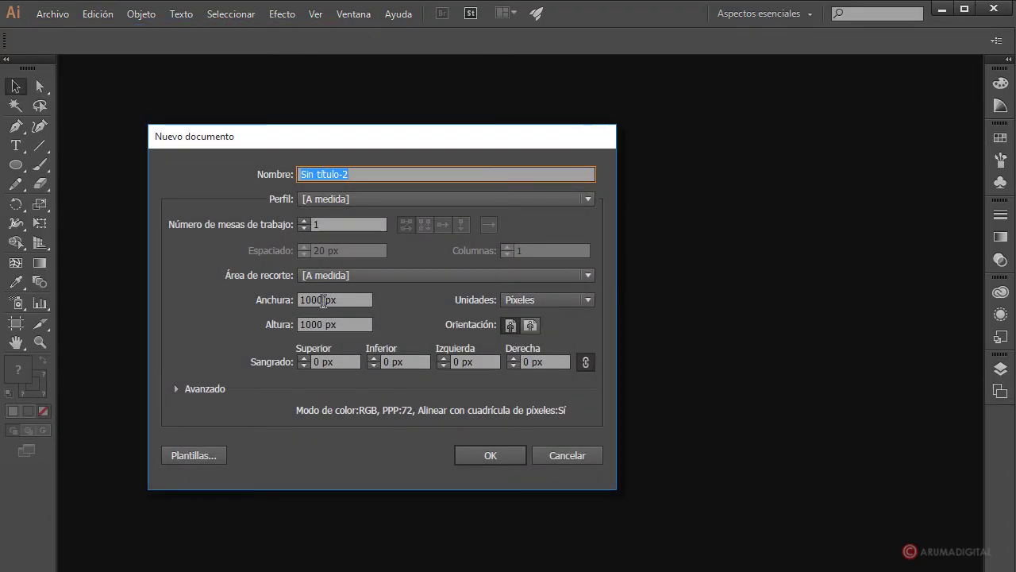
click(490, 455)
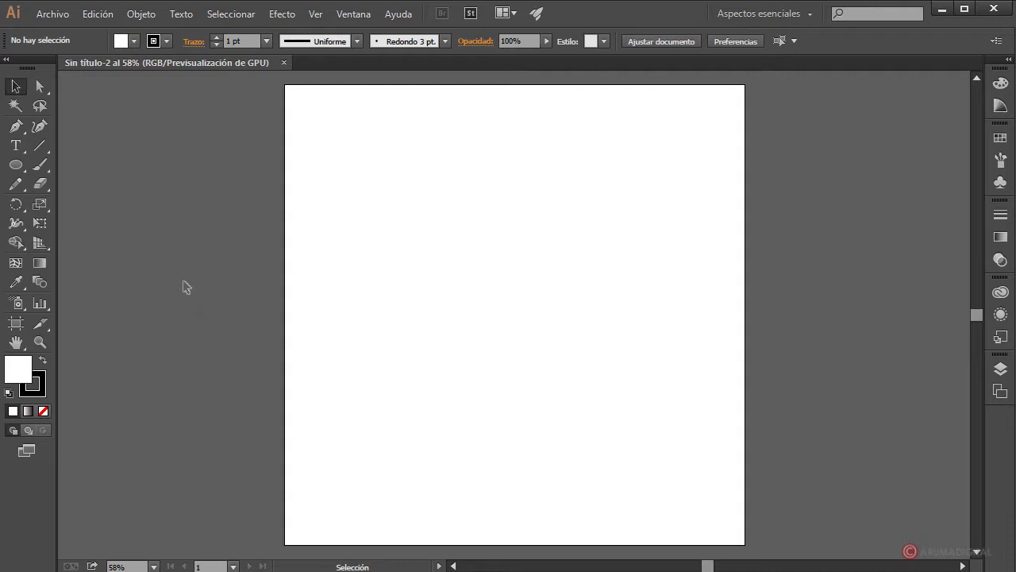
- Draw a tall ellipse from the artboard's center and a smaller, wider ellipse above it, overlapping its upper end and vertically aligned
click(17, 164)
drag(21, 167, 35, 185)
drag(105, 189, 115, 206)
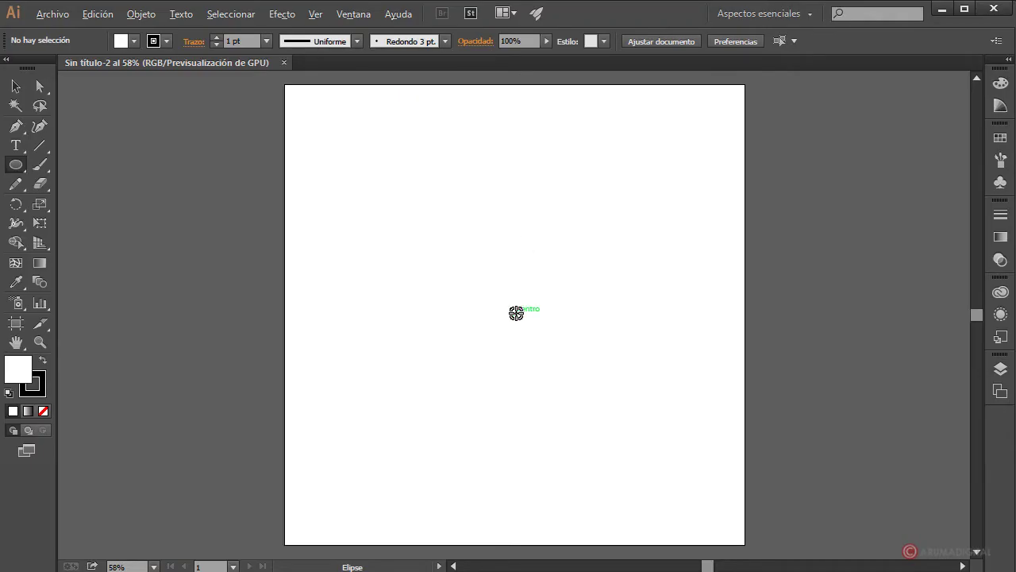
drag(516, 314, 590, 400)
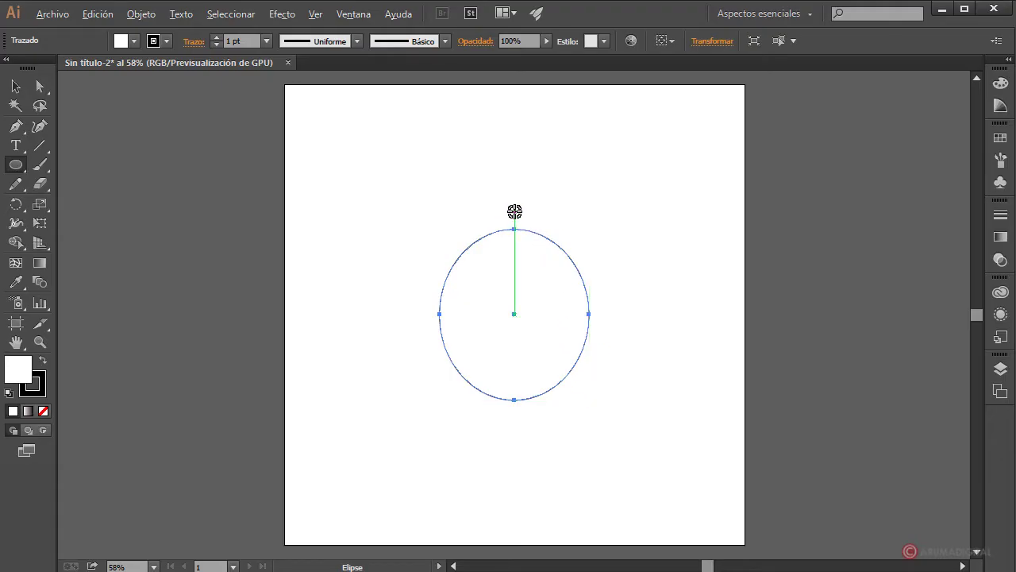
drag(514, 203, 573, 254)
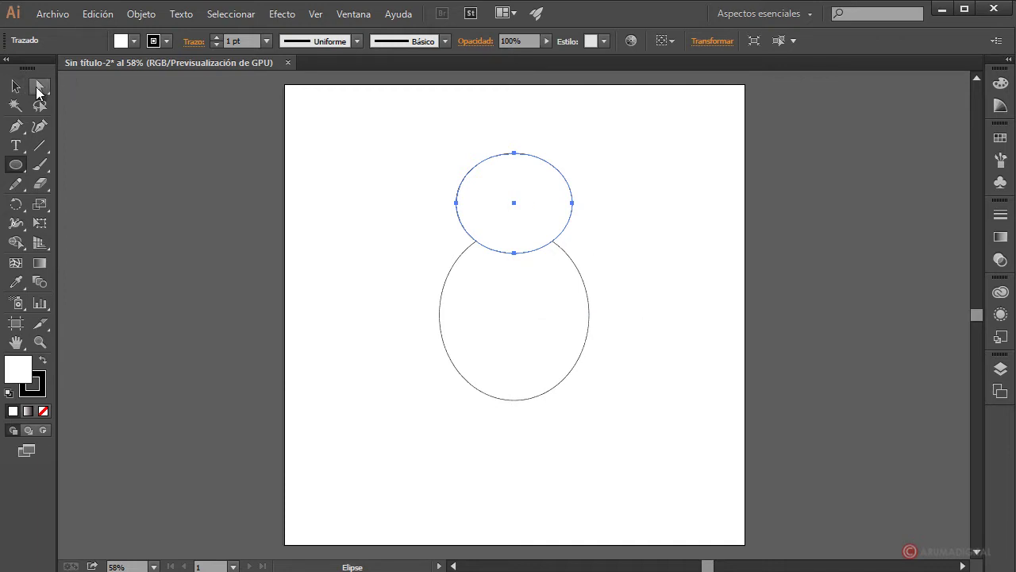
- Add extra anchor points between the existing ones on the large lower ellipse
click(16, 87)
click(543, 405)
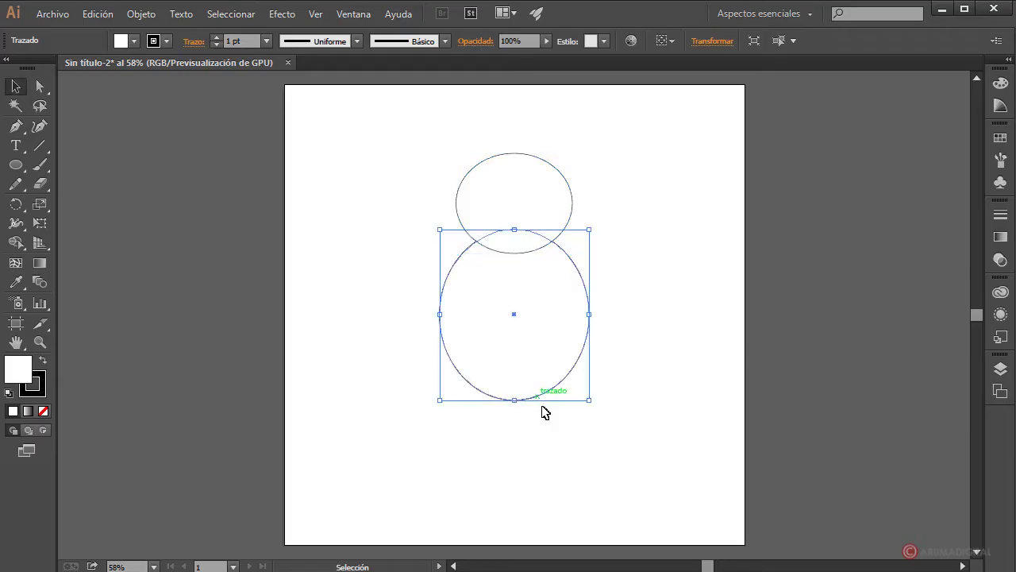
click(150, 18)
mouse_move(176, 337)
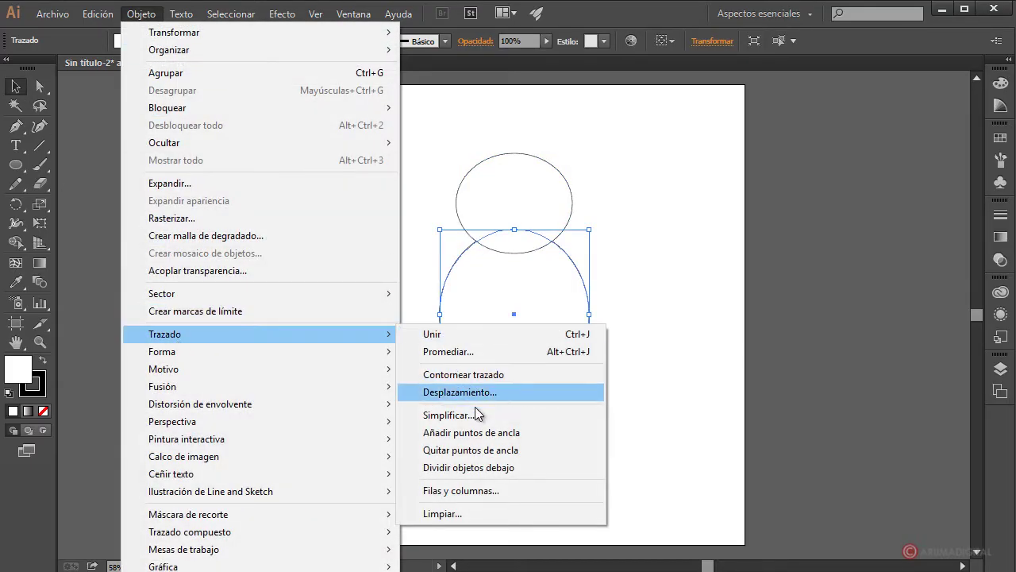
click(475, 433)
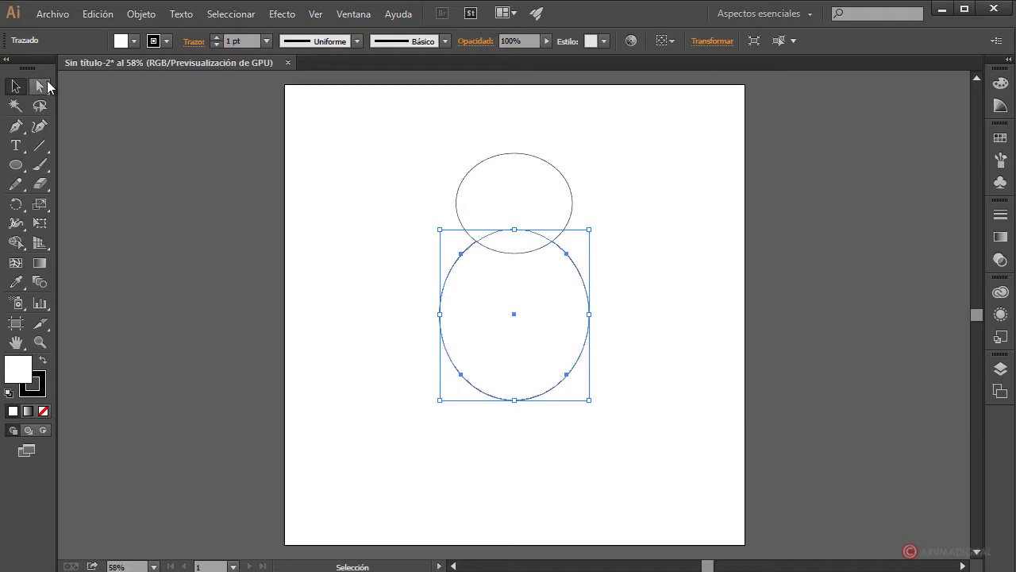
- Move the large ellipse's bottom center anchor point straight up to about Y 610 px, forming an inward curve
click(46, 87)
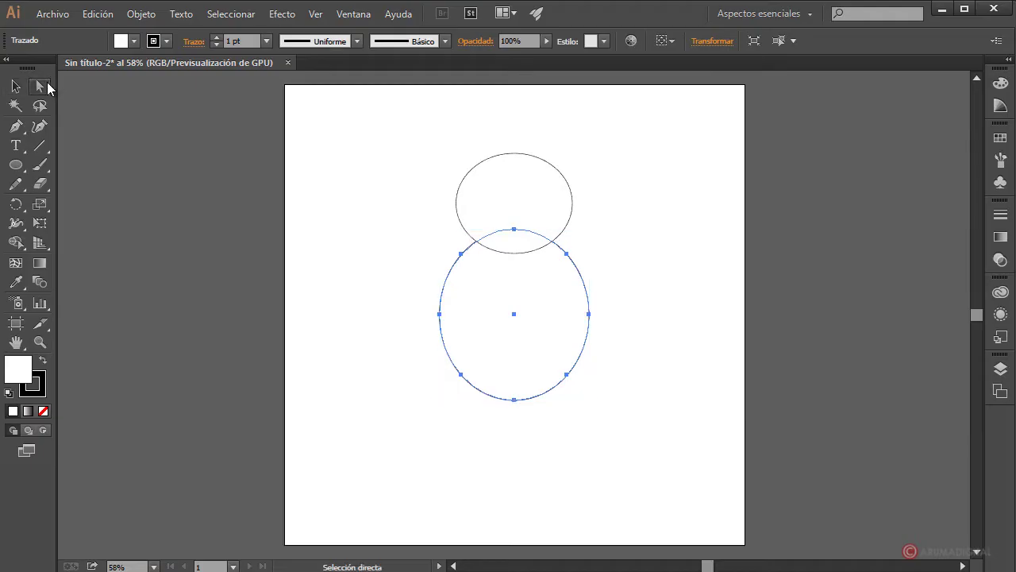
click(514, 400)
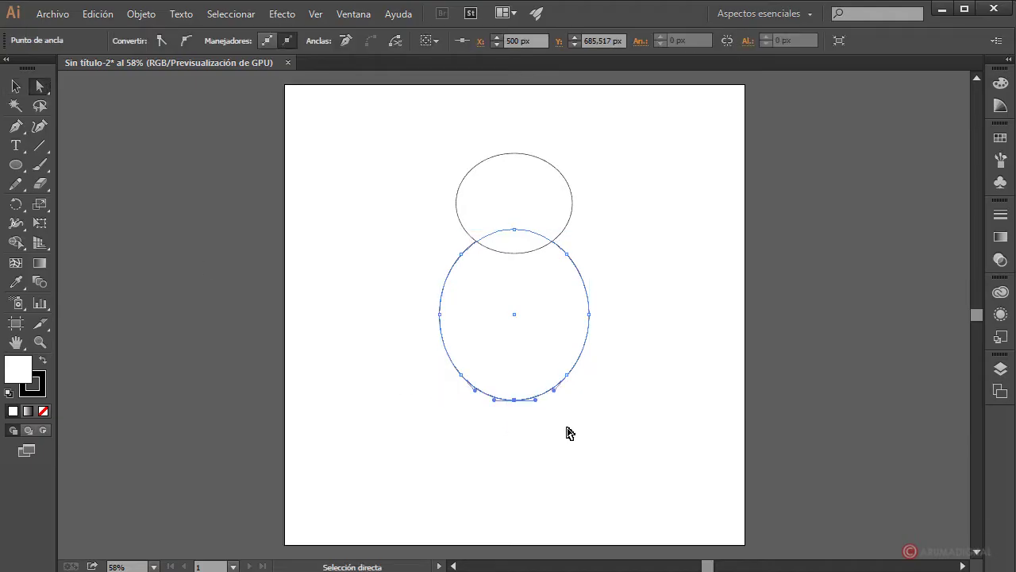
key(Up)
key(Up)
key(Up)
key(Up)
key(Up)
key(Up)
key(Up)
key(Up)
key(Up)
key(Up)
key(Up)
key(Up)
key(Up)
key(Up)
key(Up)
key(Up)
key(Up)
key(Up)
key(Up)
key(Up)
key(Up)
key(Up)
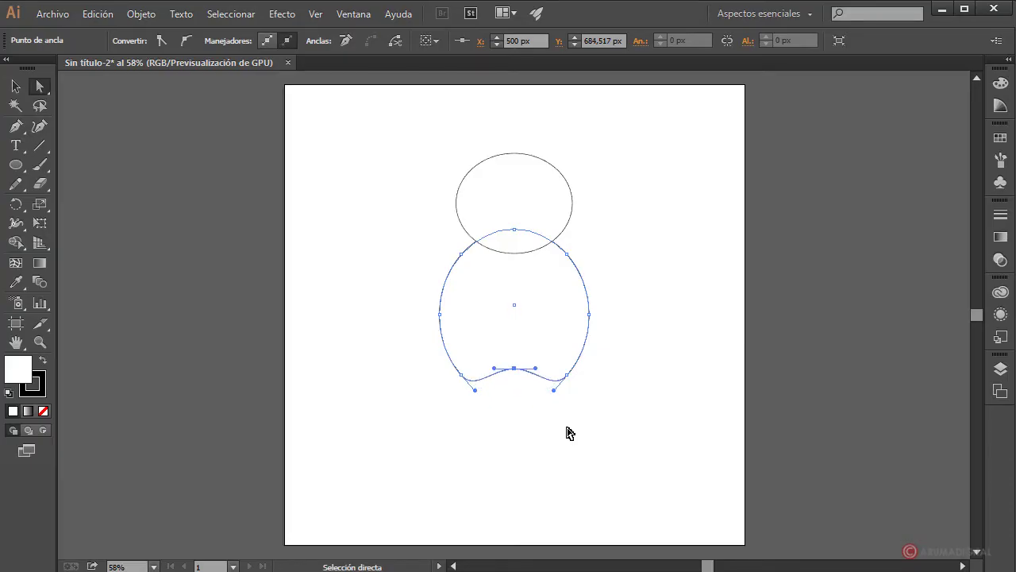
key(Down)
key(Down)
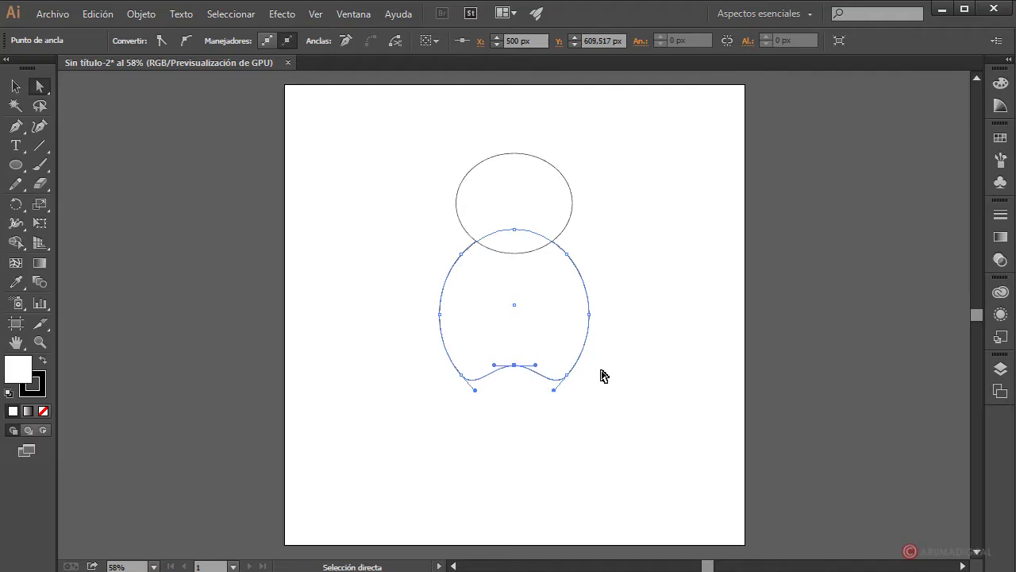
- Pull the inner direction handles of the body's two lower corner anchors toward the center to round both bottom lobes
drag(618, 371, 492, 392)
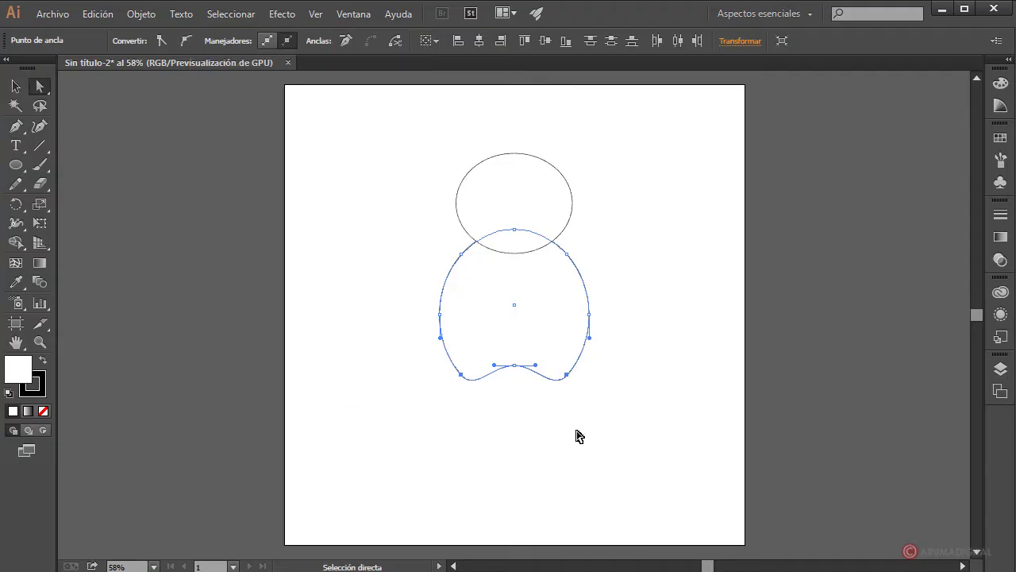
click(576, 373)
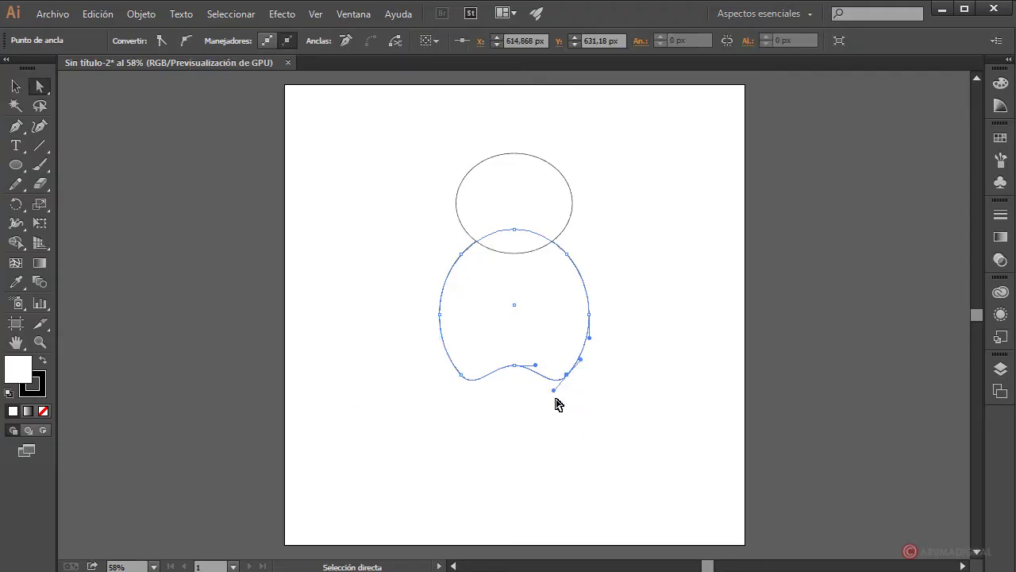
drag(556, 391, 544, 386)
click(462, 374)
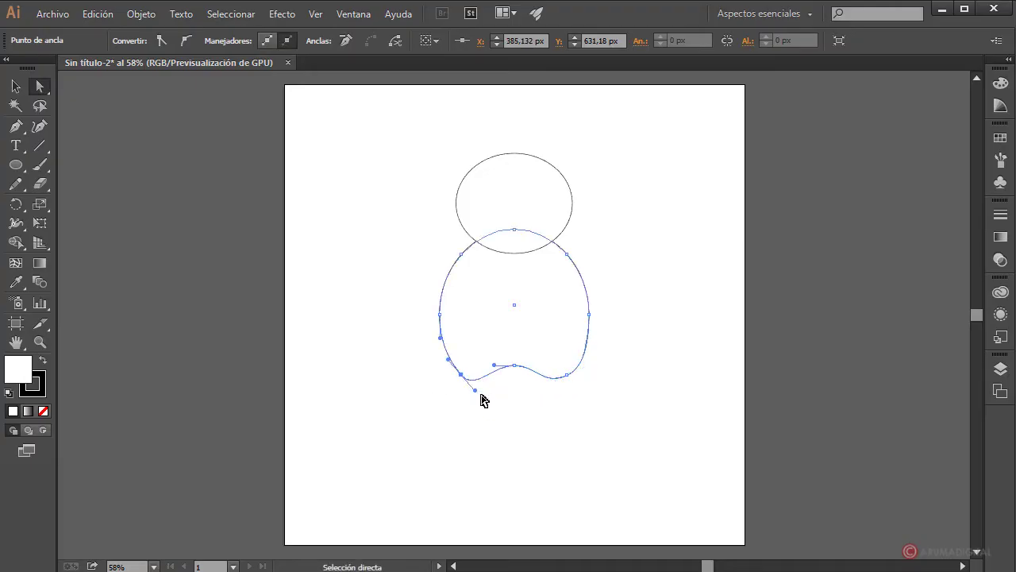
drag(476, 393, 486, 391)
click(519, 412)
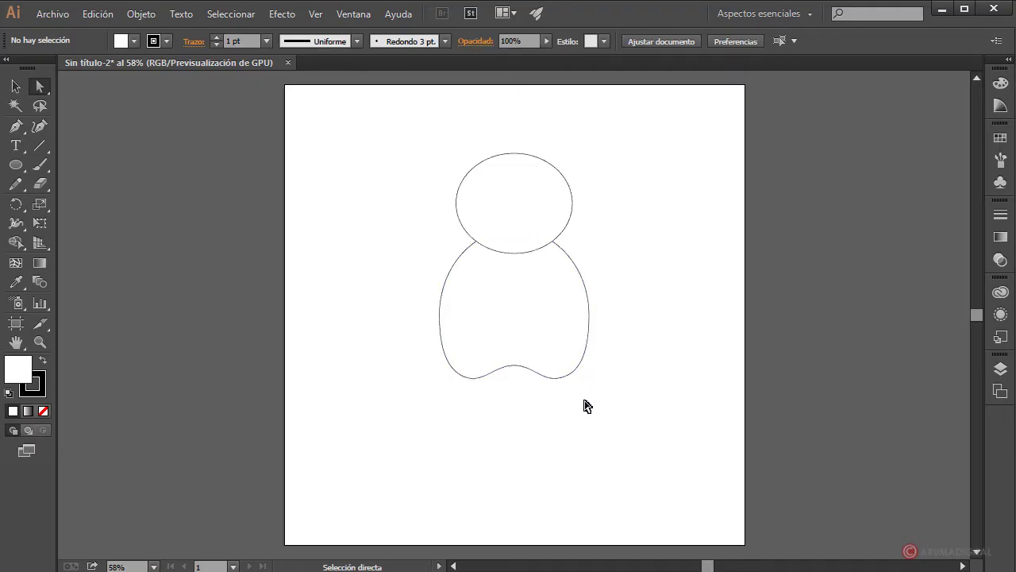
- Select the body's three bottom anchor points and shift them slightly down to lengthen the shape
drag(633, 358, 450, 448)
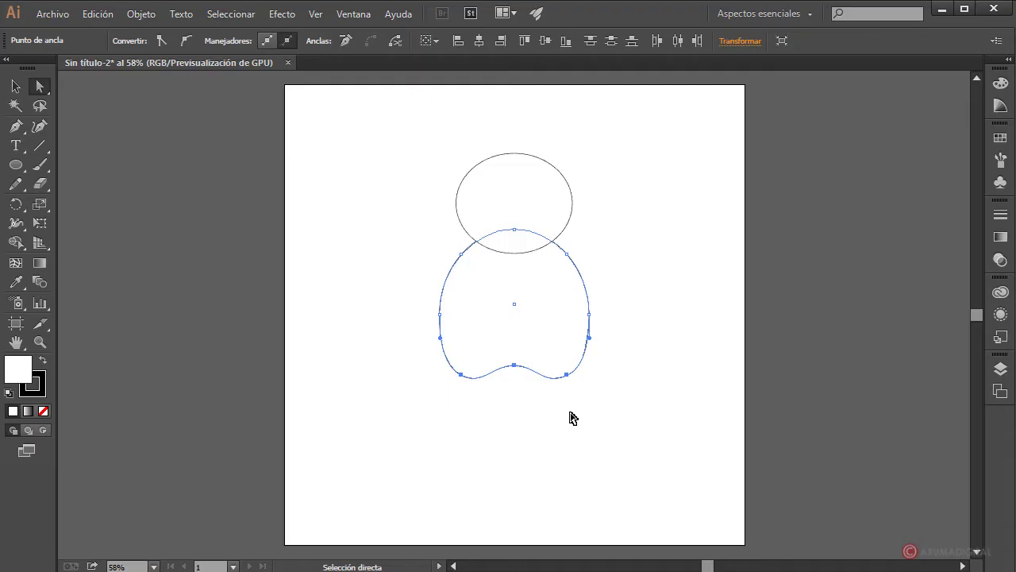
key(Down)
key(Down)
key(Down)
key(Down)
key(Down)
key(Down)
key(Down)
key(Down)
key(Down)
key(Down)
key(Down)
key(Down)
key(Down)
key(Down)
key(Down)
key(Down)
key(Down)
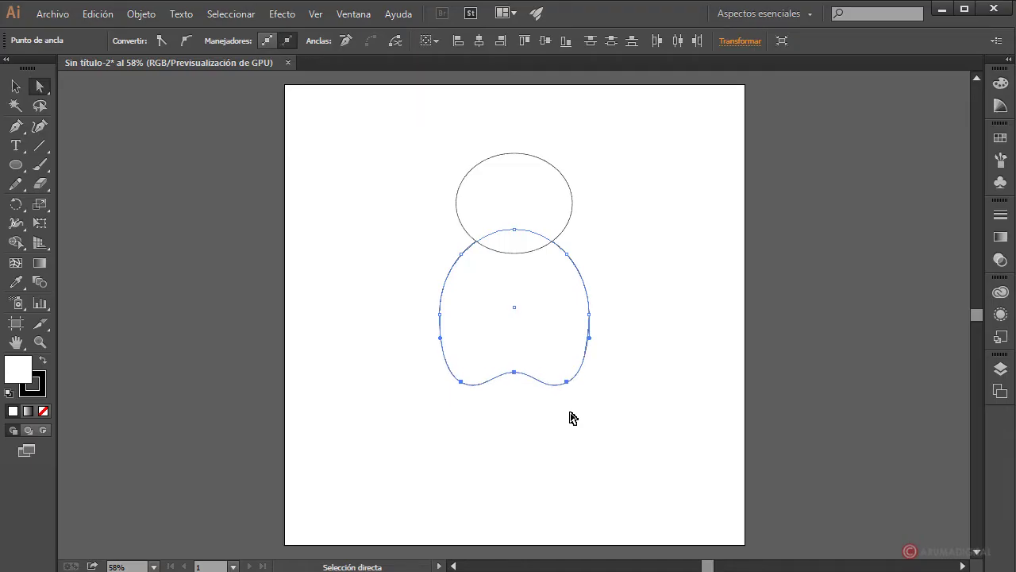
key(Down)
key(Down)
key(Down)
key(Down)
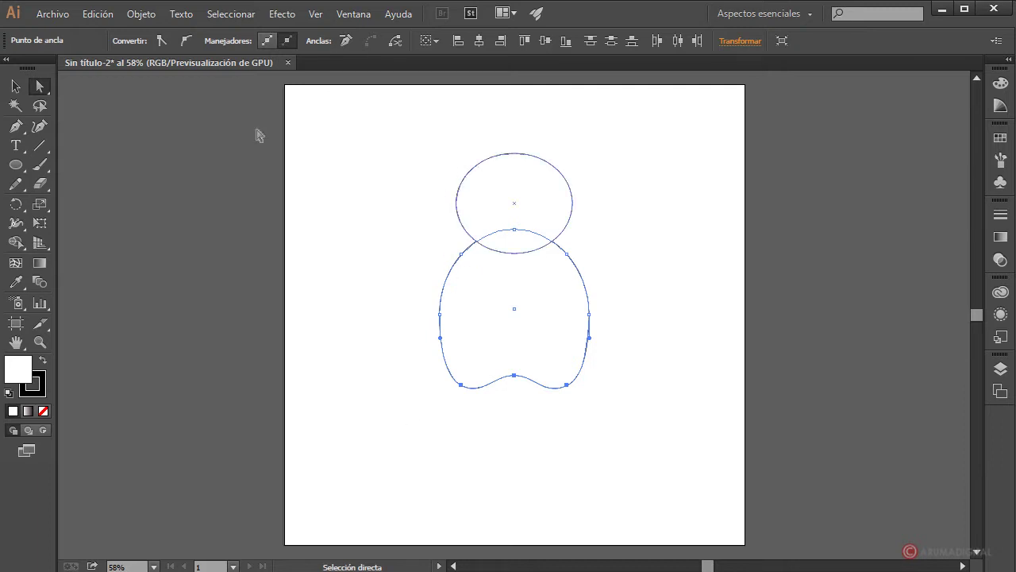
- Merge the head ellipse and the body into one outline with the Pathfinder Unite operation
click(15, 86)
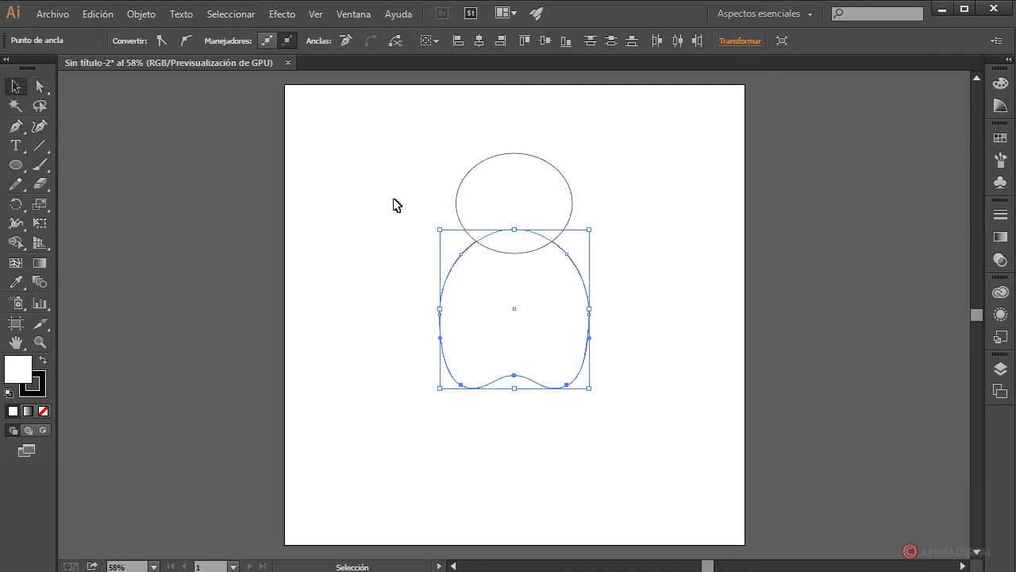
drag(395, 204, 685, 372)
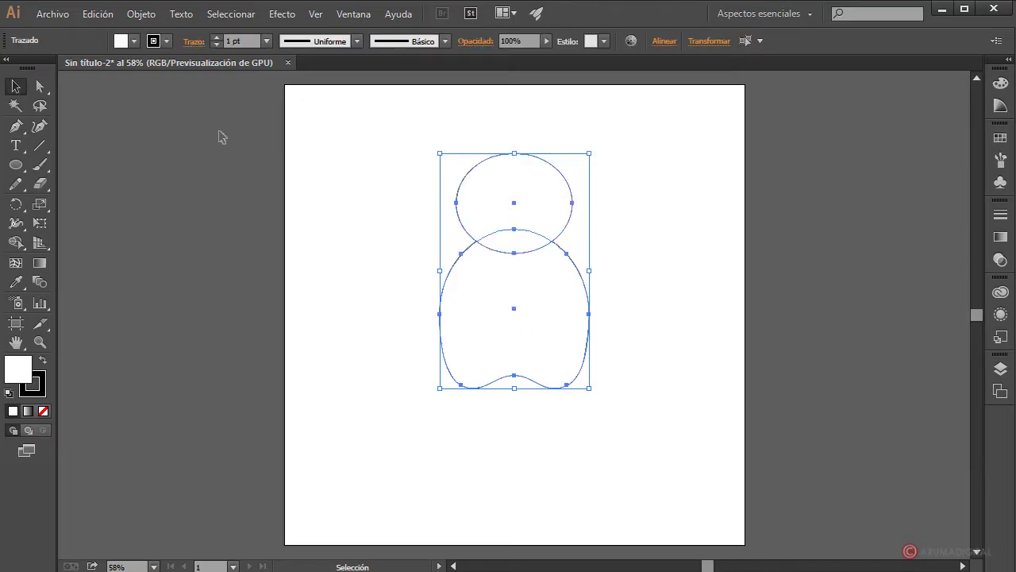
click(347, 18)
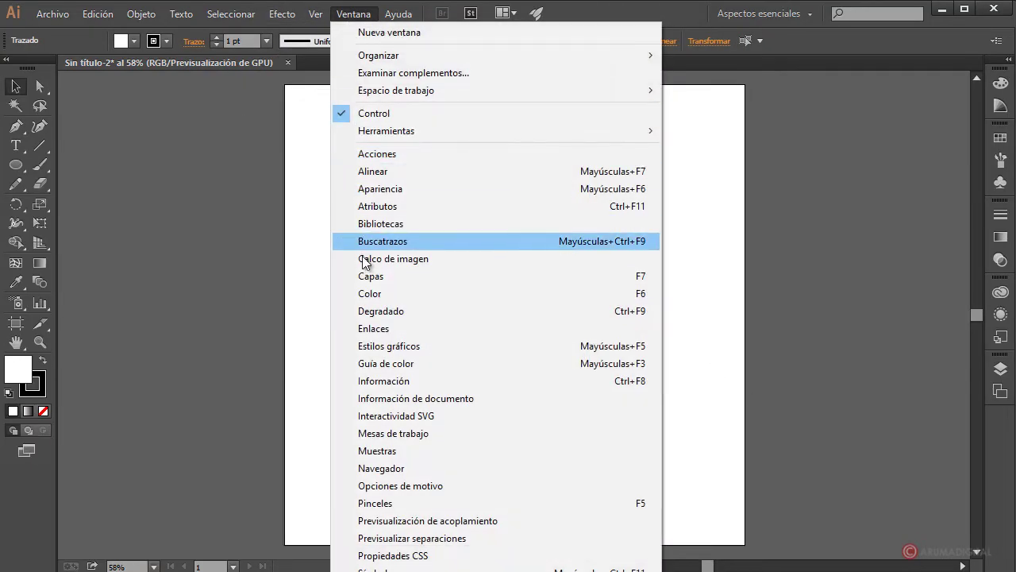
click(384, 241)
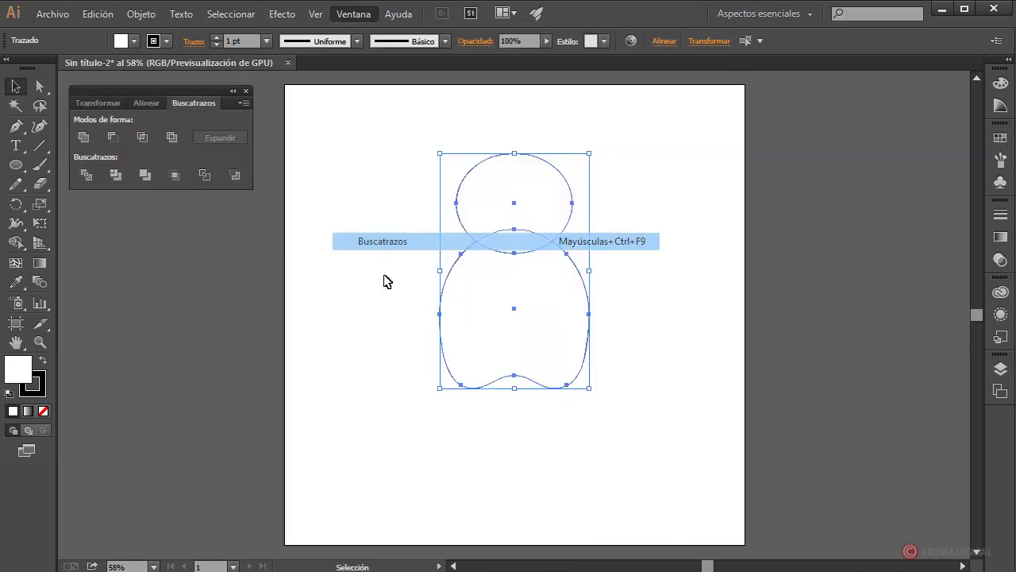
click(83, 136)
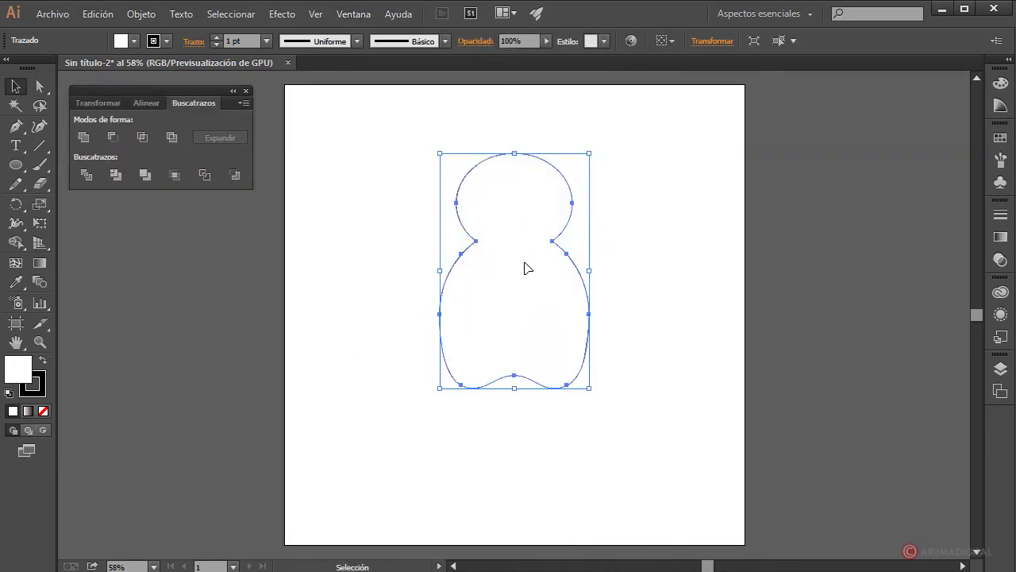
click(247, 92)
click(640, 271)
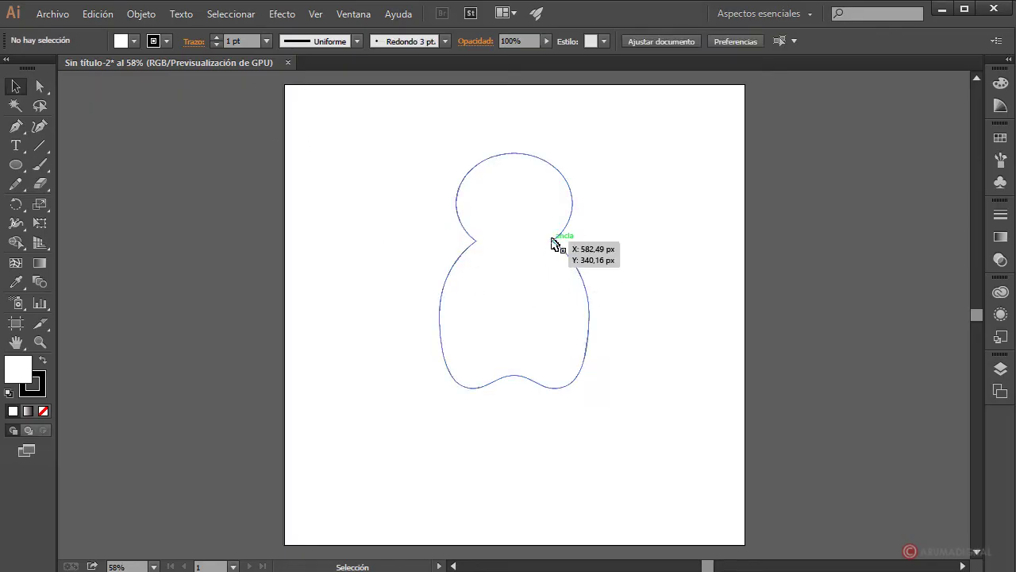
- Apply the Round Corners effect to the merged silhouette with a 20 px radius and preview enabled
click(556, 242)
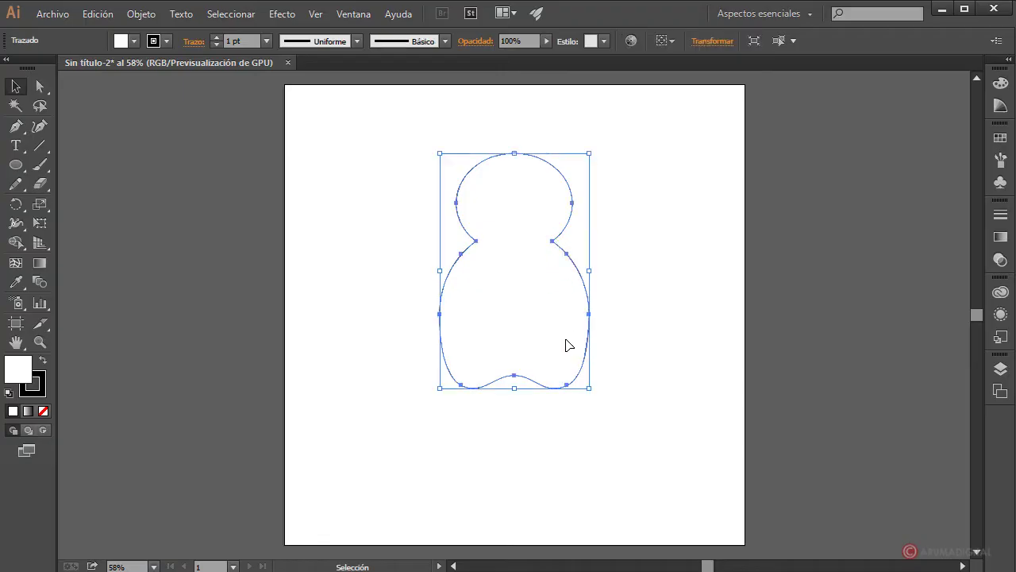
click(294, 14)
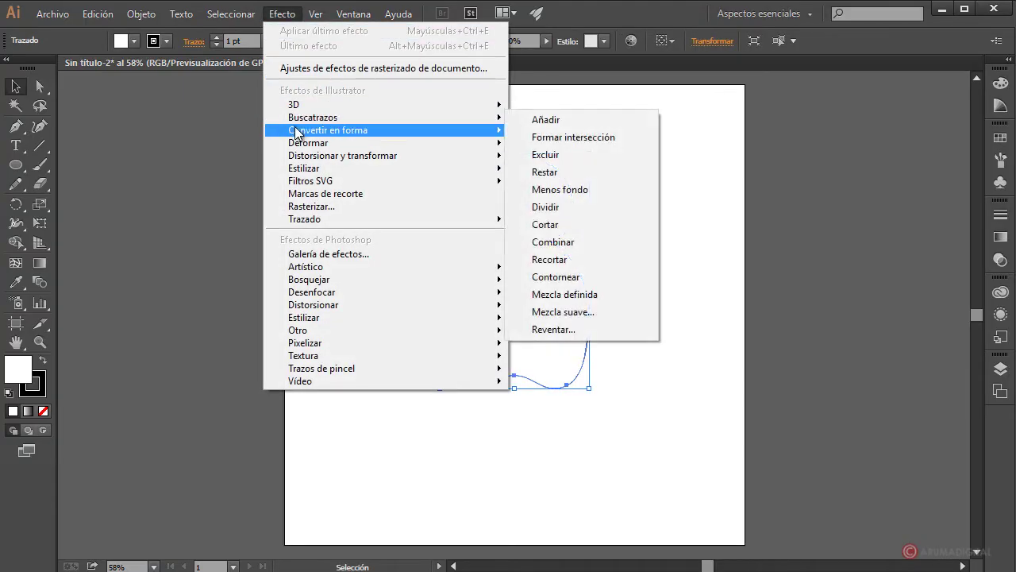
mouse_move(403, 167)
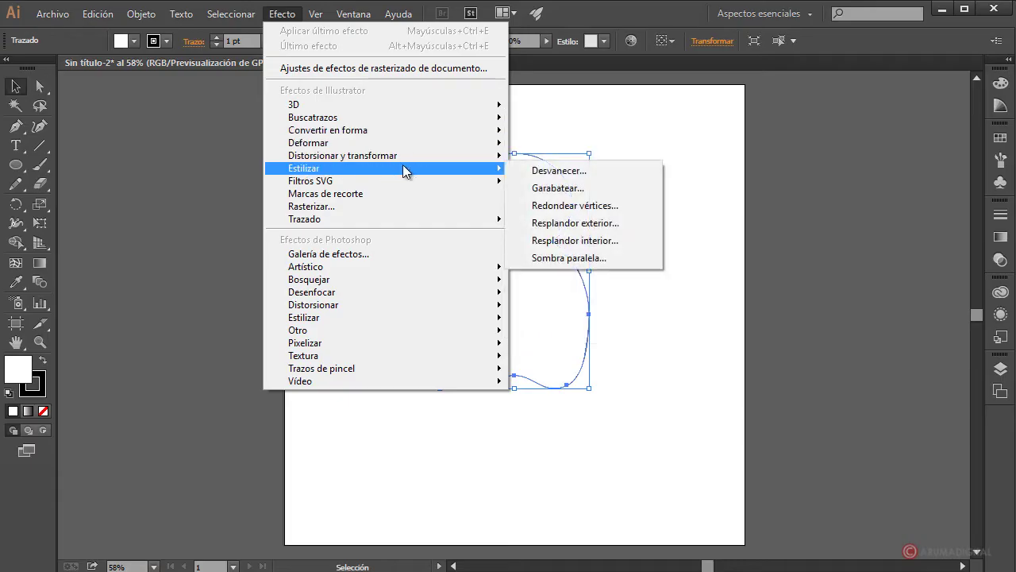
click(571, 208)
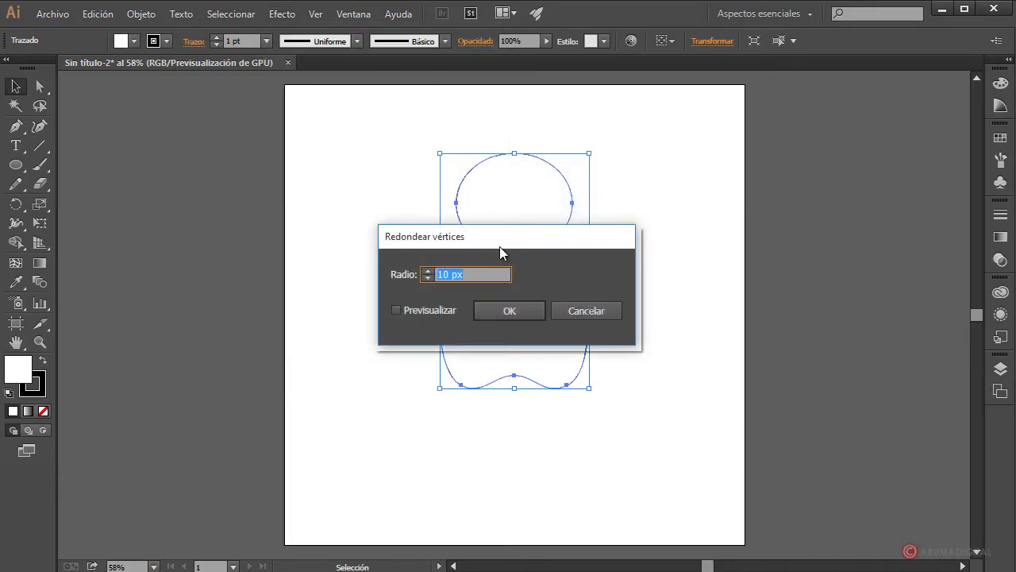
drag(500, 253, 406, 359)
click(343, 426)
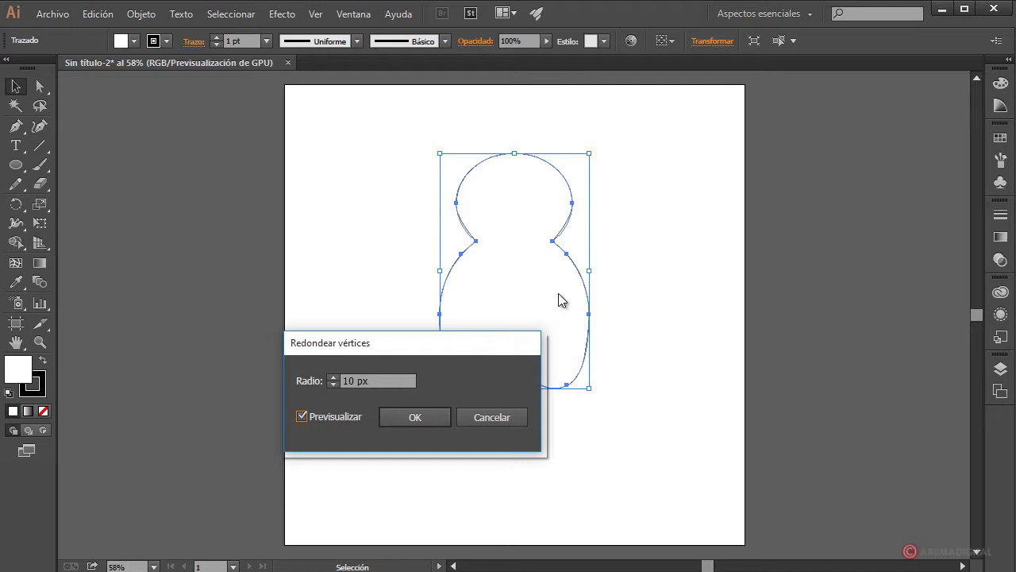
drag(442, 349, 331, 384)
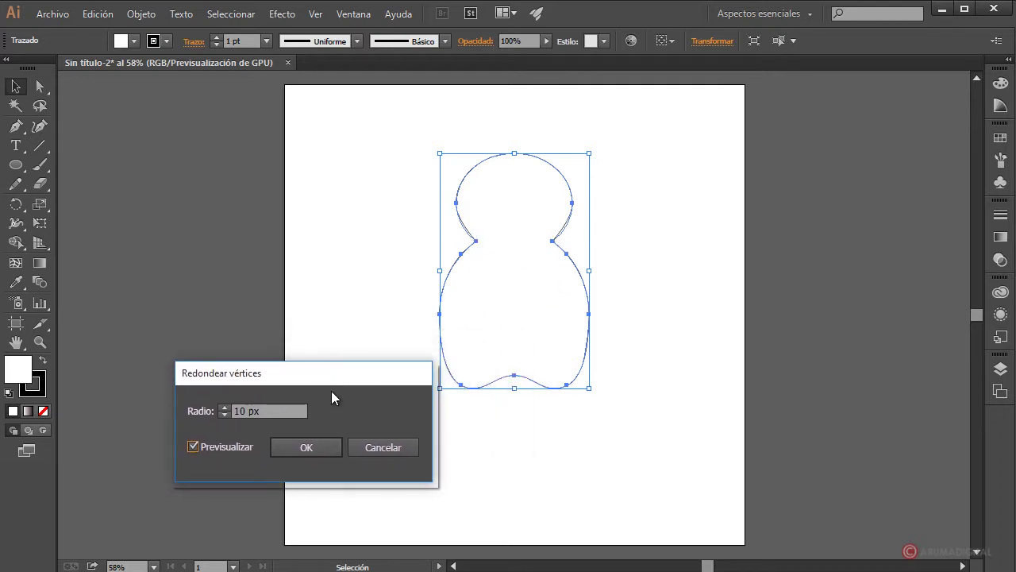
click(243, 411)
click(226, 449)
click(227, 449)
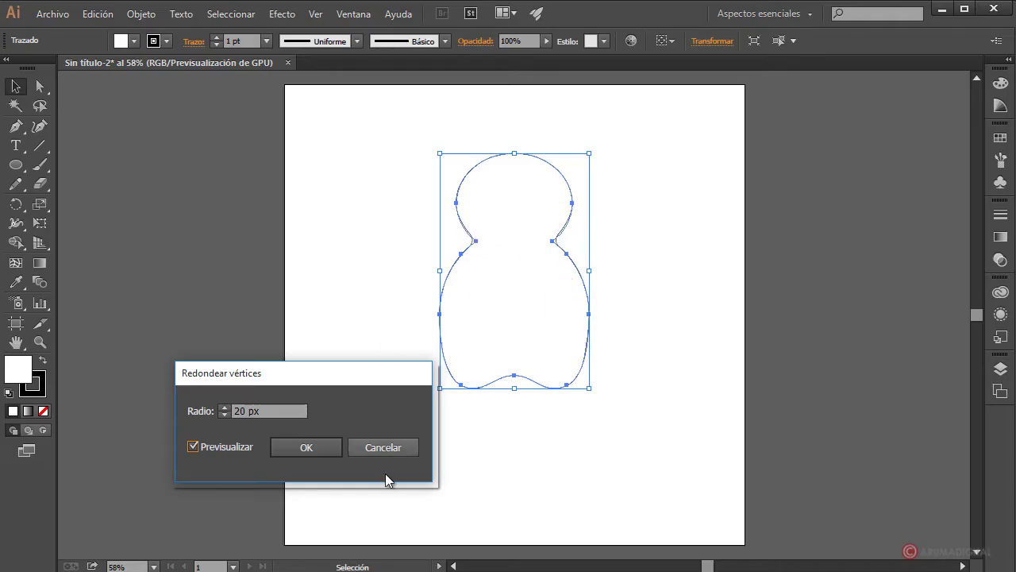
click(307, 448)
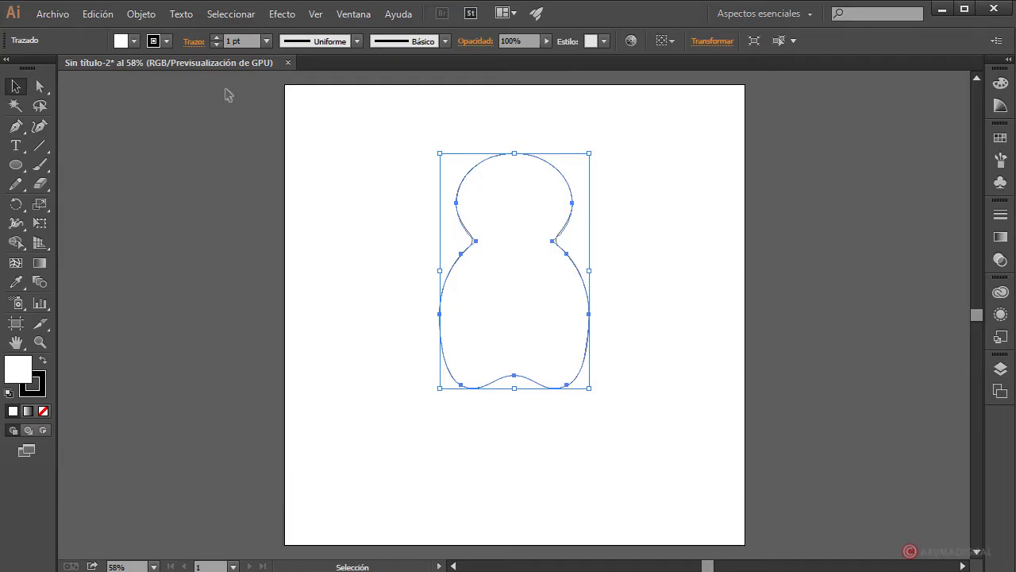
- Expand the appearance of the rounded silhouette into a real path and deselect it
click(158, 16)
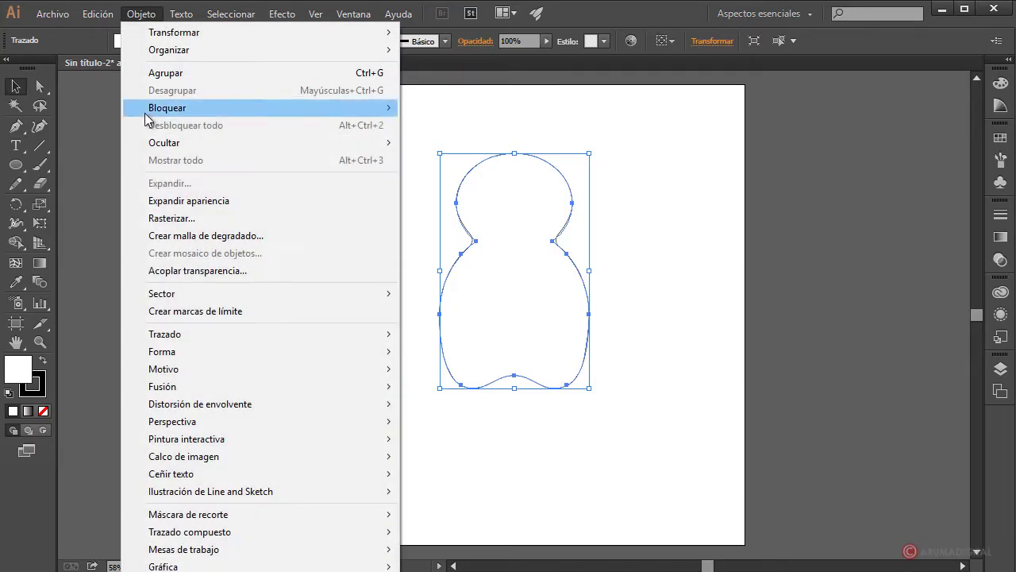
click(172, 200)
click(664, 291)
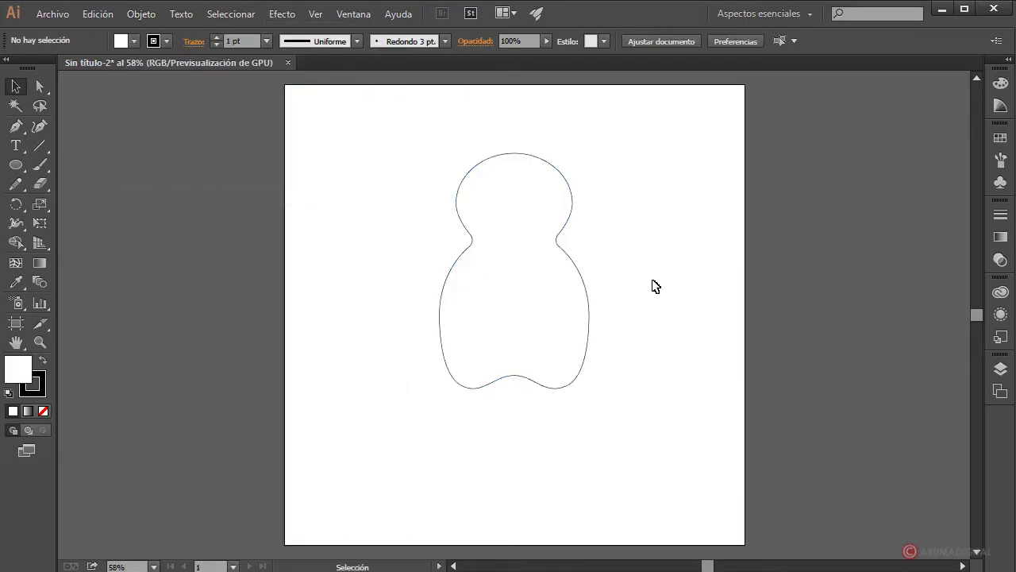
- Select the head's top and two side anchor points on the silhouette and shift them slightly up
click(568, 196)
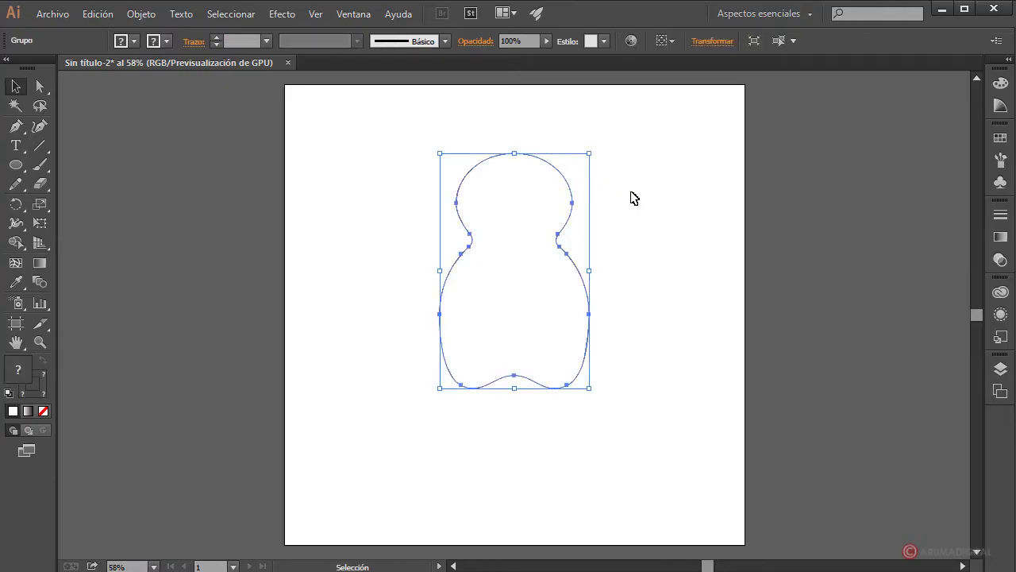
click(40, 86)
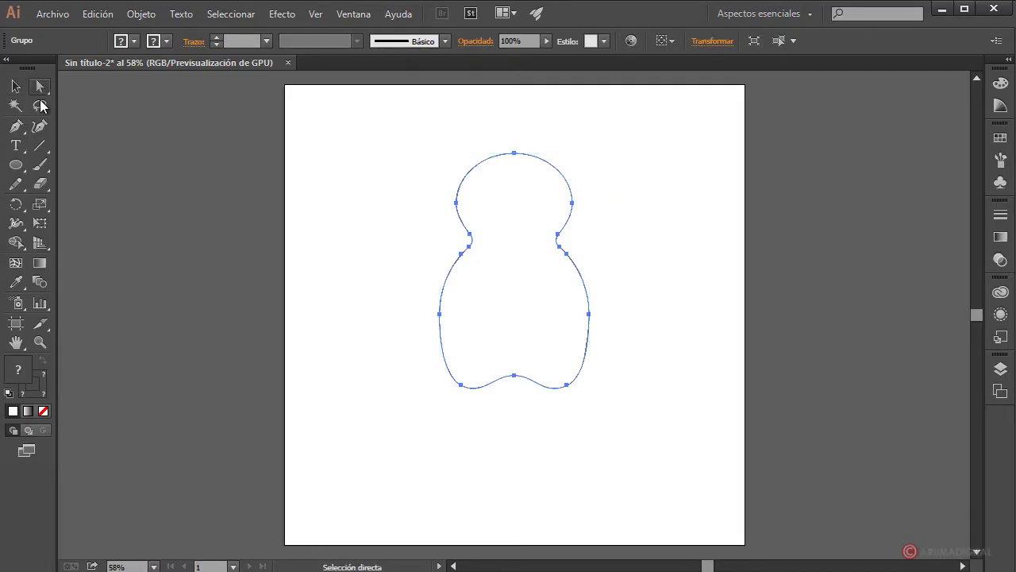
click(515, 154)
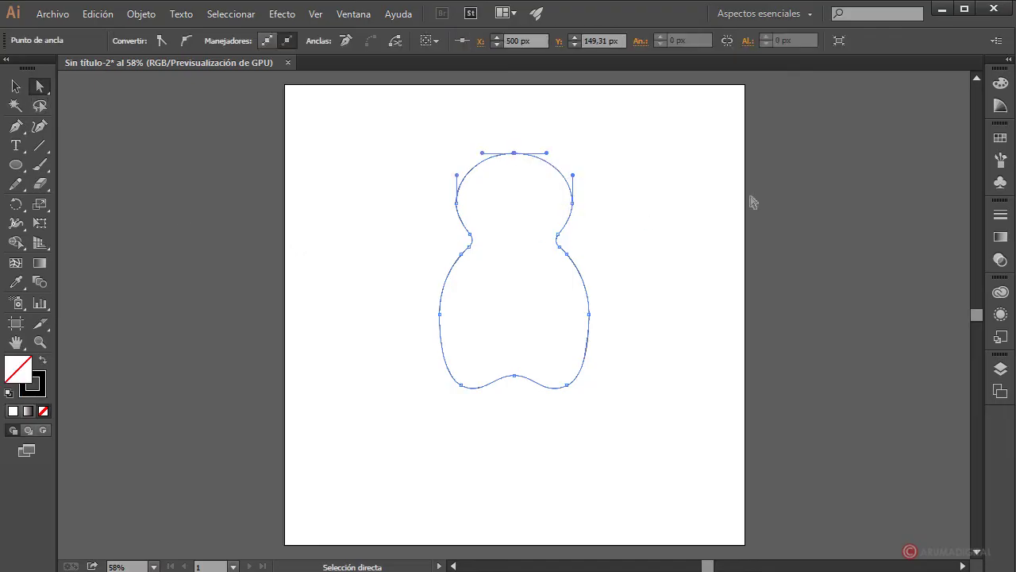
drag(641, 145, 427, 220)
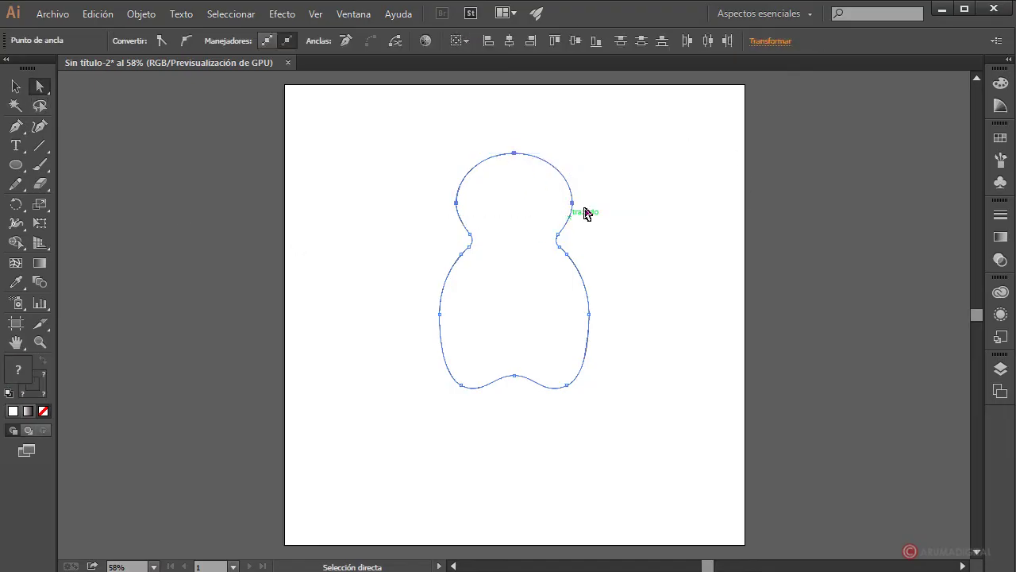
key(Up)
key(Up)
key(Up)
key(Up)
key(Up)
key(Up)
key(Up)
key(Up)
key(Up)
key(Up)
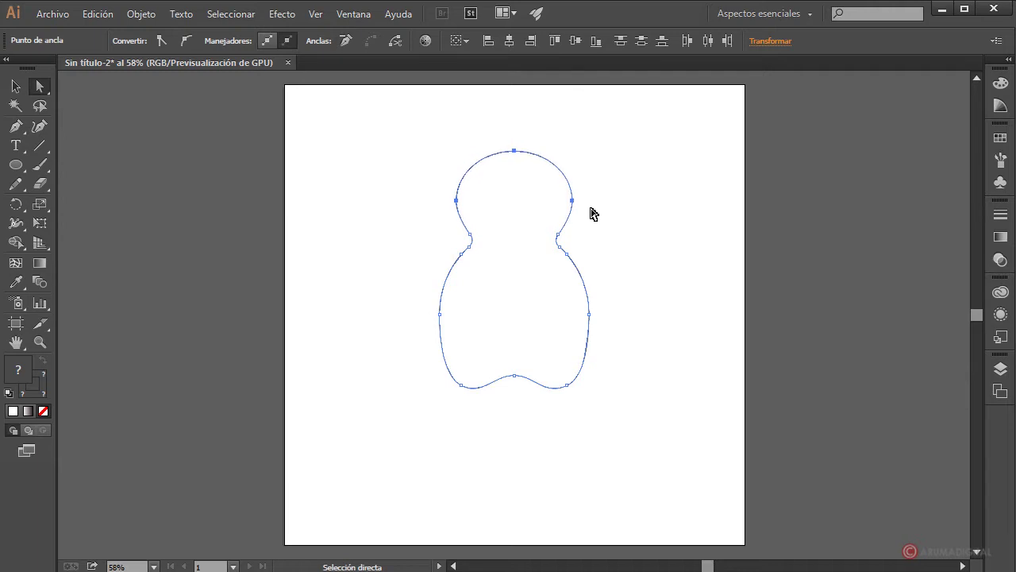
key(Down)
key(Down)
- Select only the head's topmost anchor point, raise it slightly to make the head taller, and deselect
drag(609, 124, 438, 164)
key(Up)
key(Up)
key(Up)
key(Up)
key(Up)
click(650, 175)
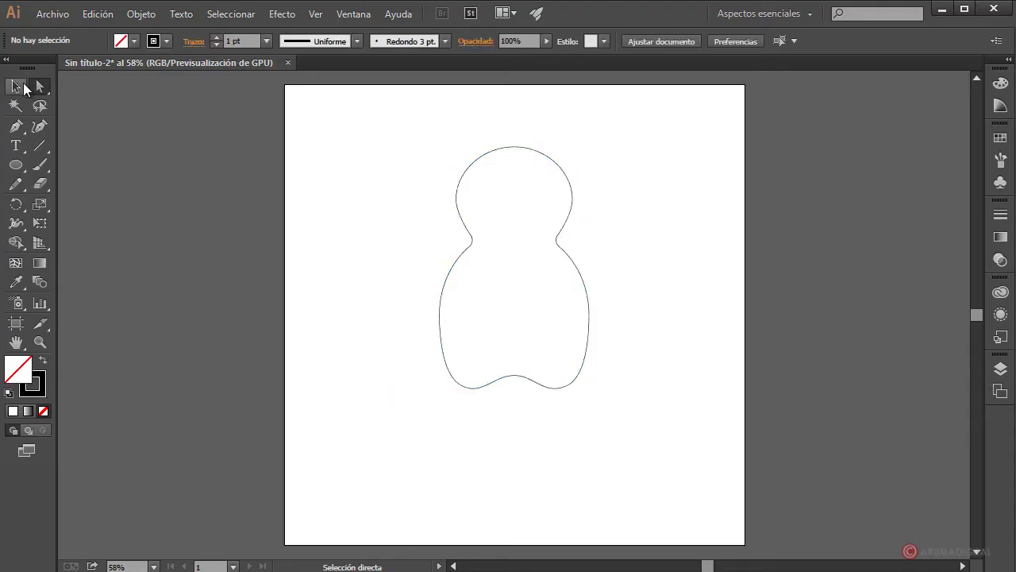
- Move the whole silhouette straight down toward the vertical middle of the artboard and deselect it
click(16, 85)
drag(473, 238, 477, 268)
click(631, 239)
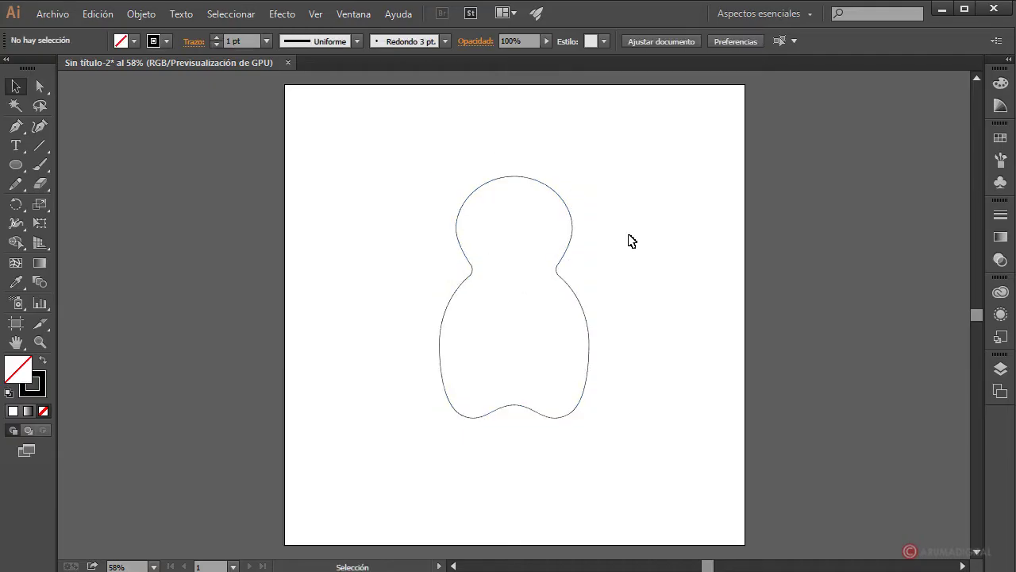
- Draw a near-circular ellipse beside the silhouette's head, duplicate it in place, and scale the copy down, keeping the bottom edges aligned
click(17, 166)
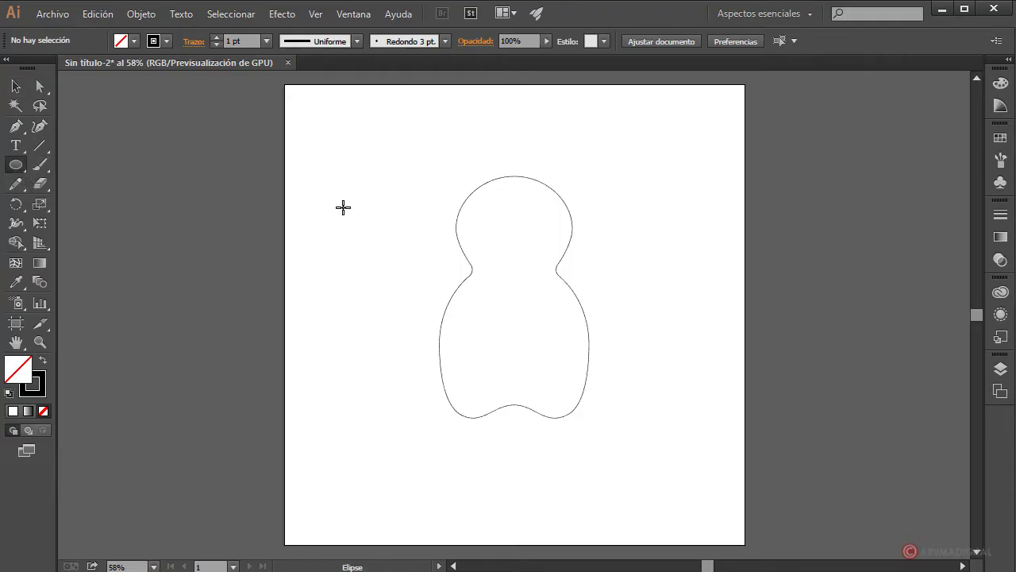
drag(310, 196, 416, 308)
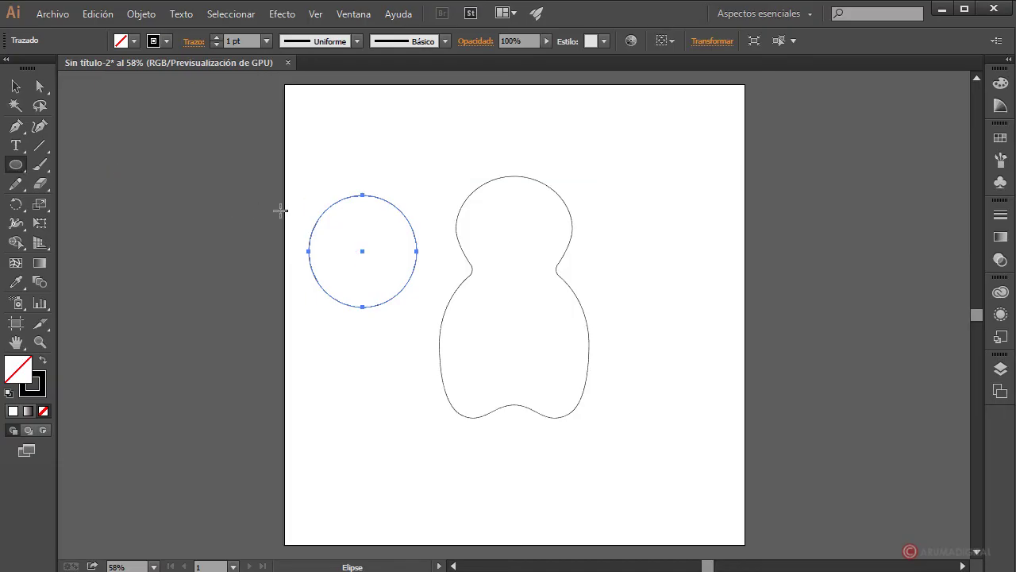
click(16, 87)
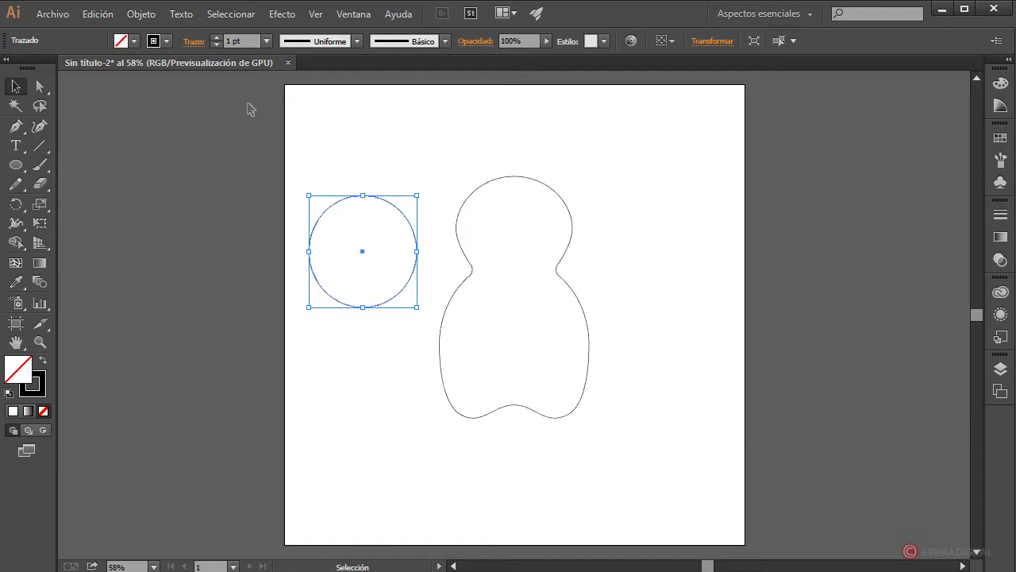
key(ctrl)
key(ctrl)
key(shift)
drag(416, 194, 389, 239)
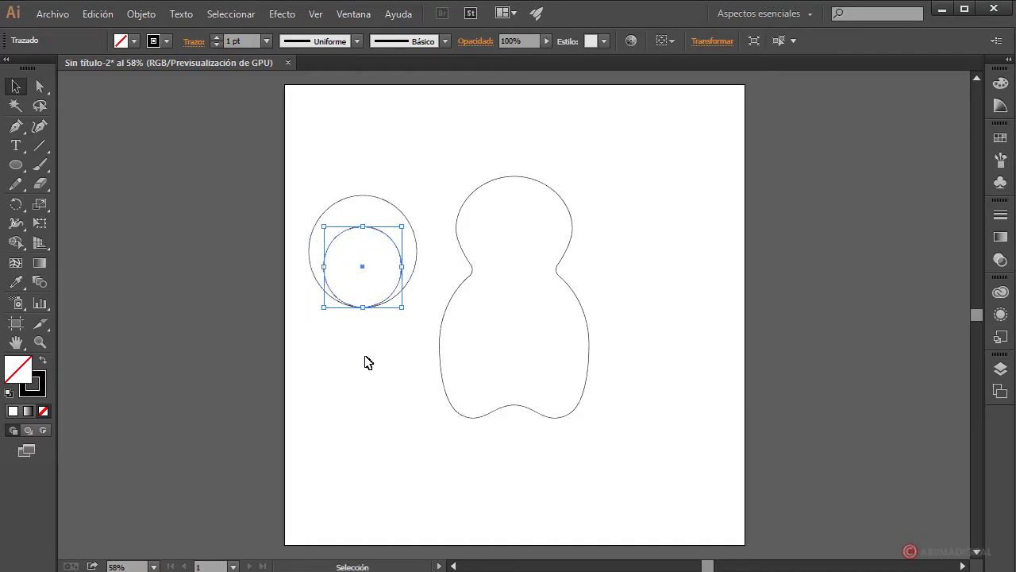
- Shift the smaller inner circle slightly up so it clears the outer circle's bottom edge
click(377, 381)
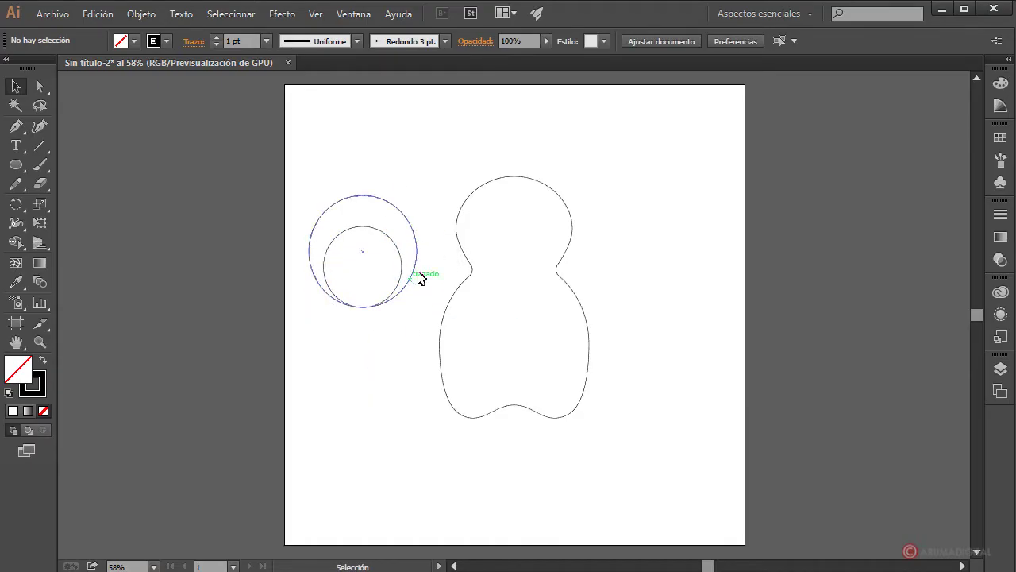
drag(386, 236, 333, 338)
click(437, 199)
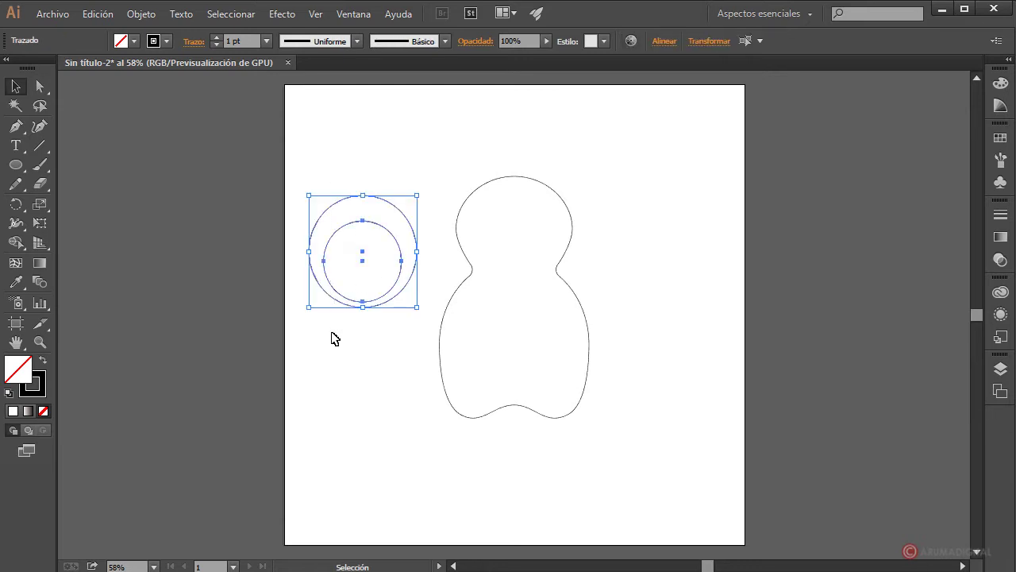
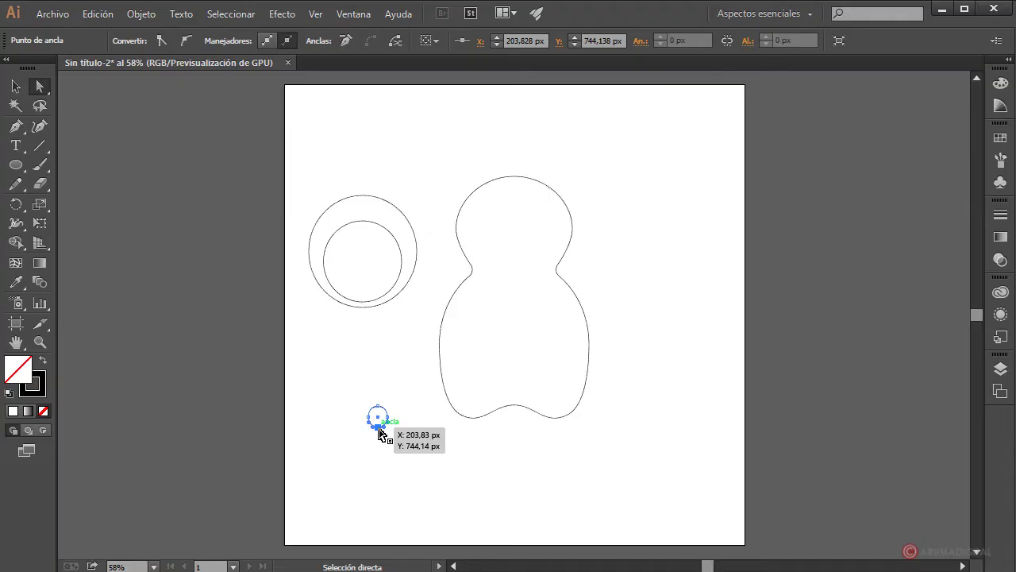
- Skew the small ellipse into a claw by pulling its lowest anchor point left, and place it on the silhouette's left foot
drag(380, 433, 372, 433)
click(428, 462)
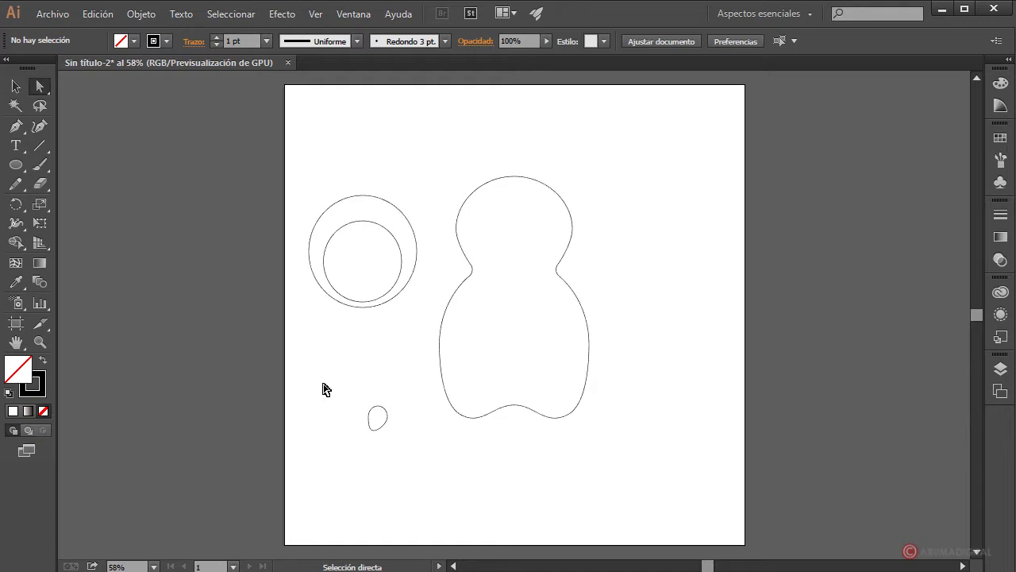
click(16, 86)
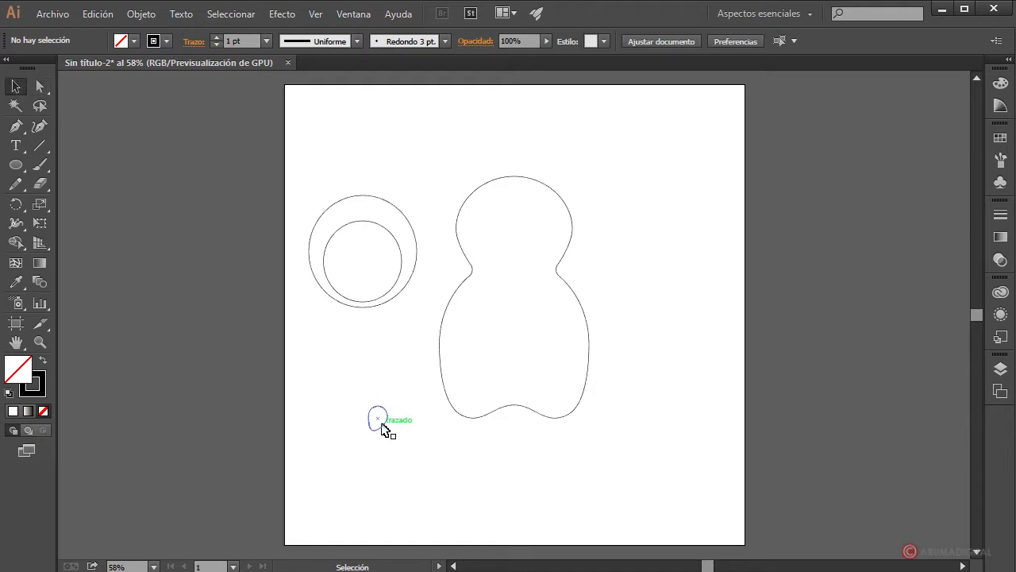
drag(384, 429, 474, 421)
click(533, 490)
click(469, 427)
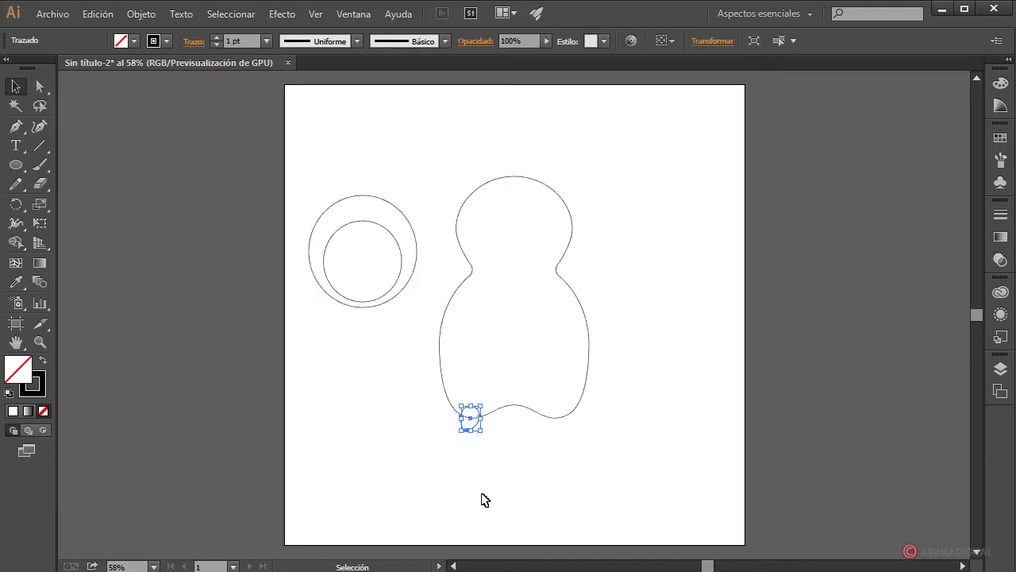
click(482, 494)
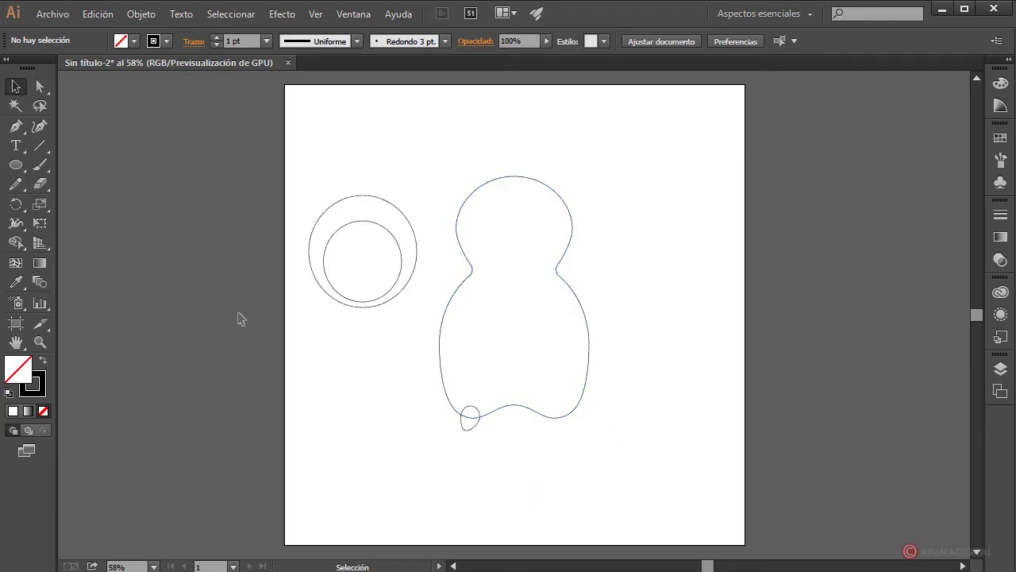
- Draw a wide ellipse about 359 by 231 px below the circles and delete only its lower-left segment
click(16, 164)
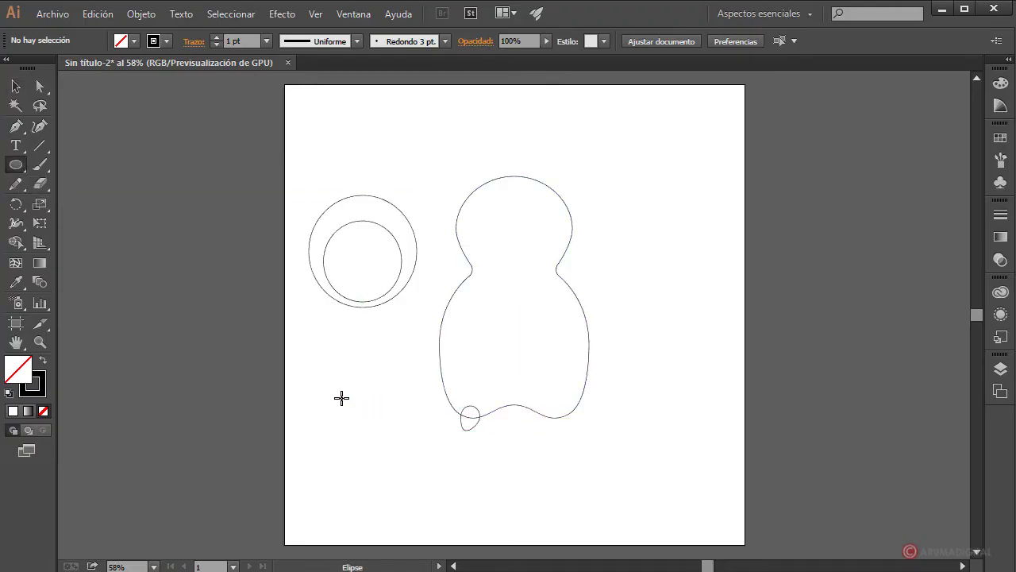
drag(339, 398, 504, 504)
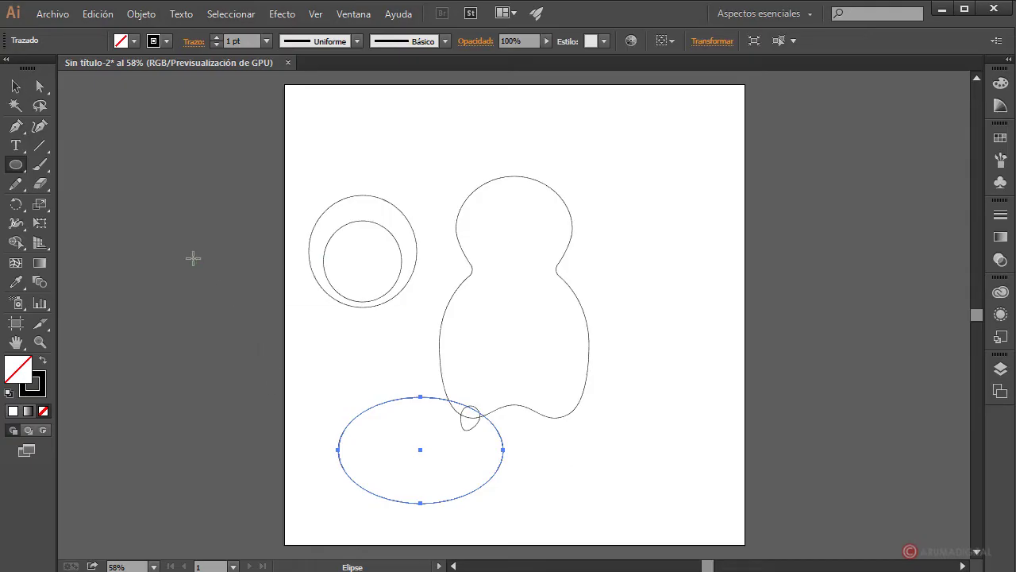
click(41, 91)
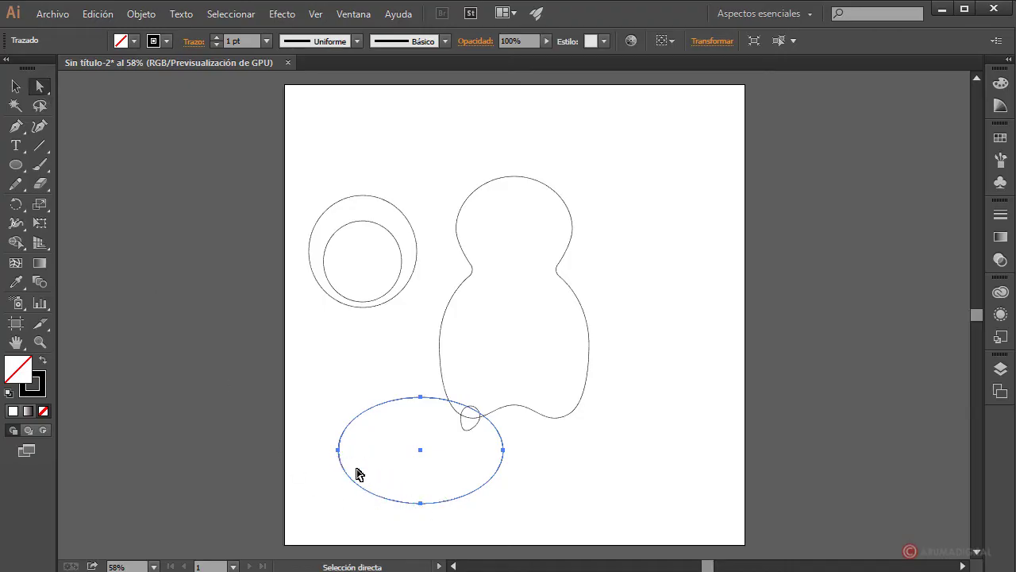
key(Delete)
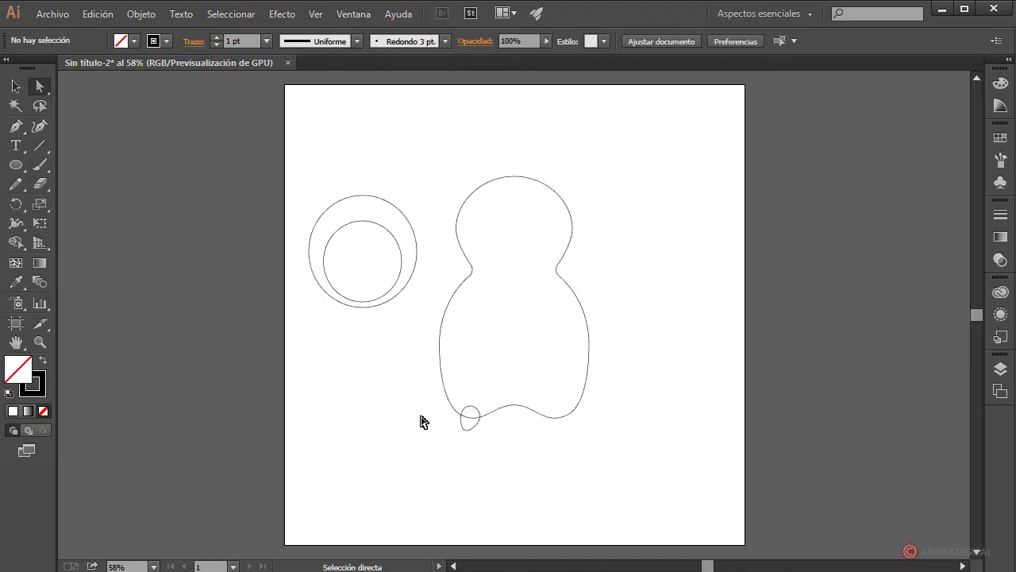
key(ctrl+z)
click(348, 516)
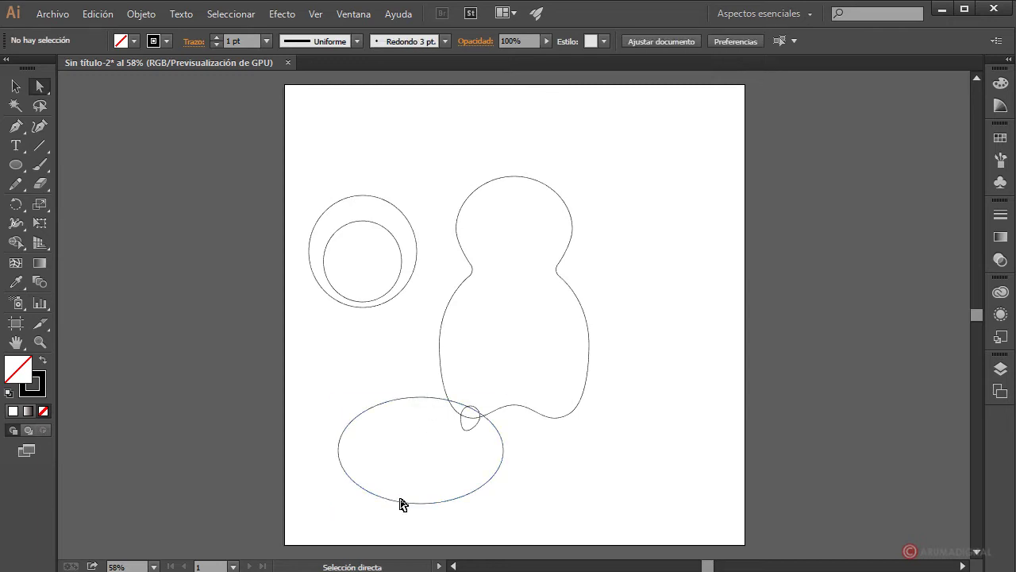
click(376, 497)
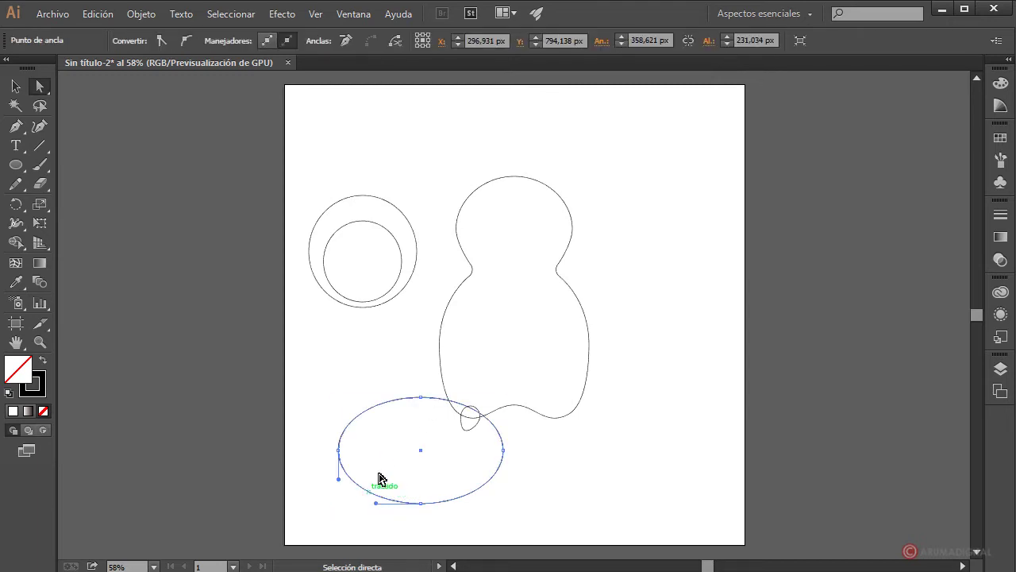
key(Delete)
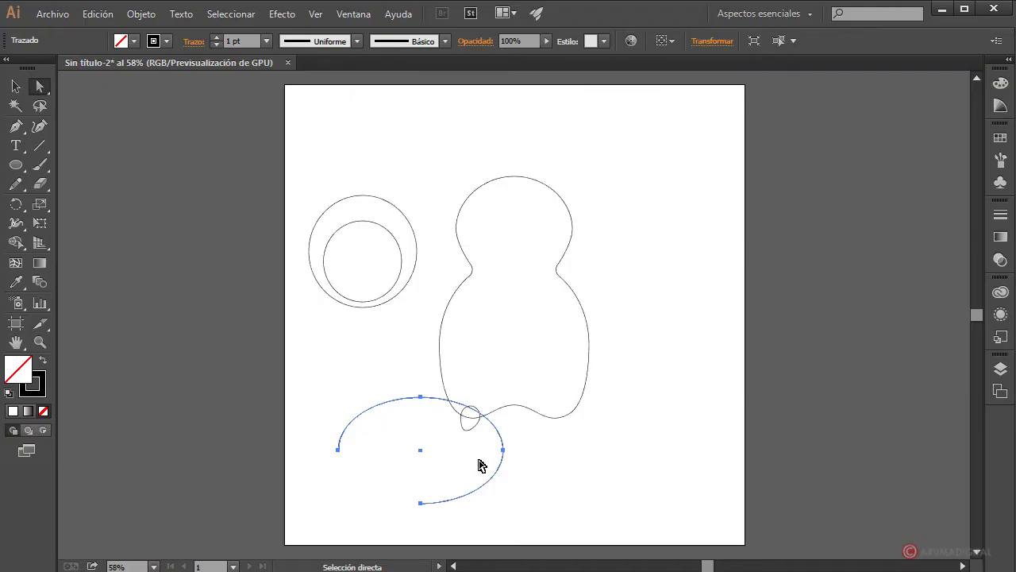
- Give the open ellipse path the tapered triangular width profile and a 20 pt stroke, and deselect it
click(16, 86)
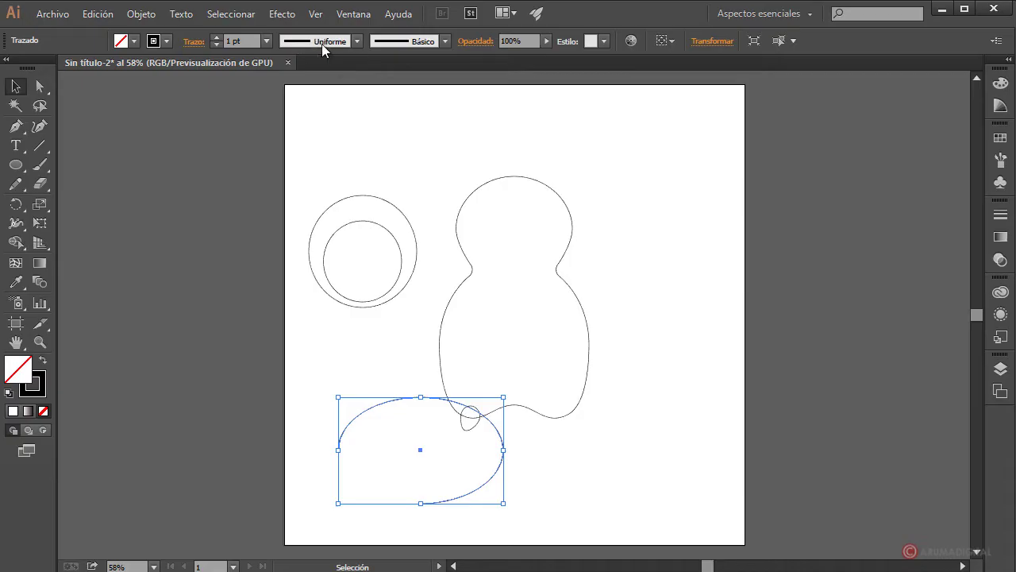
click(358, 40)
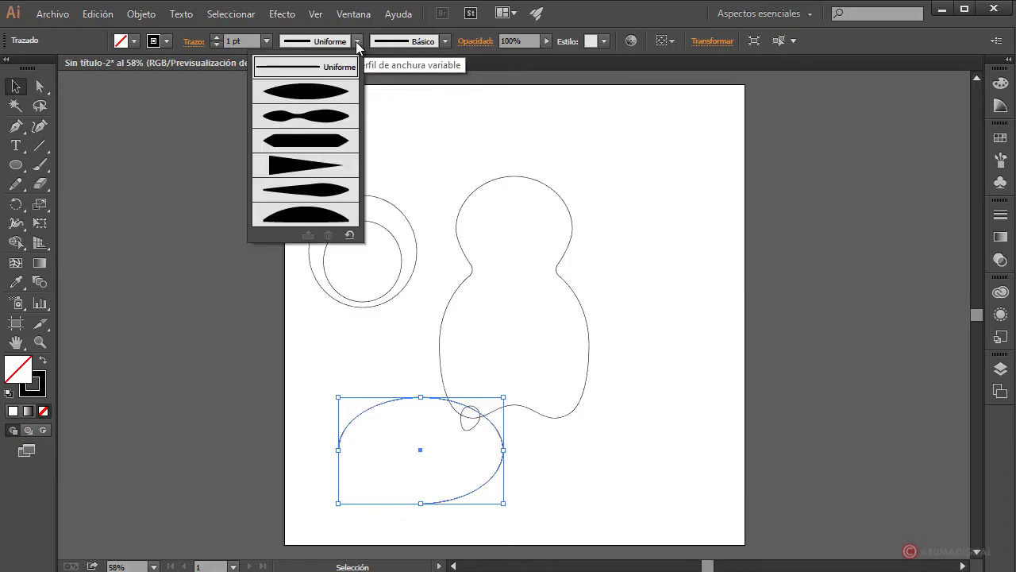
click(312, 168)
click(271, 42)
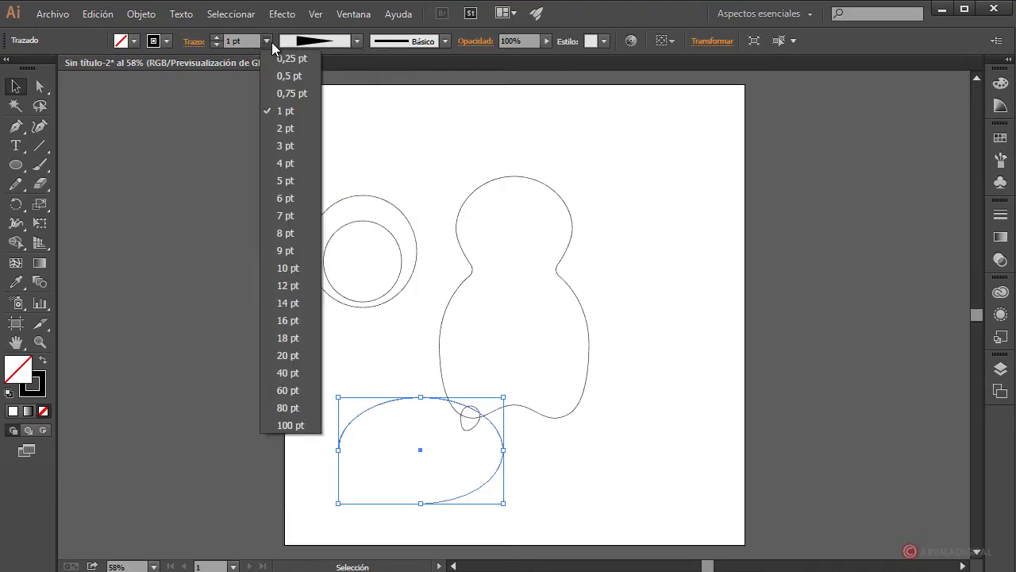
click(287, 306)
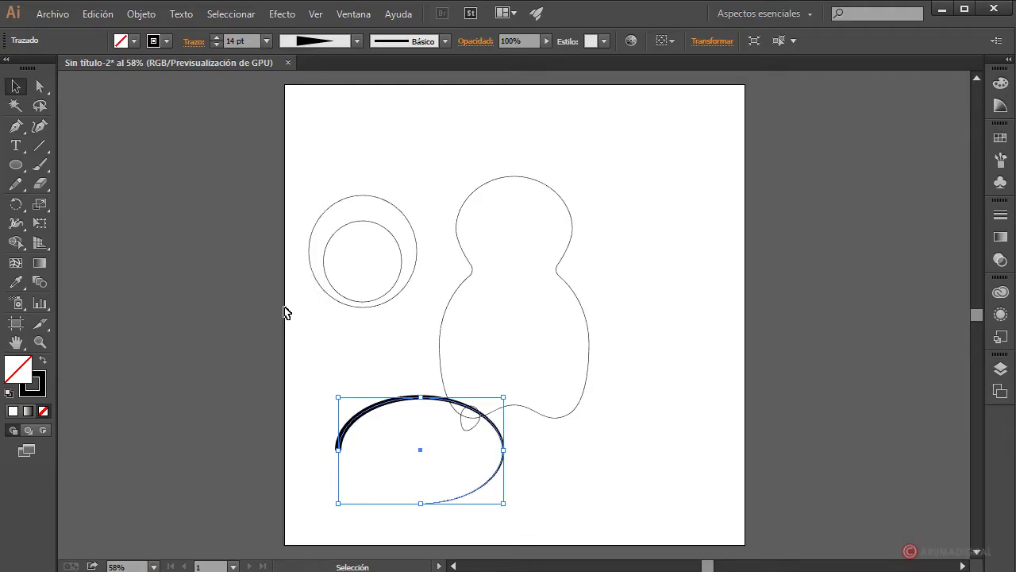
click(268, 40)
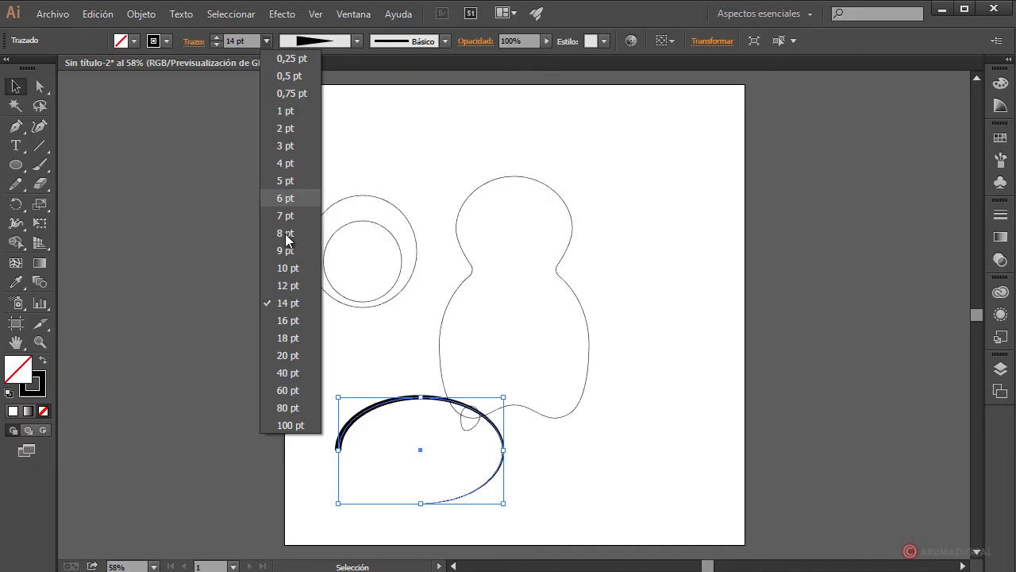
click(287, 355)
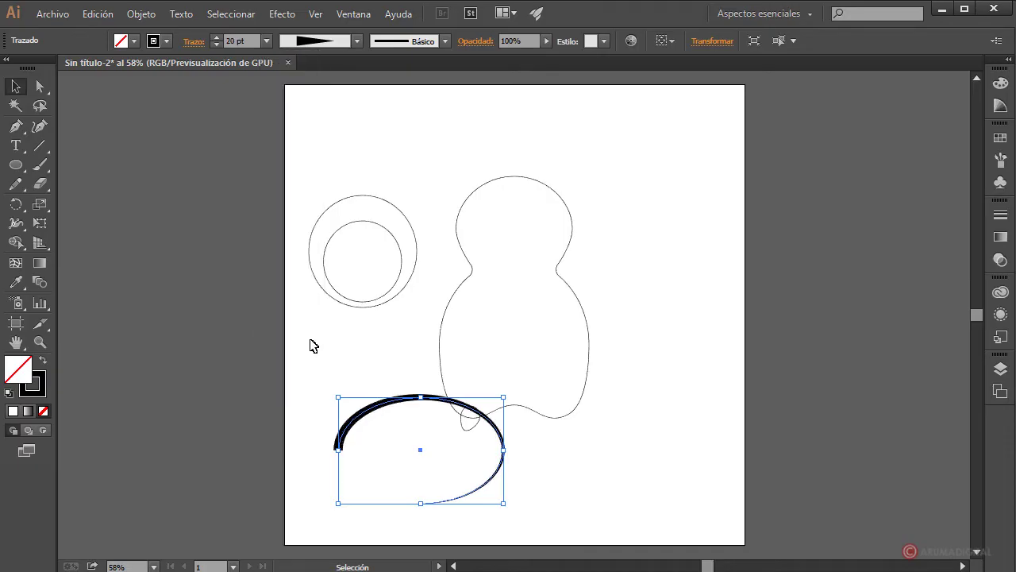
click(366, 397)
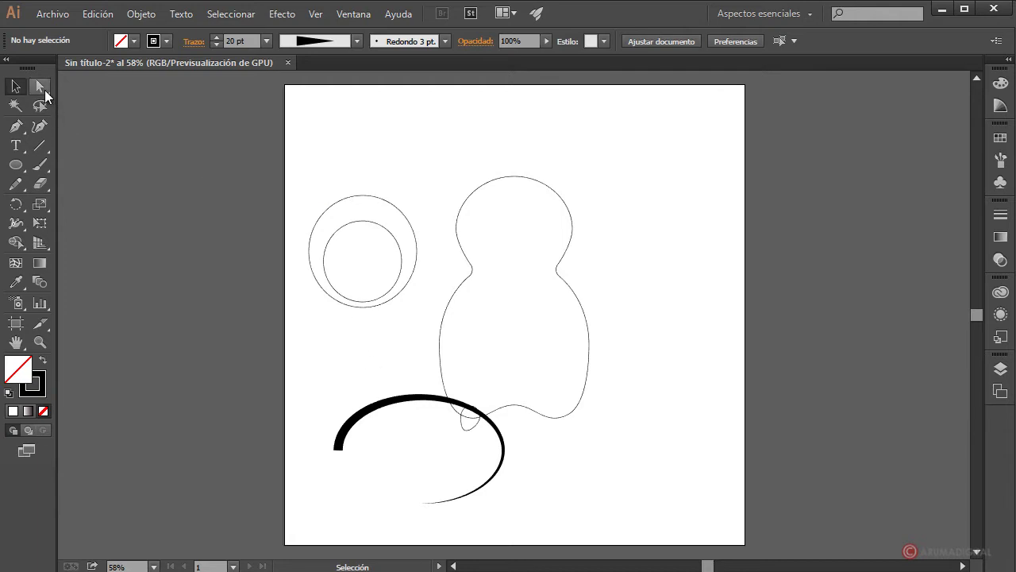
- Move the tapered curve's thick end anchor outward and up to about X 76, Y 724 px and bend that end into a gentle wave
click(44, 91)
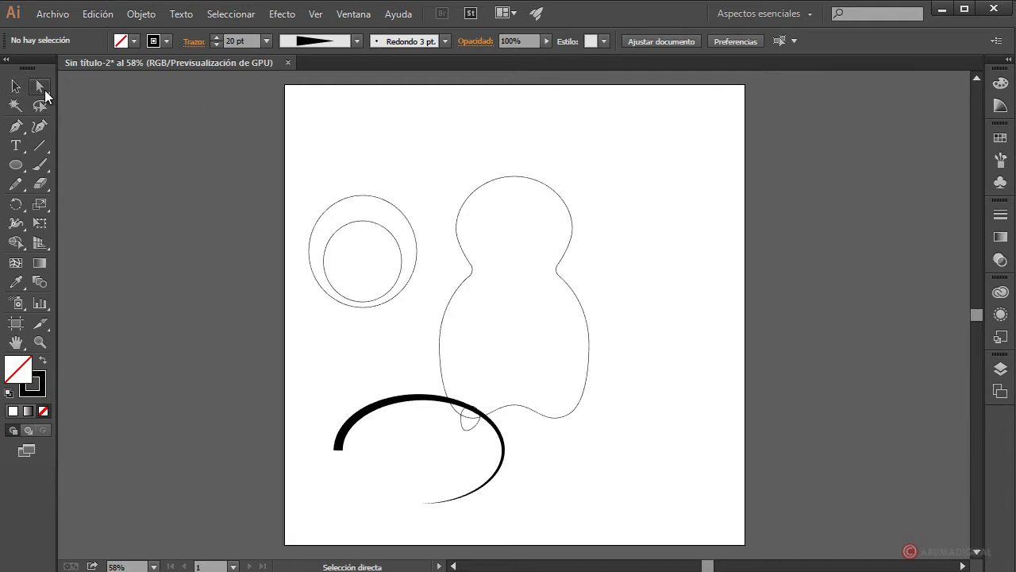
click(341, 451)
drag(340, 451, 294, 427)
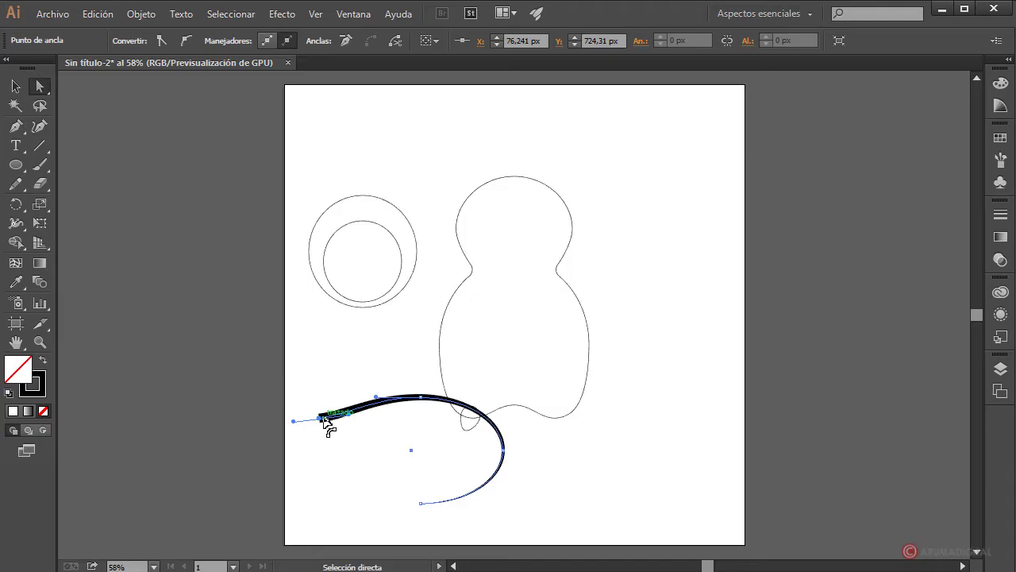
click(14, 87)
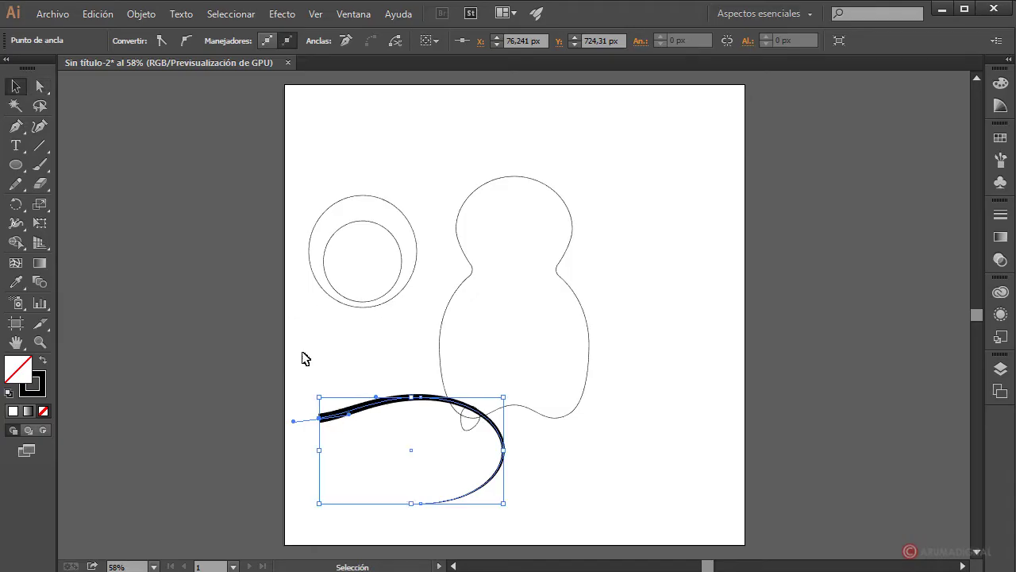
- Set the tapered curve's stroke weight to 40 pt and expand its appearance into a filled shape
click(346, 355)
click(381, 408)
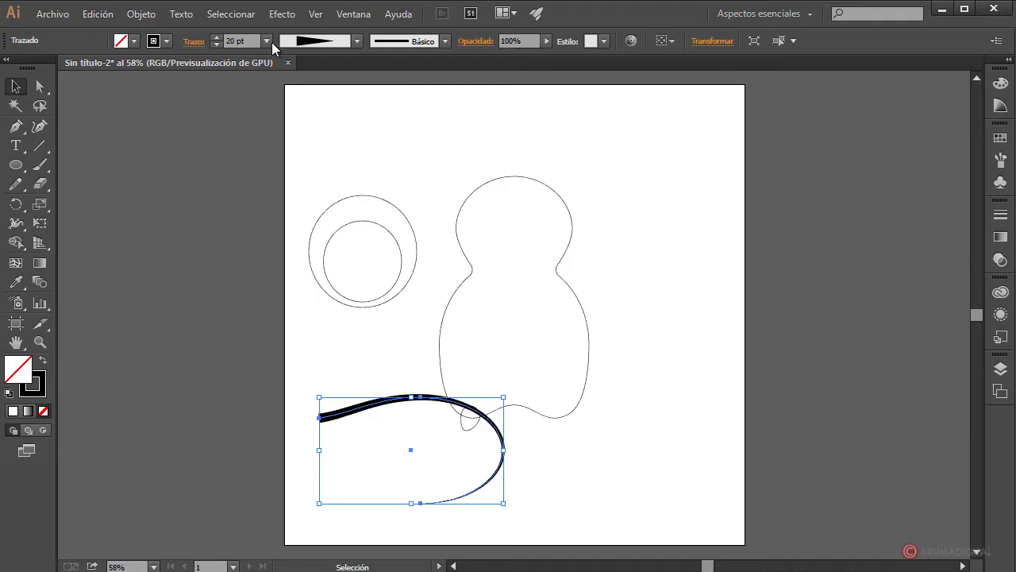
click(270, 41)
click(277, 372)
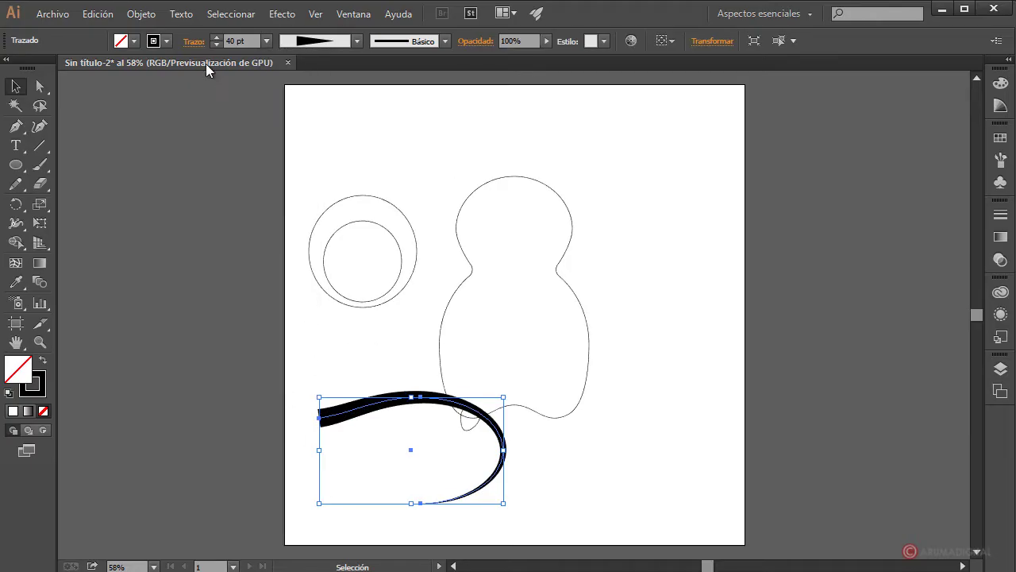
click(151, 14)
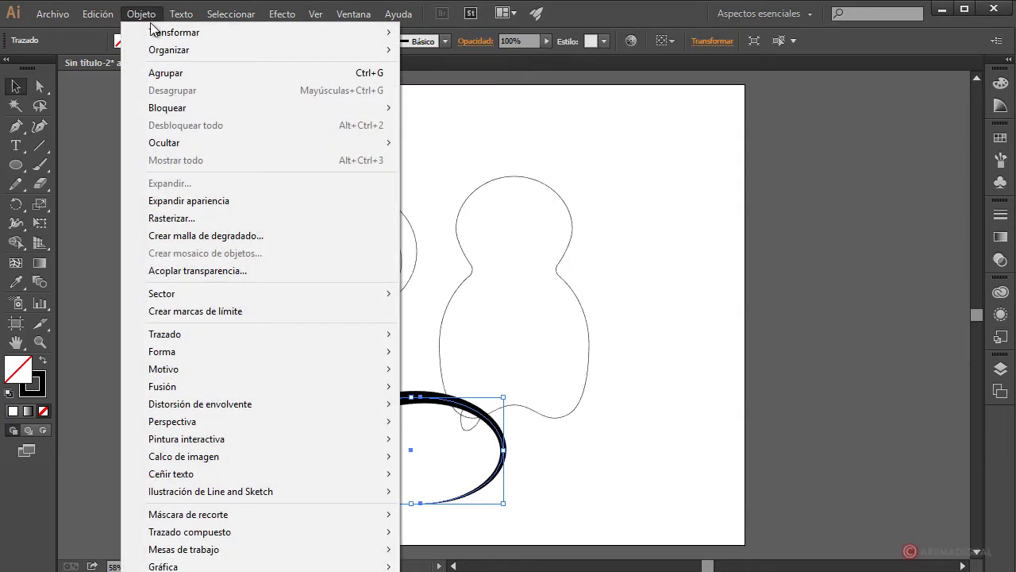
click(181, 205)
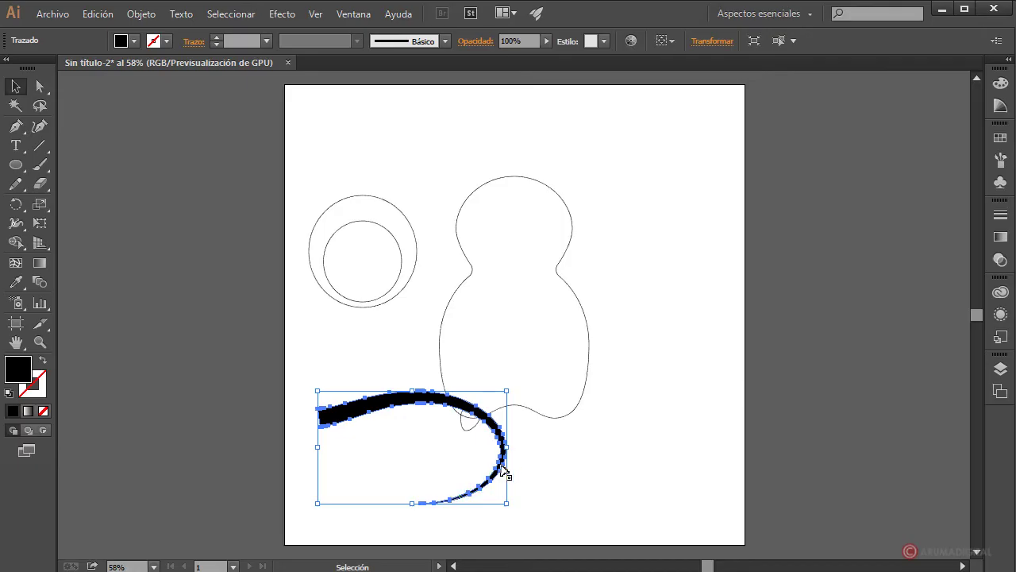
- Place the expanded curve as a tail with its thick end on the silhouette's lower right, rotated clockwise so its tip curls below
click(386, 334)
drag(388, 408, 602, 379)
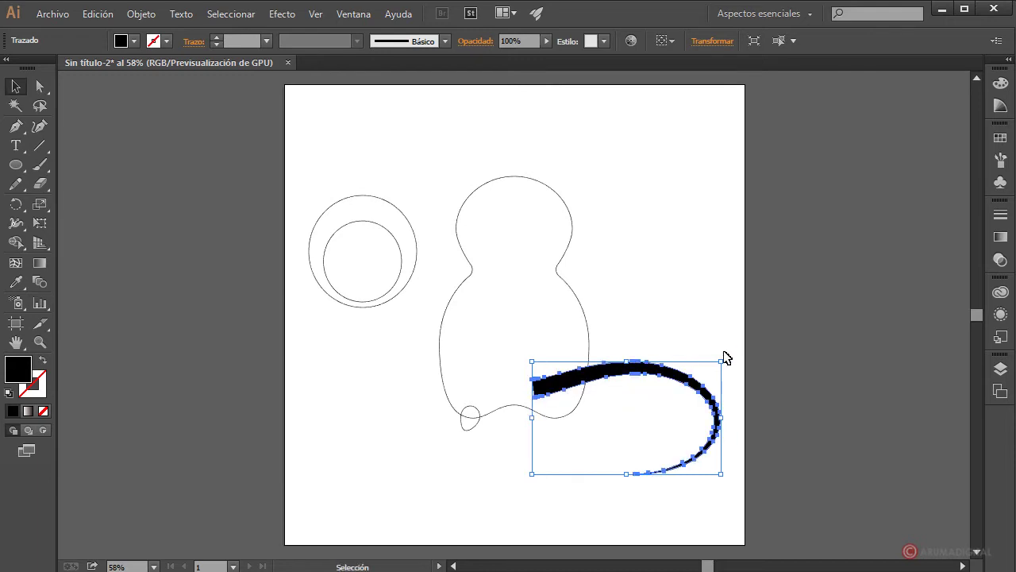
drag(730, 355, 729, 368)
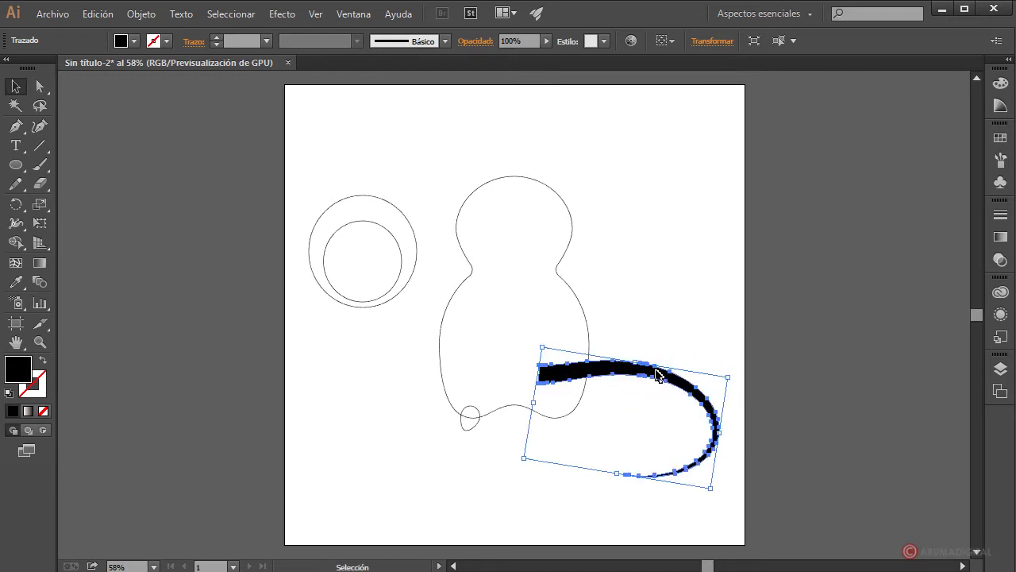
drag(654, 371, 638, 391)
click(659, 341)
click(660, 395)
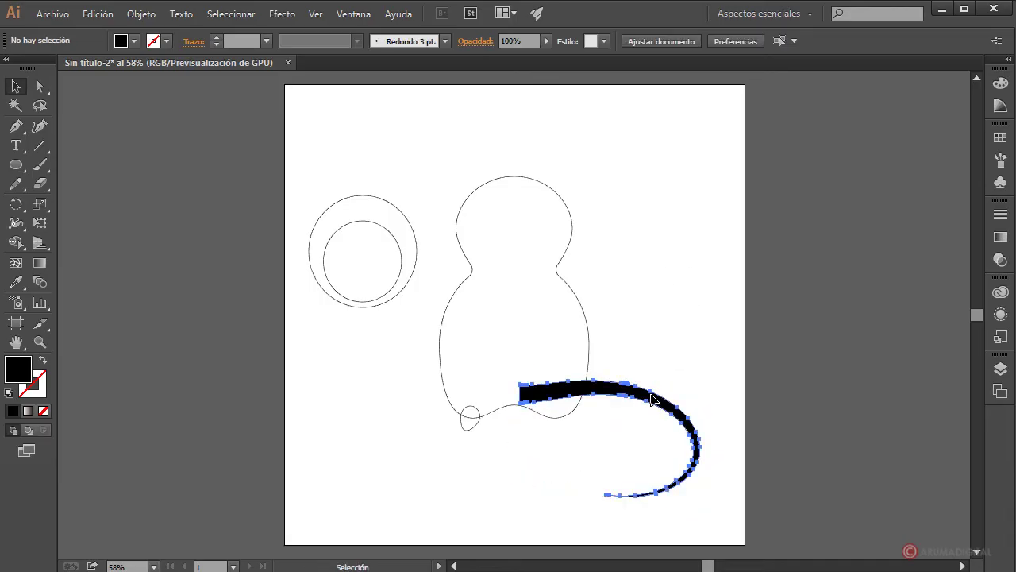
drag(715, 392, 728, 406)
drag(640, 409, 637, 424)
click(665, 371)
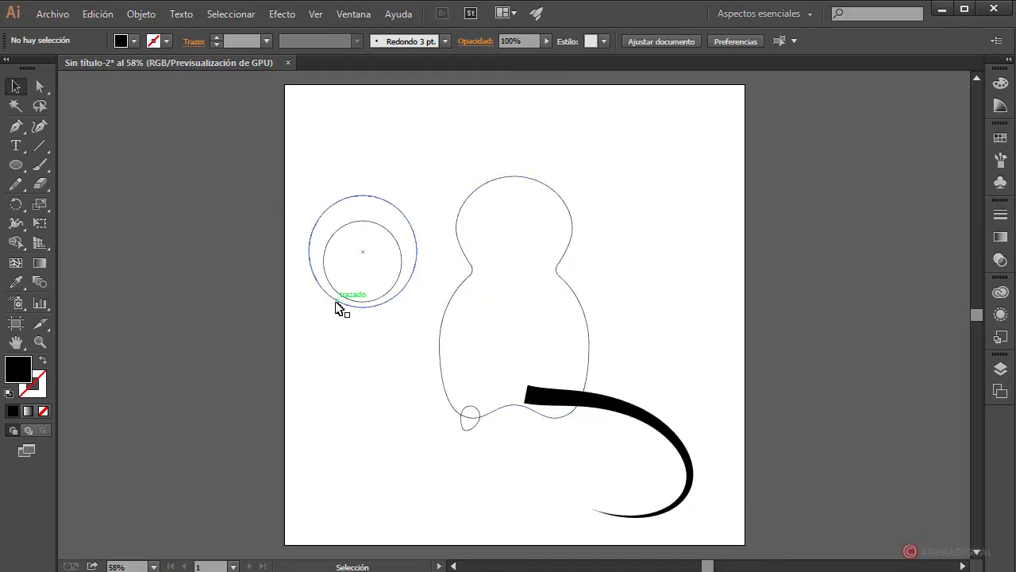
- Draw a small black ellipse below the circles, raise its lowest anchor and pull its rightmost anchor down into a rounded point
click(15, 168)
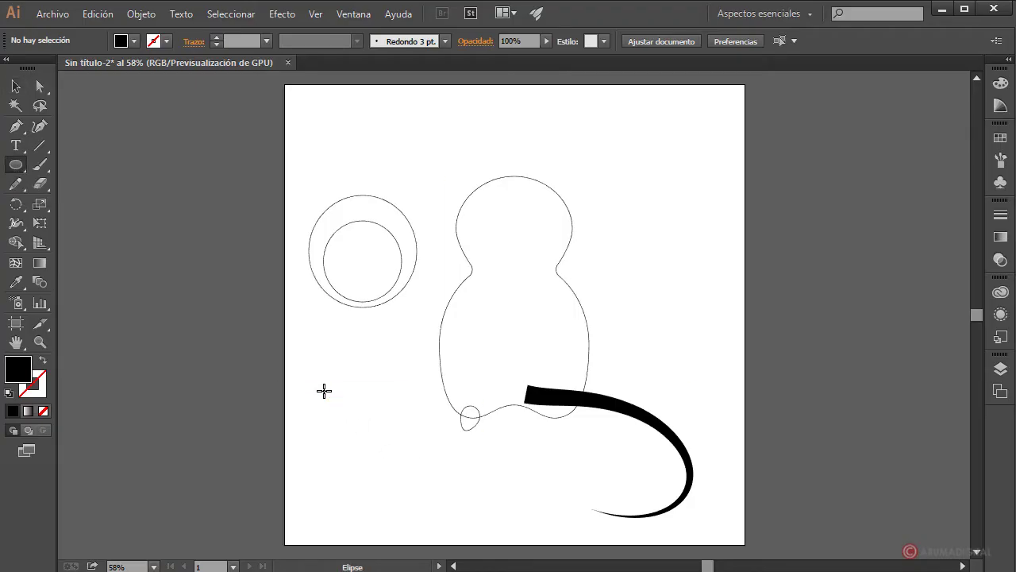
drag(324, 390, 382, 439)
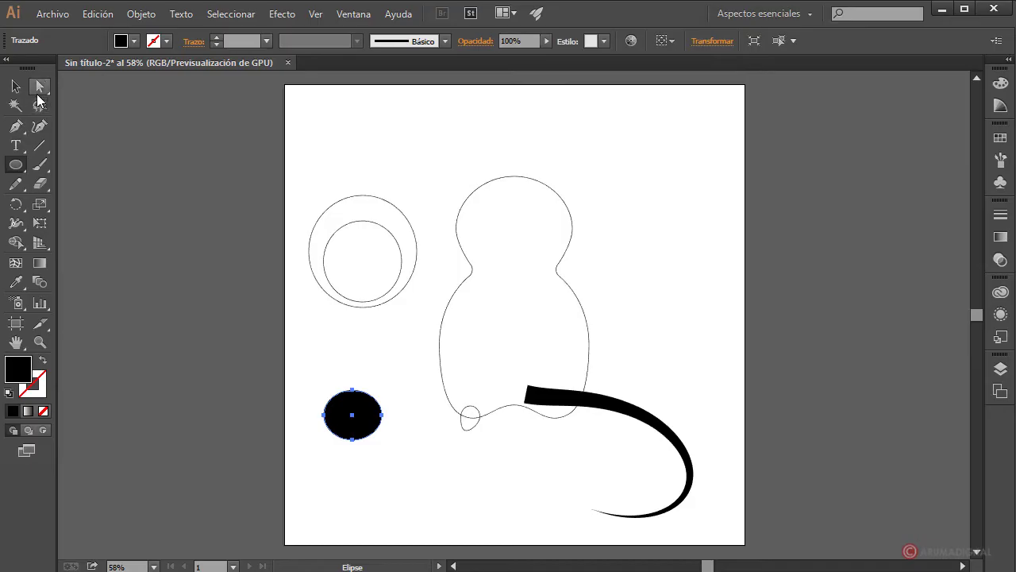
click(38, 93)
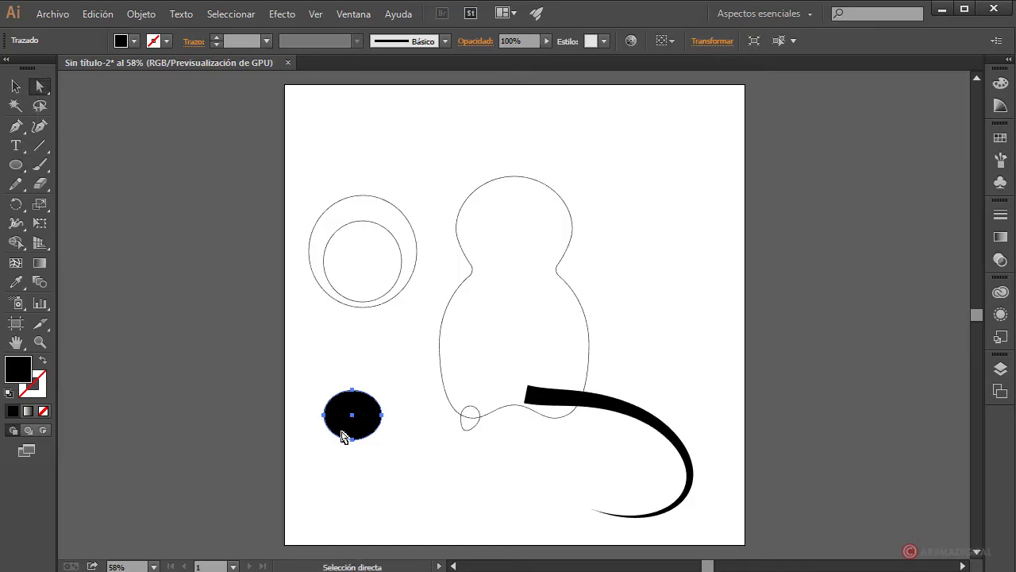
drag(383, 419, 354, 437)
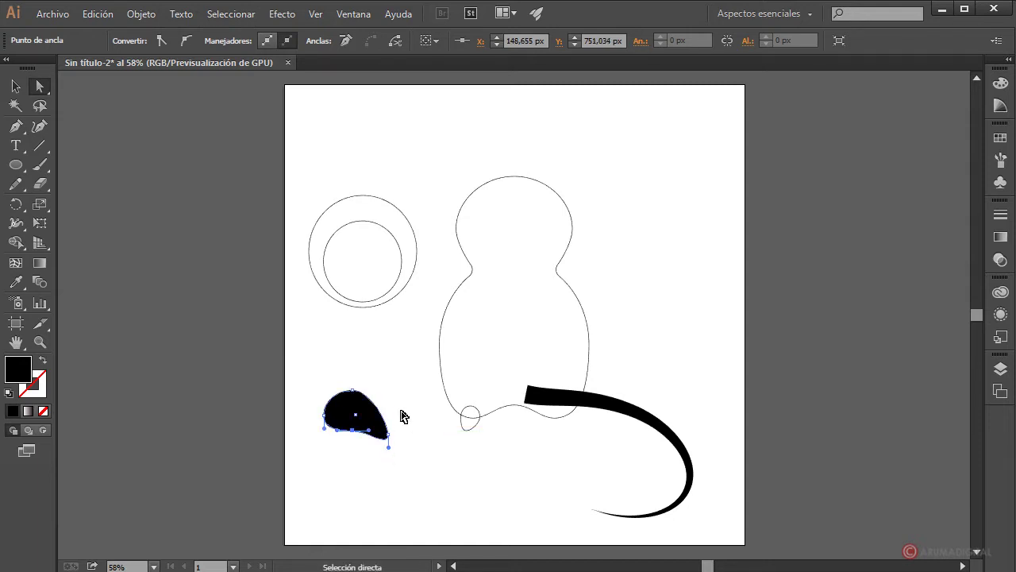
- Adjust the black shape's top anchor to about X 156, Y 666 px, keeping a rounded back, and deselect the shape
click(354, 392)
drag(354, 392, 325, 399)
click(452, 415)
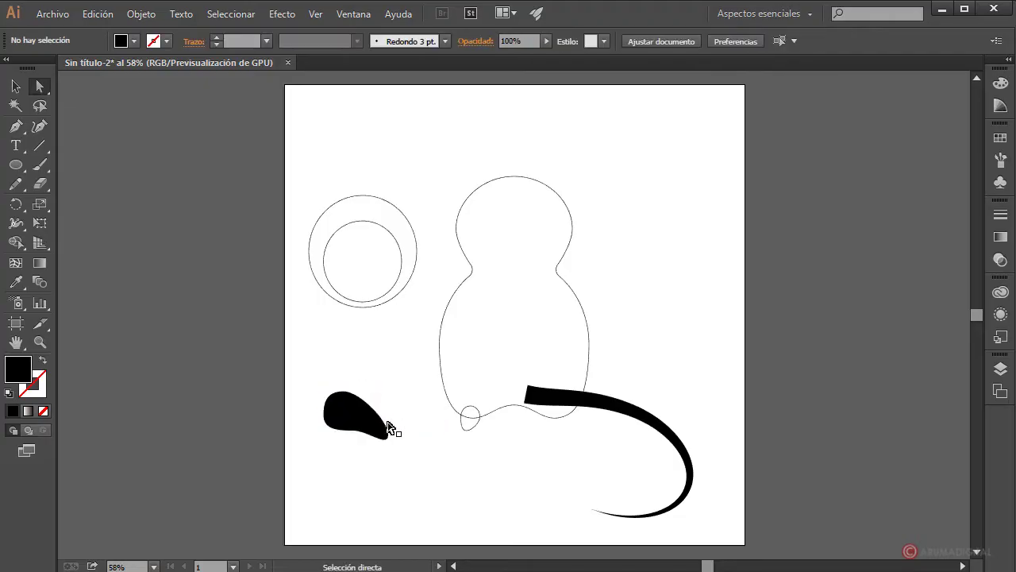
drag(344, 395, 355, 397)
drag(345, 433, 342, 425)
click(352, 430)
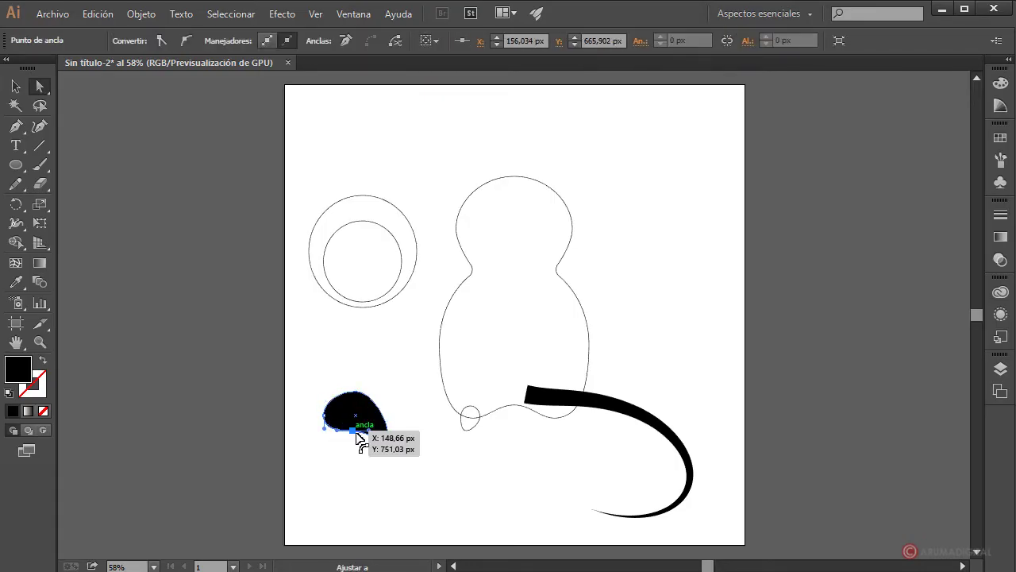
click(451, 451)
click(16, 86)
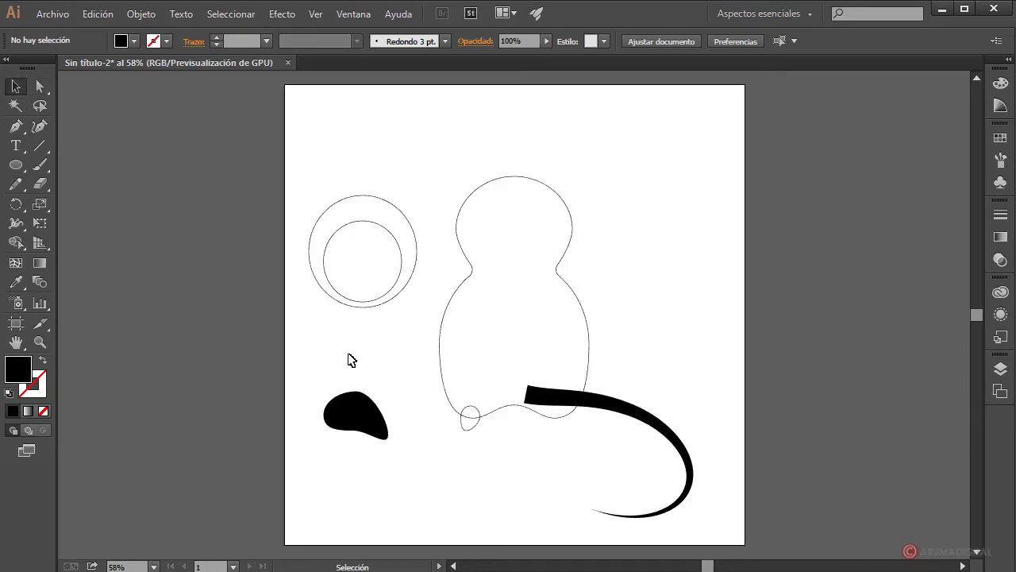
- Paste a copy of the black drop shape directly behind the original and rotate the copy slightly clockwise
click(370, 406)
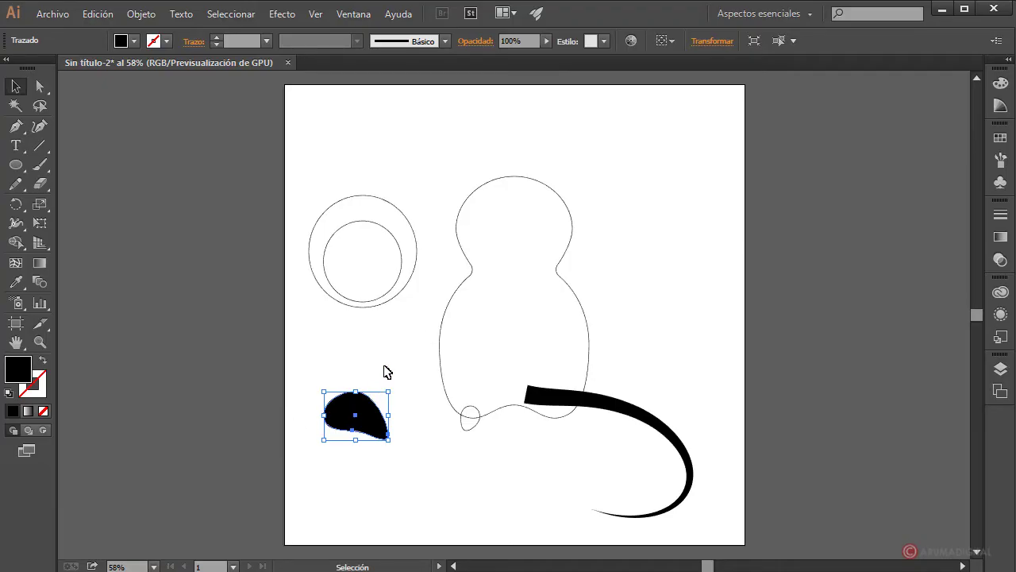
key(a)
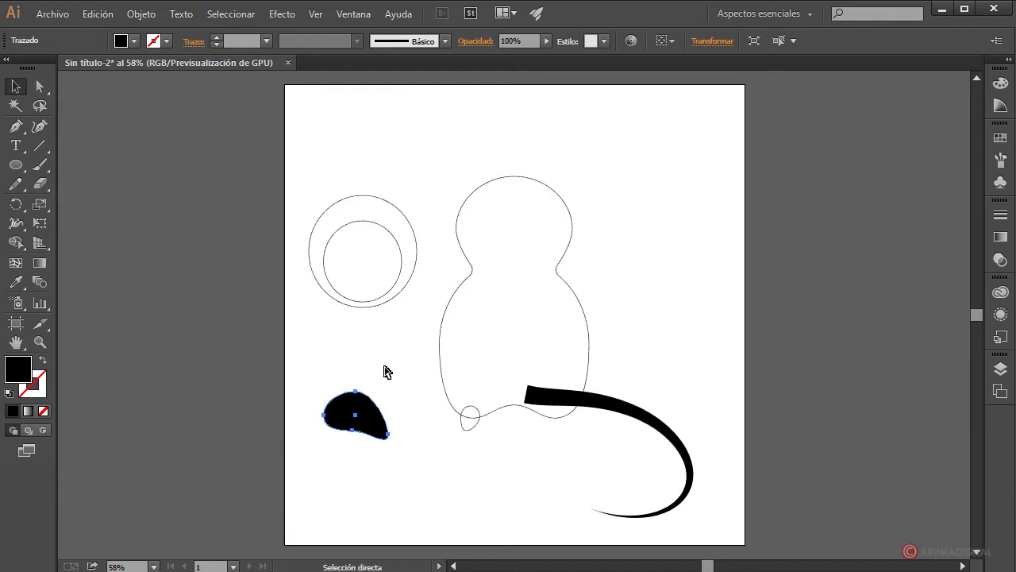
key(v)
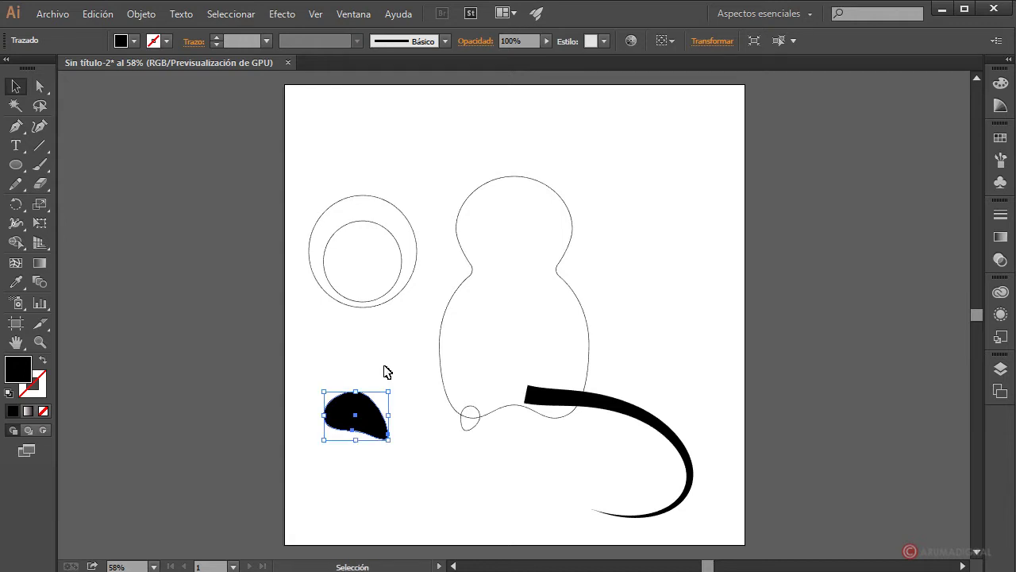
key(a)
key(v)
drag(396, 384, 402, 393)
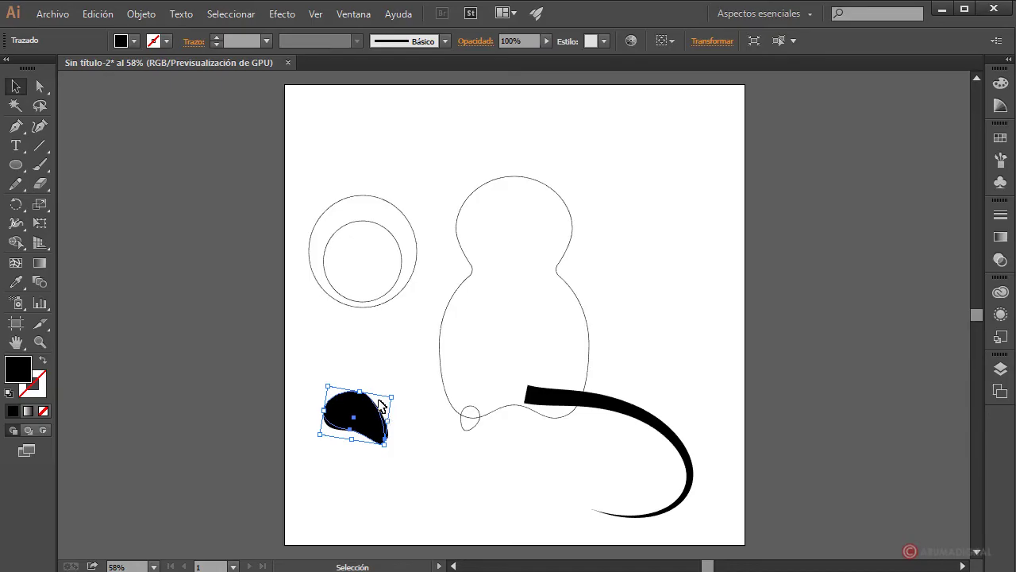
- Nudge the rear copy down and rotate it a little further clockwise so its edge shows beneath the original
key(Down)
key(Down)
key(Down)
key(Down)
key(Down)
key(Down)
key(Down)
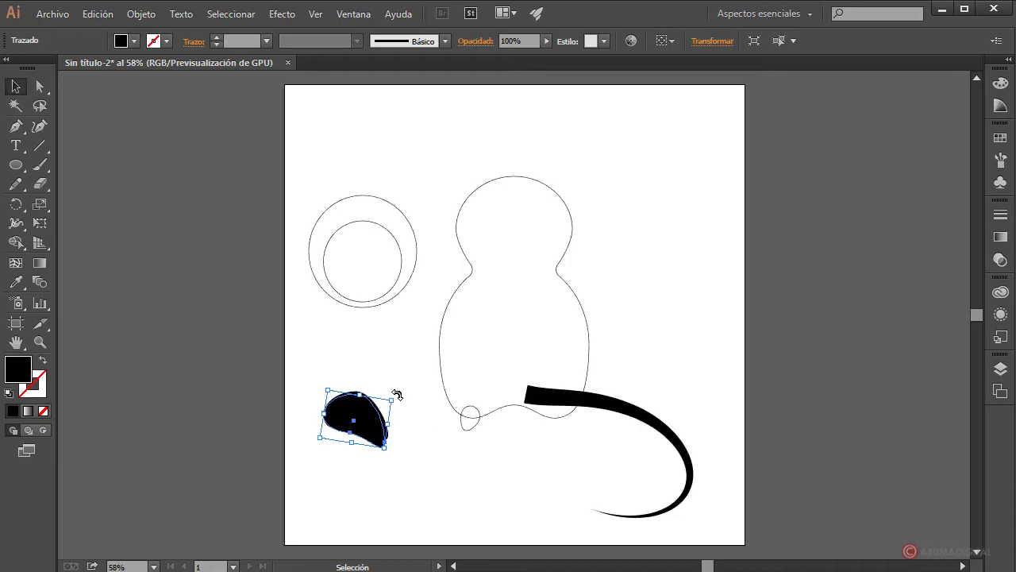
drag(397, 394, 404, 403)
click(435, 447)
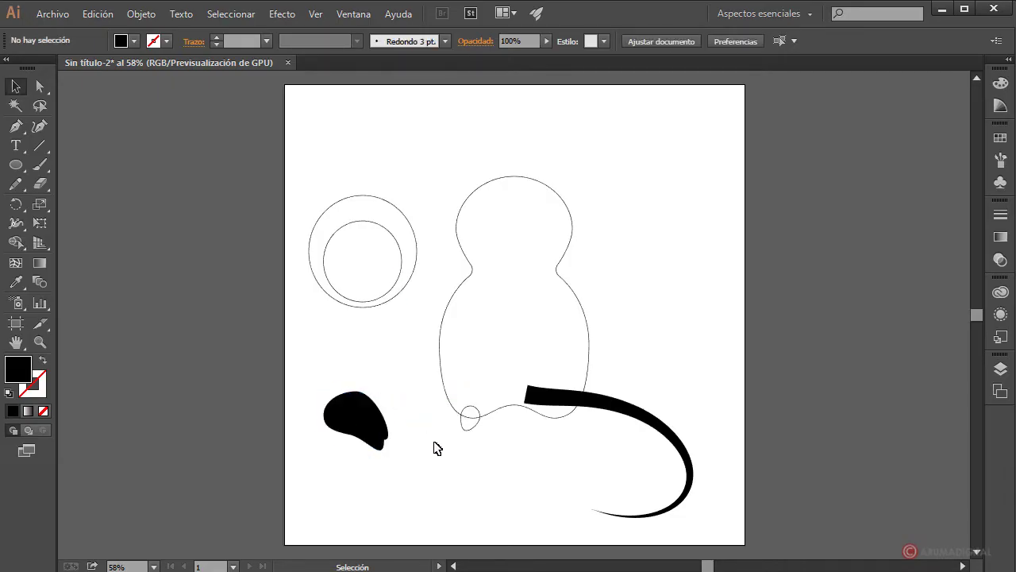
- Fill the front drop shape with light gray, leaving the rear copy black, and deselect it
click(387, 451)
click(402, 443)
click(388, 415)
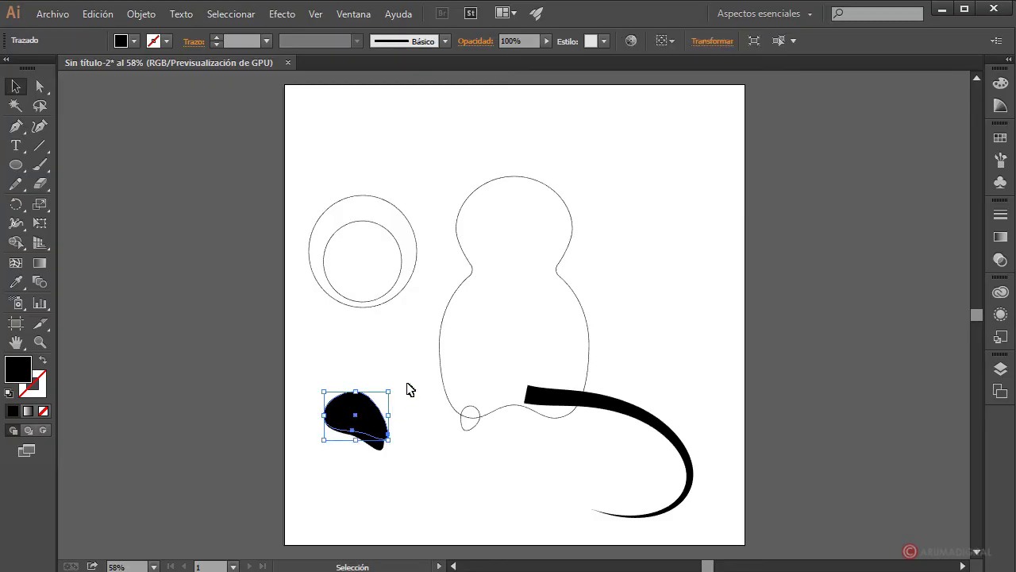
click(133, 41)
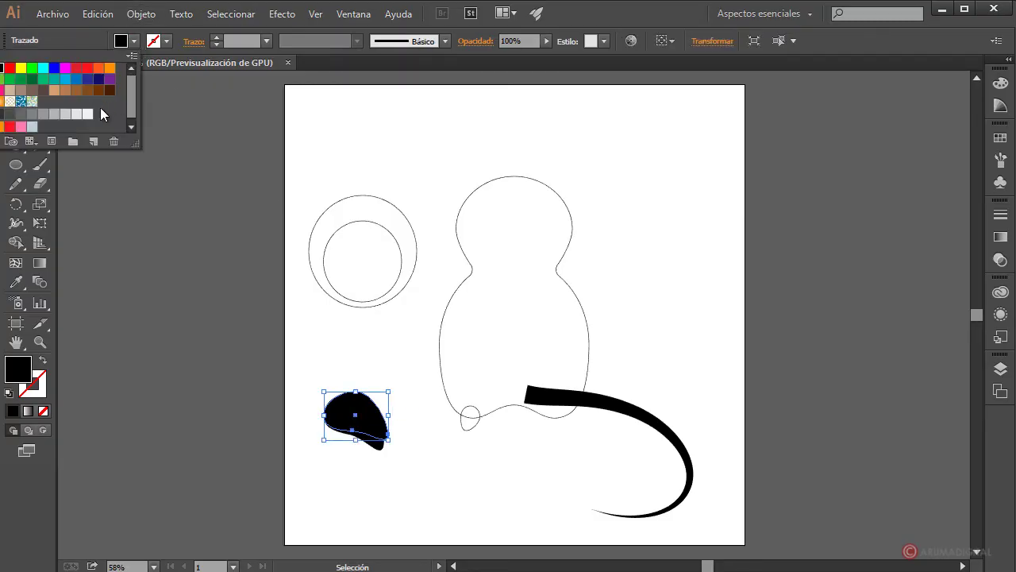
click(55, 118)
click(421, 473)
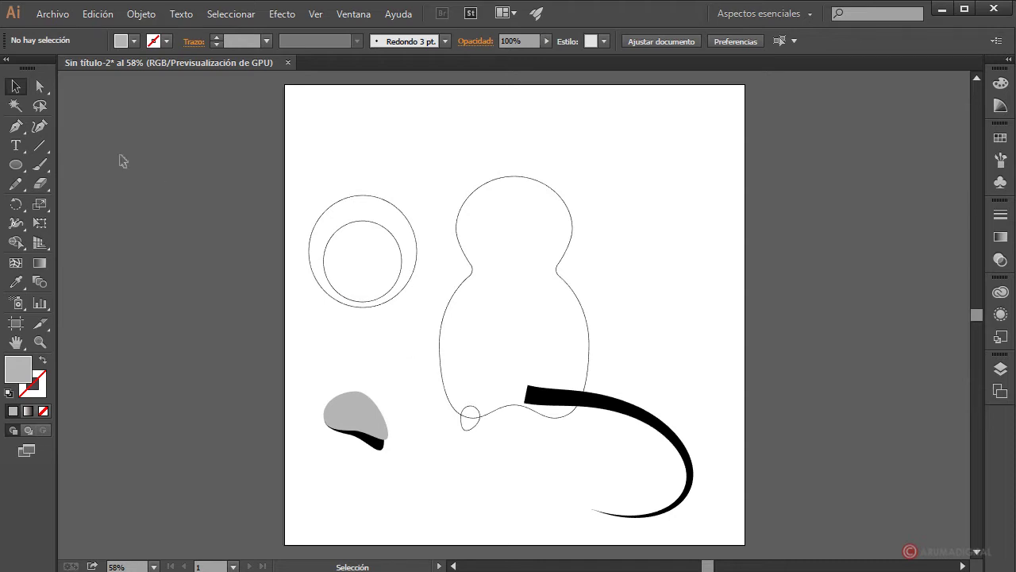
- Draw a small upright ellipse above the circles and add a smaller scaled copy near its upper left inside
click(16, 167)
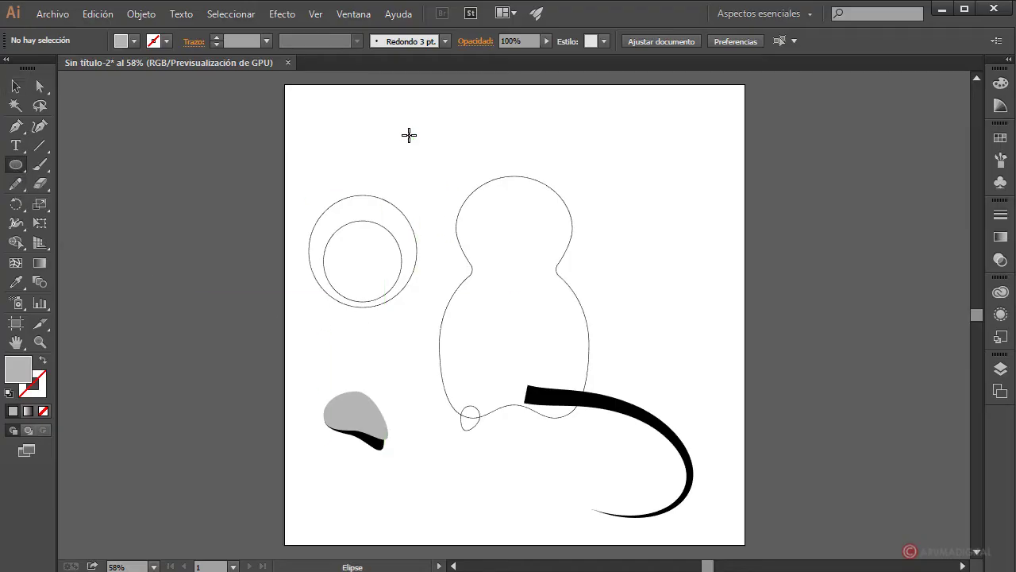
drag(408, 136, 434, 167)
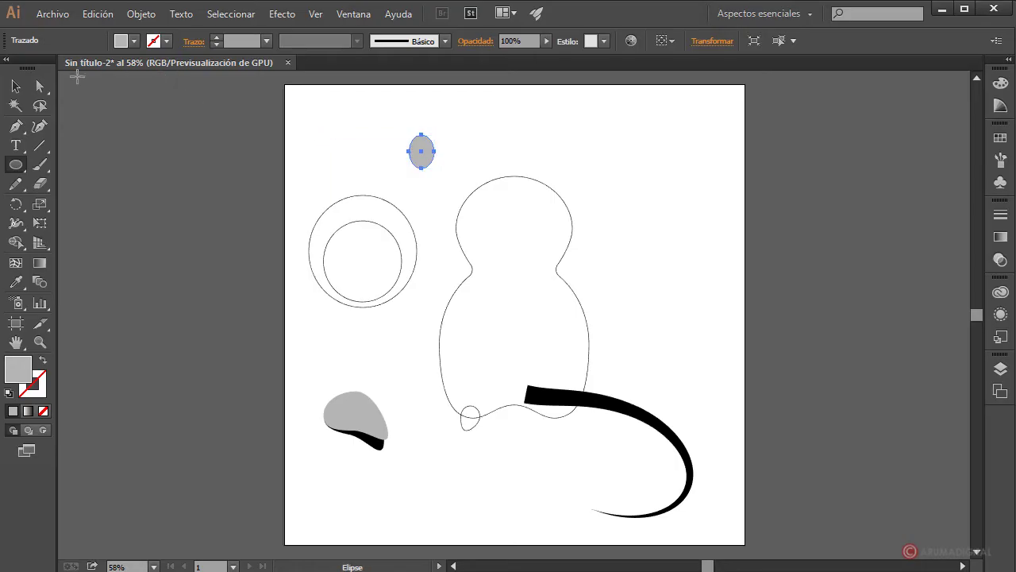
click(15, 86)
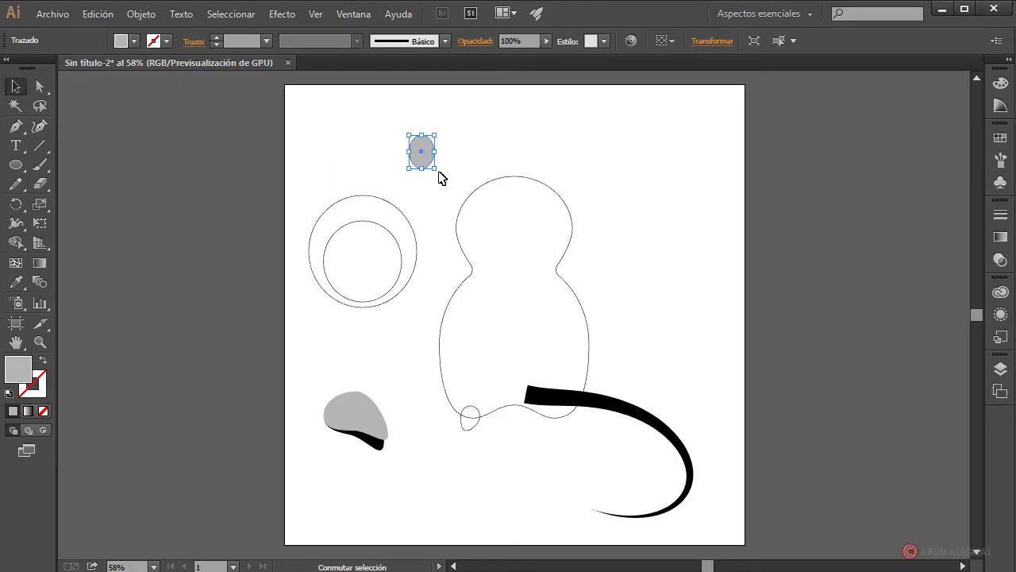
drag(435, 167, 431, 153)
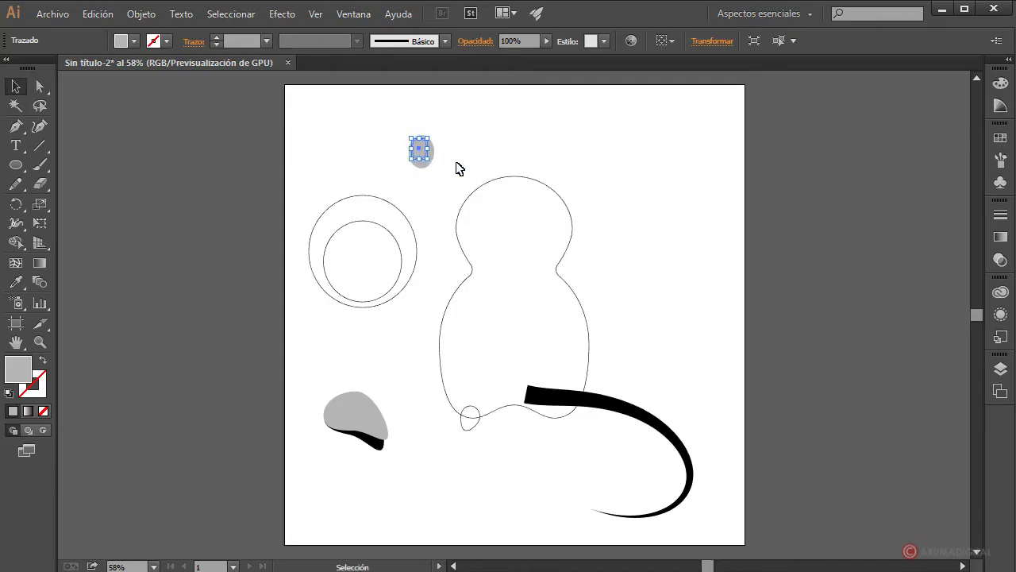
- Fill the smaller inner ellipse with the near-white swatch and deselect it
click(490, 145)
click(426, 157)
click(135, 41)
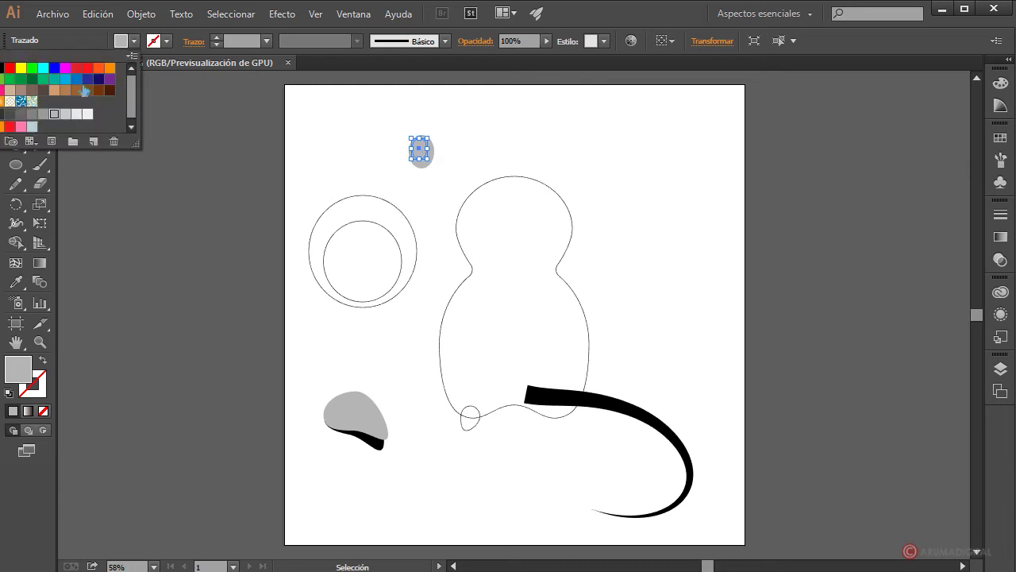
click(88, 113)
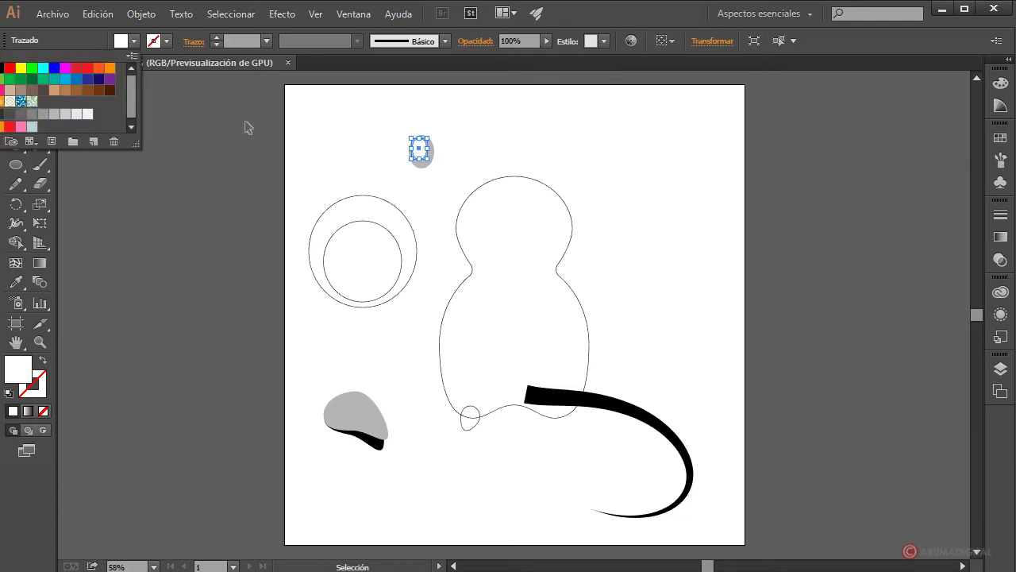
click(267, 127)
click(348, 151)
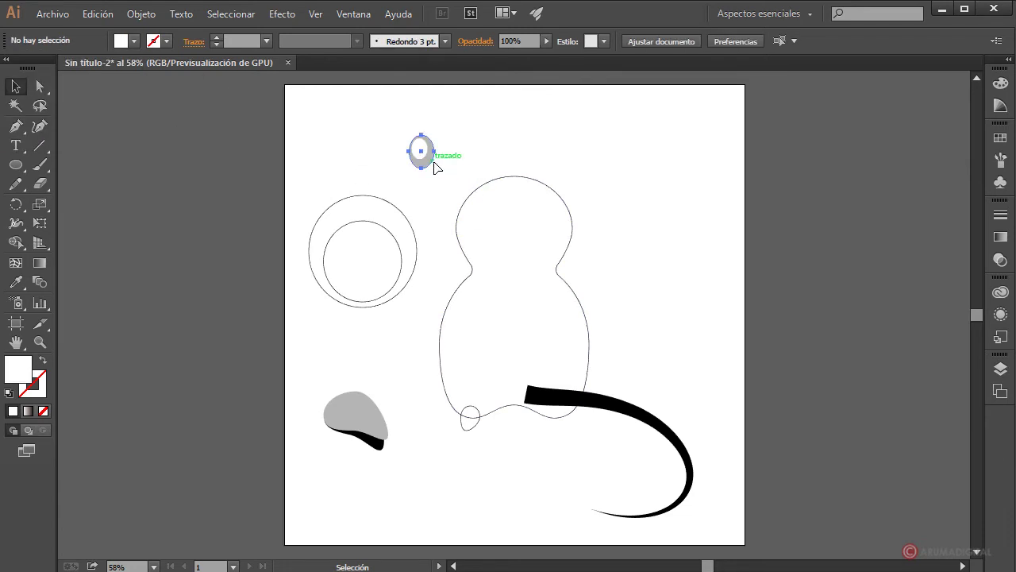
- Fill the larger outer ellipse of the eye with dark gray R=51 G=51 B=51 and deselect it
click(433, 162)
click(134, 42)
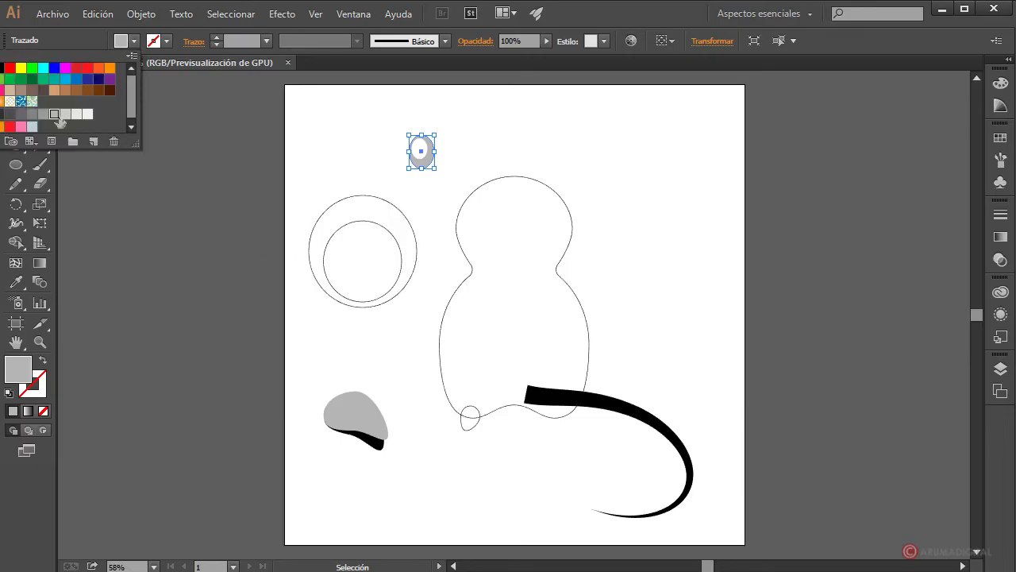
click(2, 115)
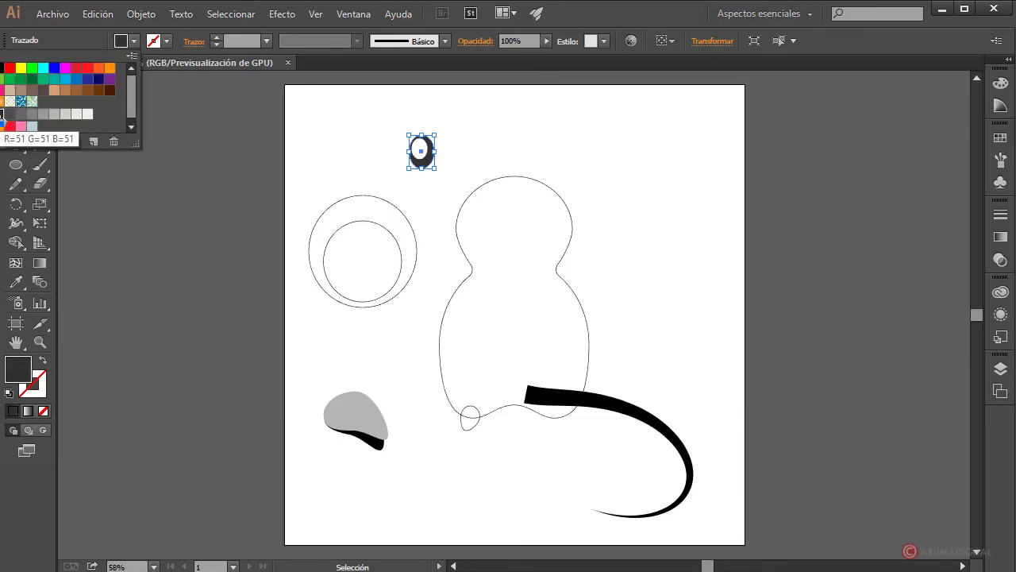
click(518, 130)
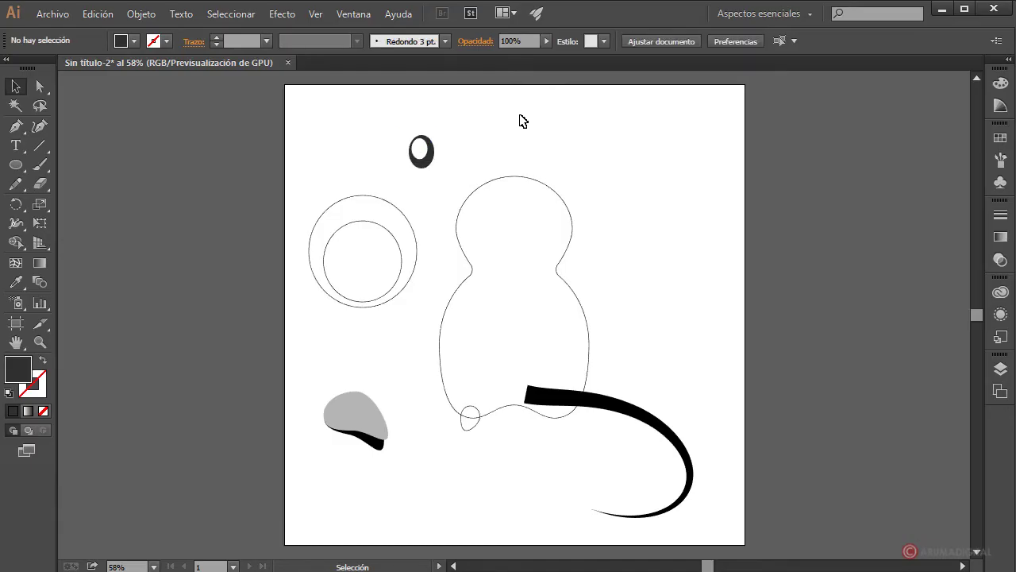
- Scale the white highlight inside the eye down slightly and deselect it
click(424, 152)
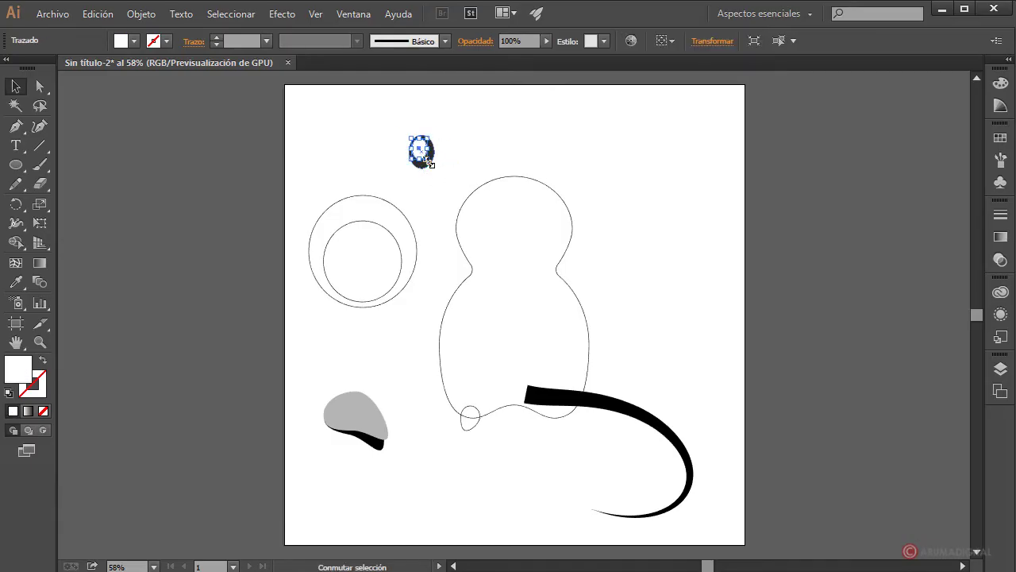
drag(428, 162, 505, 158)
click(482, 143)
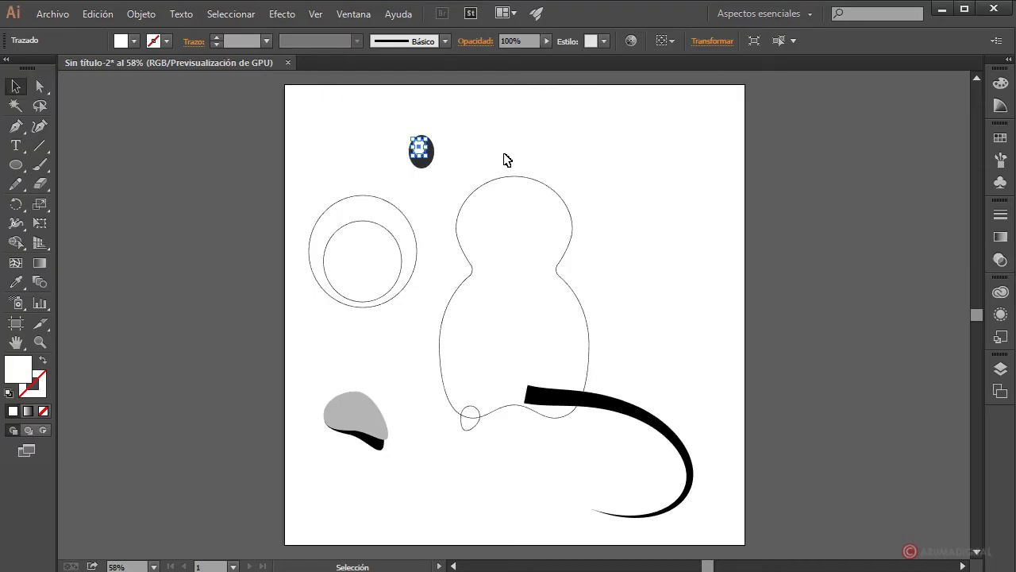
click(341, 177)
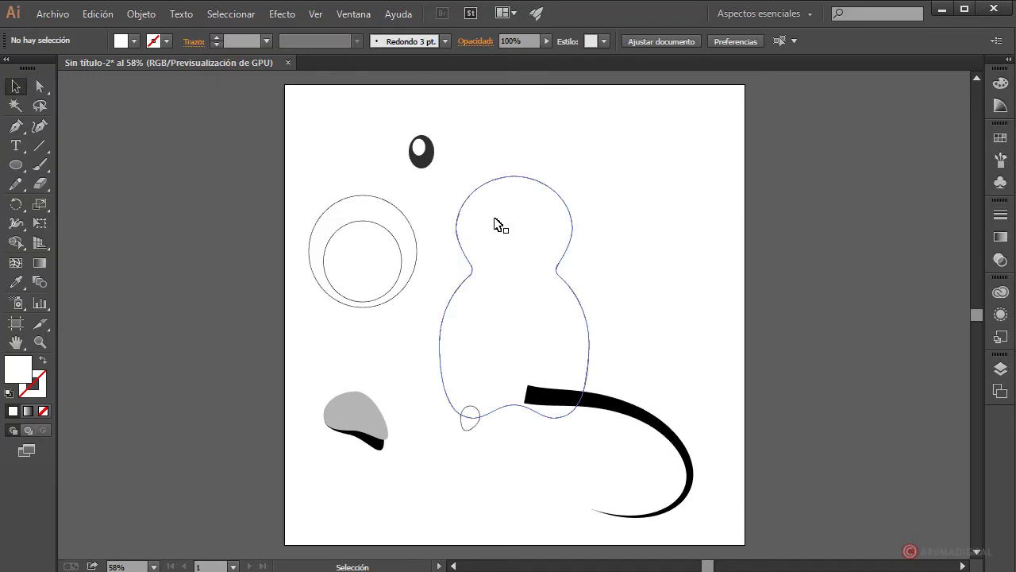
- Draw a small circle beside the head and reshape it into a rounded nose, narrowing the lower half and widening the top anchor's handles
click(19, 172)
drag(609, 160, 645, 197)
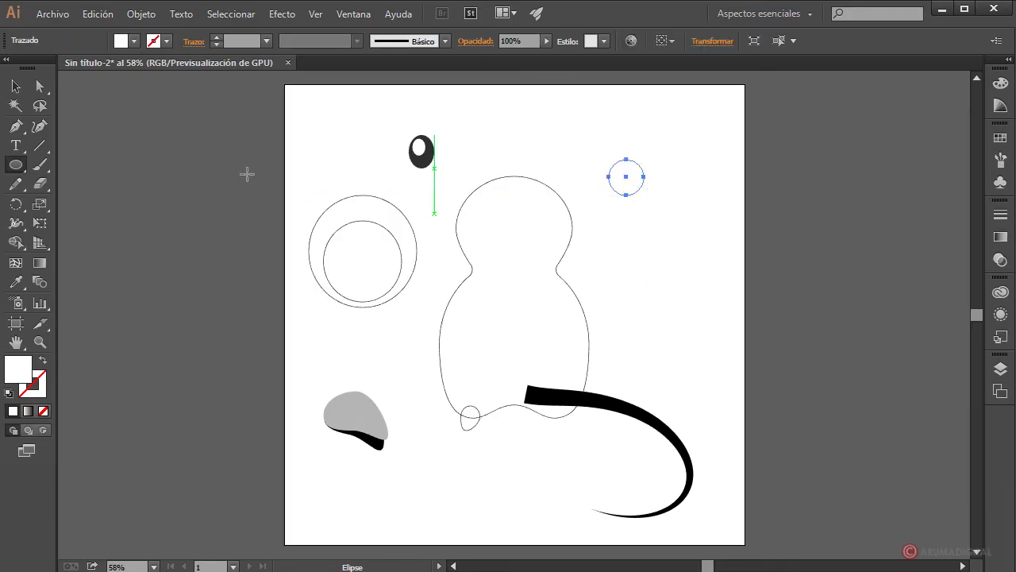
click(41, 88)
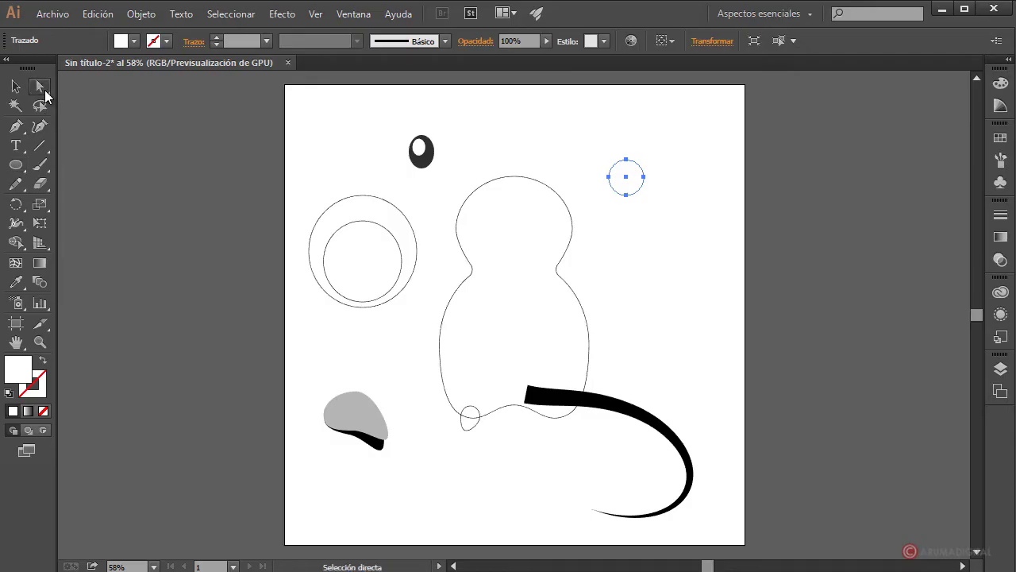
click(646, 178)
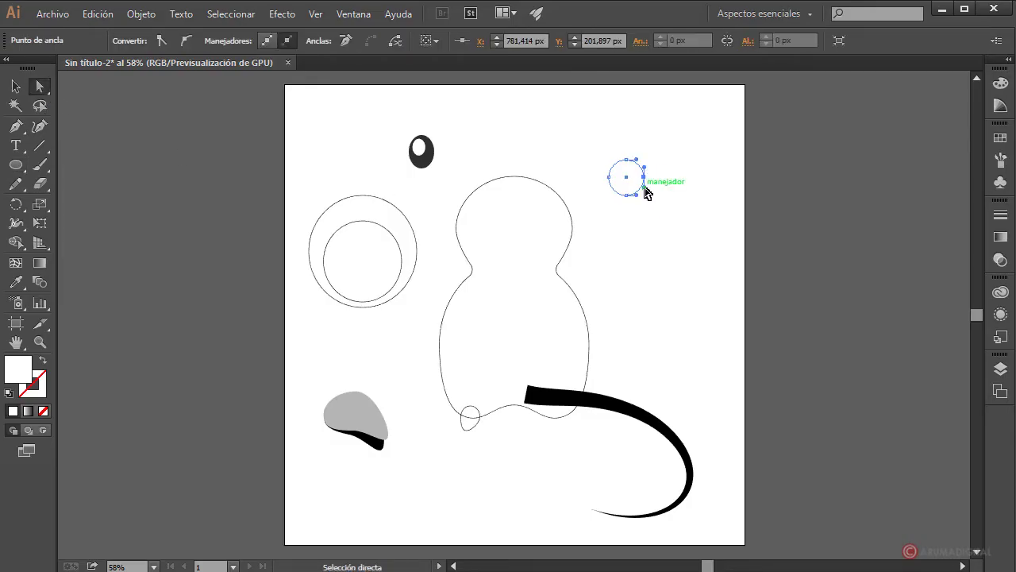
drag(644, 188, 640, 188)
click(609, 177)
drag(611, 194, 613, 189)
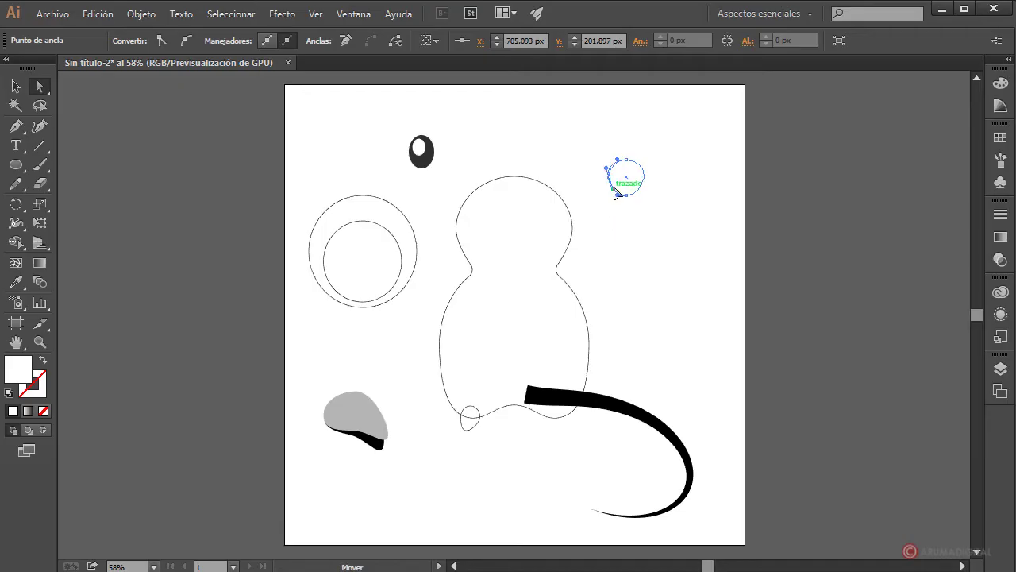
click(659, 203)
click(632, 184)
drag(626, 161, 641, 159)
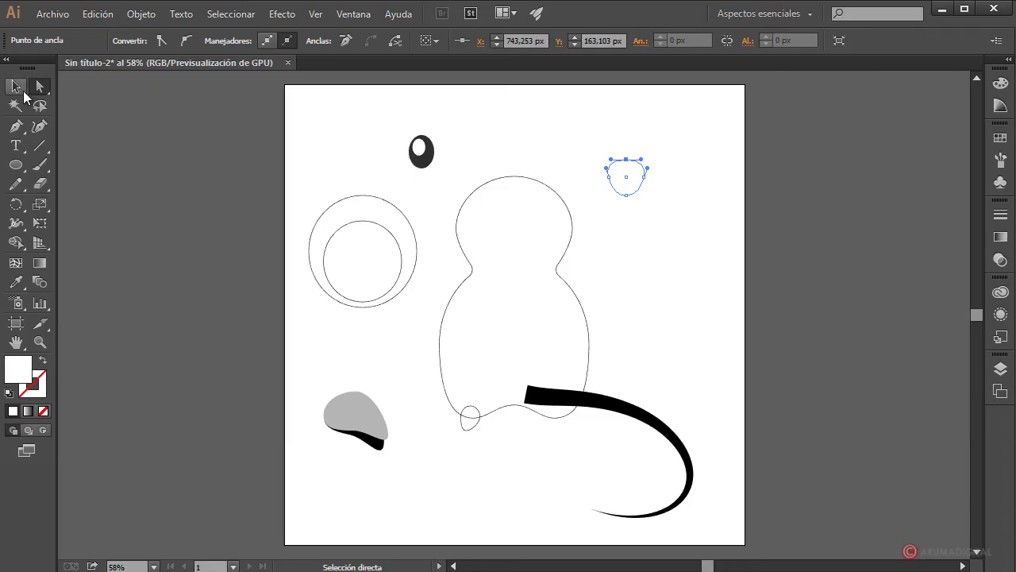
- Scale the nose shape down slightly, move it onto the edge of the head and deselect it
click(17, 88)
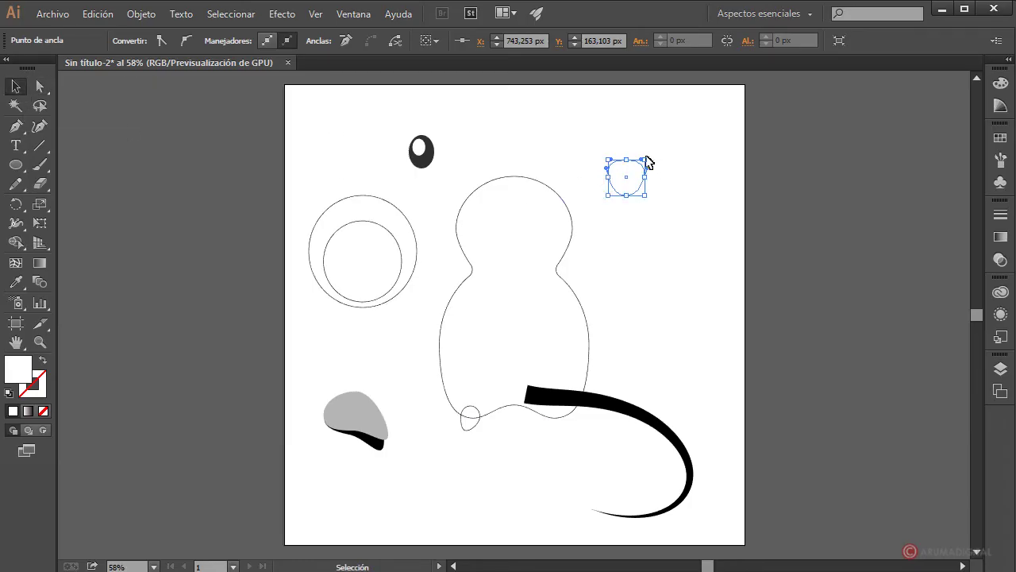
drag(646, 160, 587, 226)
click(671, 198)
click(638, 185)
click(658, 227)
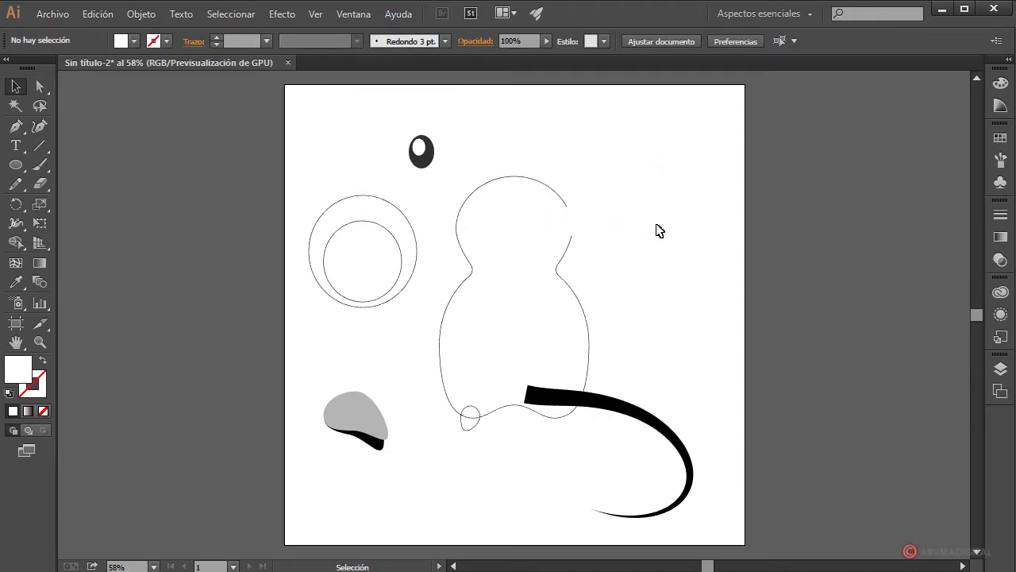
- Fill the body silhouette with the light gray swatch E6E6E6
click(504, 181)
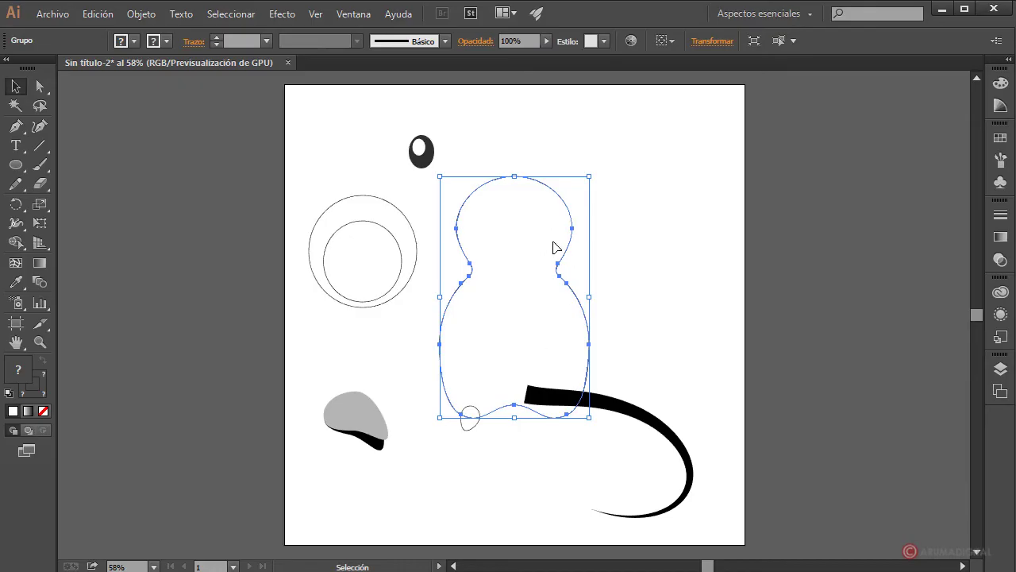
click(136, 43)
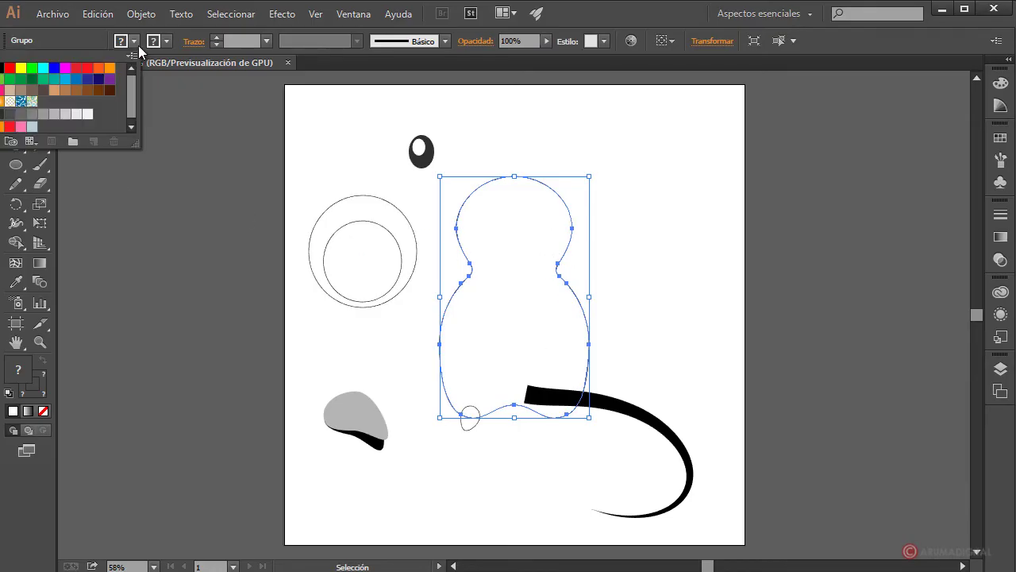
click(76, 114)
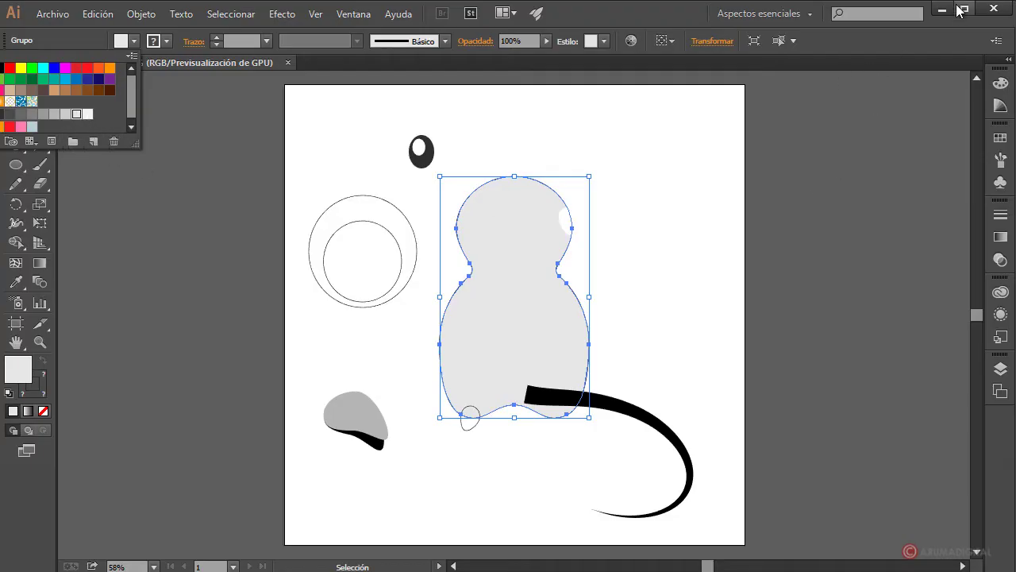
- Switch the color sliders to HSB and set the body's fill to a blue-gray of H 180°, S 7.73%, B 76.08%
click(1001, 83)
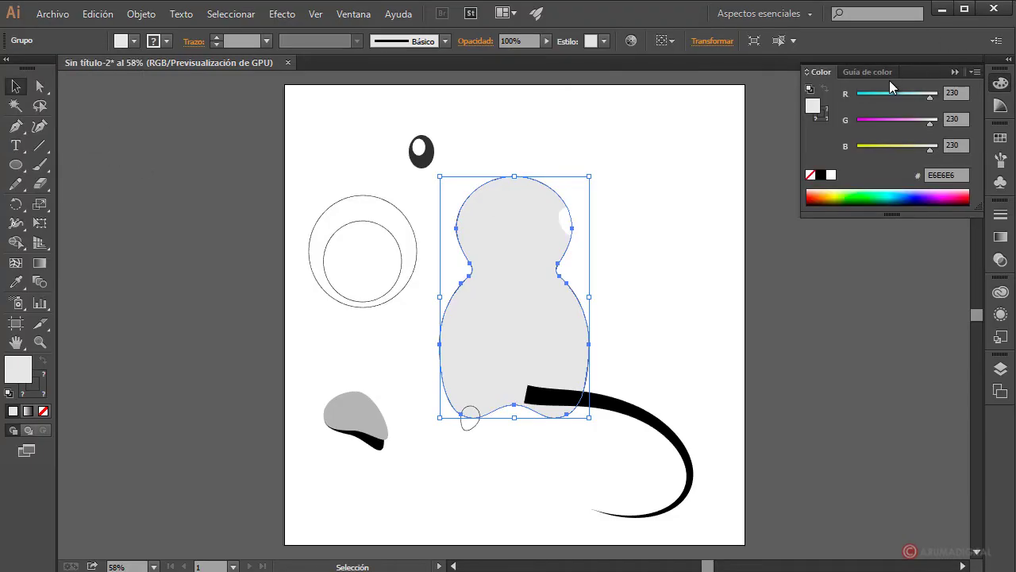
click(976, 71)
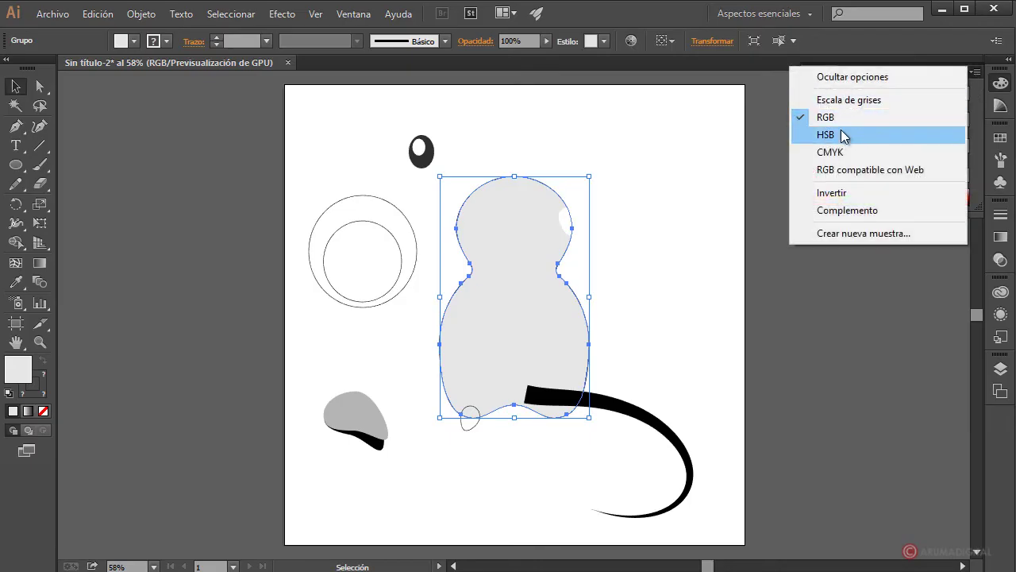
click(844, 136)
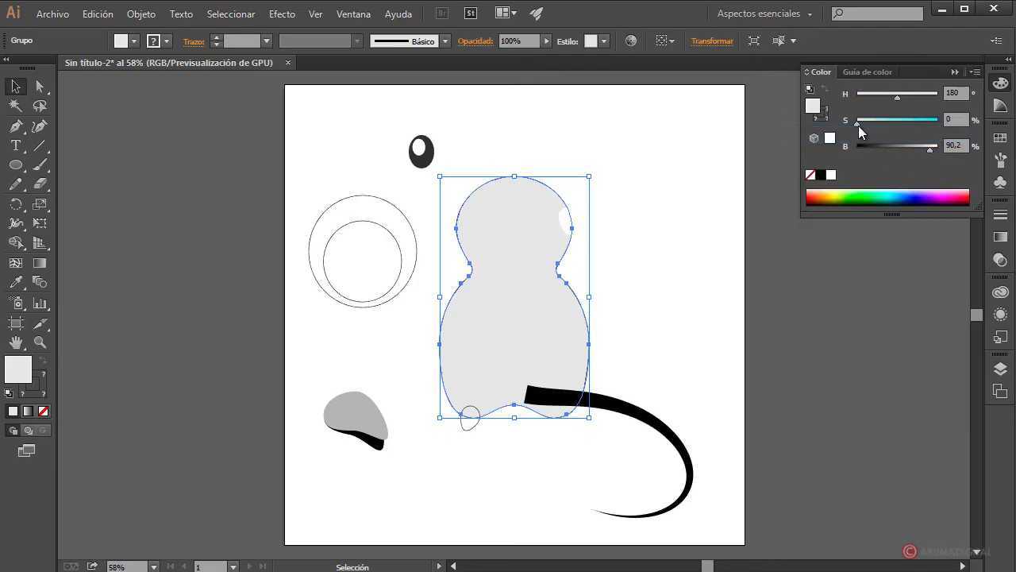
drag(865, 124, 866, 125)
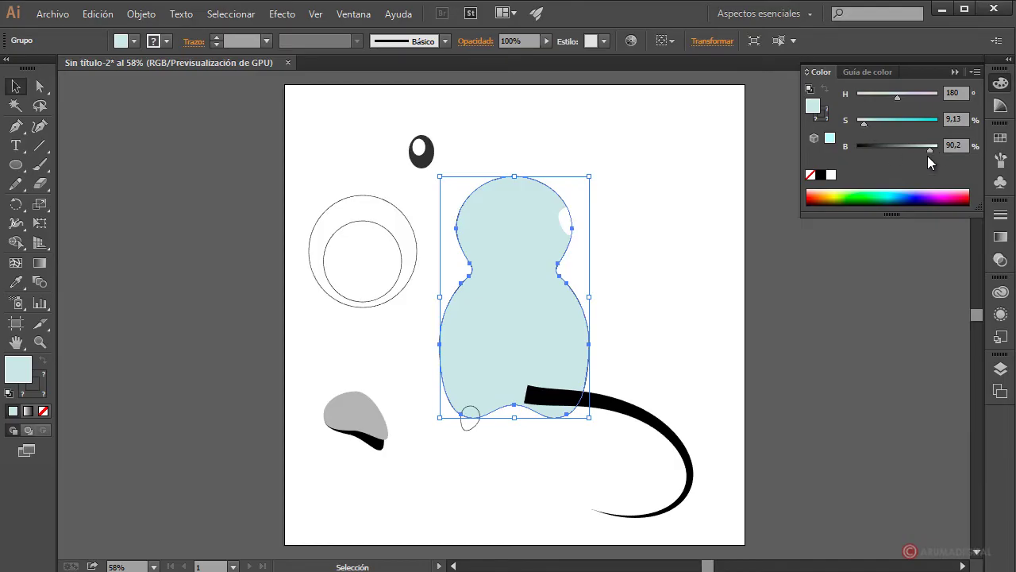
drag(930, 150, 922, 149)
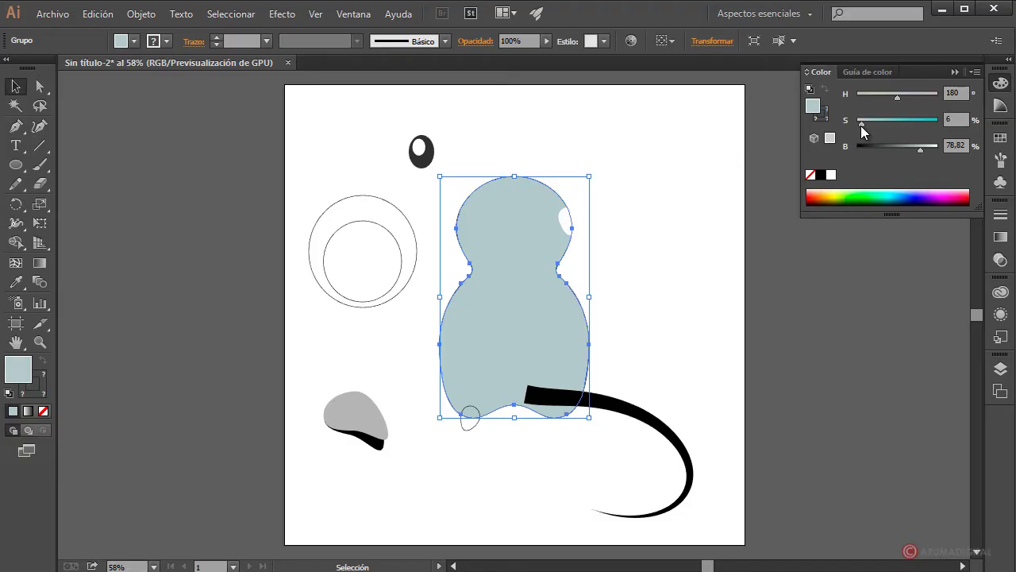
mouse_move(862, 125)
mouse_down()
mouse_move(886, 126)
mouse_move(866, 125)
mouse_up()
drag(865, 123, 864, 123)
drag(923, 151, 921, 147)
- Copy the body's blue-gray appearance onto the nose shape with the Eyedropper
click(578, 219)
click(13, 284)
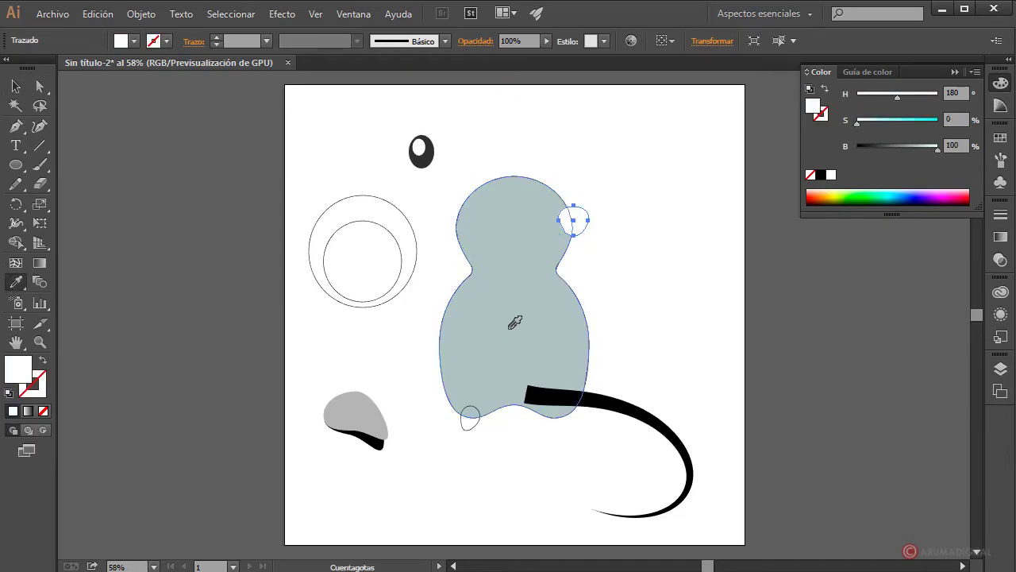
click(485, 248)
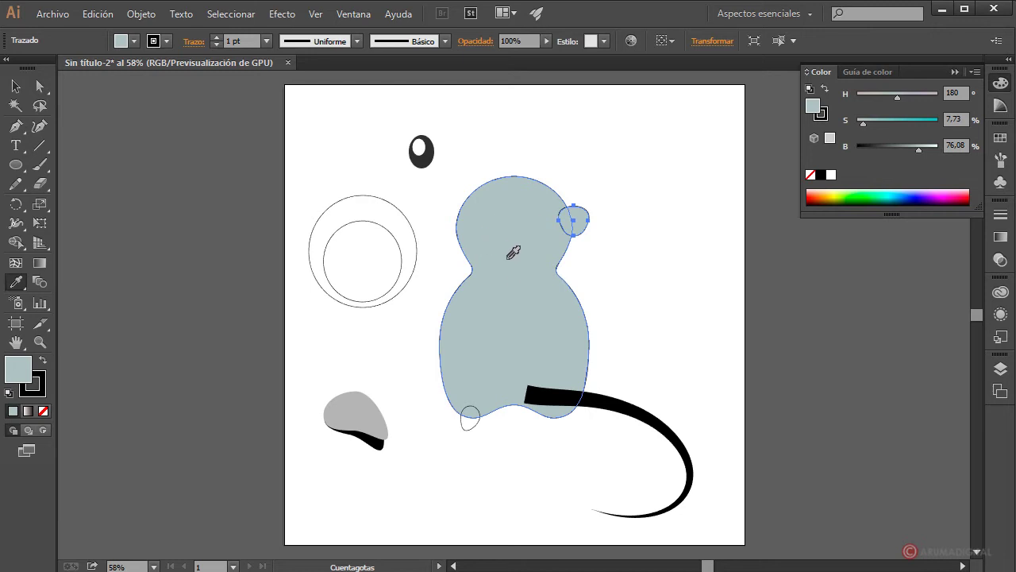
- Remove the stroke from both the body silhouette and the nose shape, and deselect them
click(16, 86)
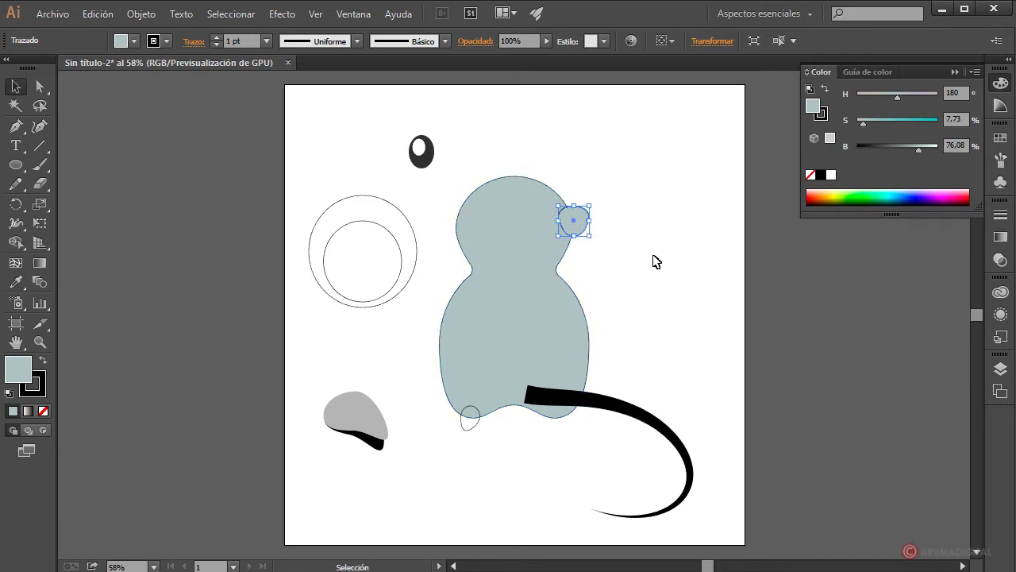
drag(646, 195, 532, 264)
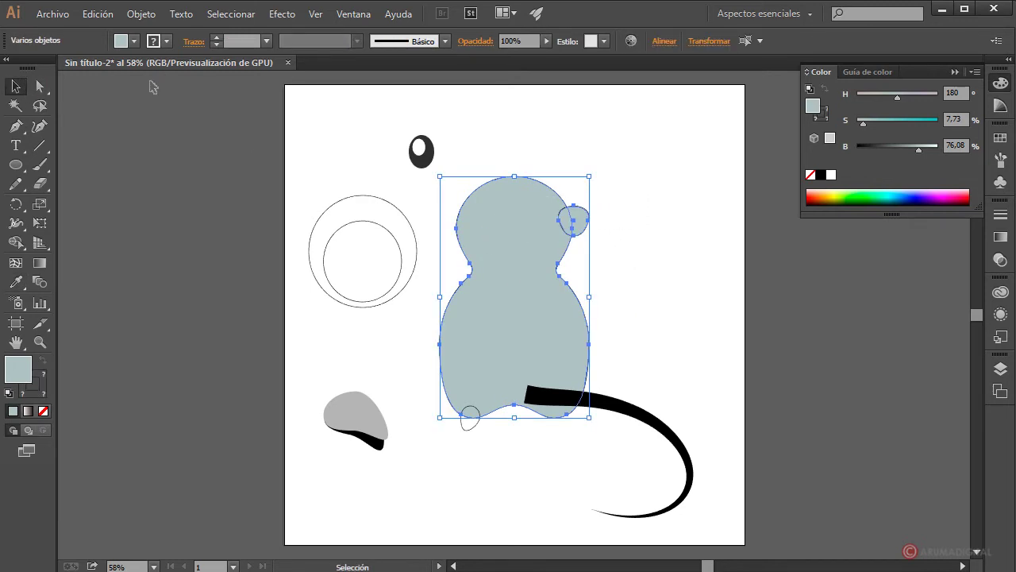
click(167, 40)
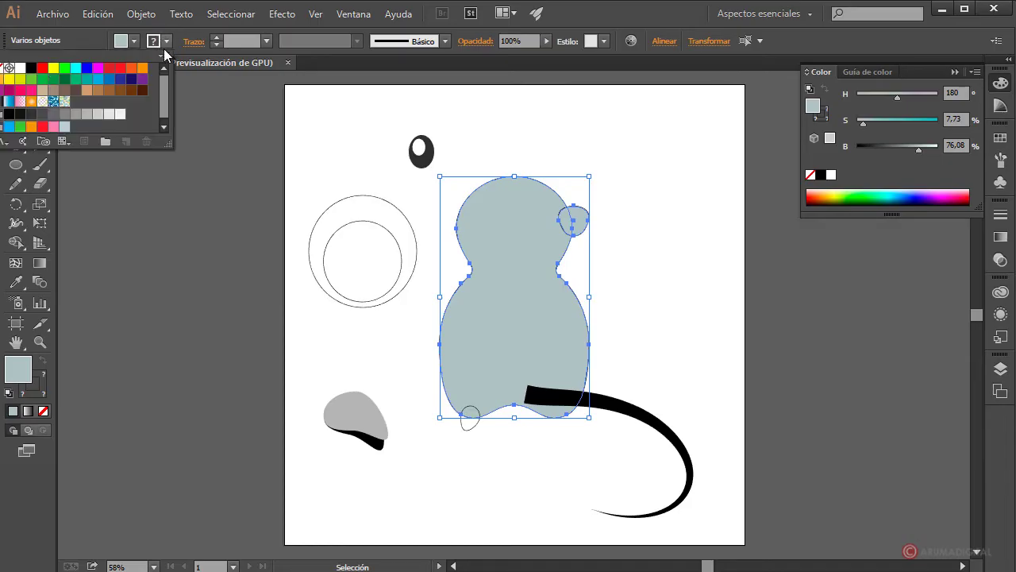
click(4, 69)
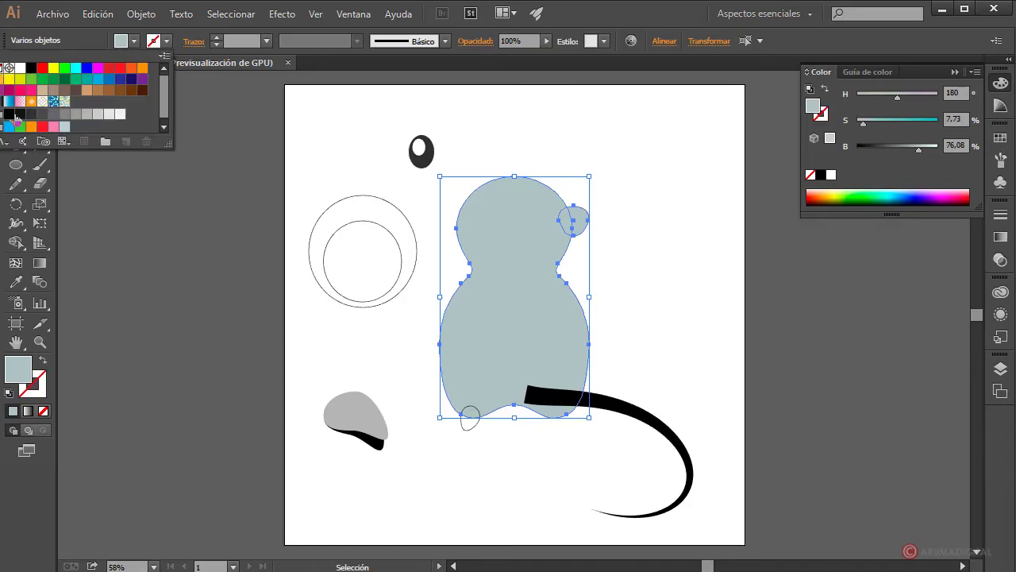
click(677, 265)
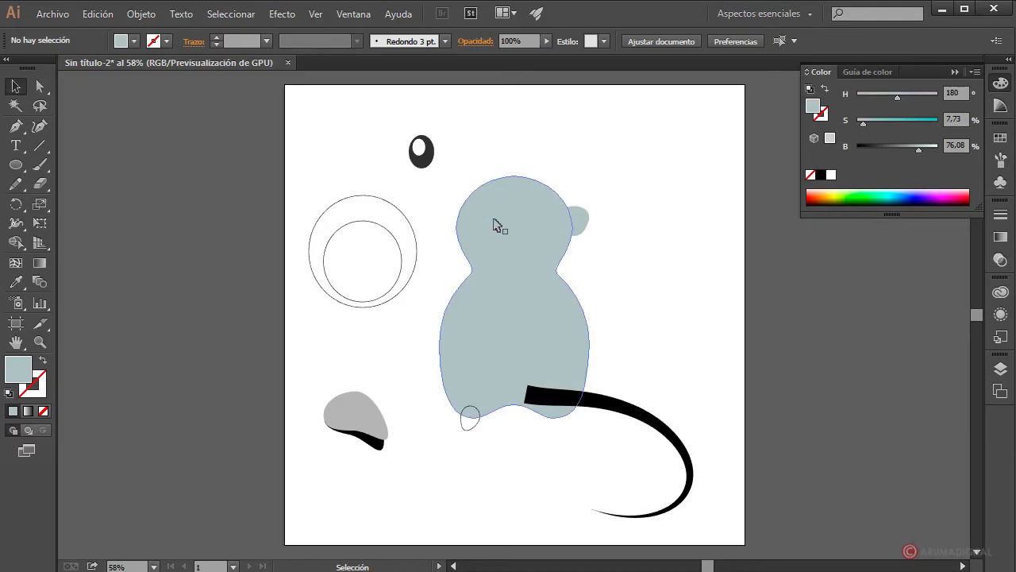
- Apply the body's blue-gray fill without stroke to the outer ear circle and the front drop shape using the Eyedropper, and deselect
click(370, 261)
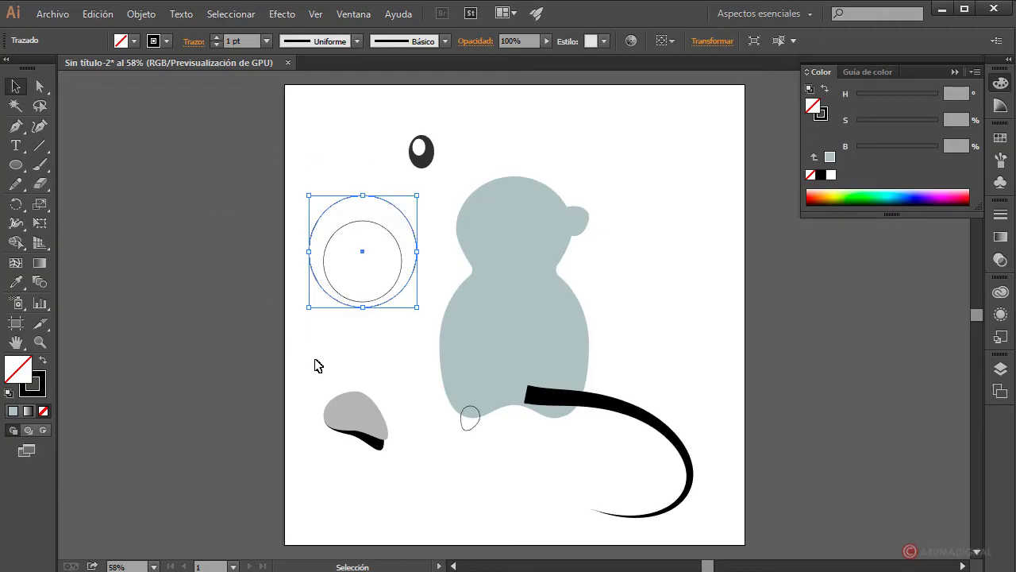
shift+click(367, 400)
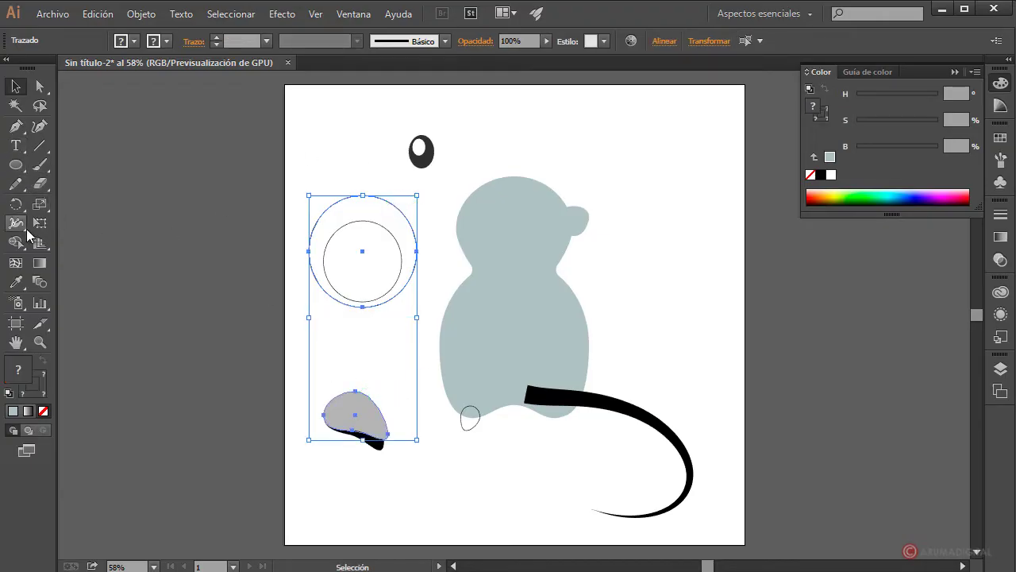
click(16, 282)
click(552, 235)
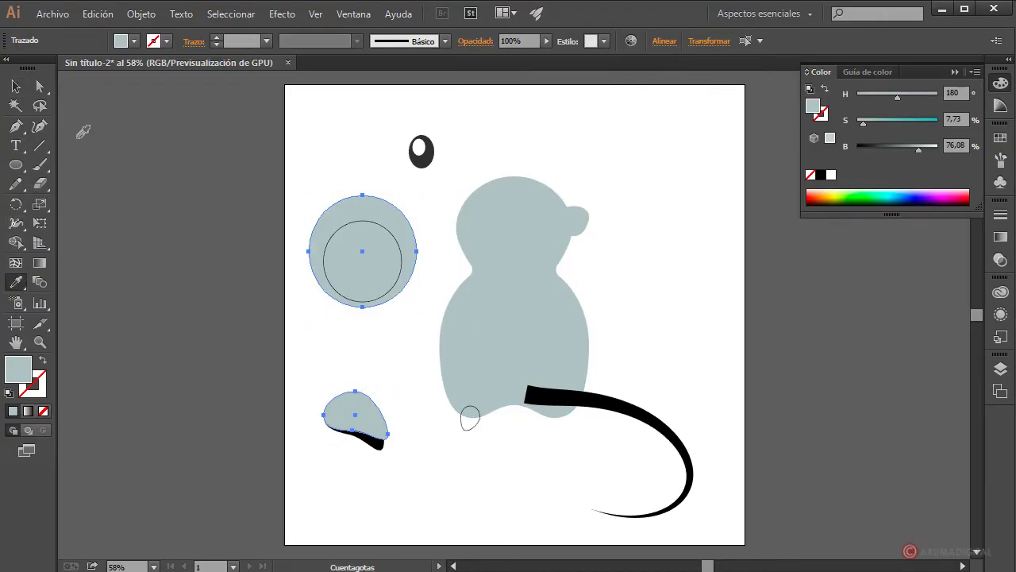
click(20, 87)
click(438, 195)
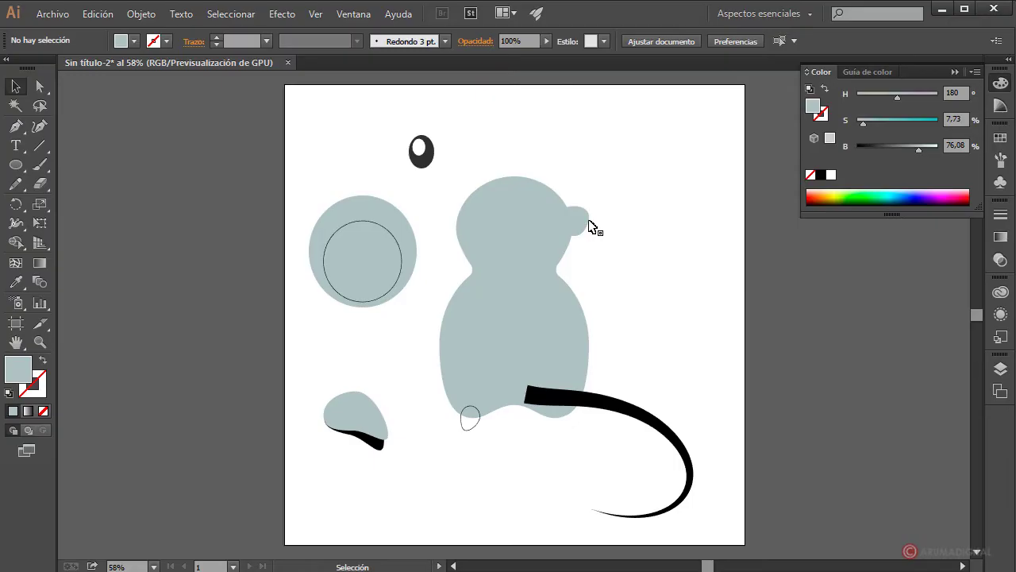
- Move the nose shape to the center of the head, scale it down slightly and deselect it
drag(589, 225, 524, 233)
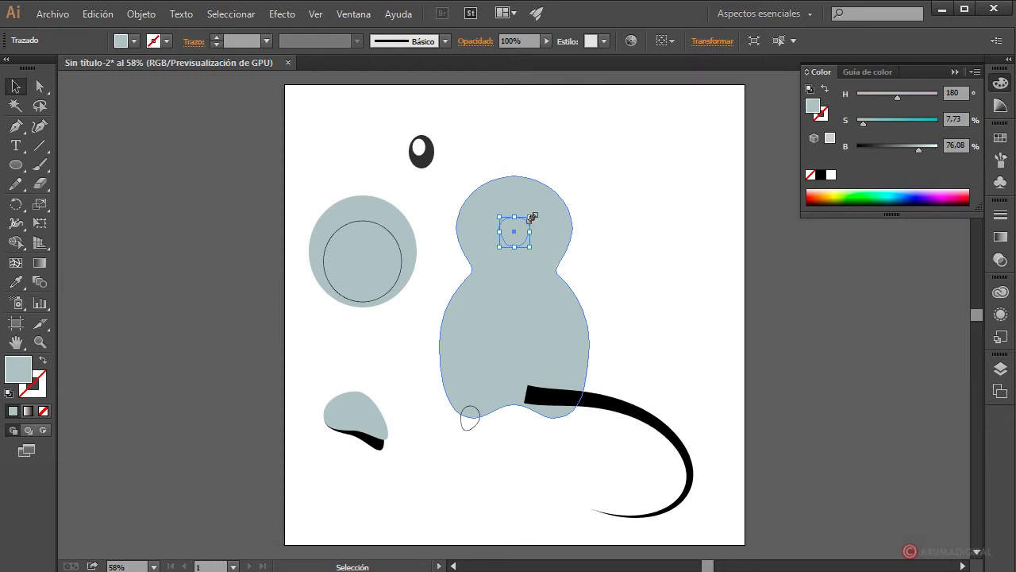
drag(532, 217, 527, 220)
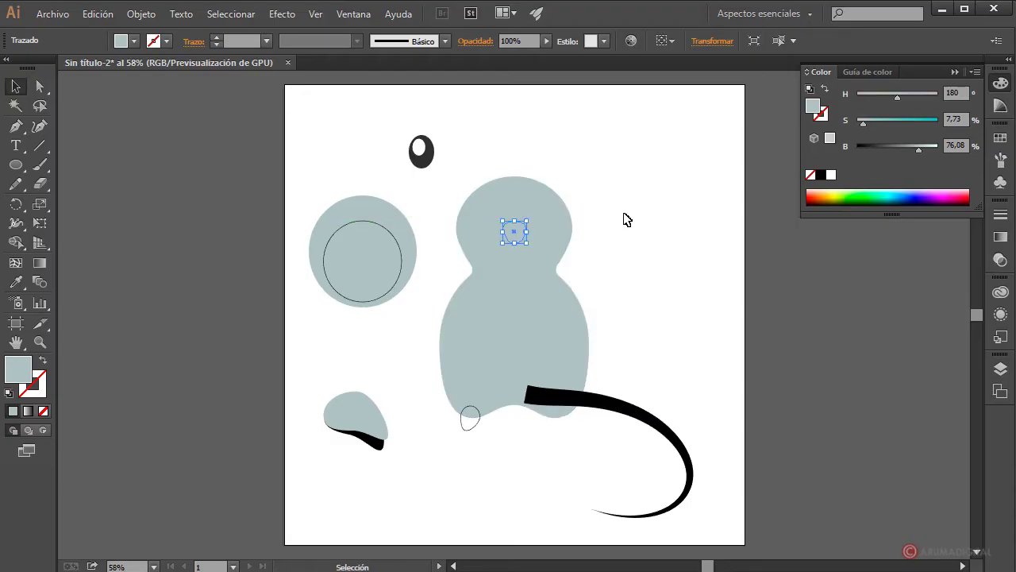
click(624, 219)
- Darken the nose's fill to a brightness of 65.1% and deselect it
click(527, 236)
drag(919, 150, 911, 150)
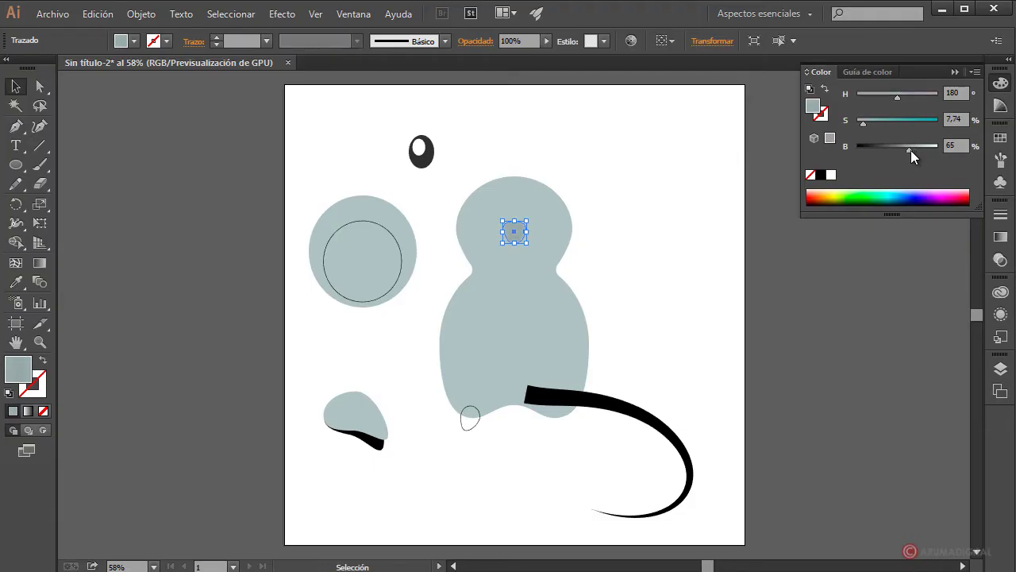
click(659, 282)
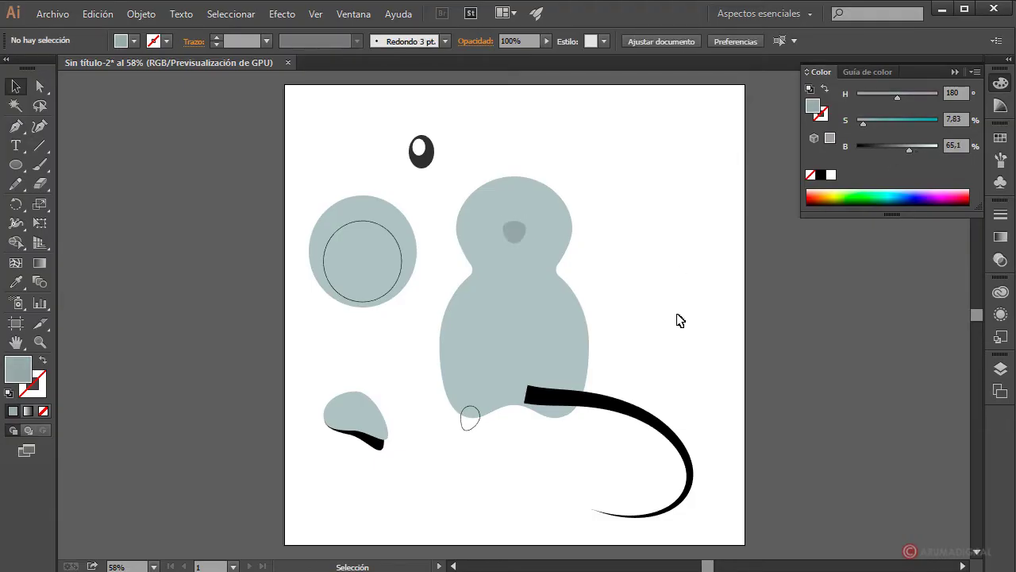
click(531, 235)
click(671, 267)
- Fill the inner ear circle with the beige swatch, adjusted to a brightness of 90.98% and a saturation of 9.91%
click(401, 246)
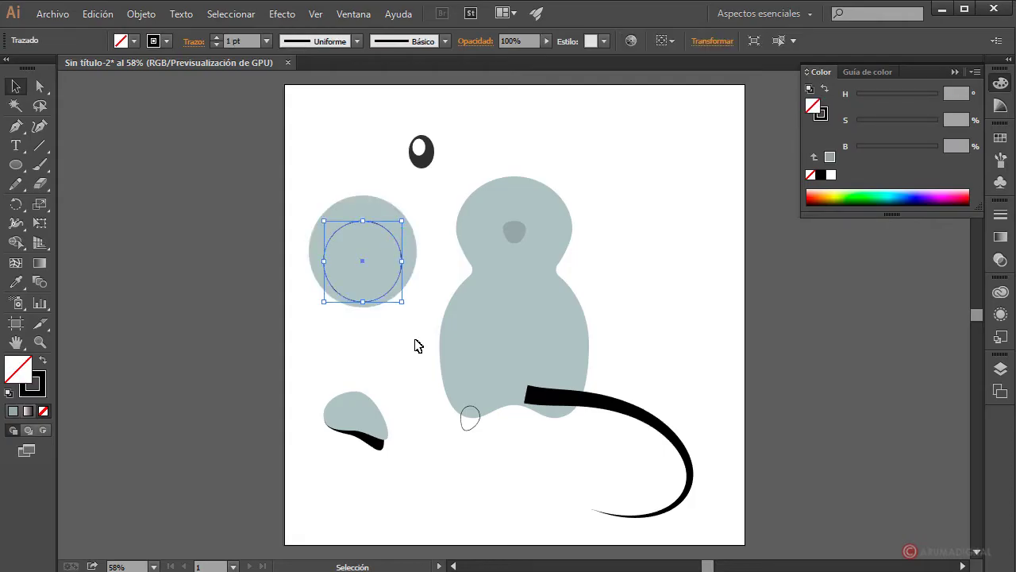
click(134, 41)
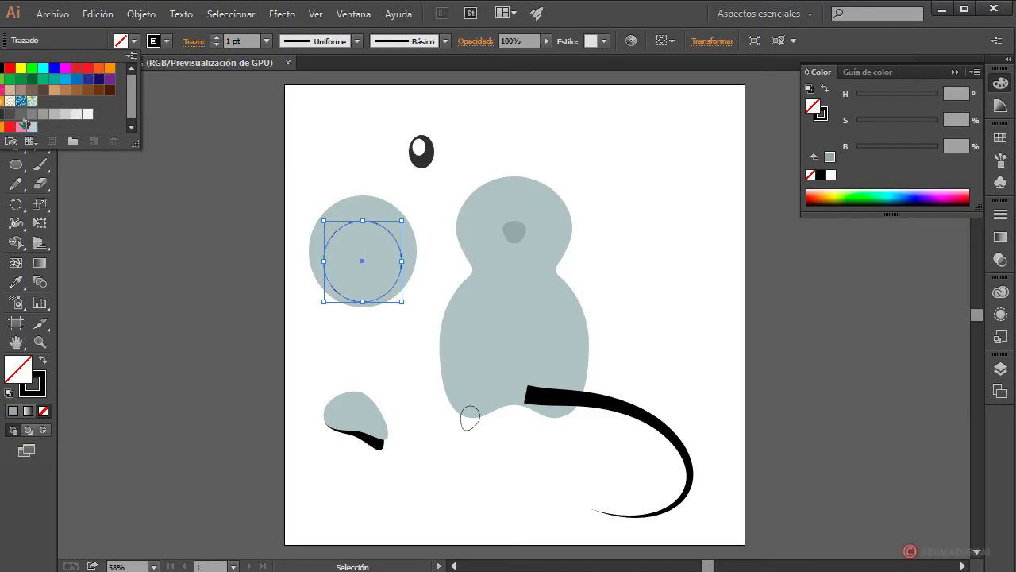
click(9, 90)
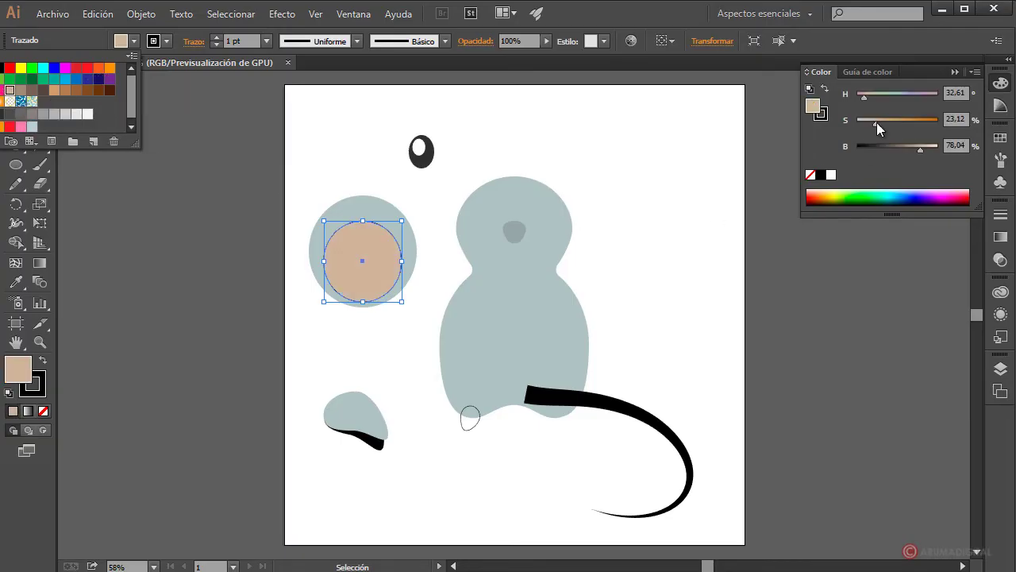
click(922, 148)
drag(923, 149, 930, 149)
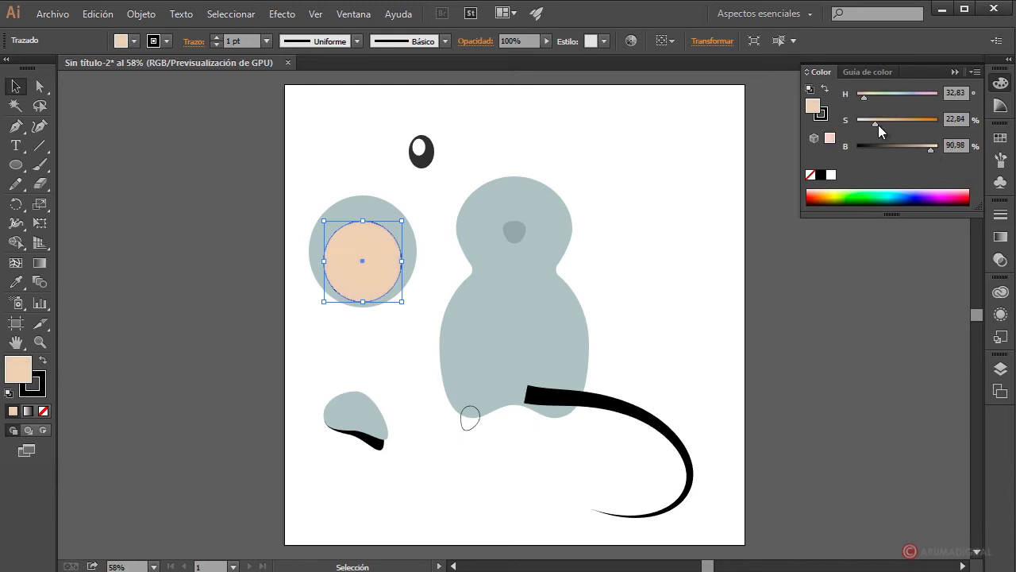
drag(869, 125, 869, 125)
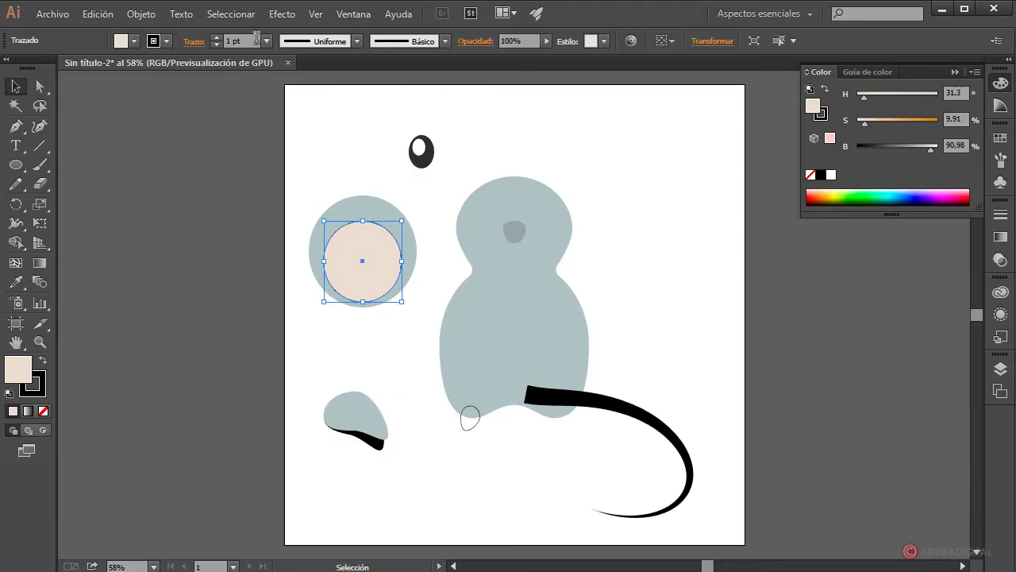
- Remove the stroke from the inner ear circle and deselect it
click(167, 41)
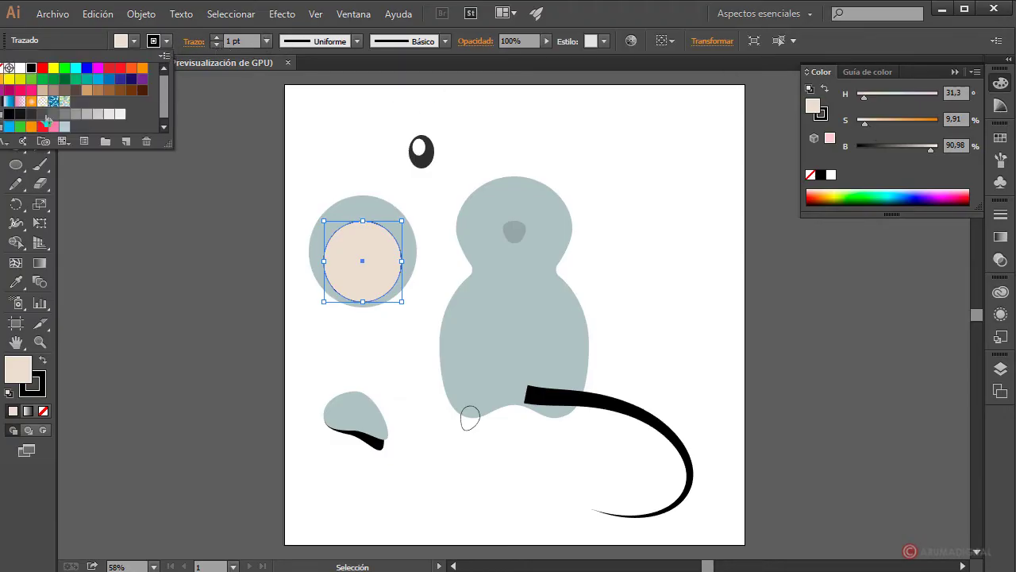
click(1, 70)
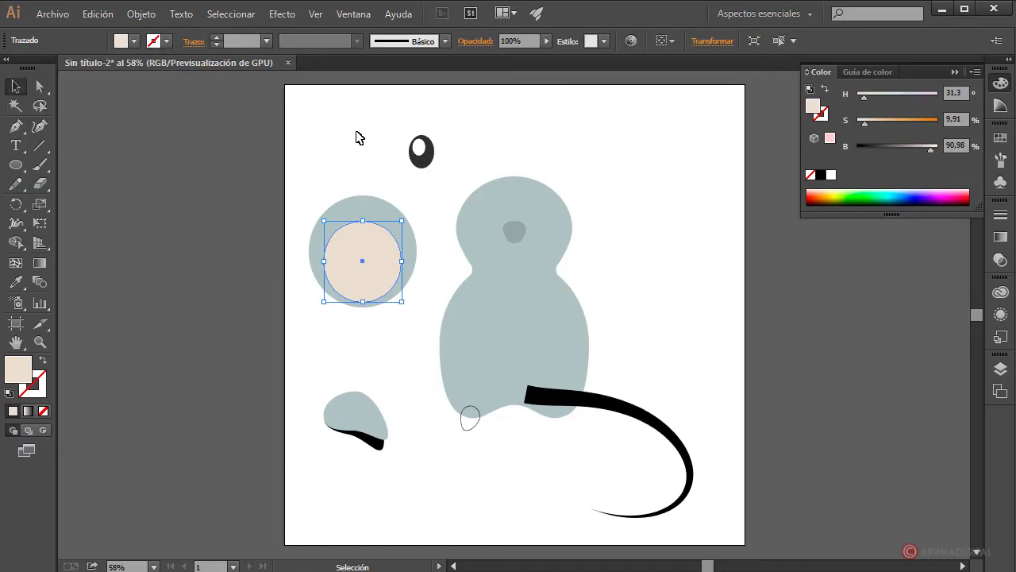
click(357, 138)
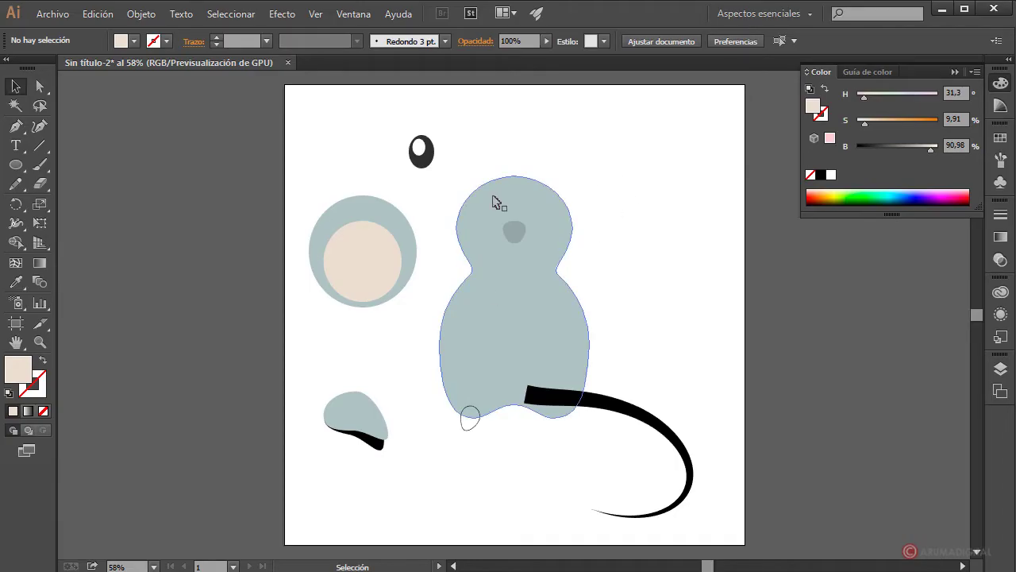
- Apply the inner ear's beige fill without stroke to the small drop shape and the tail using the Eyedropper, and deselect
click(474, 429)
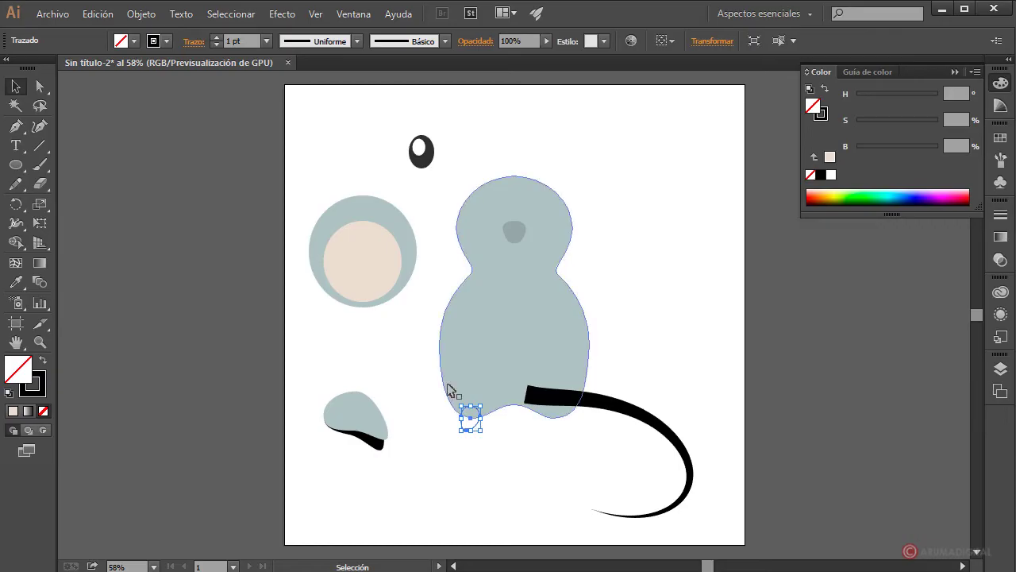
shift+click(639, 411)
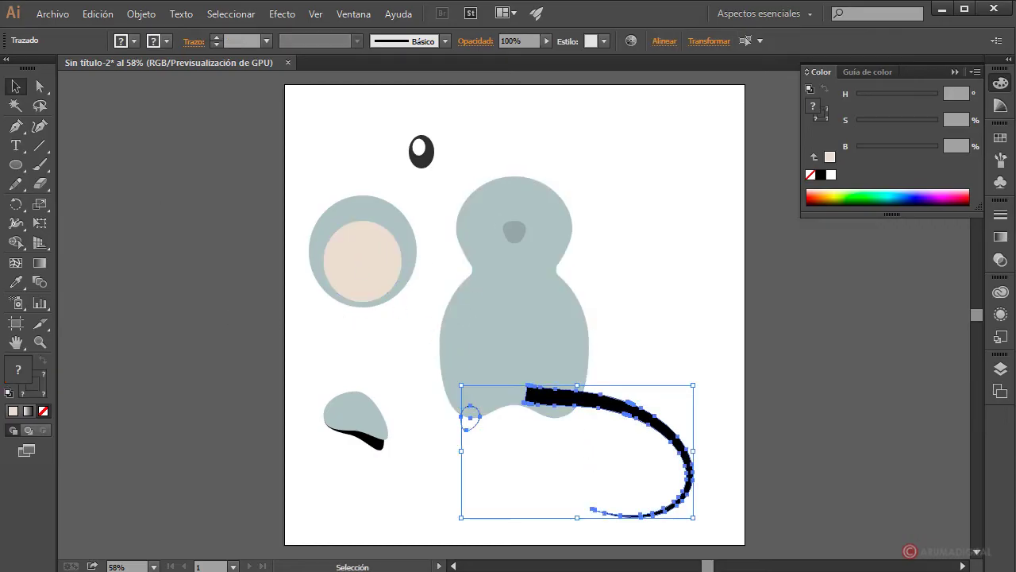
click(16, 282)
click(368, 267)
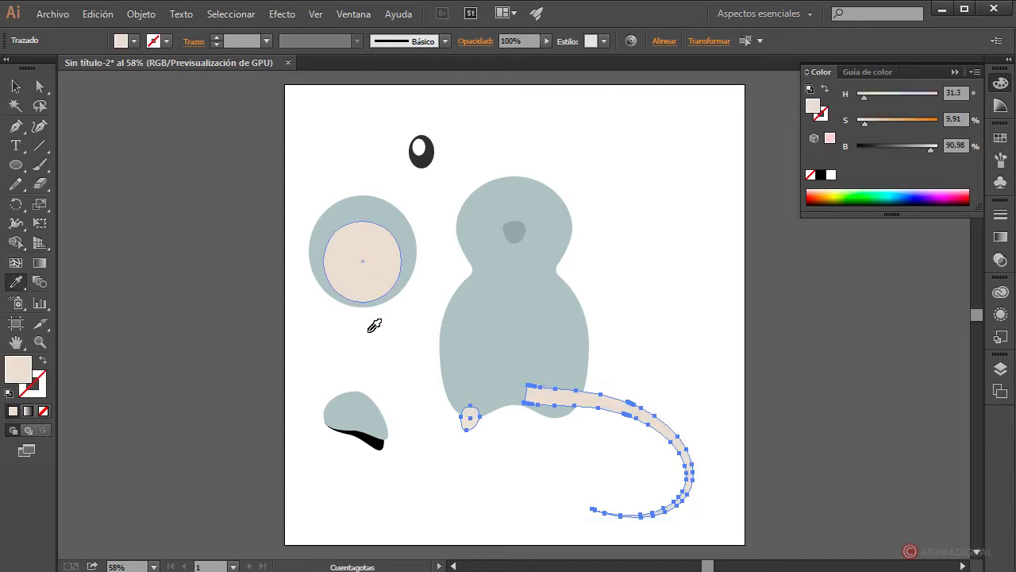
click(16, 86)
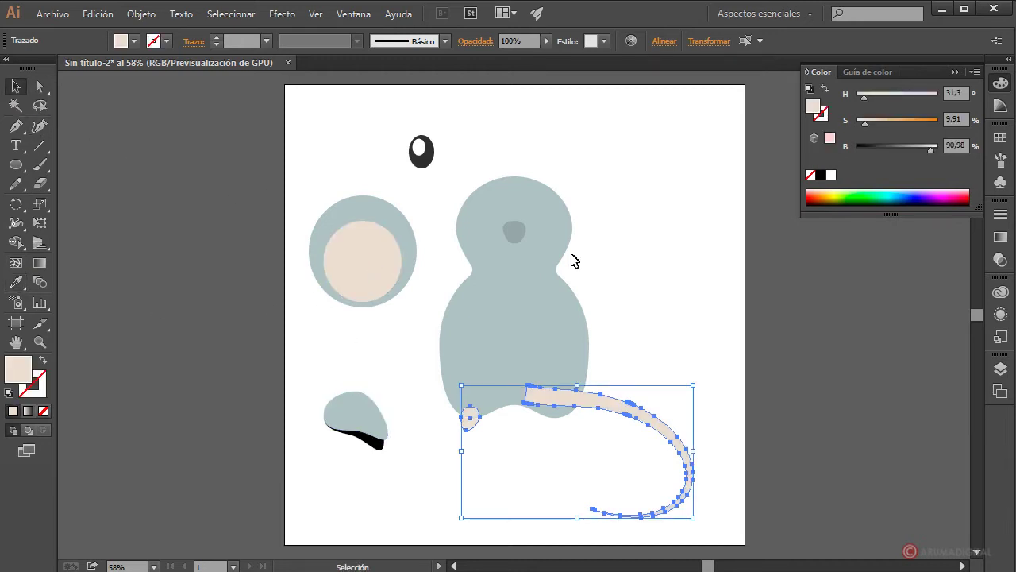
click(693, 284)
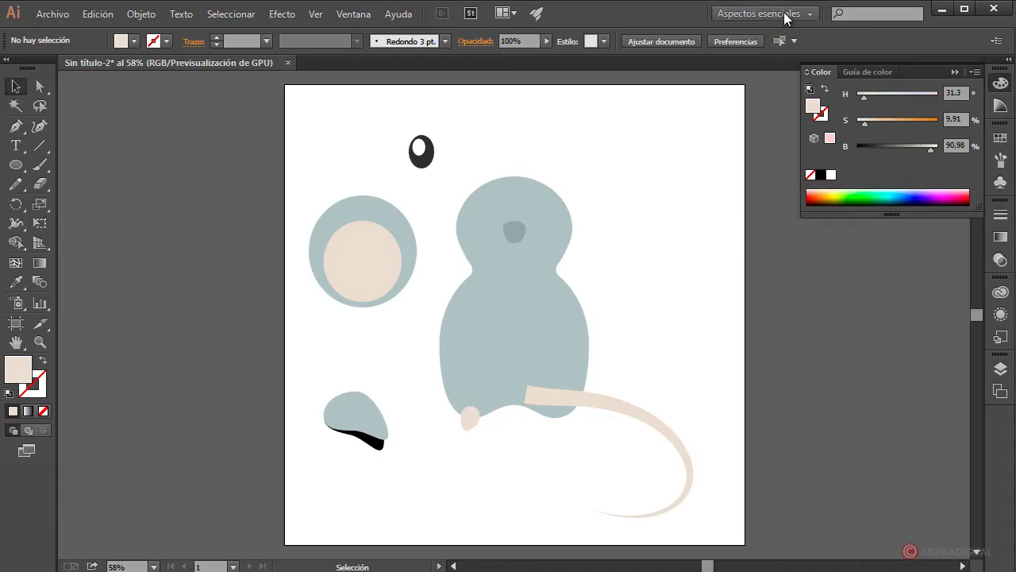
- Give the tail a stroke with a weight of 7 pt
click(626, 401)
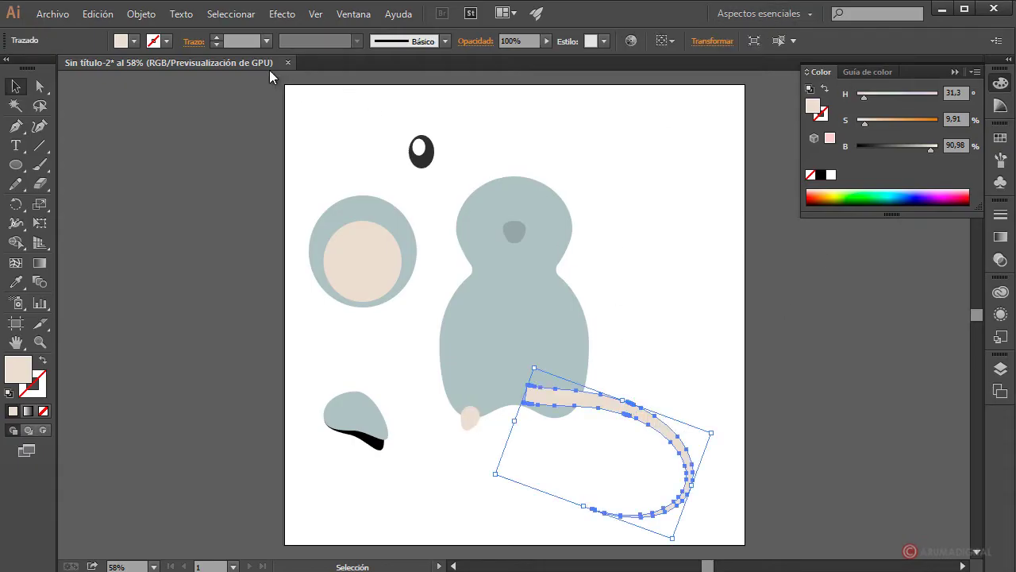
click(267, 41)
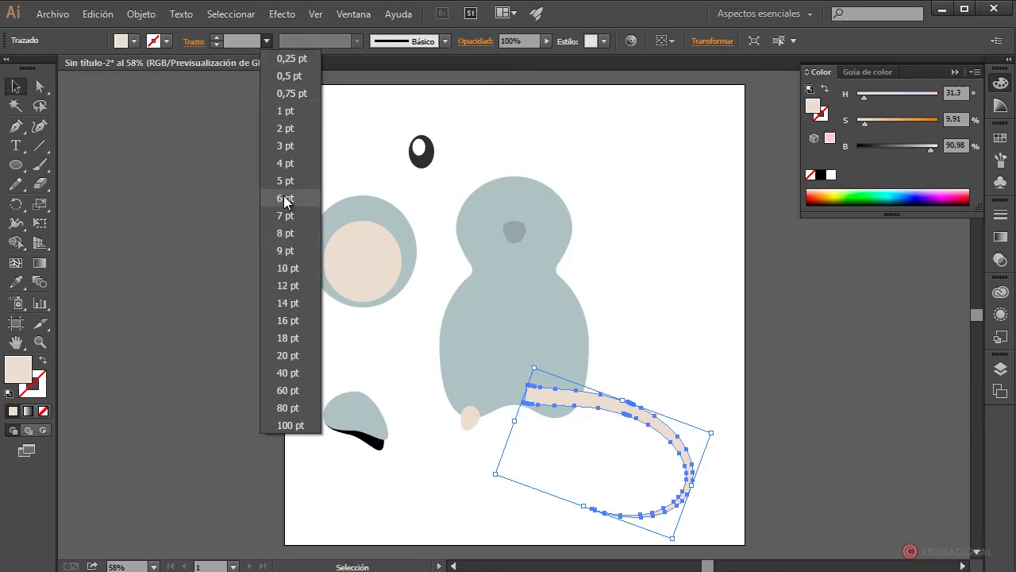
click(287, 268)
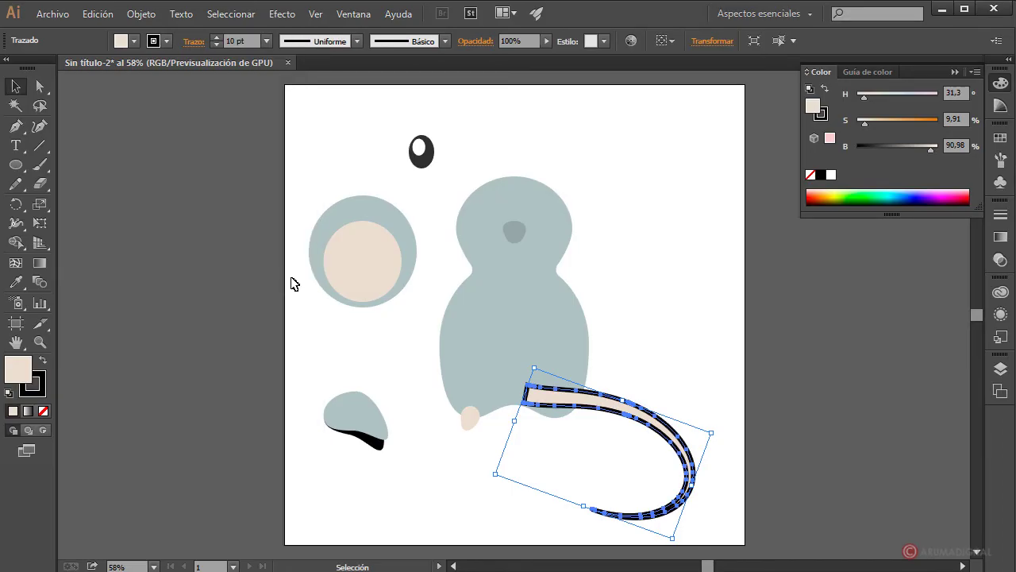
click(269, 36)
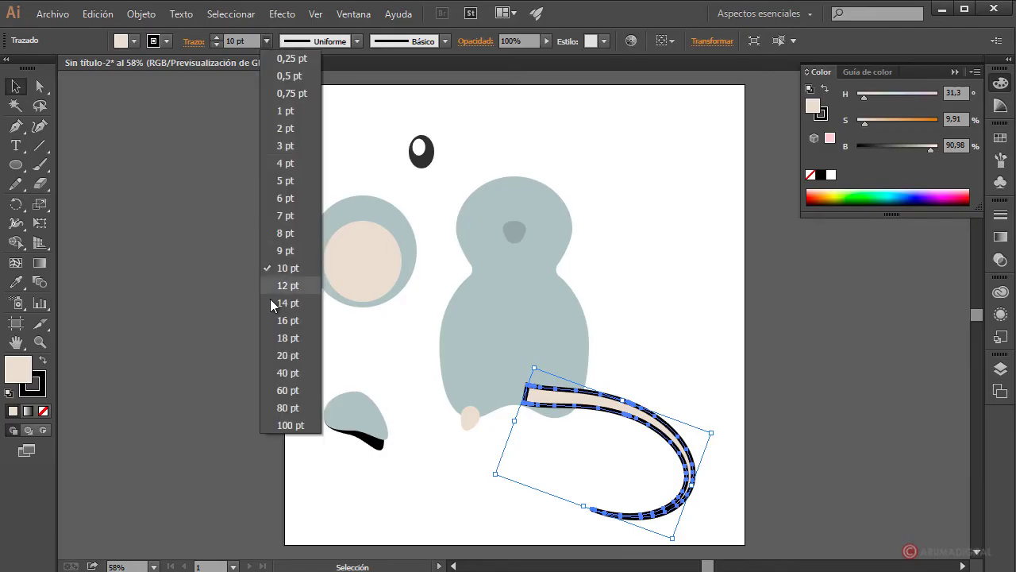
click(284, 215)
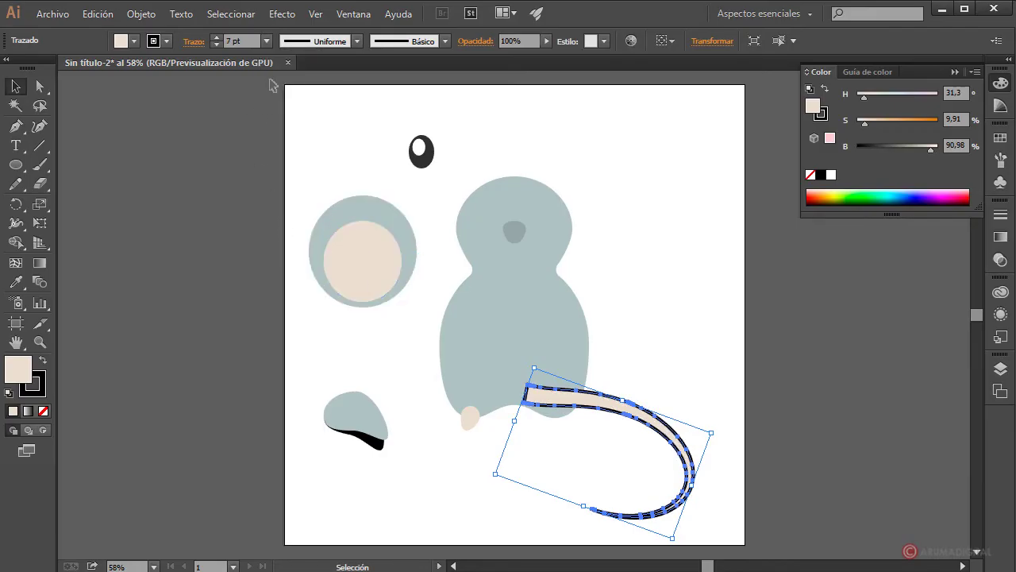
- Color the tail's stroke with the beige swatch and deselect the tail
click(167, 42)
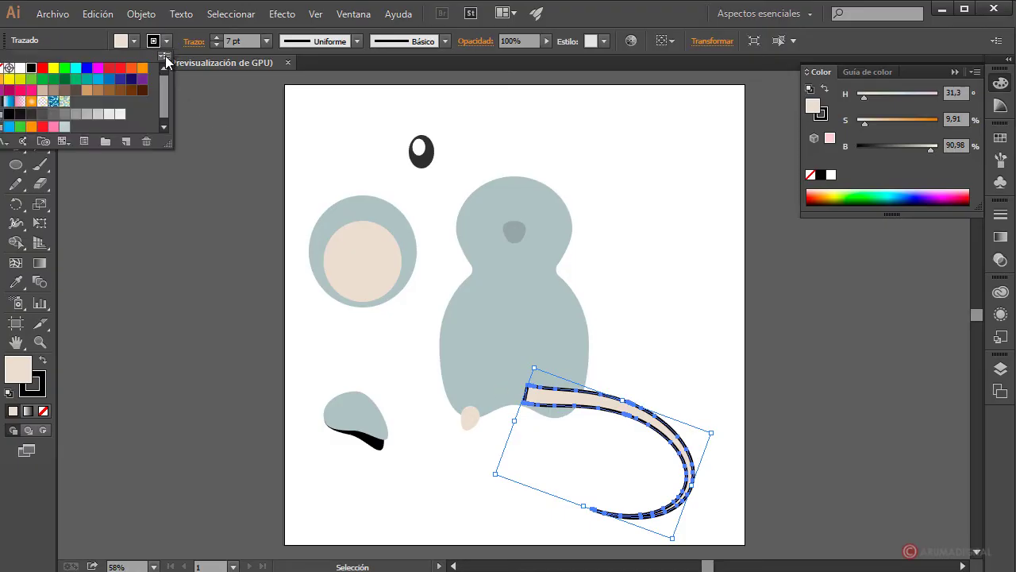
click(42, 90)
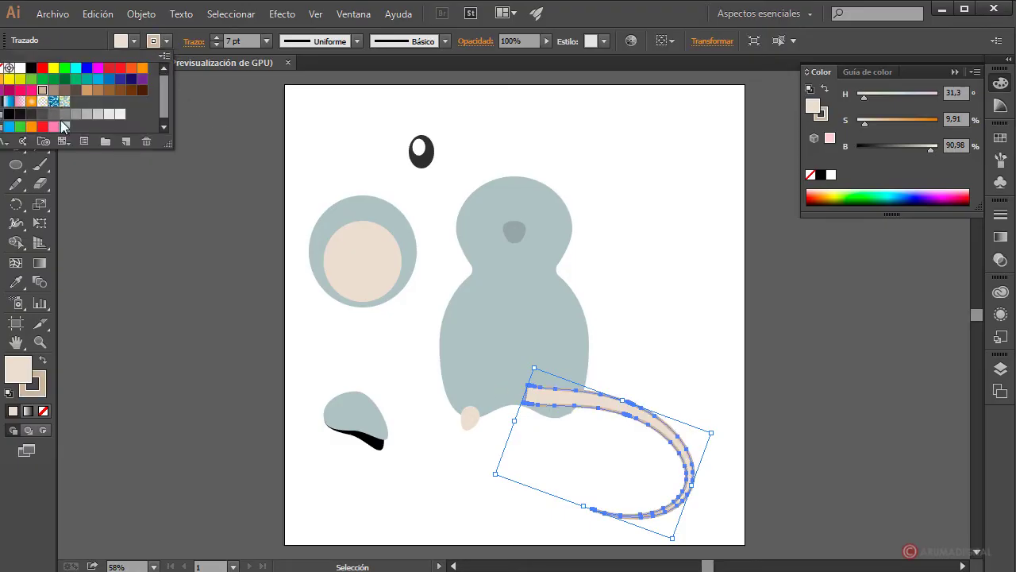
click(675, 289)
click(671, 302)
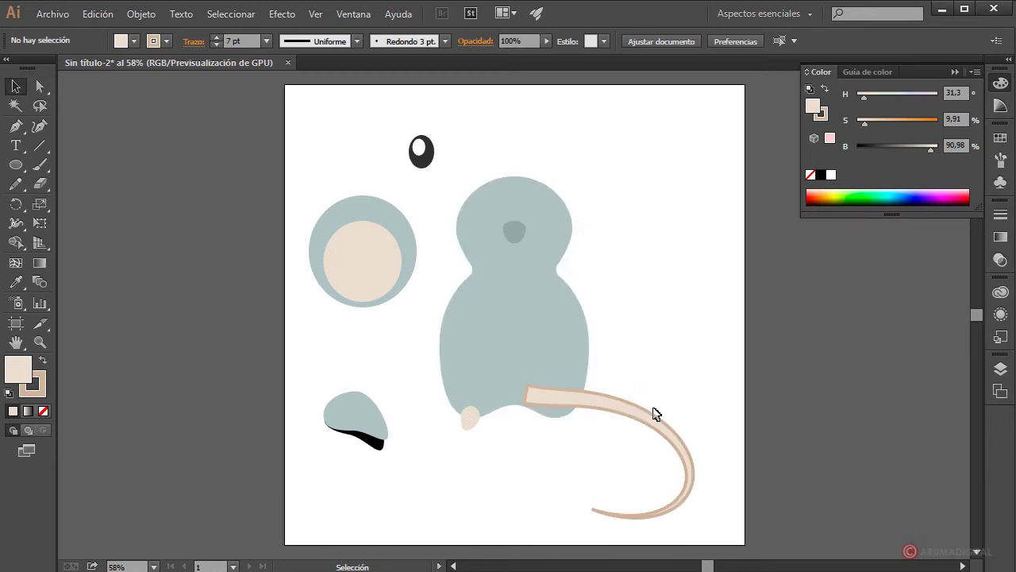
- Lower the saturation of the tail's fill to 9.05% and deselect it
click(656, 413)
drag(861, 125, 863, 127)
click(674, 326)
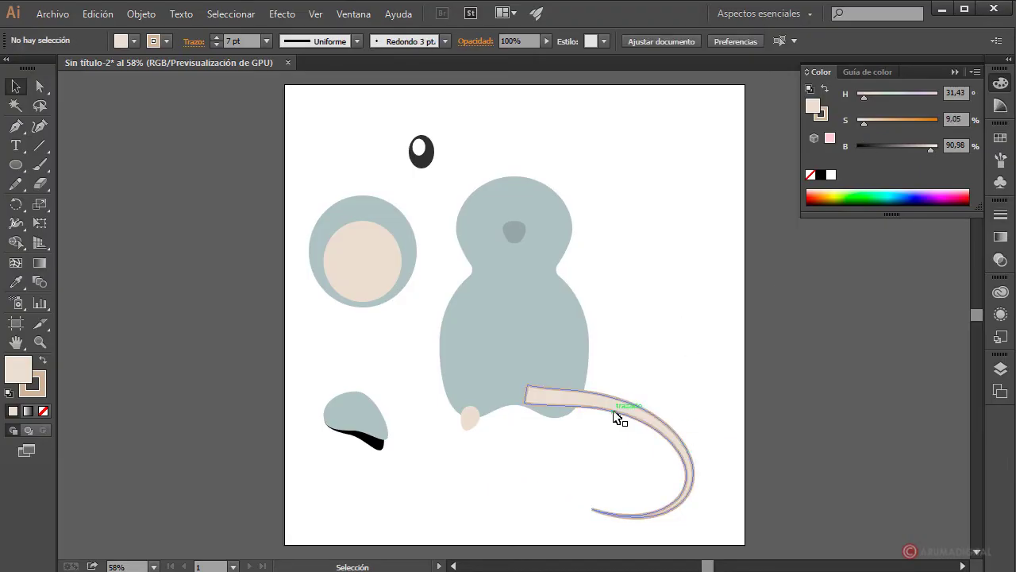
- Mute the tail's stroke color to a saturation of 9.69% and a brightness of 76.86%, and deselect the tail
click(619, 417)
click(820, 116)
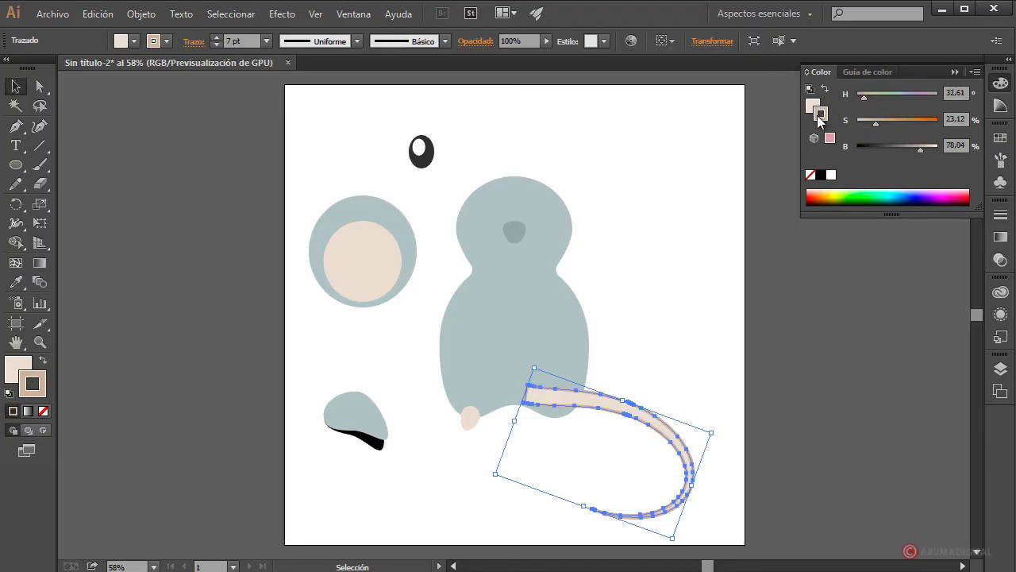
drag(874, 123, 865, 122)
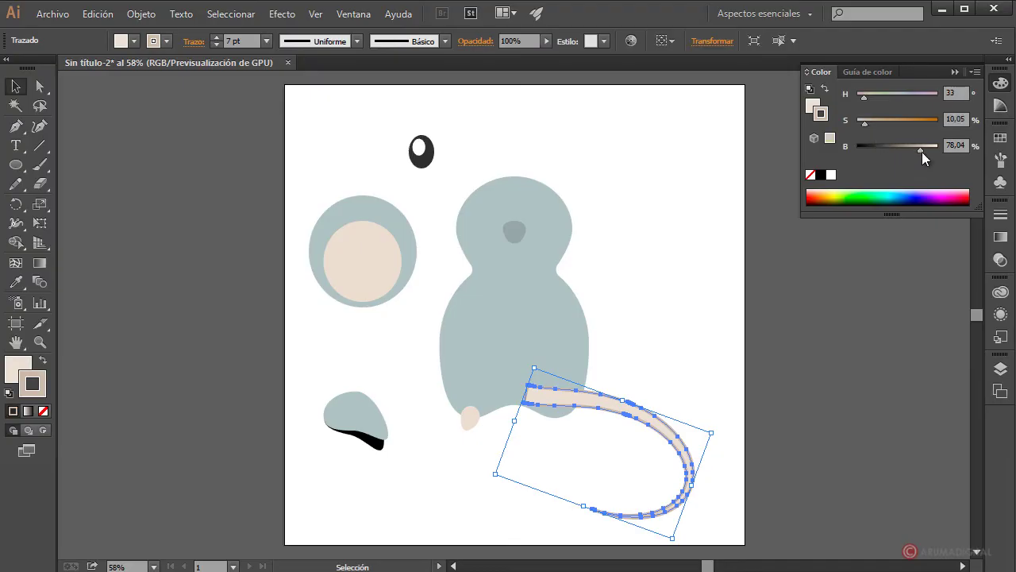
drag(922, 151, 918, 150)
click(635, 309)
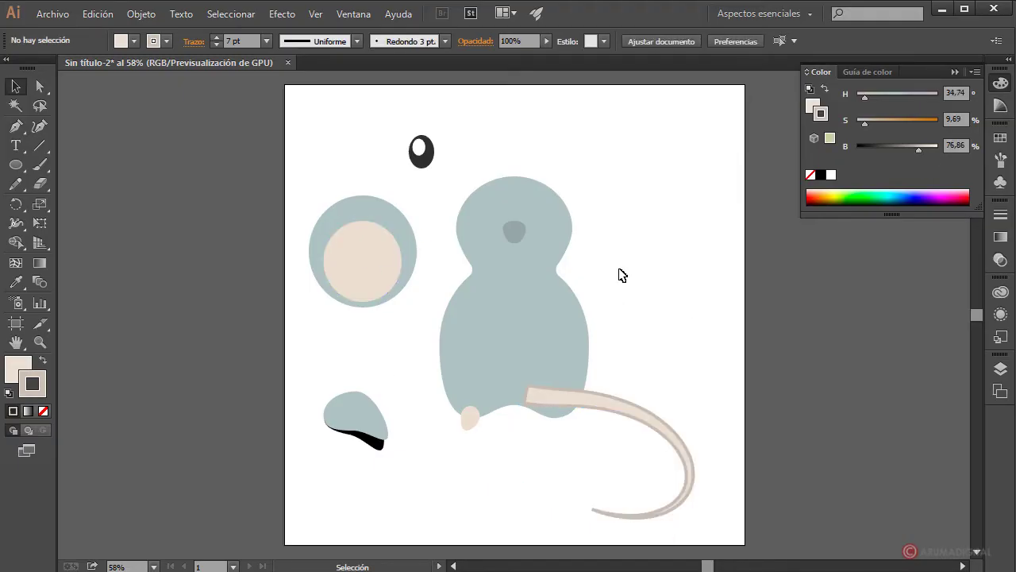
- Send the tail to the back, behind the body silhouette, and deselect it
click(604, 407)
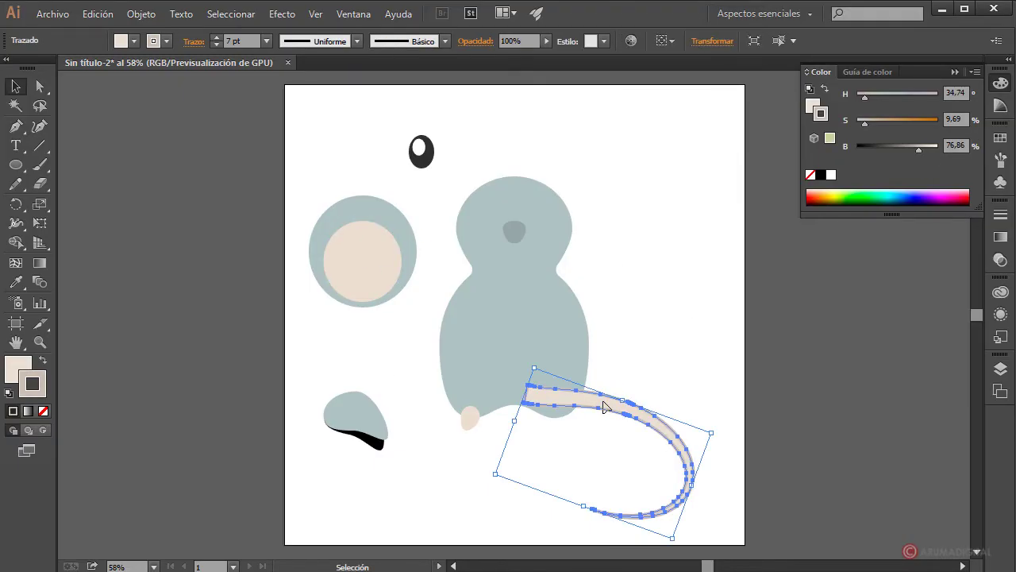
right_click(604, 405)
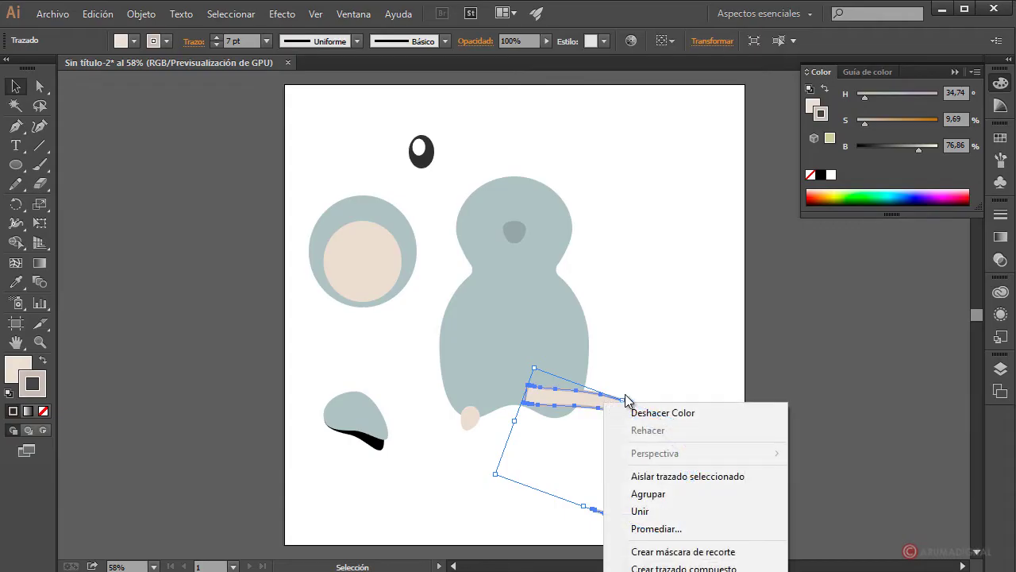
click(656, 297)
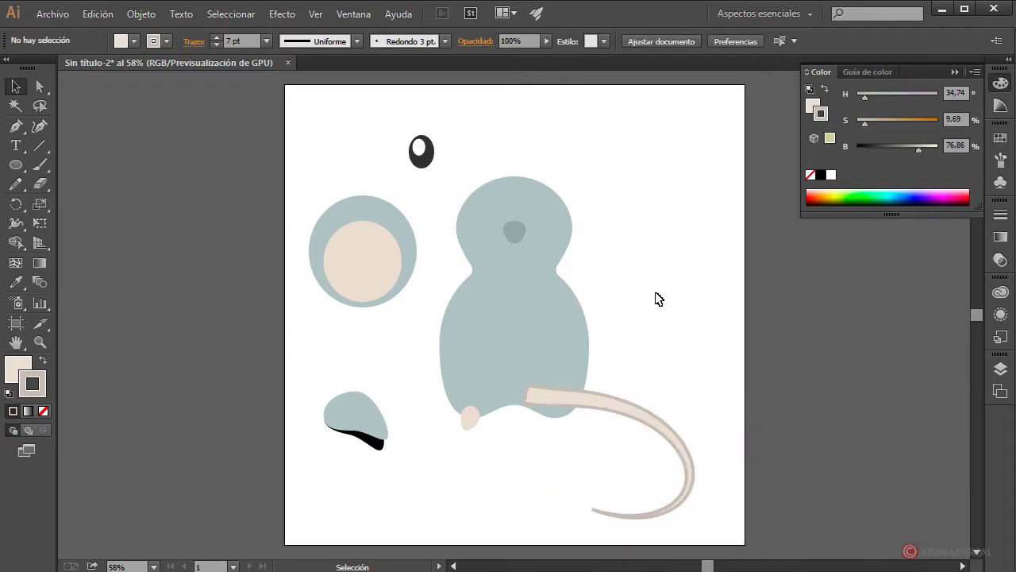
click(151, 14)
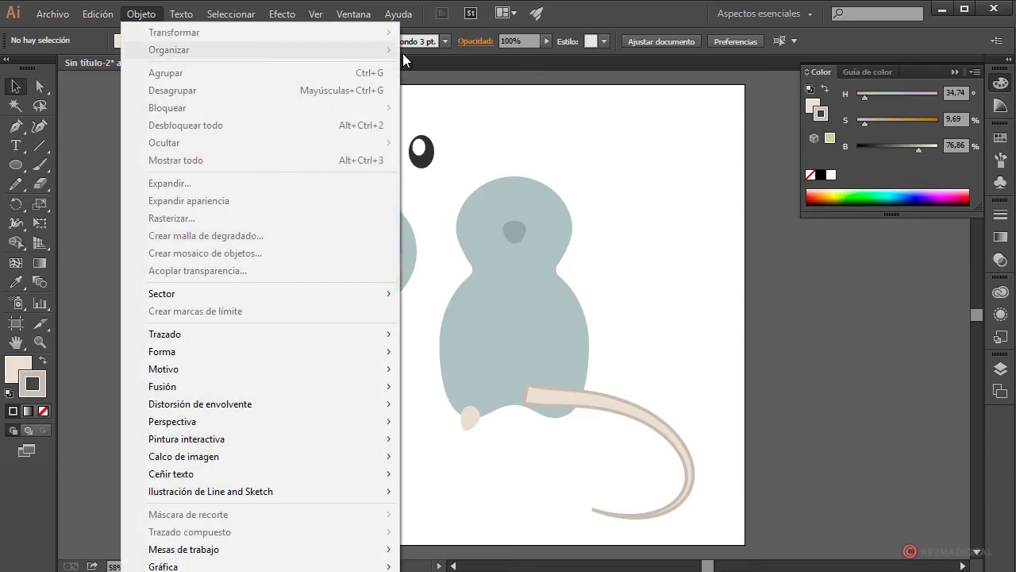
click(631, 405)
click(626, 408)
click(150, 14)
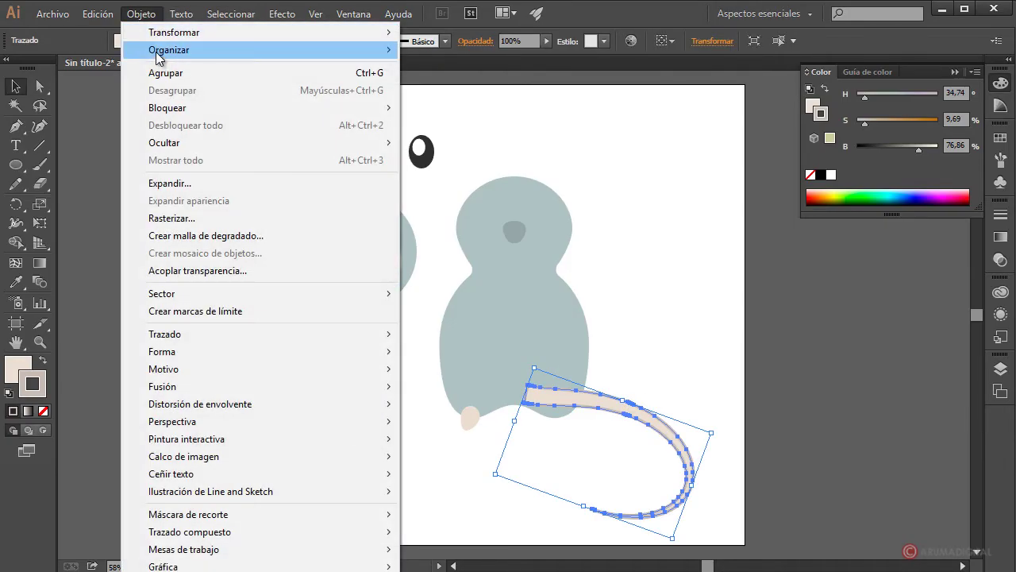
mouse_move(168, 50)
click(452, 102)
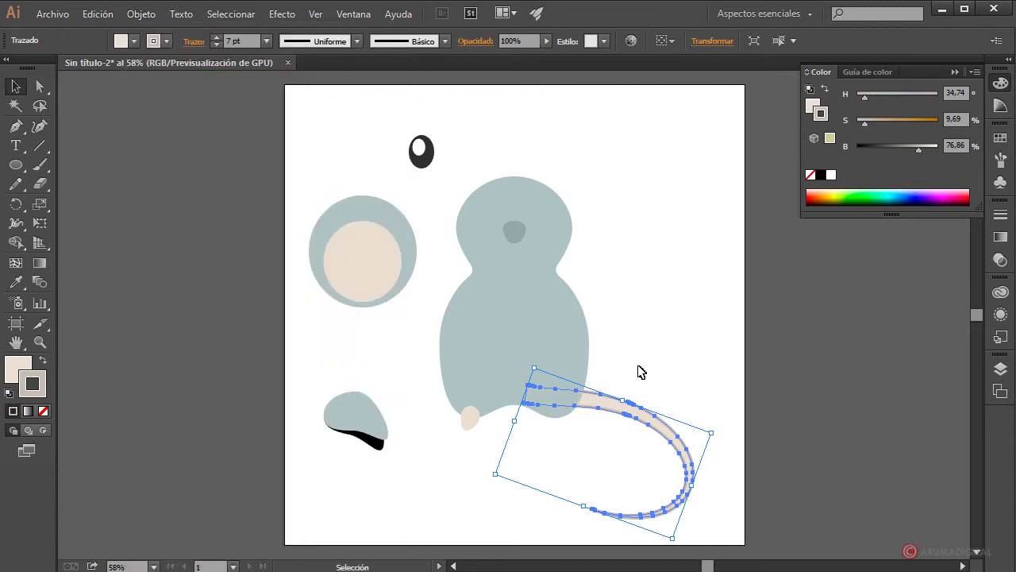
click(642, 371)
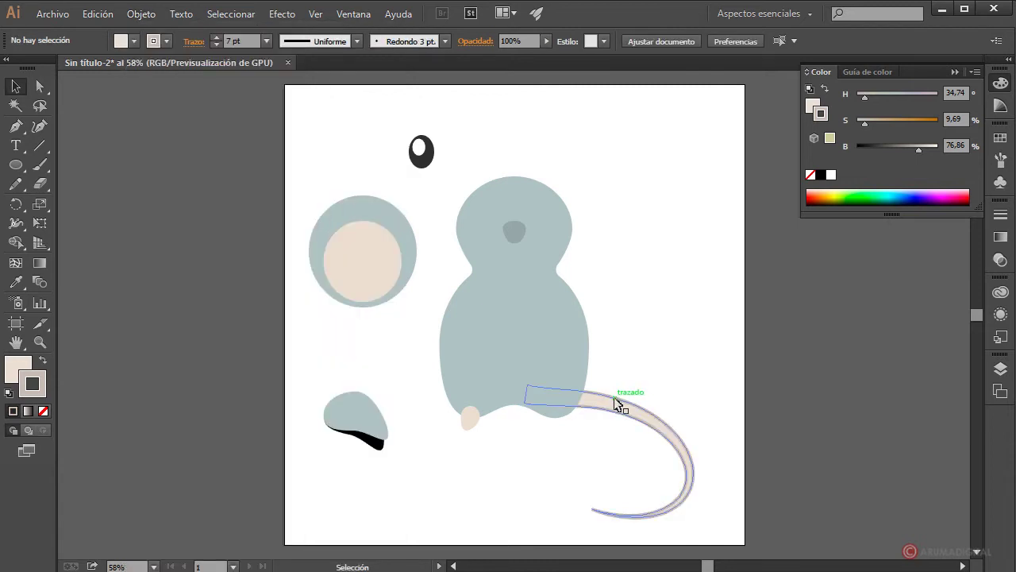
right_click(517, 232)
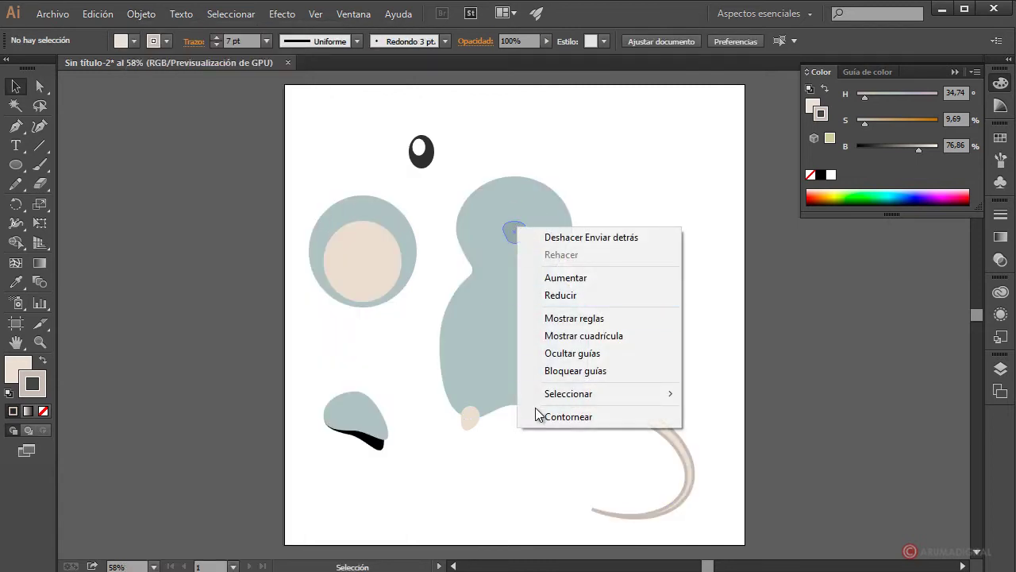
click(503, 230)
right_click(509, 225)
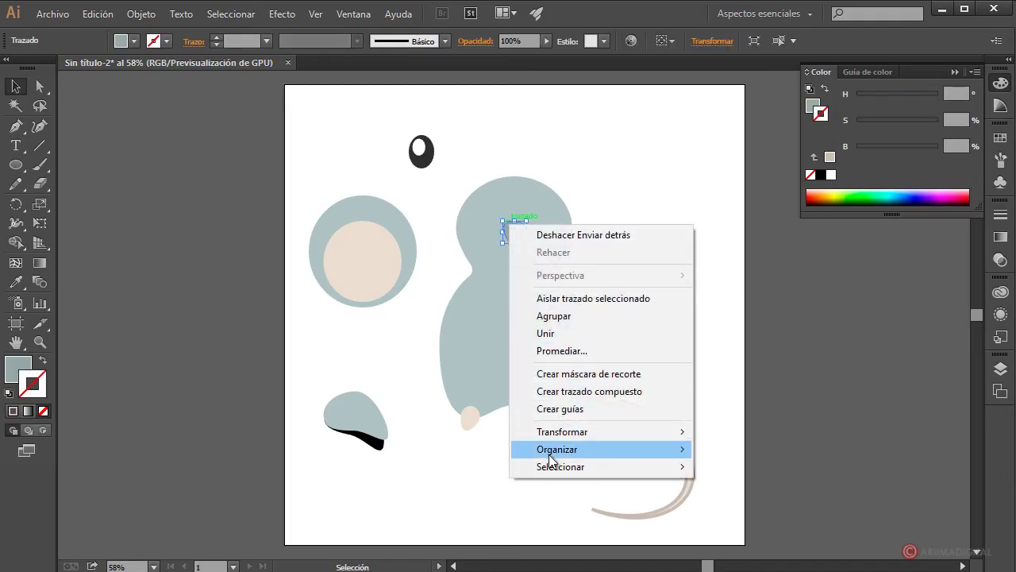
mouse_move(547, 451)
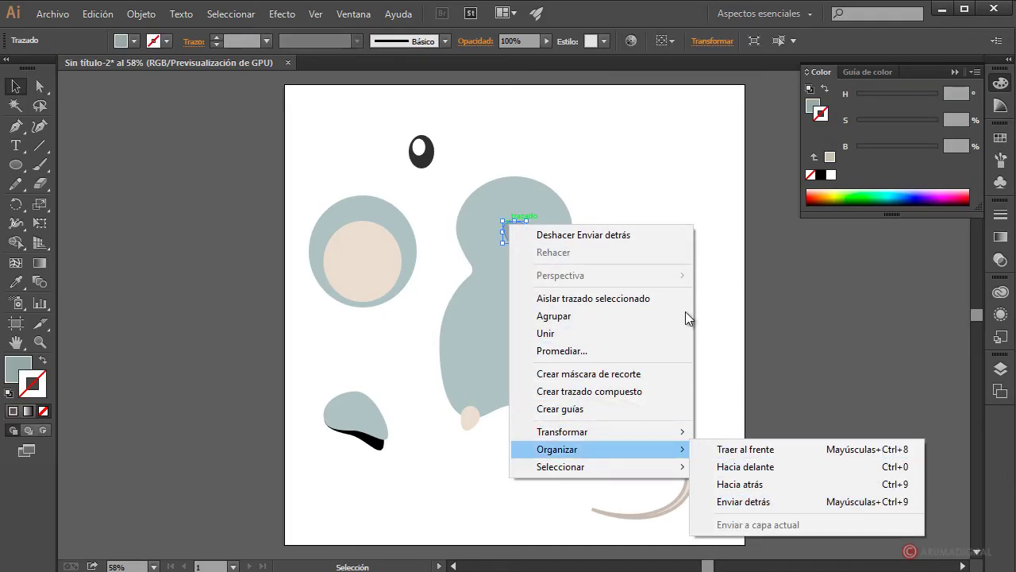
click(659, 235)
click(651, 163)
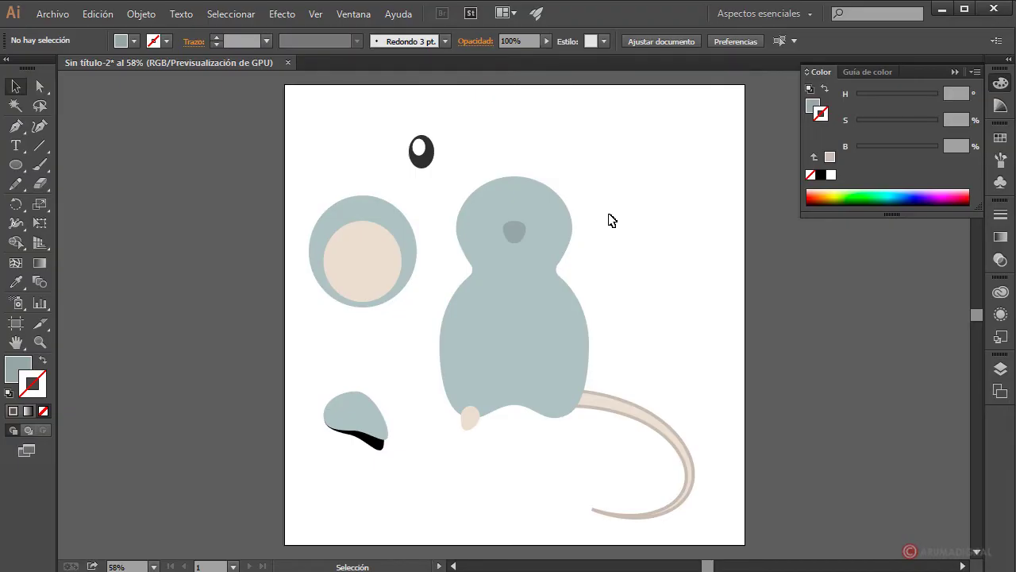
- Duplicate the nose shape, place the copy on the blank artboard beside the neck, and deselect it
click(137, 566)
text(100)
key(Return)
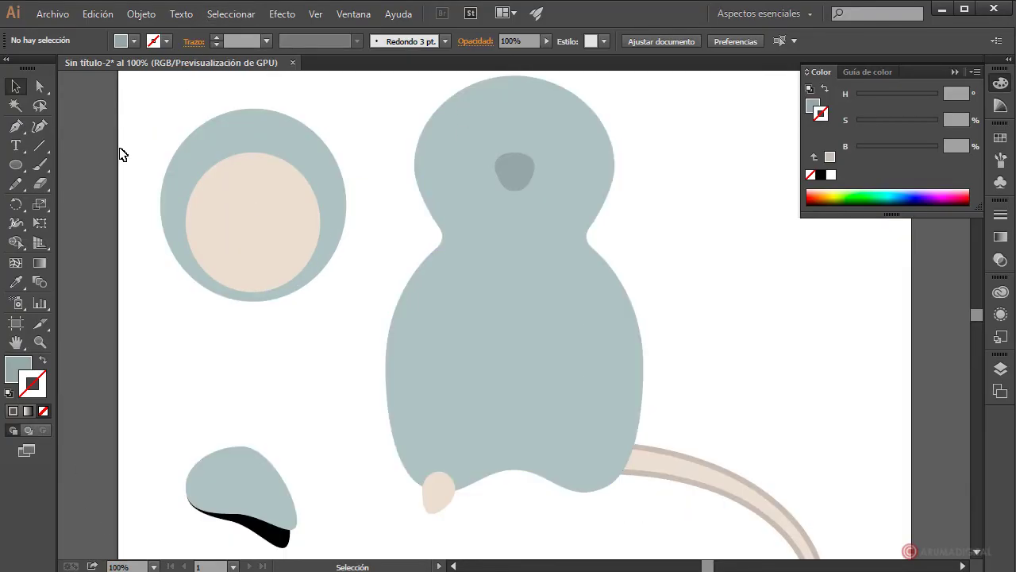
click(521, 181)
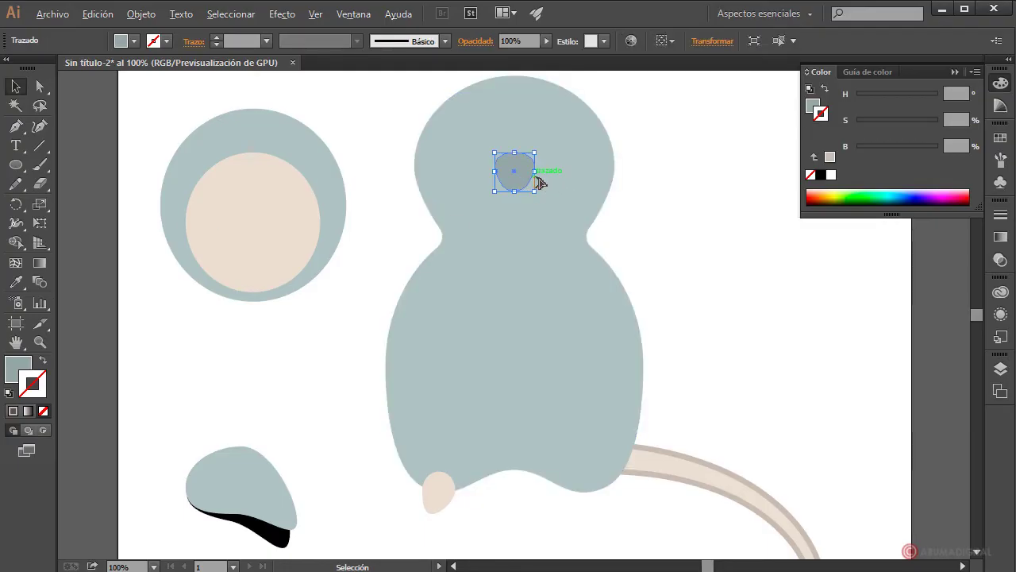
drag(517, 170, 666, 224)
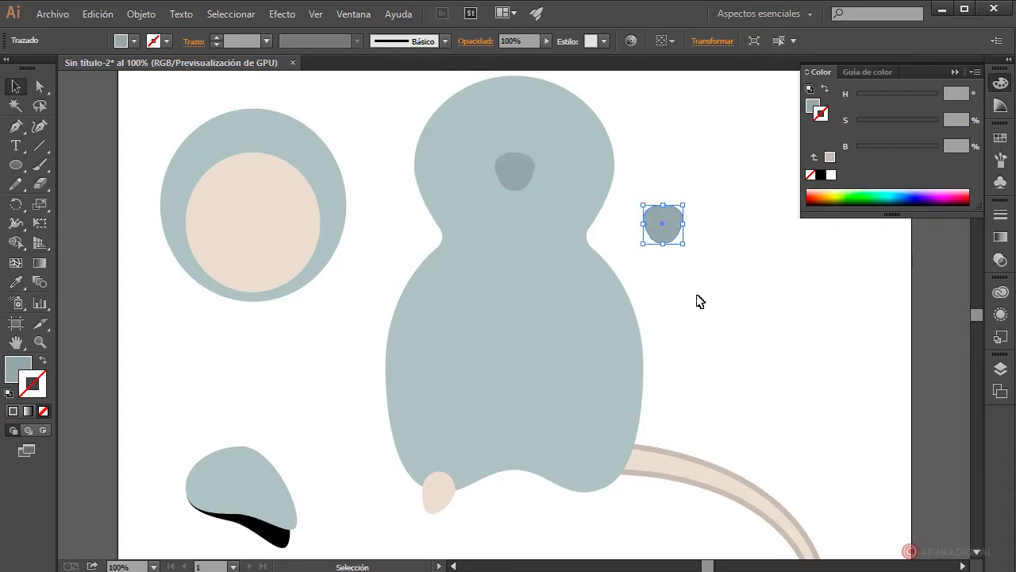
click(702, 282)
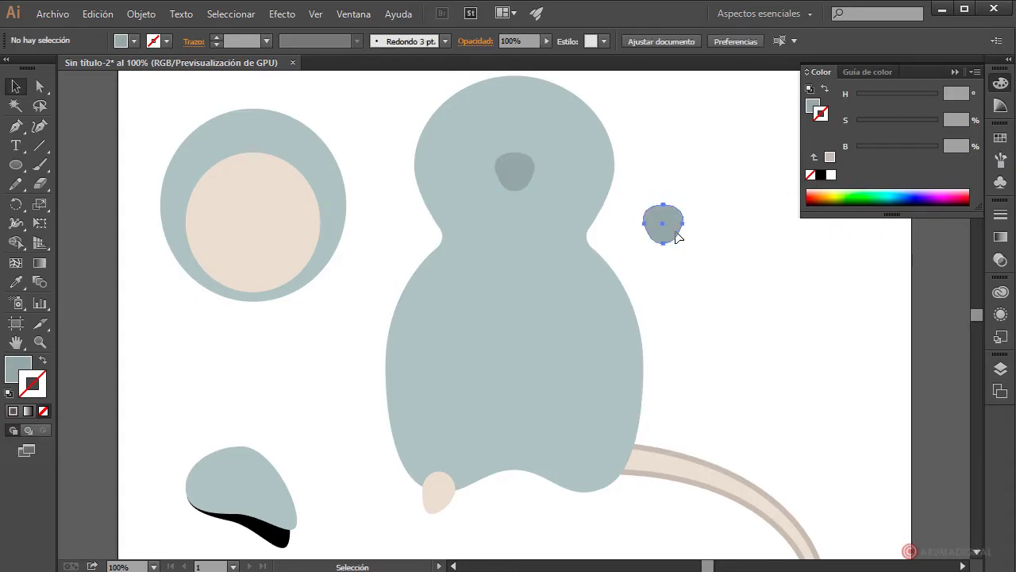
- Add an anchor point on each side of the lowest anchor of the nose copy
click(663, 221)
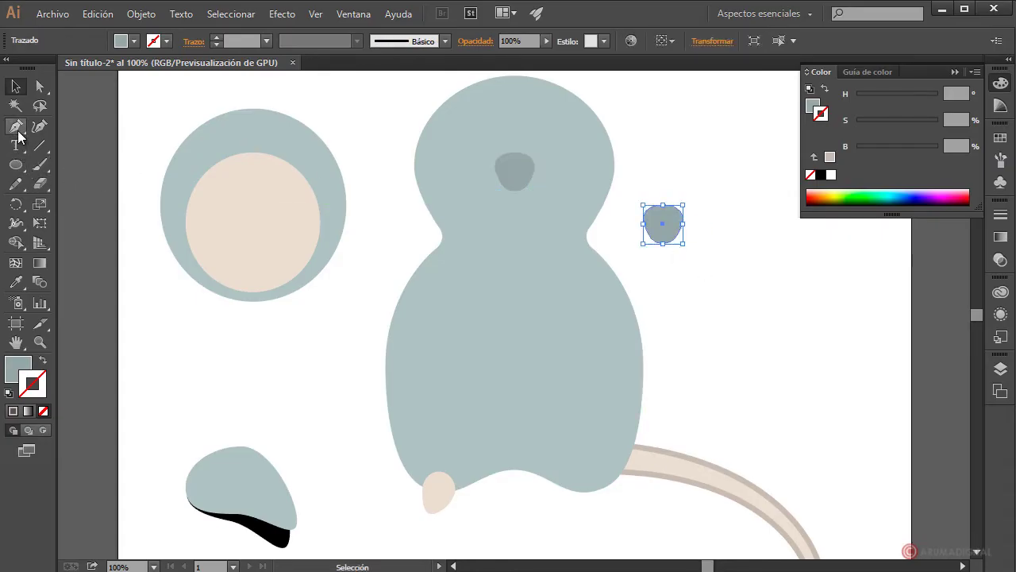
click(18, 130)
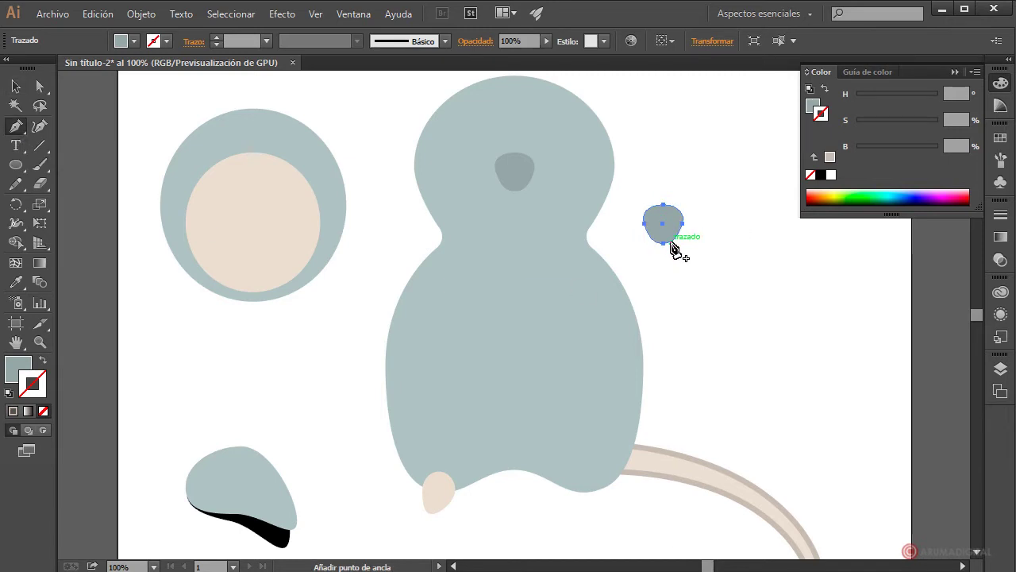
click(672, 242)
click(657, 244)
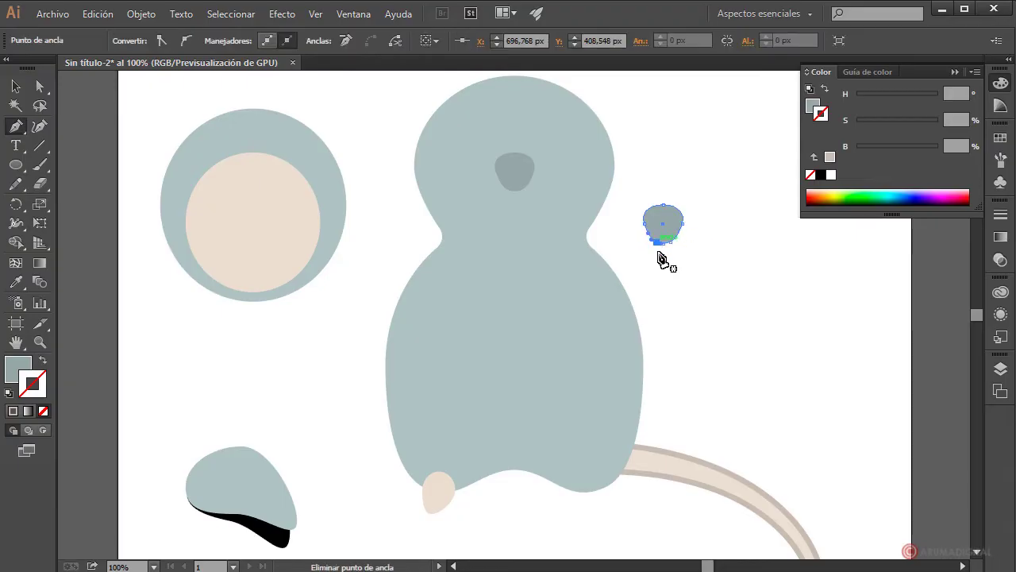
- Delete the upper anchor points of the nose copy, keeping only the short arc at its lower tip
click(38, 88)
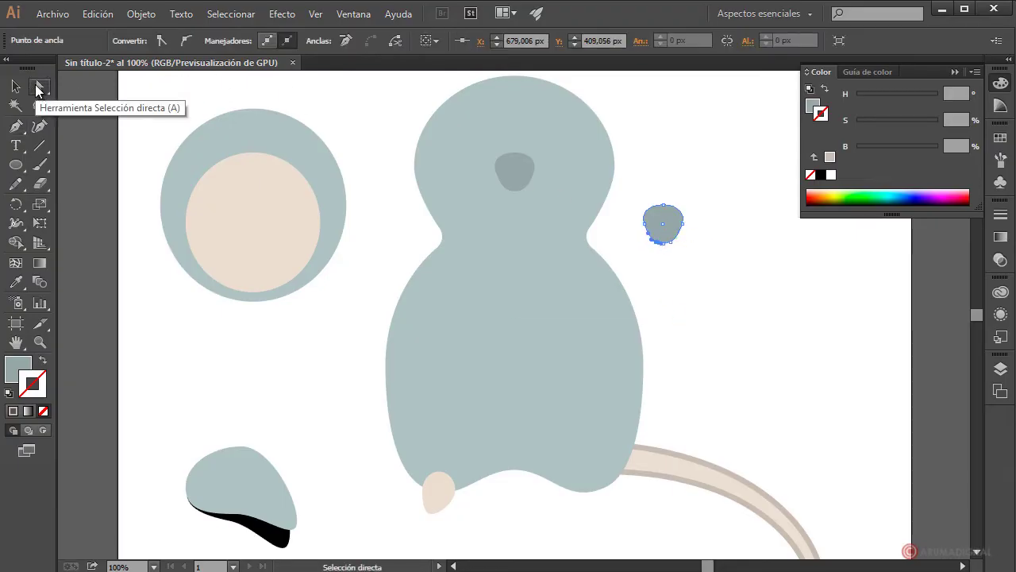
drag(701, 188, 651, 231)
key(Delete)
key(Delete)
key(Delete)
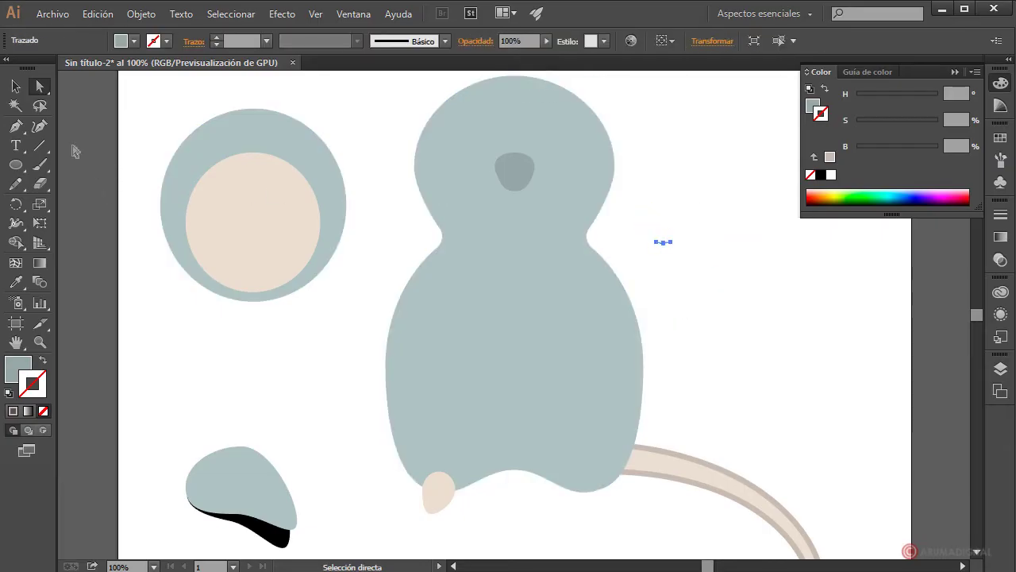
- Move the short arc onto the lower tip of the nose on the head and deselect it
key(v)
click(682, 305)
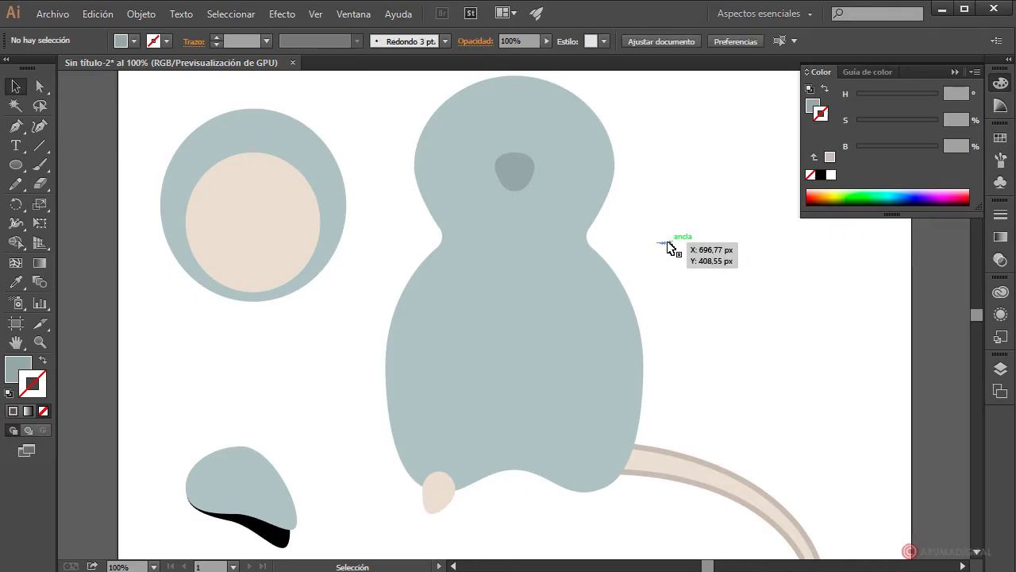
drag(668, 245, 518, 193)
click(792, 220)
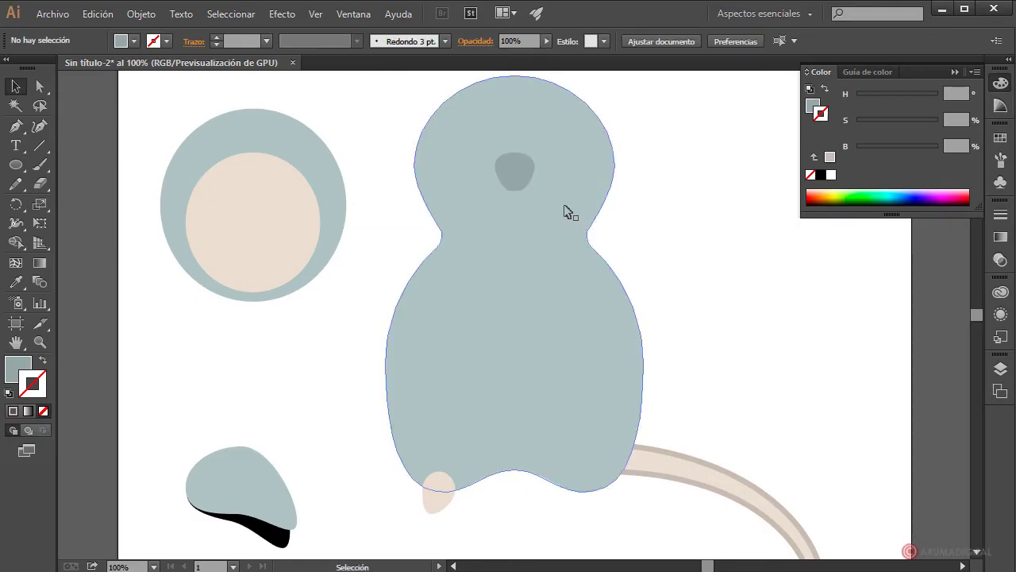
- Give the arc under the nose a 5 pt stroke in dark gray with 30.2% brightness, and deselect it
click(517, 192)
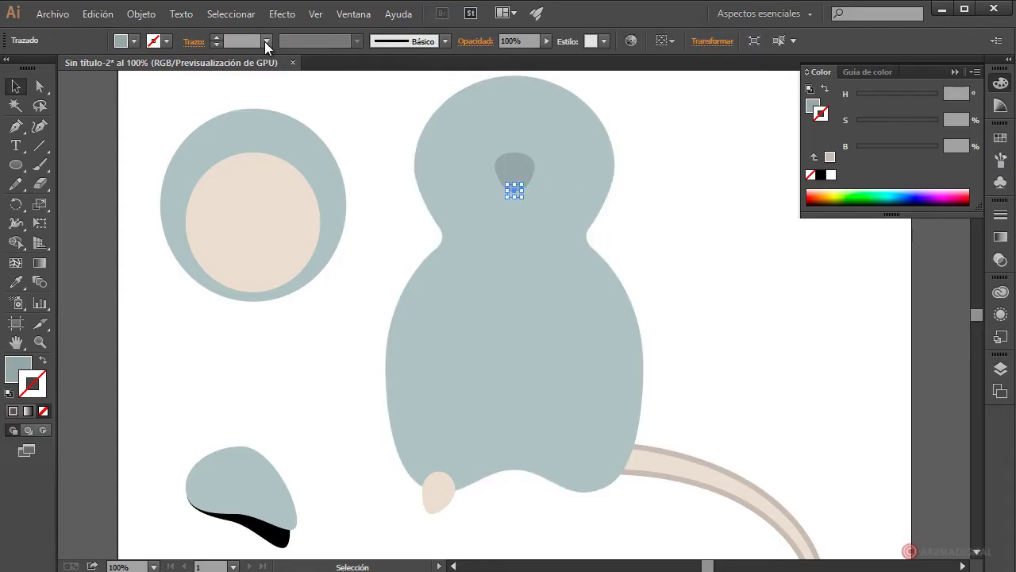
click(266, 40)
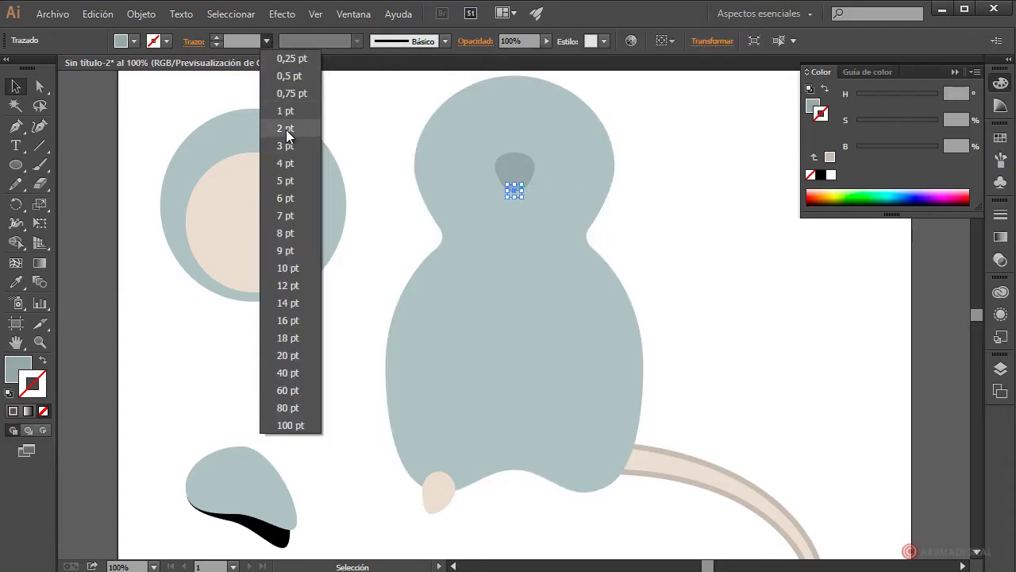
click(288, 182)
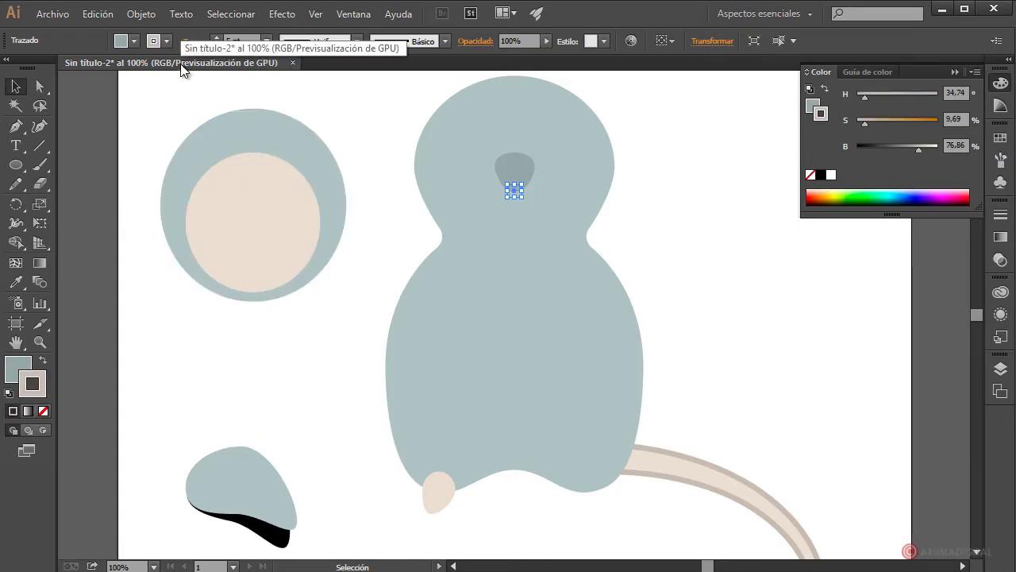
click(166, 41)
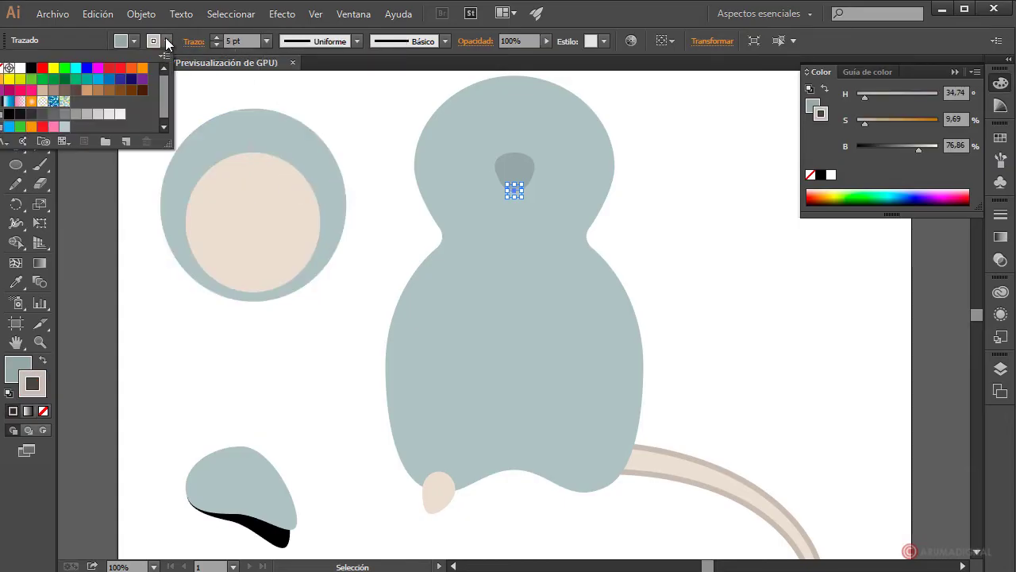
click(33, 114)
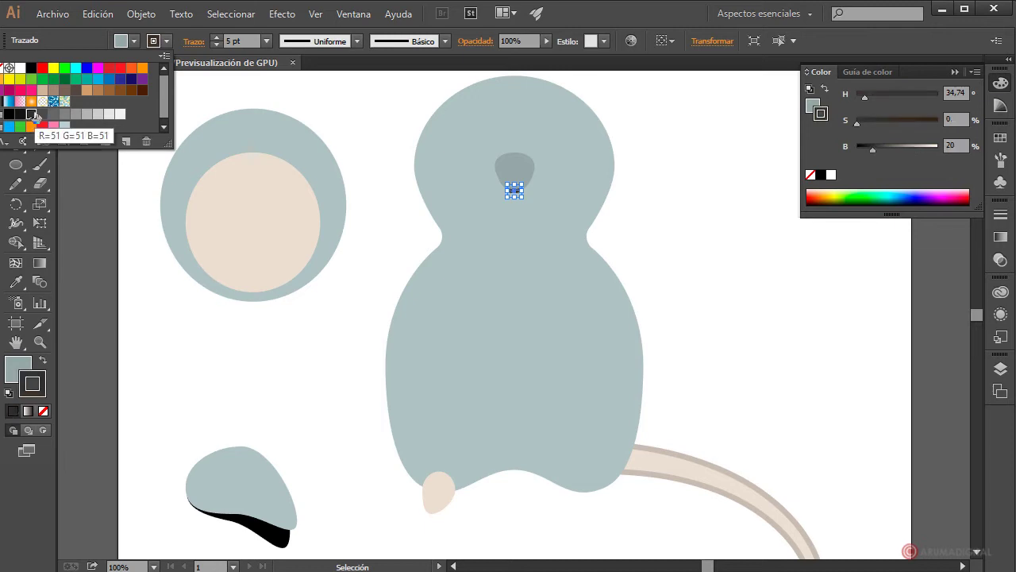
click(721, 220)
- Apply the tapered width profile 1 (Perfil de anchura 1) to the arc's stroke and deselect the arc
click(514, 192)
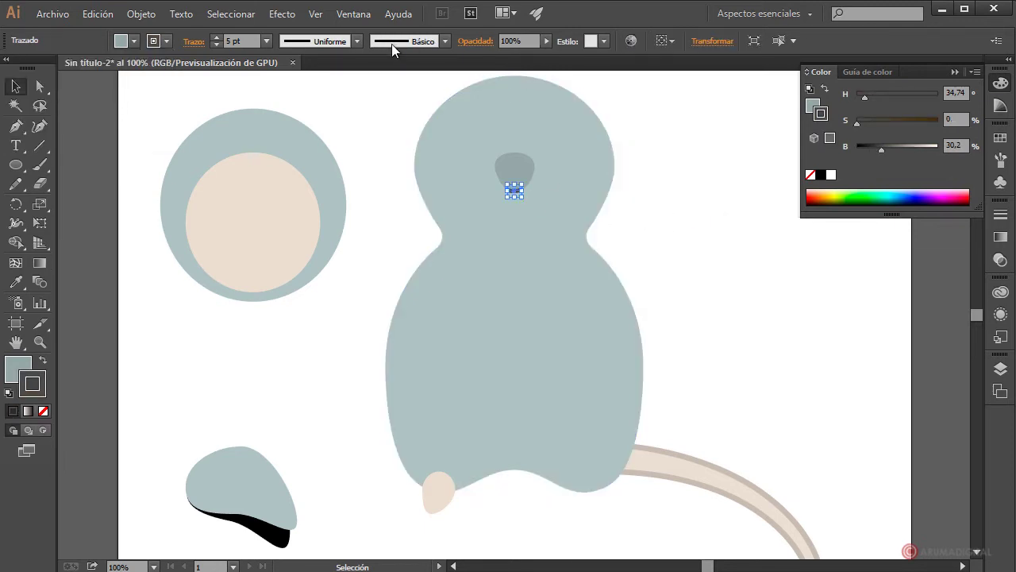
click(359, 40)
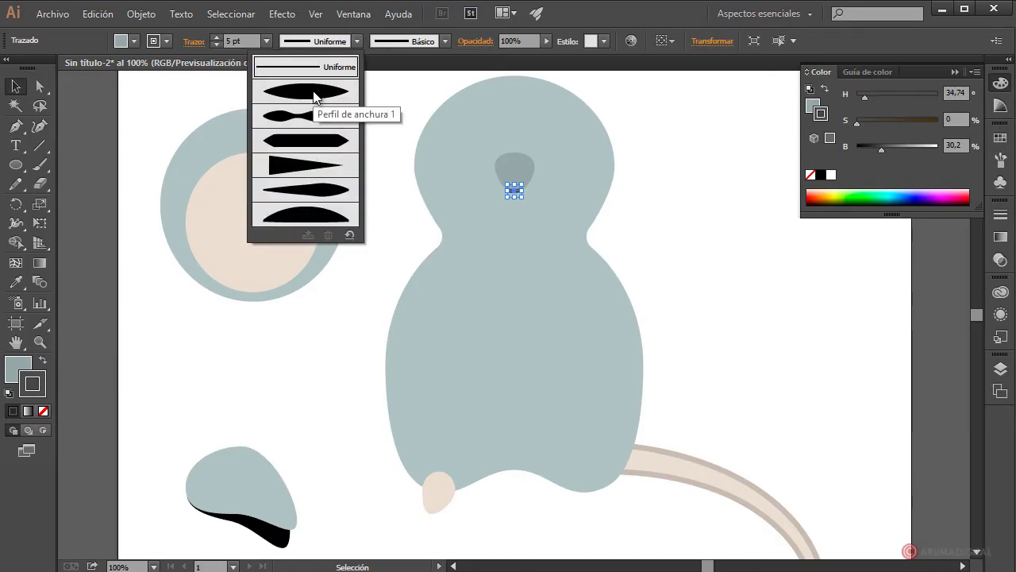
click(314, 97)
click(764, 243)
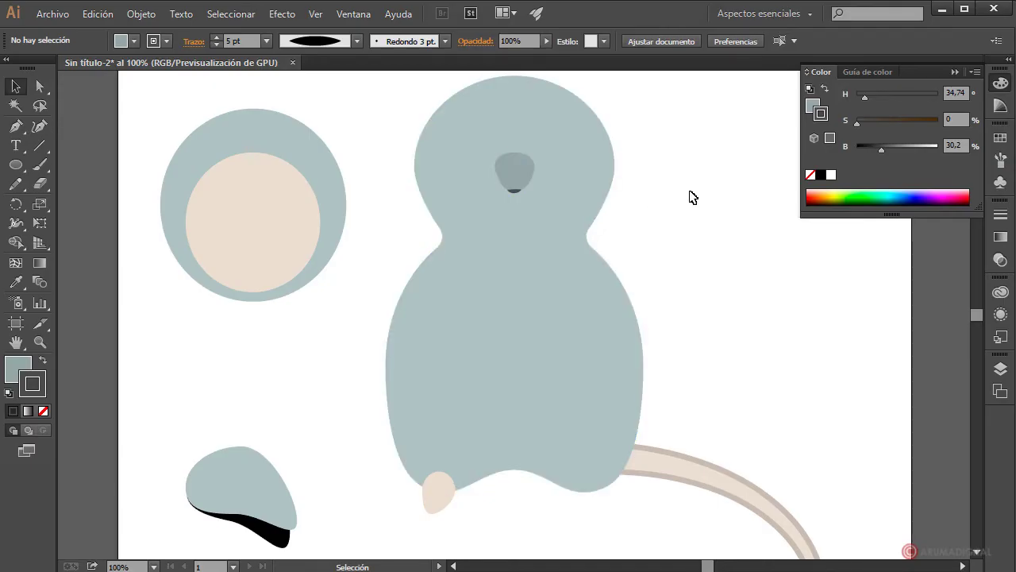
- Reduce the eye's height slightly and group its dark ellipse with the white highlight
scroll(691, 197, up, 2)
scroll(690, 199, up, 1)
scroll(690, 199, down, 1)
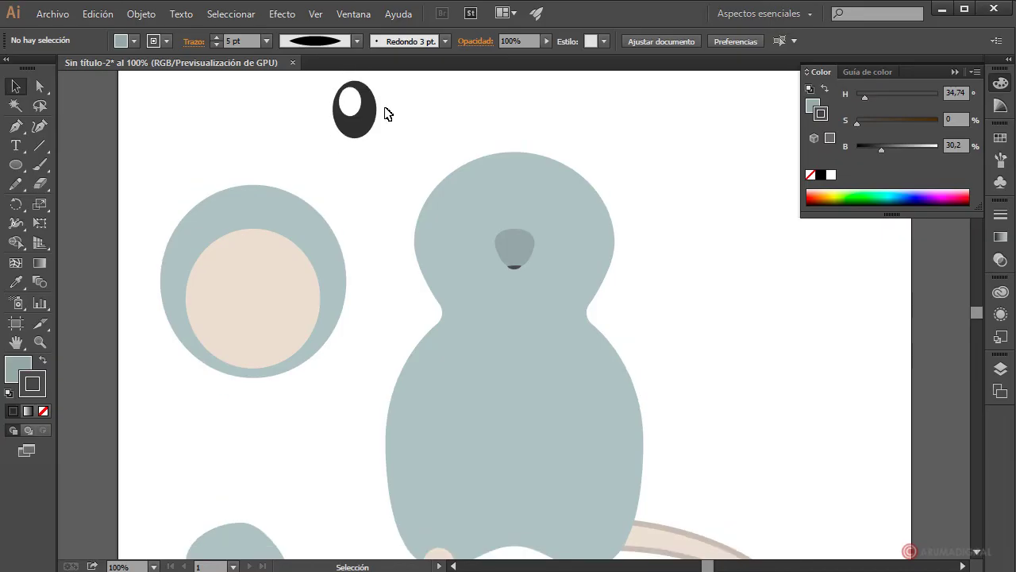
click(352, 102)
scroll(408, 127, up, 1)
drag(318, 181, 319, 182)
drag(355, 120, 338, 188)
click(395, 138)
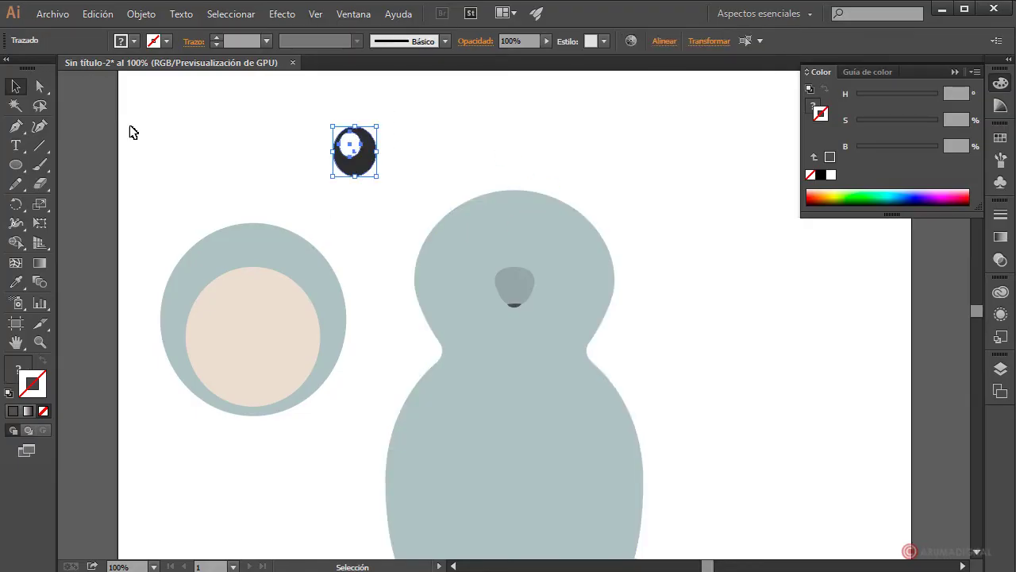
click(141, 14)
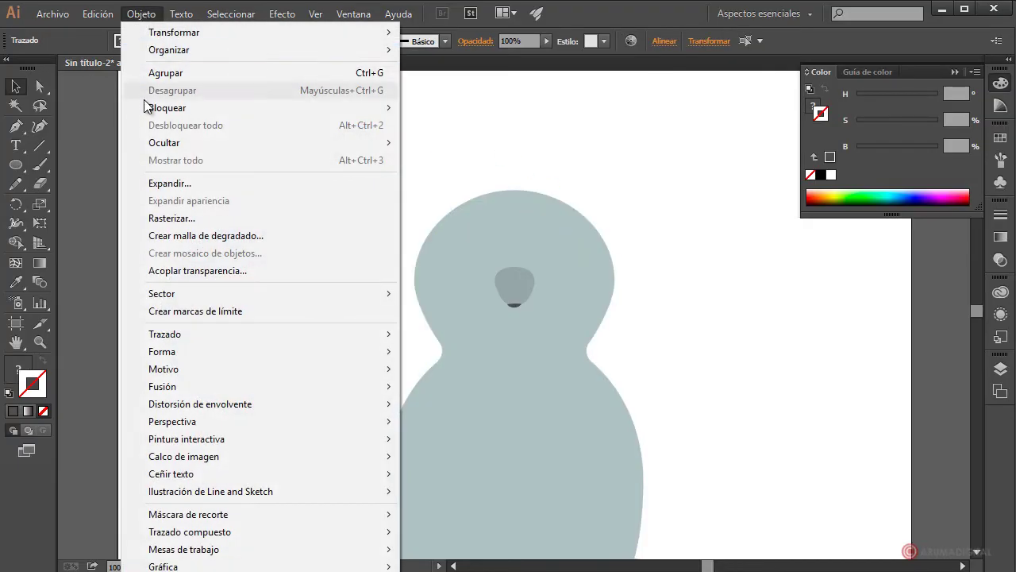
click(170, 73)
- Place the grouped eye on the head's left side, duplicate it level onto the right side, and deselect
drag(366, 169, 468, 263)
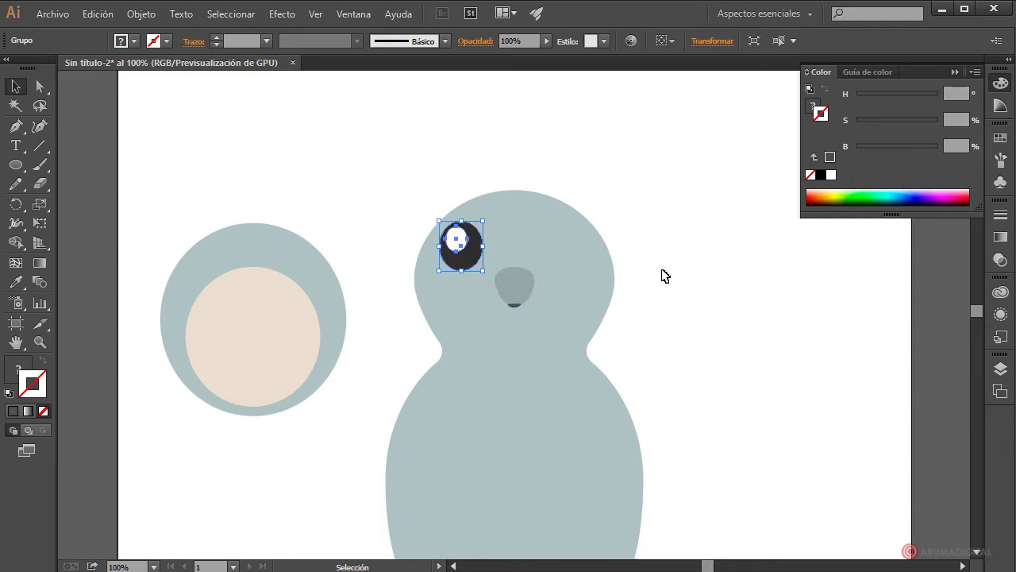
drag(478, 254, 579, 262)
click(710, 295)
- Recolor the black shape beneath the separate blue-gray limb with the darker blue-gray sampled from the nose
scroll(685, 359, down, 2)
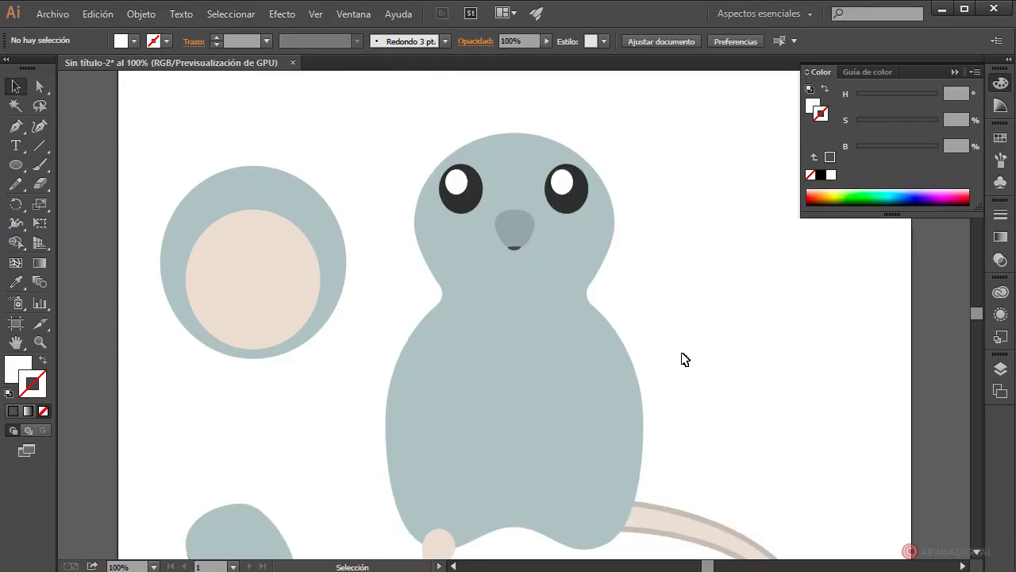
scroll(684, 359, down, 2)
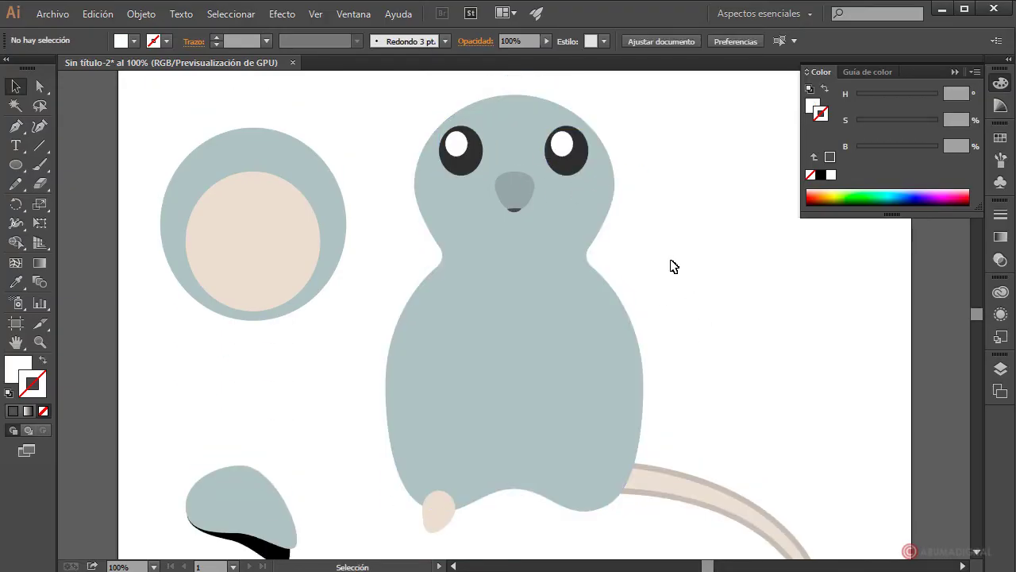
scroll(673, 266, down, 1)
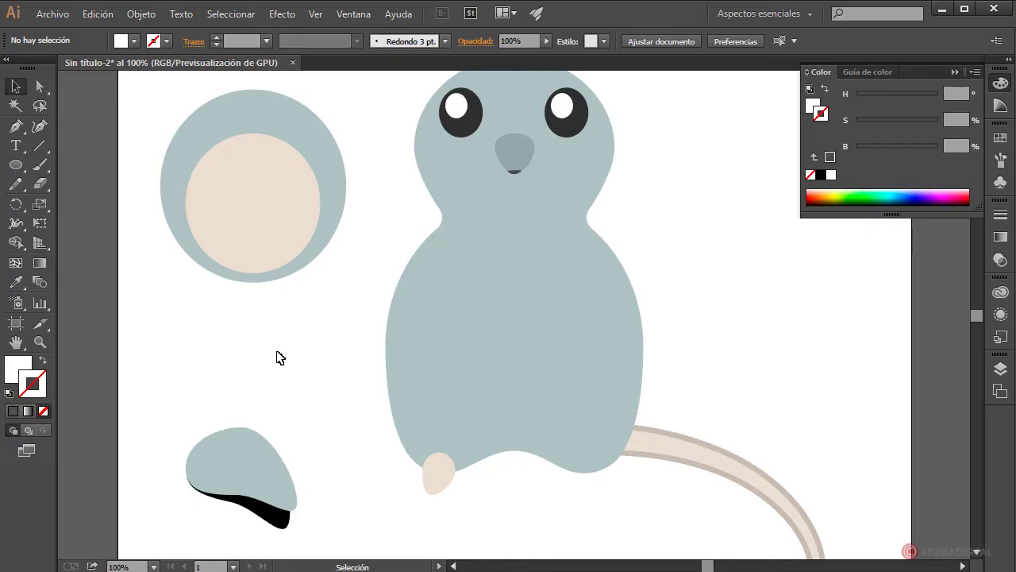
scroll(278, 397, down, 1)
scroll(311, 454, up, 1)
click(270, 523)
click(291, 527)
click(289, 522)
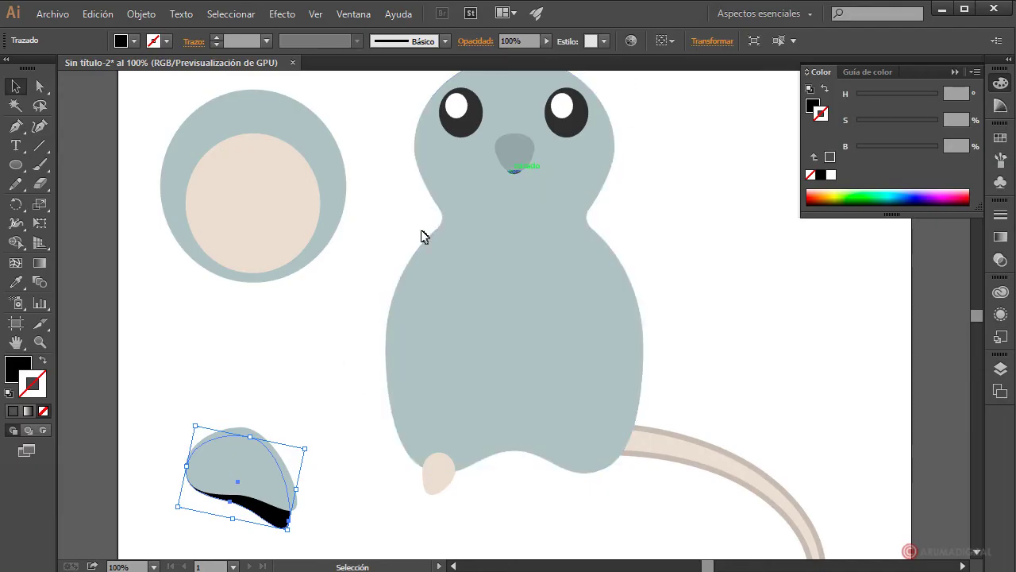
click(340, 524)
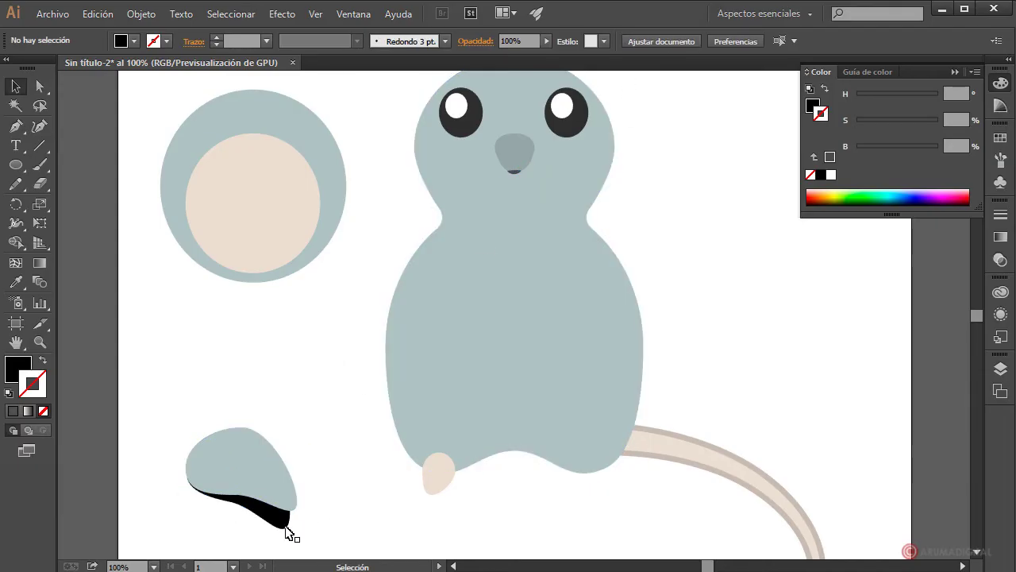
click(287, 528)
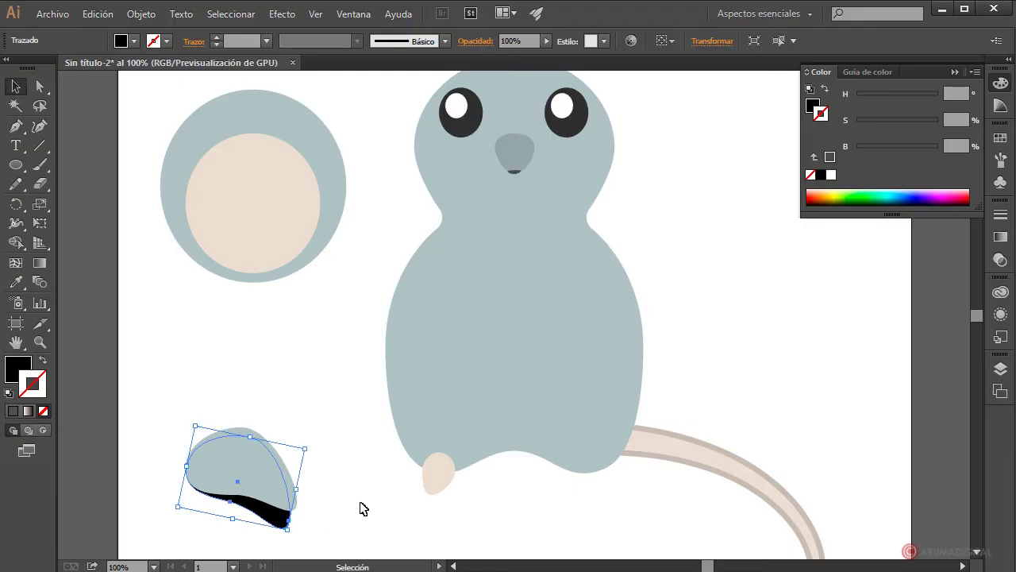
click(16, 282)
click(531, 156)
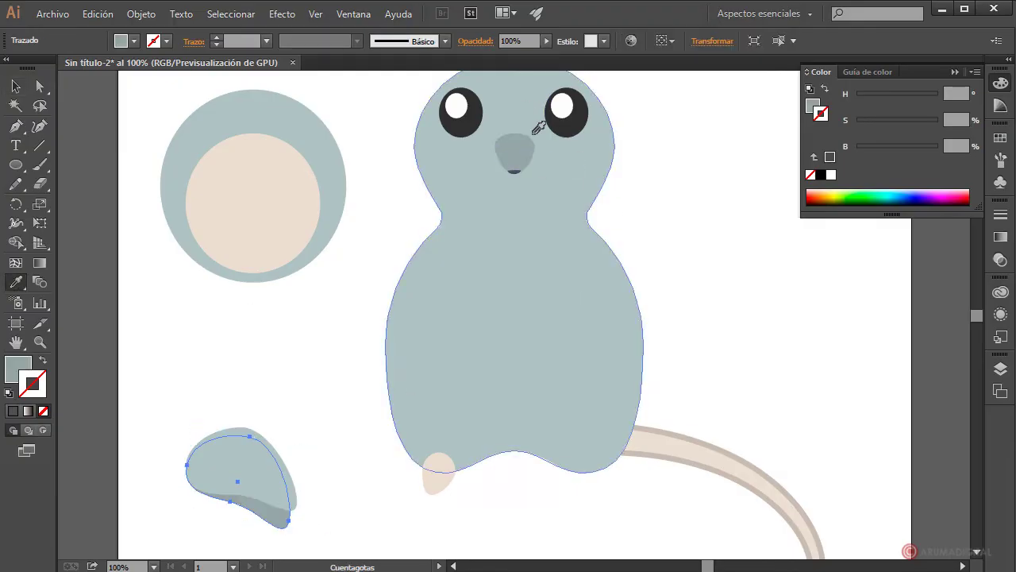
click(16, 85)
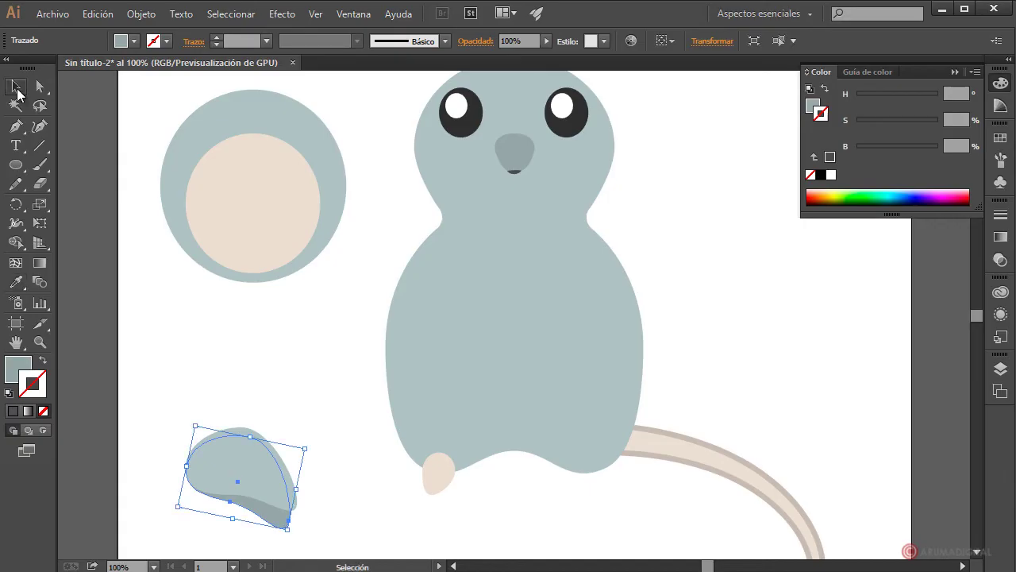
- Move both pieces of the separate limb onto the body's left side, scale them down slightly, and deselect
click(279, 367)
click(232, 525)
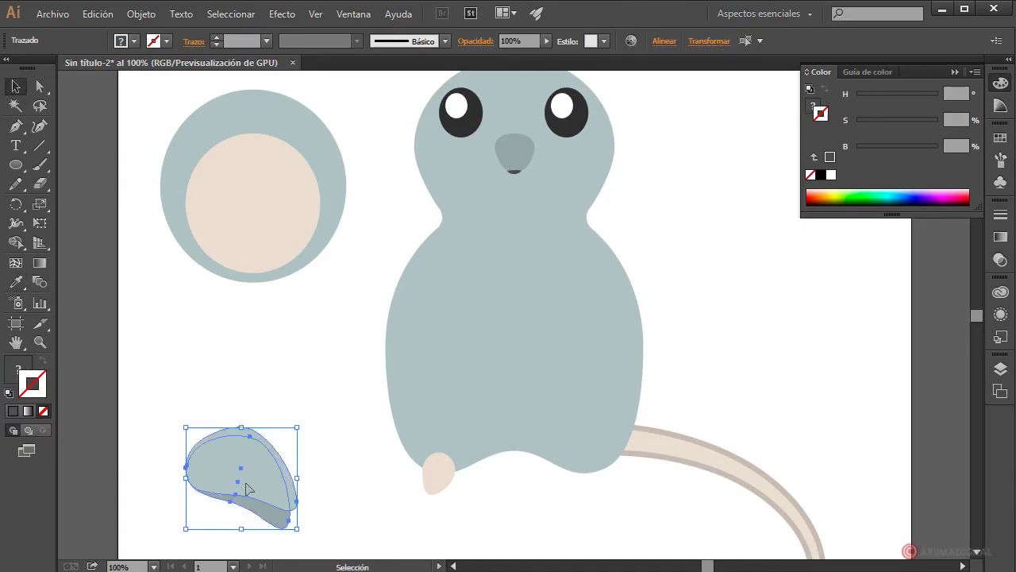
drag(247, 489, 469, 322)
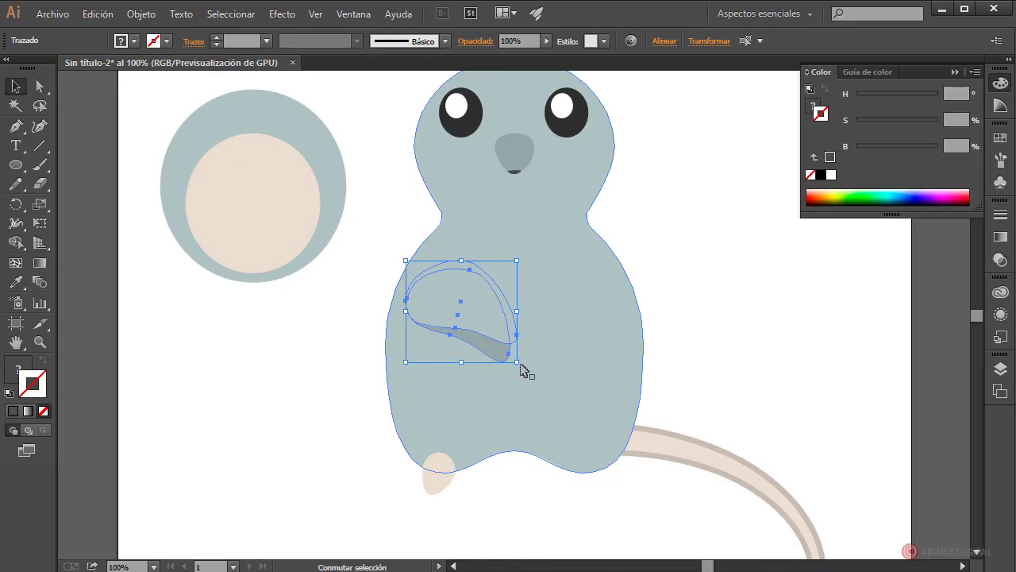
drag(517, 362, 491, 341)
click(695, 307)
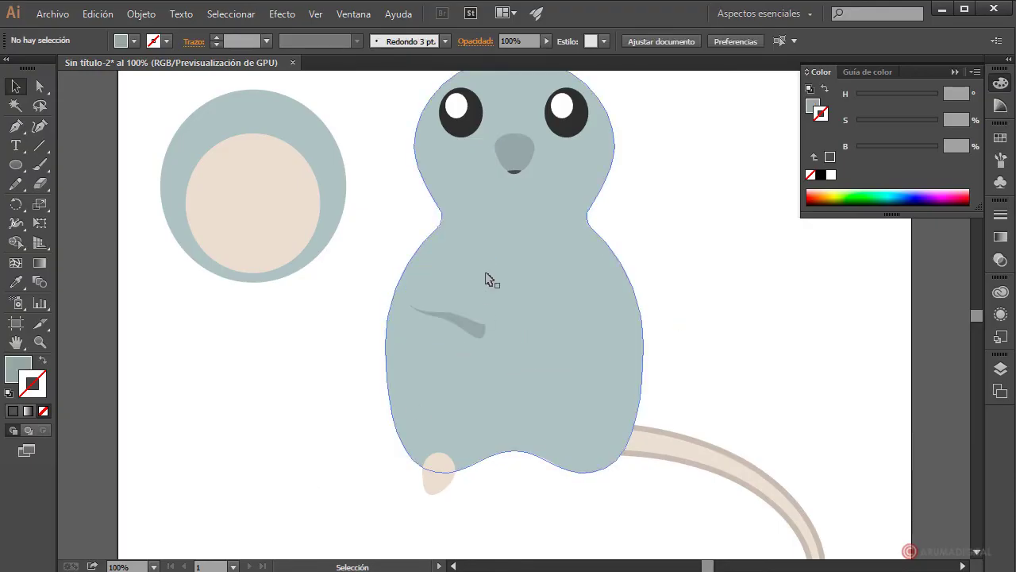
click(479, 288)
click(286, 461)
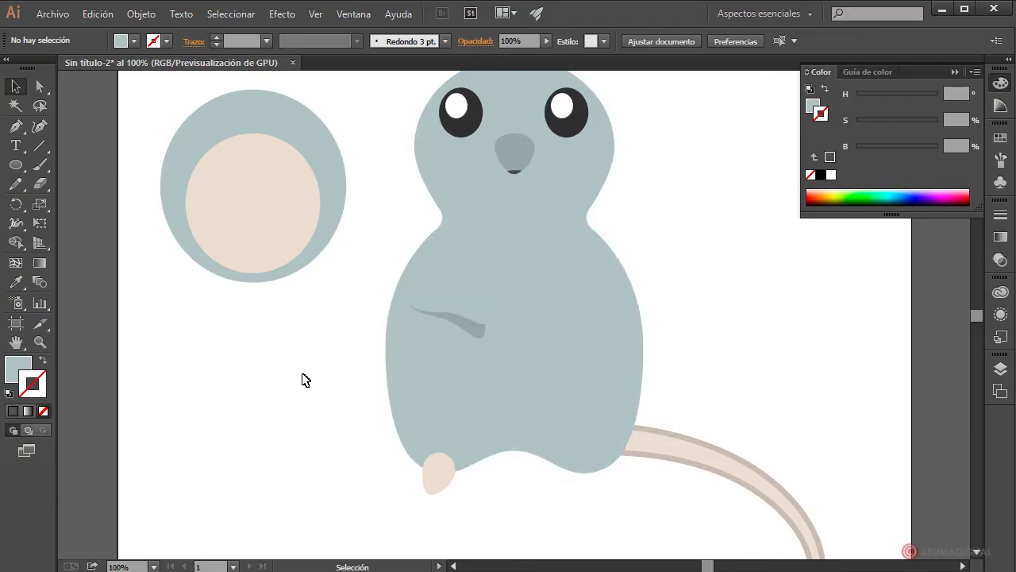
- Select the blue-gray ear circle with its beige inner ellipse and rotate both counterclockwise so the ear tilts
scroll(301, 379, up, 3)
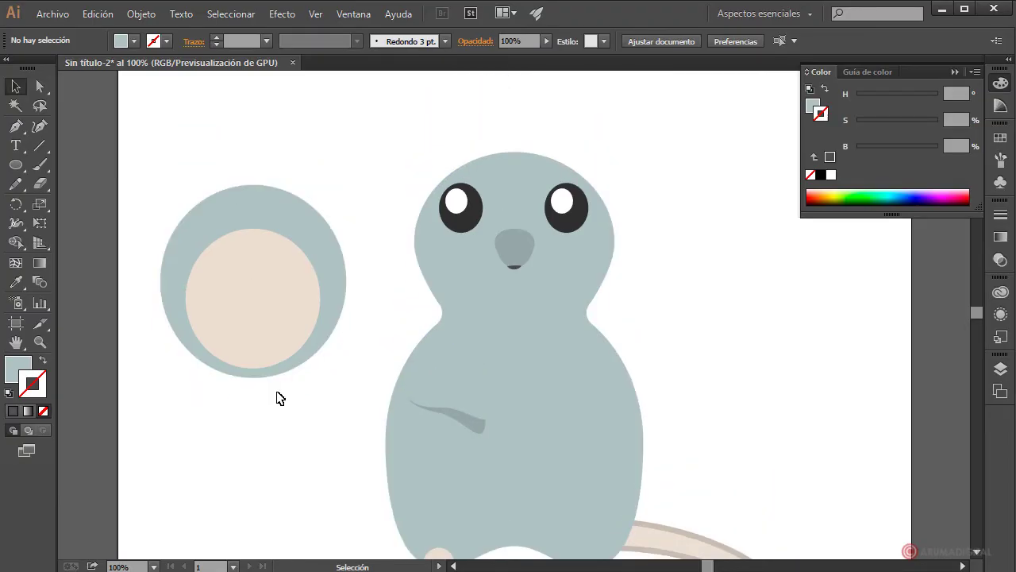
scroll(278, 400, up, 1)
drag(338, 185, 220, 381)
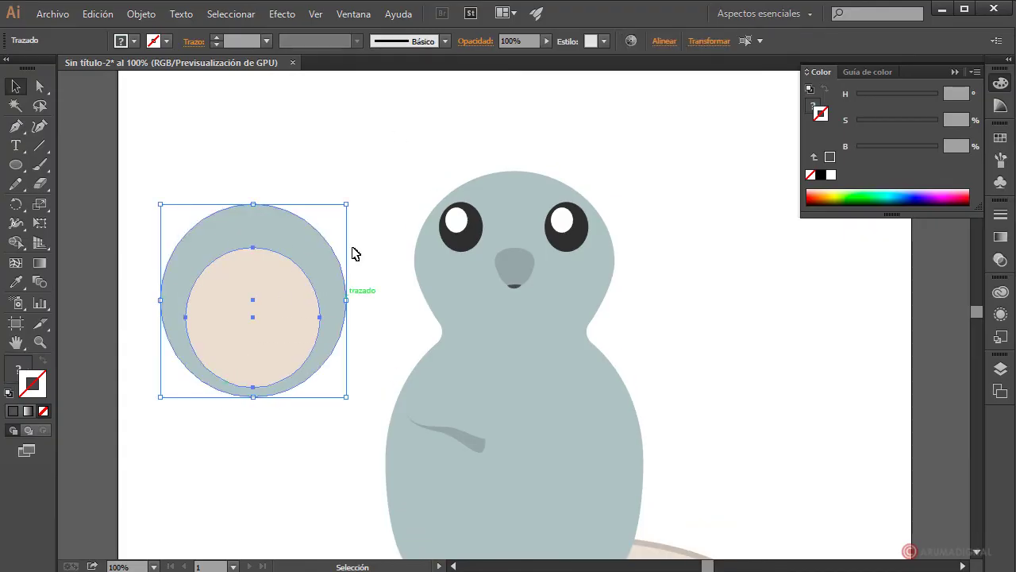
click(356, 204)
drag(354, 202, 230, 372)
drag(350, 200, 273, 168)
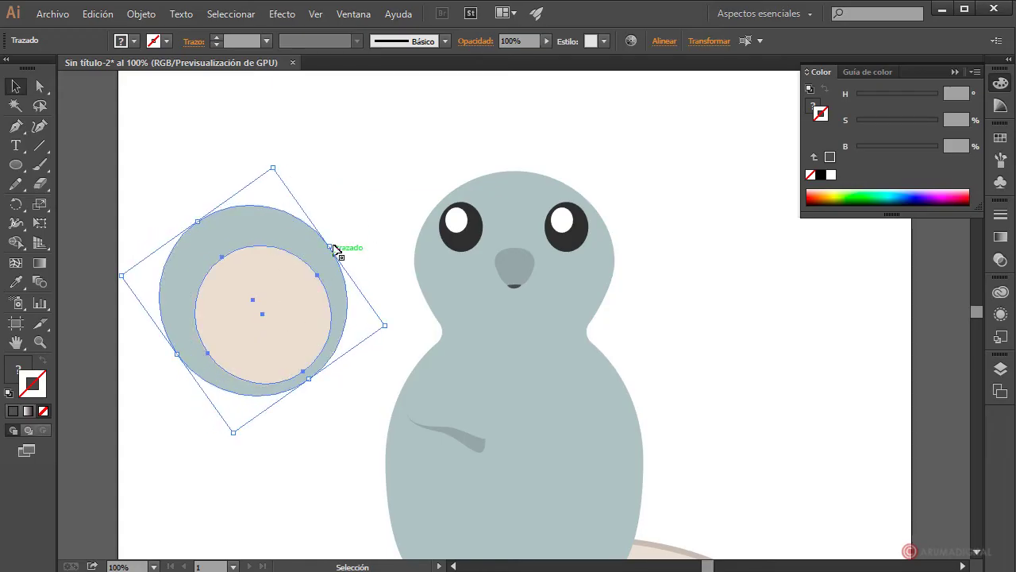
- Place the tilted ear over the head's upper left, send it behind all other shapes, and deselect
drag(315, 283, 429, 184)
scroll(726, 306, up, 1)
right_click(419, 156)
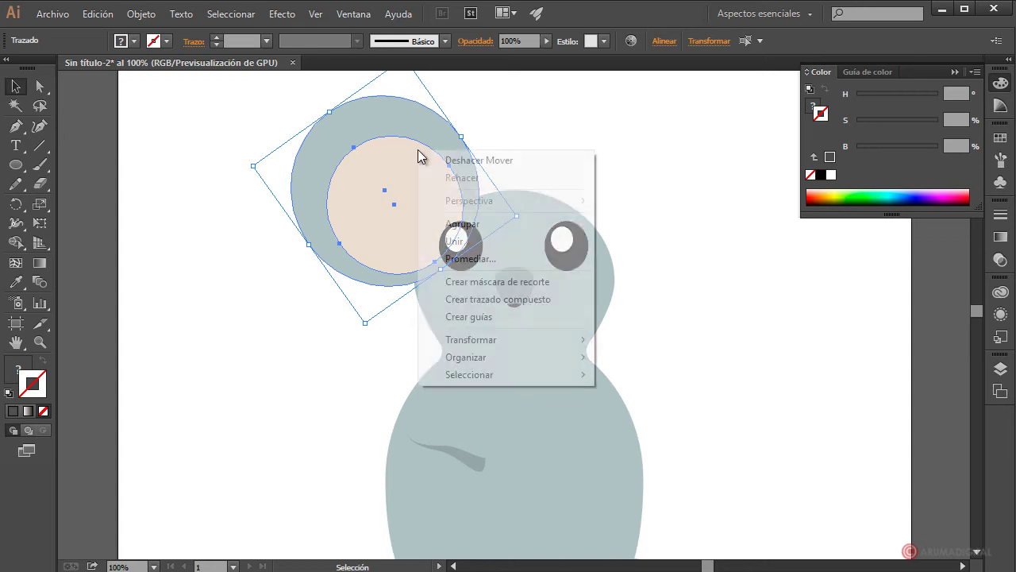
mouse_move(476, 357)
click(667, 410)
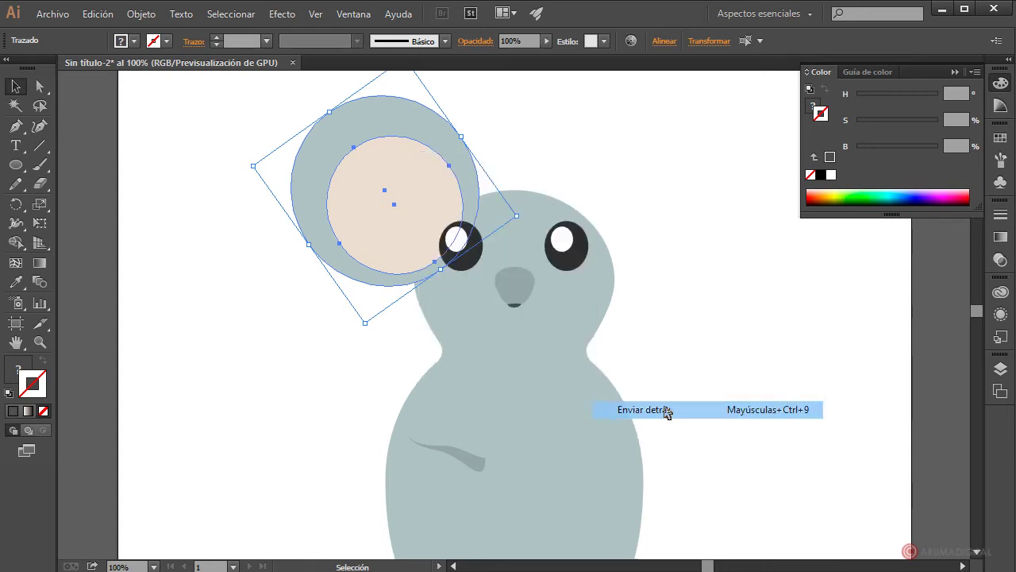
click(275, 397)
scroll(278, 397, down, 3)
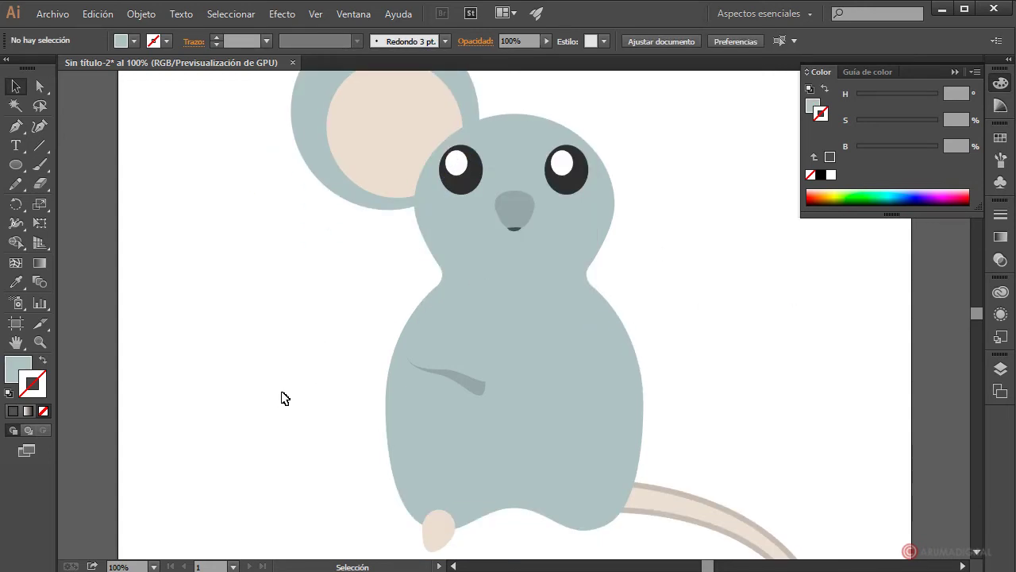
scroll(286, 397, down, 2)
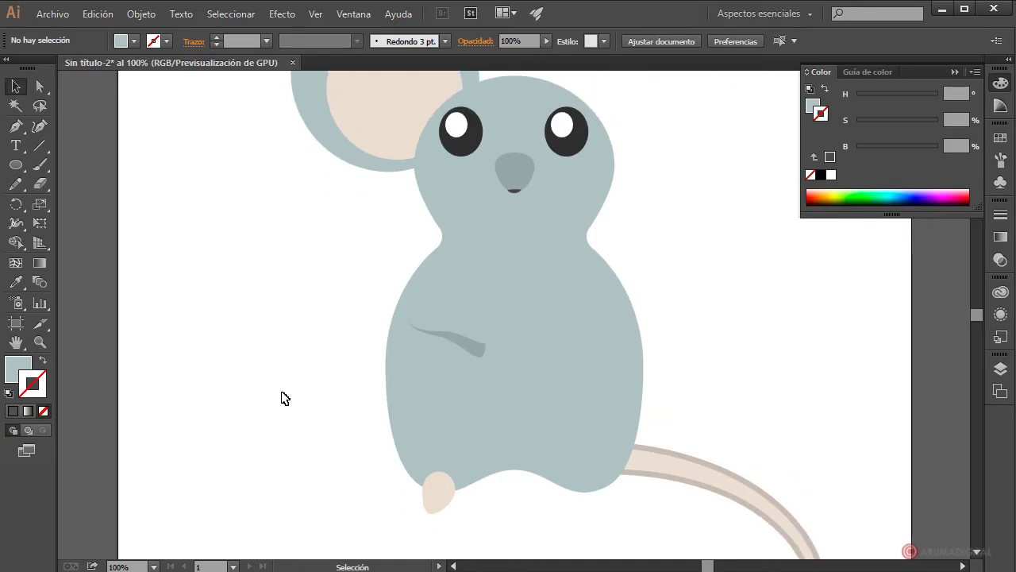
scroll(284, 397, down, 7)
scroll(287, 397, up, 9)
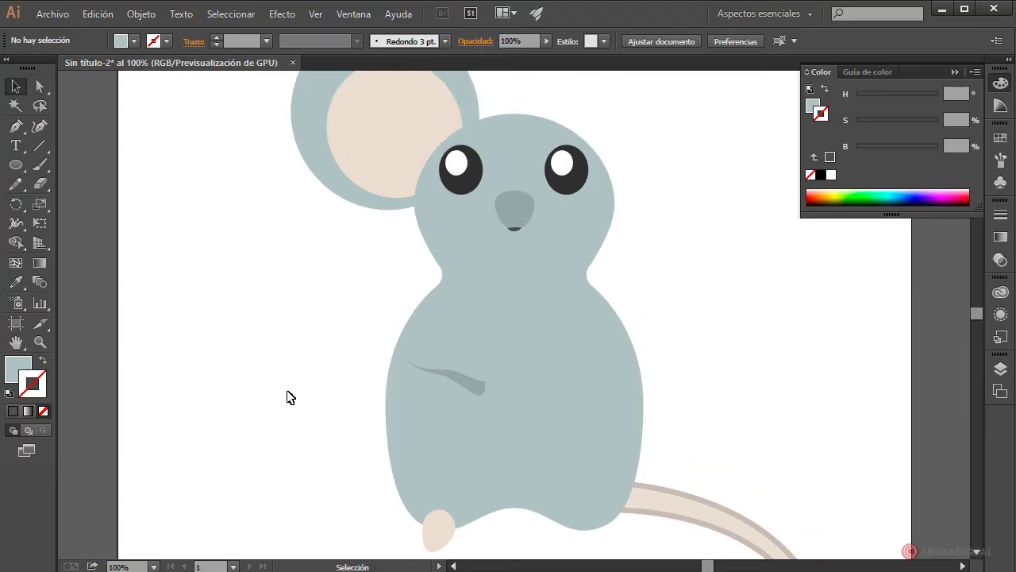
scroll(288, 397, down, 2)
scroll(288, 397, up, 4)
scroll(287, 397, down, 1)
click(436, 432)
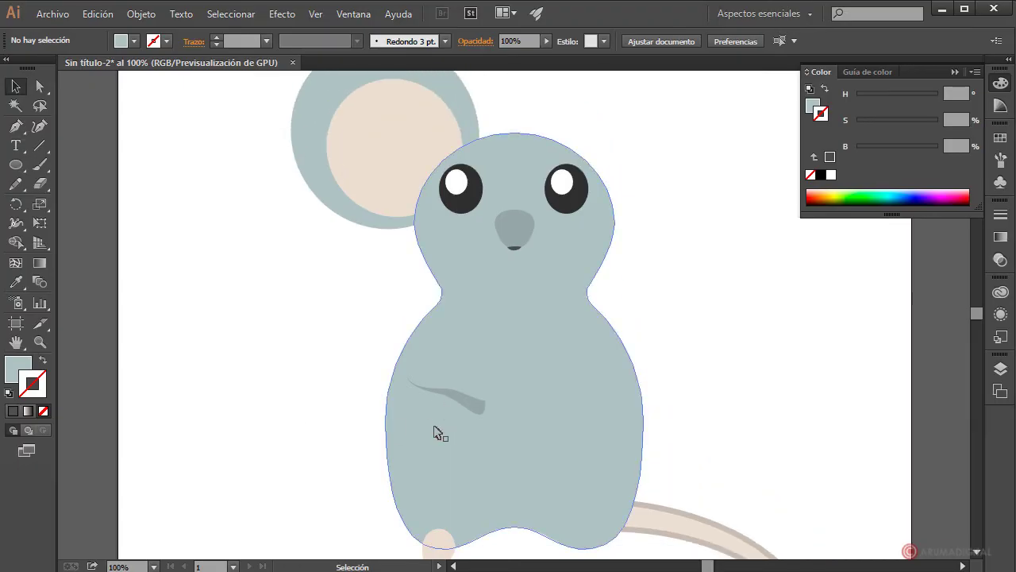
- Place a copy of the outer ear ellipse in front of all other objects, overlapping the ear's lower-left part
scroll(279, 406, up, 2)
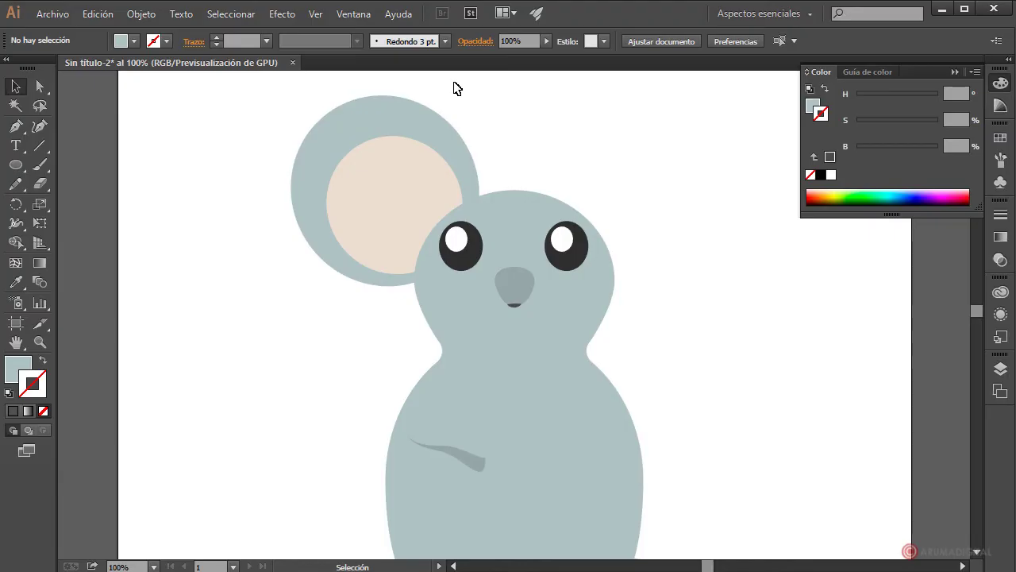
click(375, 112)
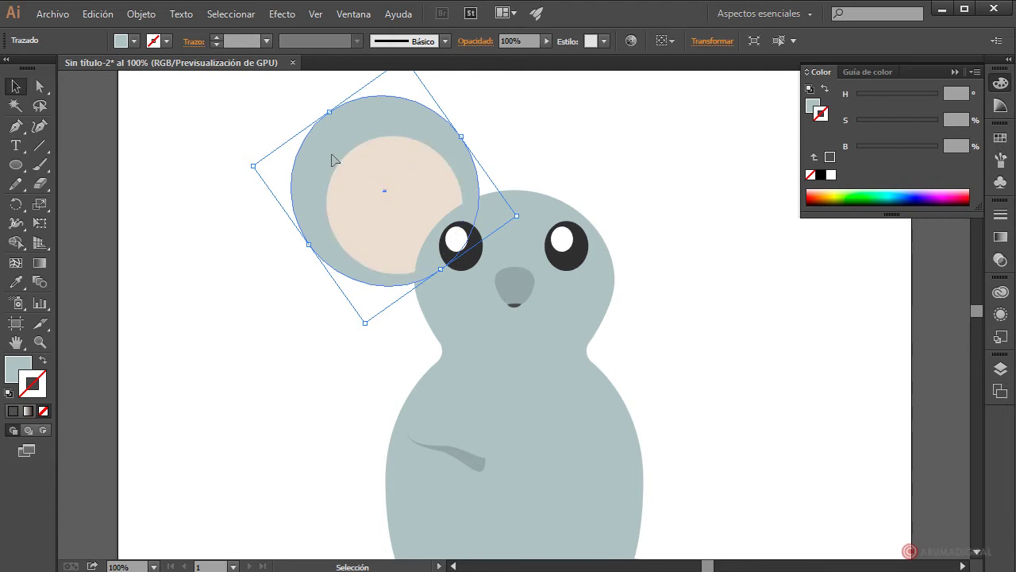
key(alt+space)
key(Escape)
drag(401, 117, 243, 308)
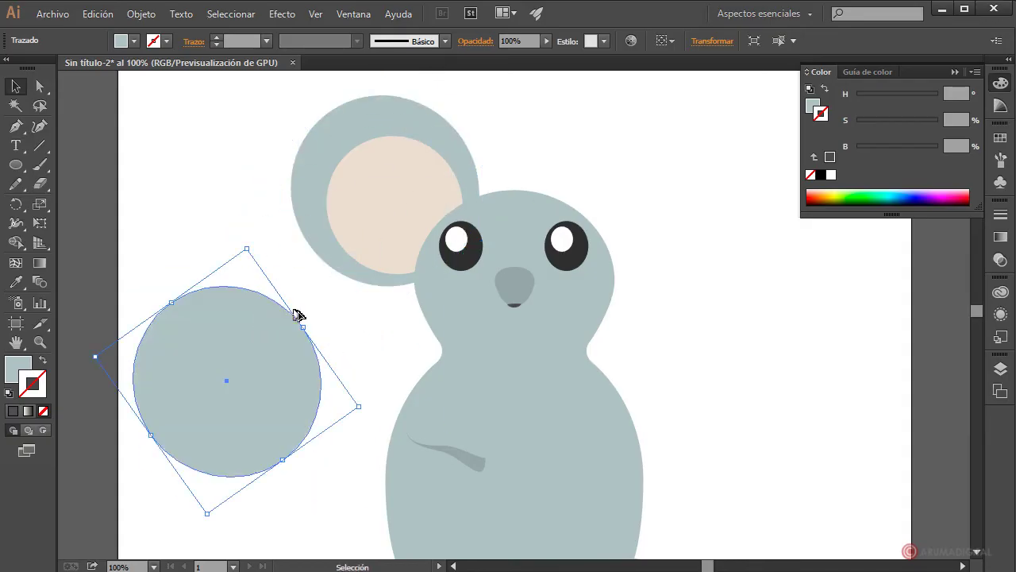
right_click(239, 317)
mouse_move(294, 540)
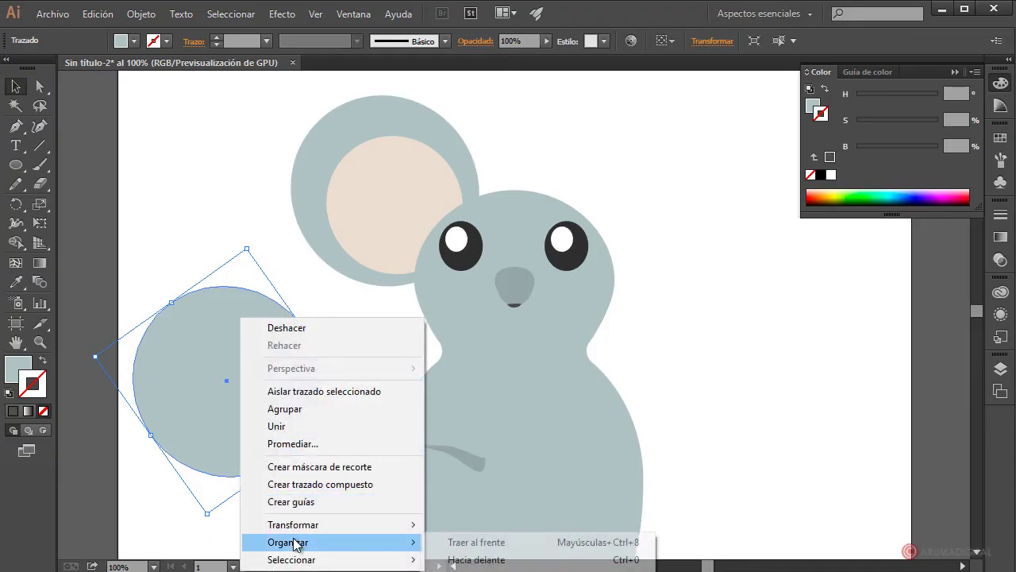
click(453, 542)
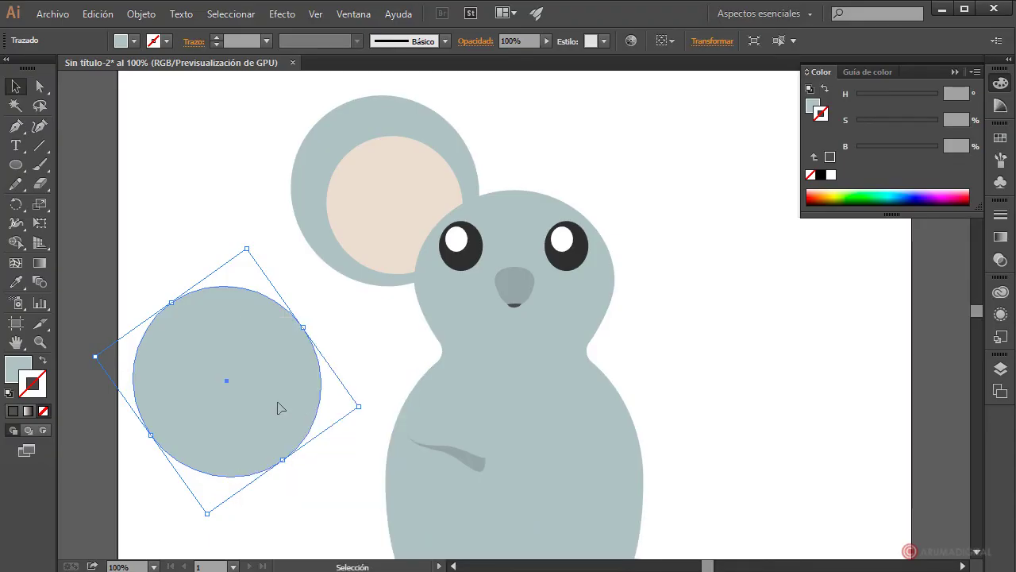
drag(278, 408, 369, 318)
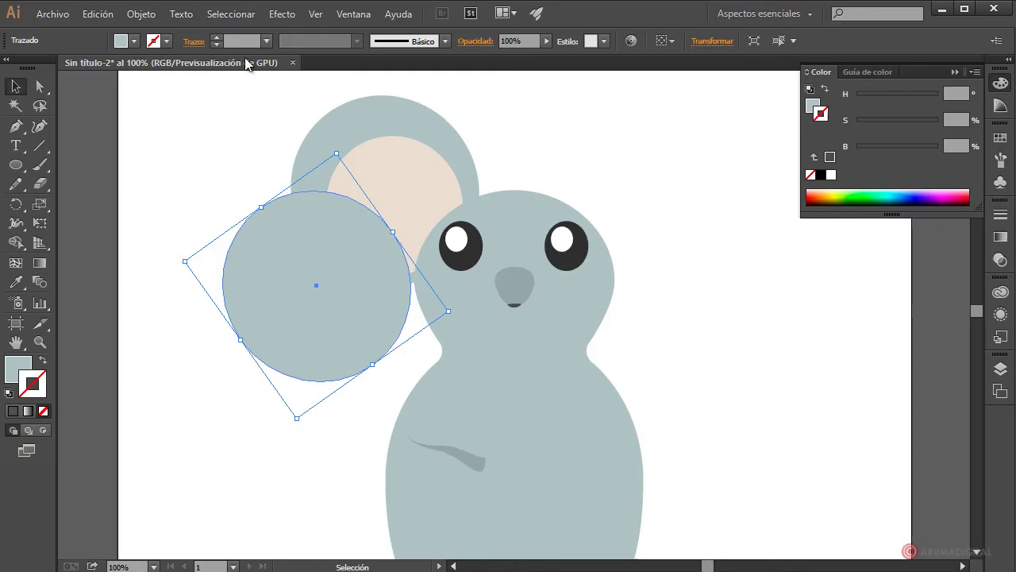
- Remove the ellipse copy's fill and give it a teal stroke with H 180, S 23.7 and B 67.84
click(134, 44)
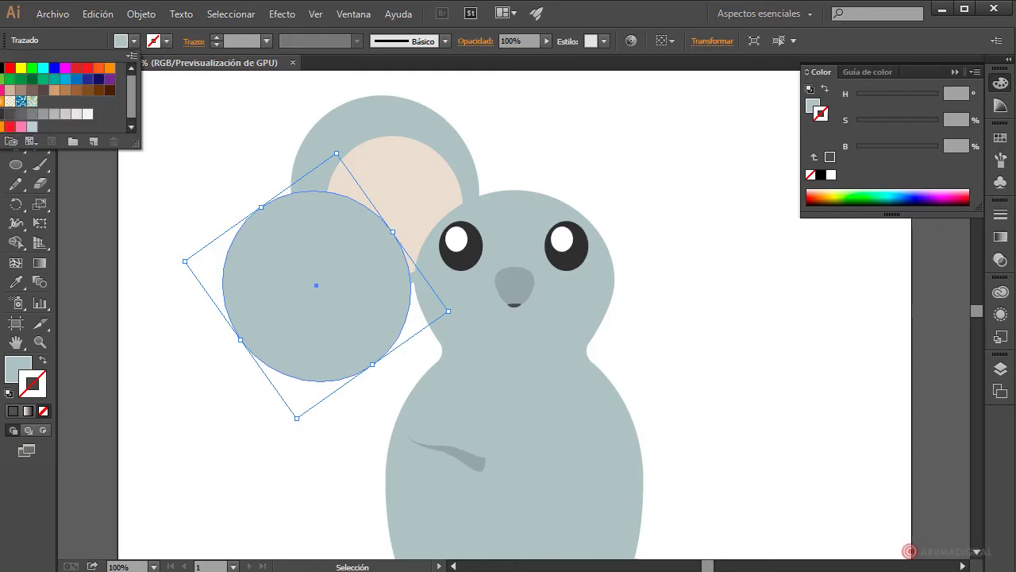
key(/)
click(167, 42)
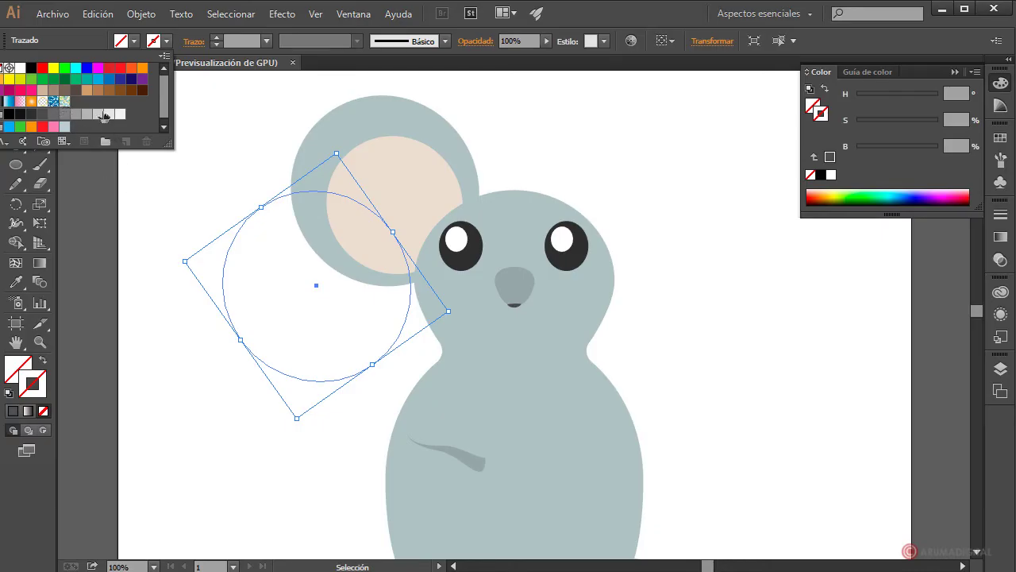
click(75, 67)
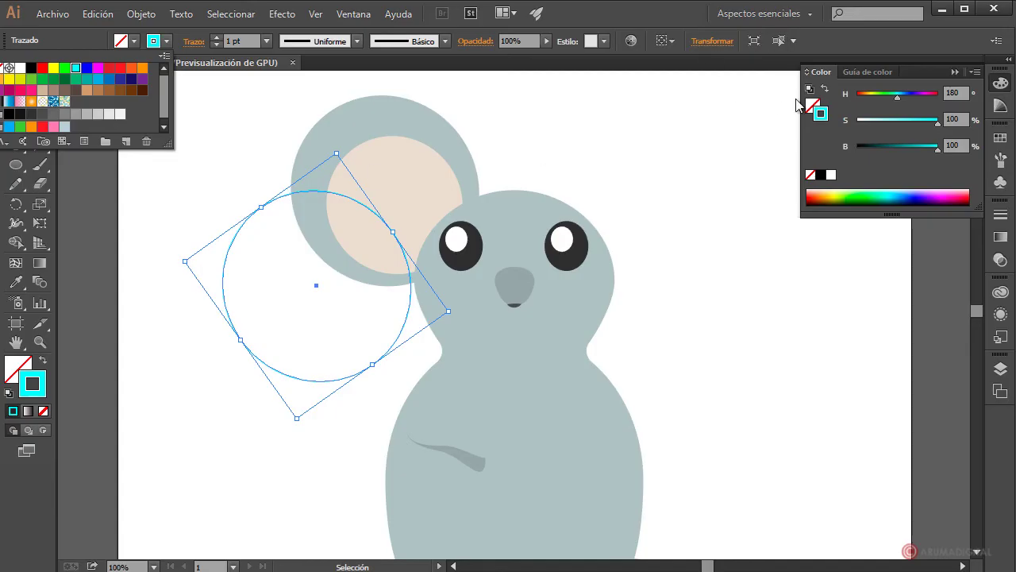
mouse_move(923, 125)
mouse_down()
mouse_move(877, 121)
mouse_move(927, 150)
mouse_move(912, 150)
mouse_up()
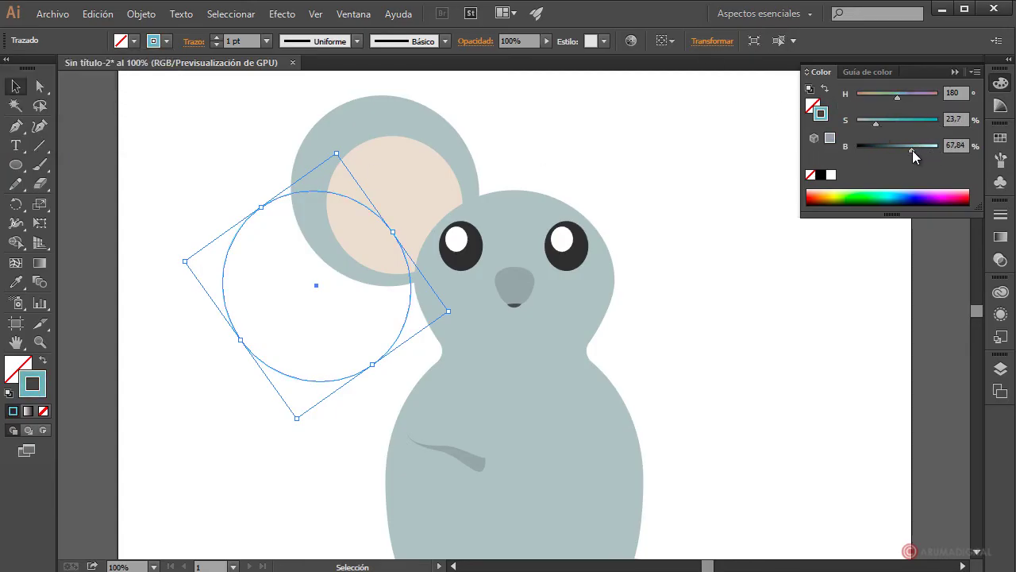
click(690, 183)
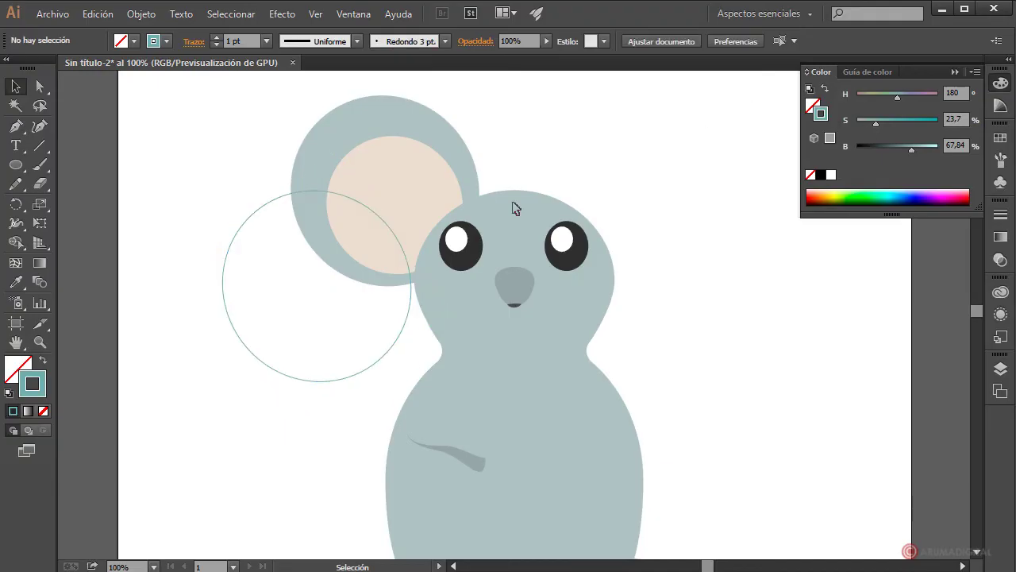
- Align the unfilled ellipse with the outer edge of the ear and set its stroke weight to 40 pt
drag(384, 357, 453, 262)
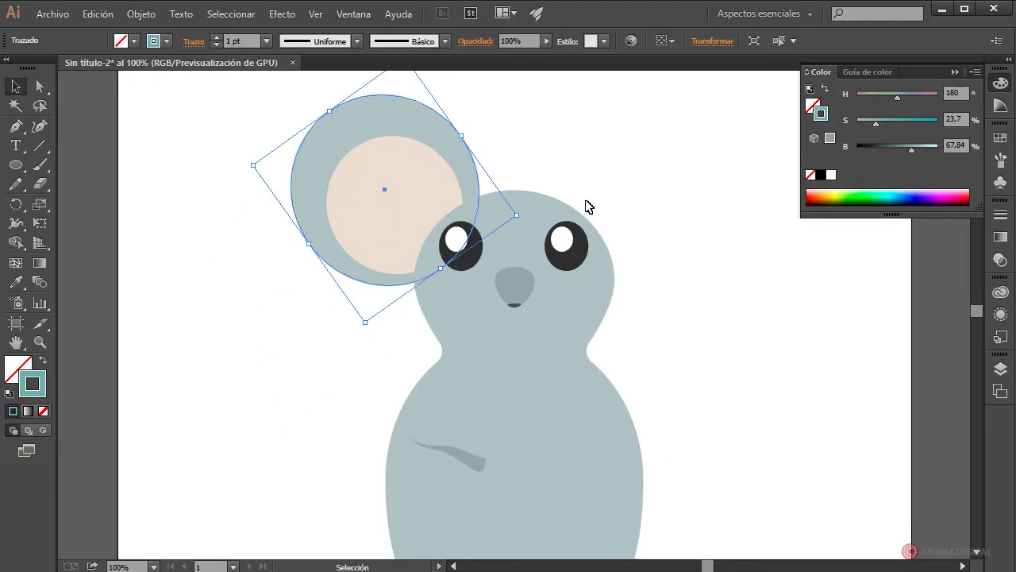
click(267, 40)
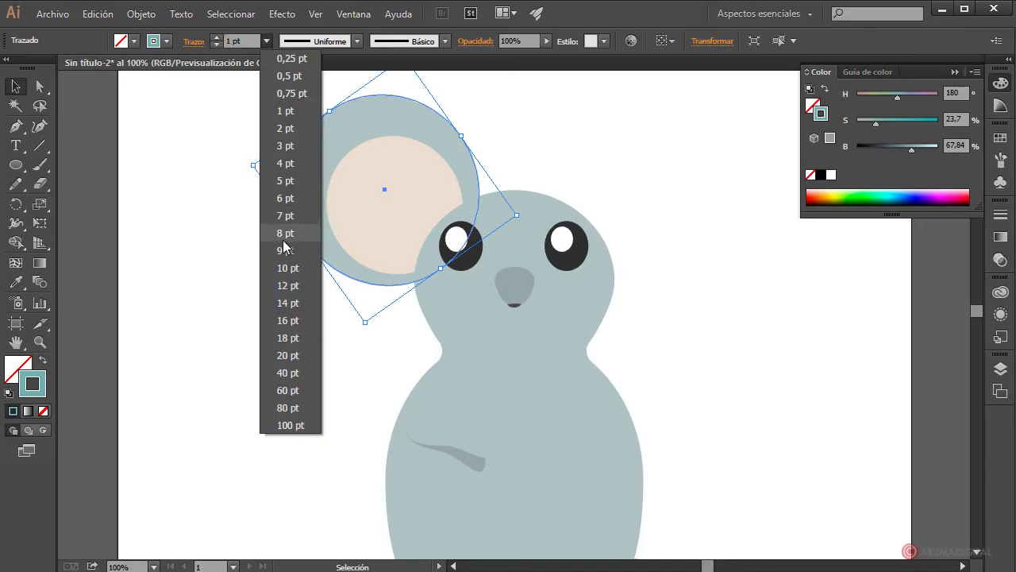
click(287, 373)
click(583, 141)
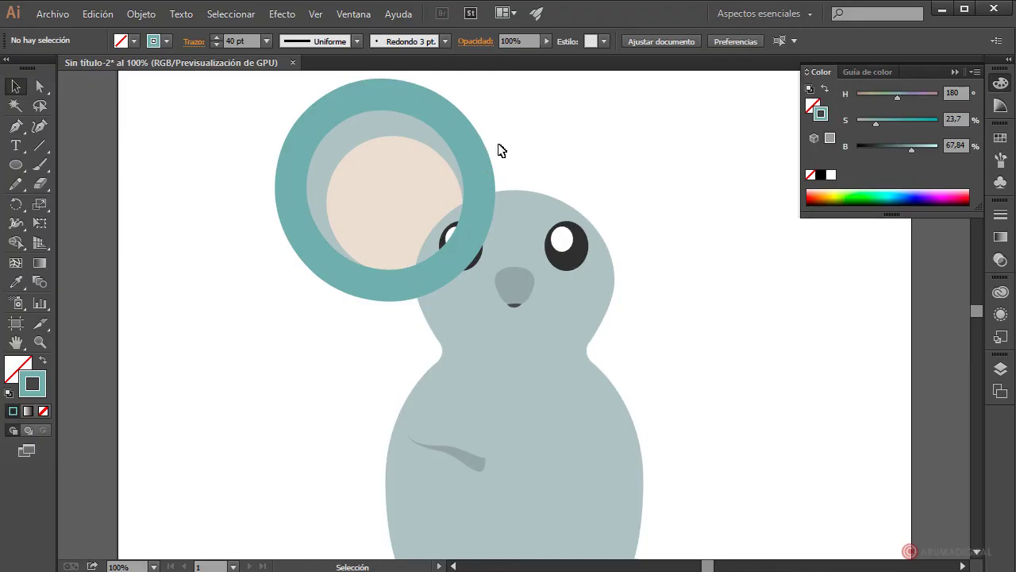
- Mute the ear outline's stroke colour to a grey-teal with S 8.19 and B 67.06
click(467, 134)
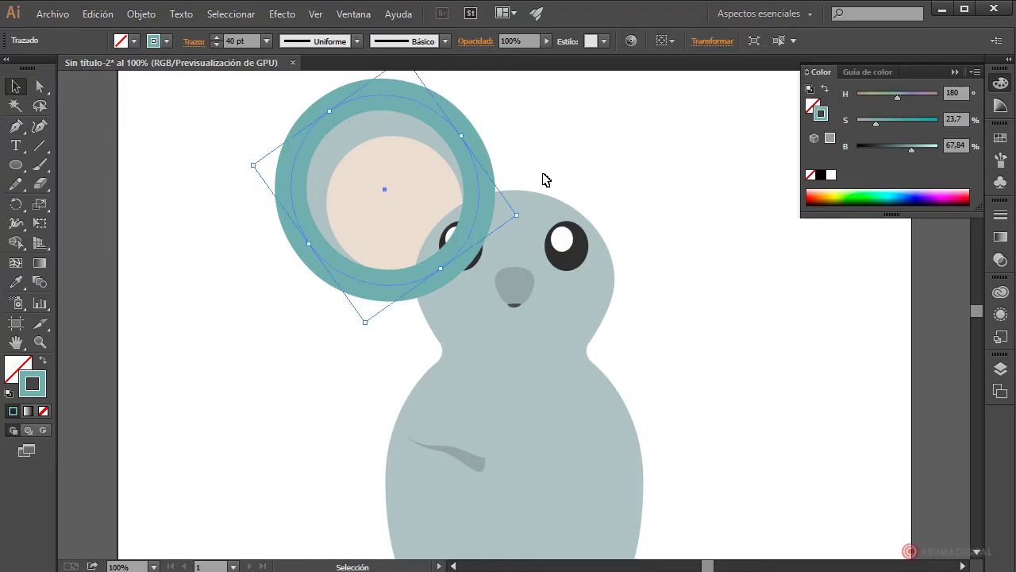
drag(910, 148, 862, 125)
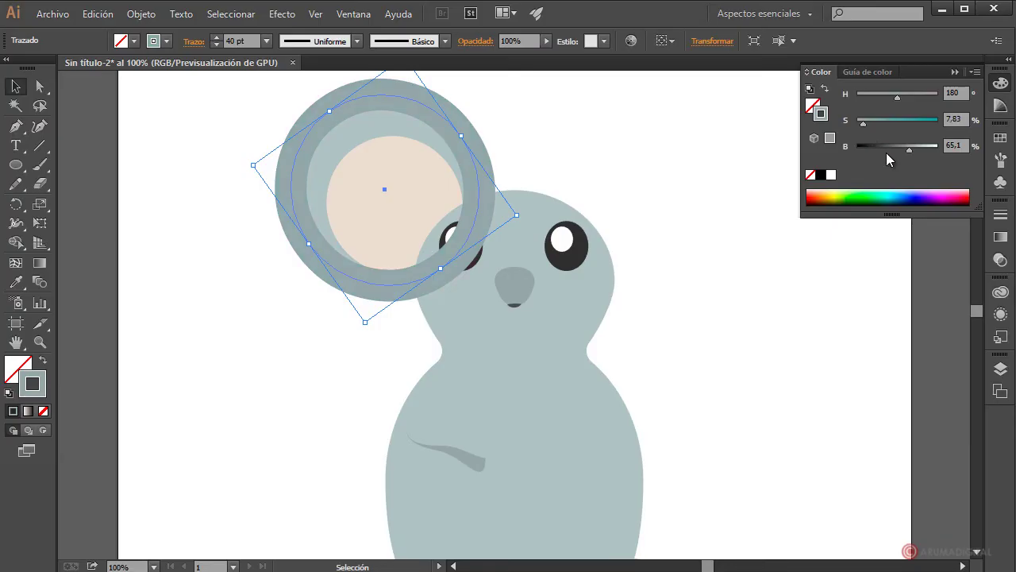
drag(907, 150, 909, 150)
click(762, 151)
- Try a 10 pt stroke weight on the ear outline, then set it to 14 pt
click(451, 137)
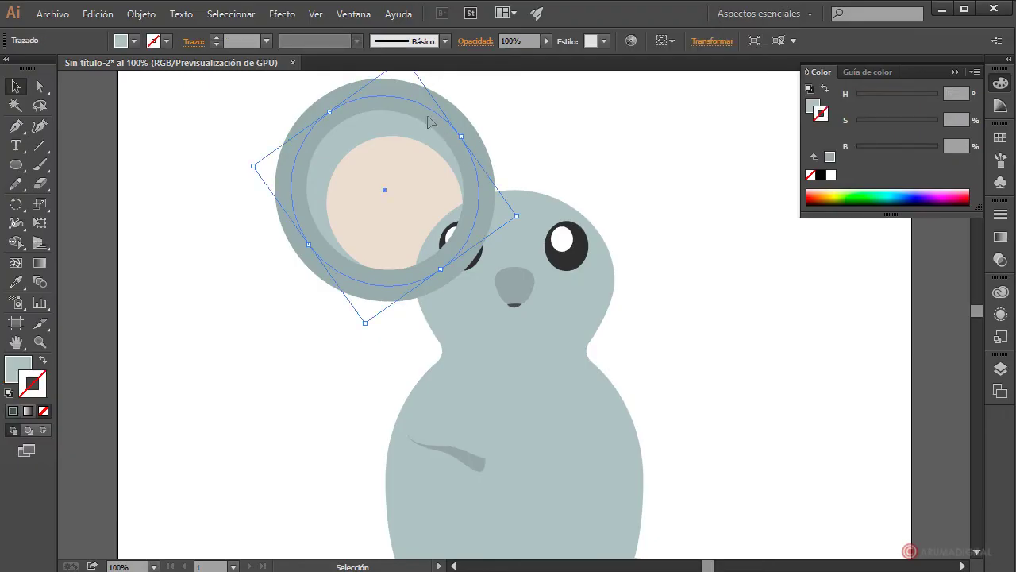
click(494, 104)
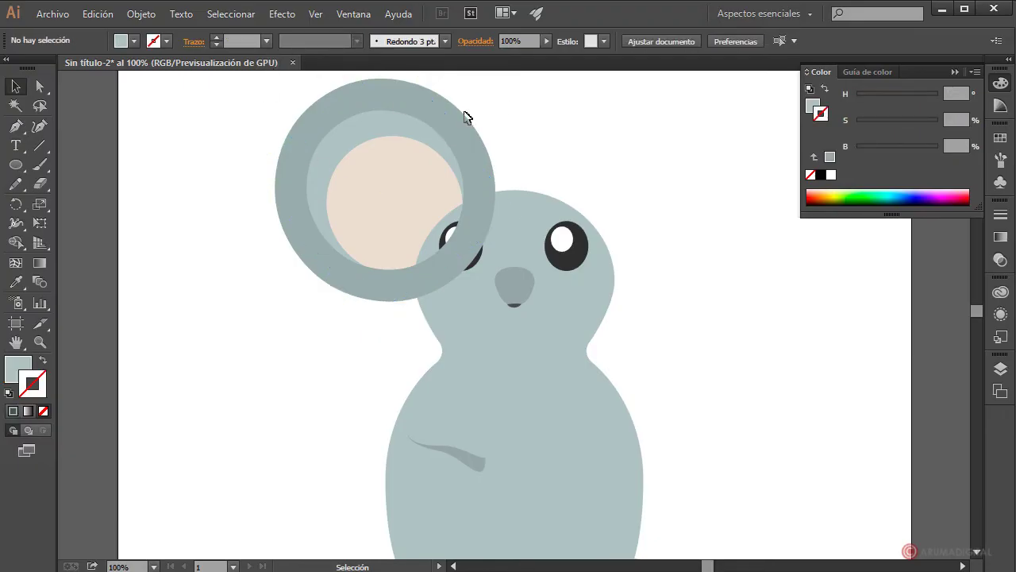
click(463, 120)
shift+click(457, 119)
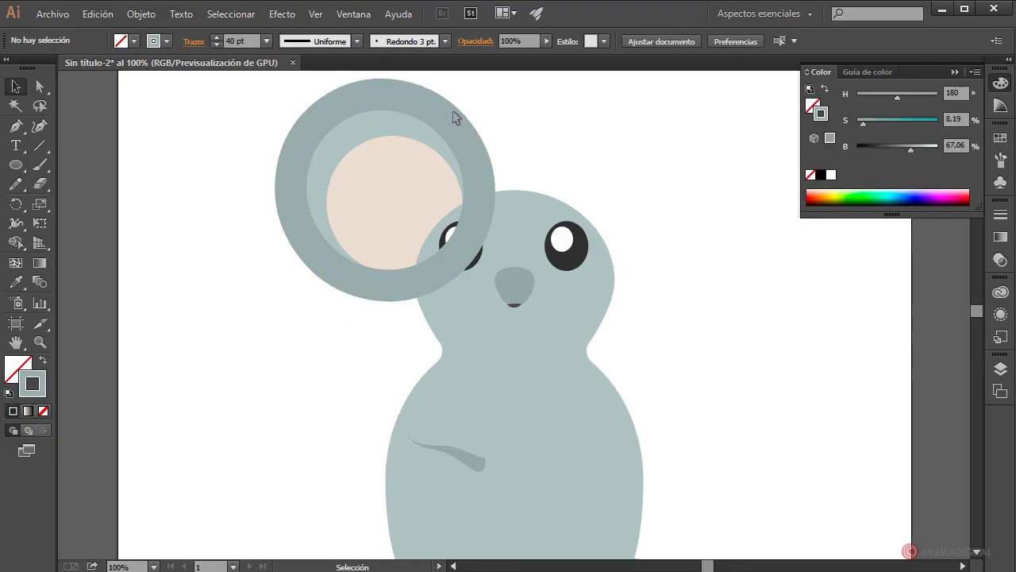
click(453, 118)
click(267, 41)
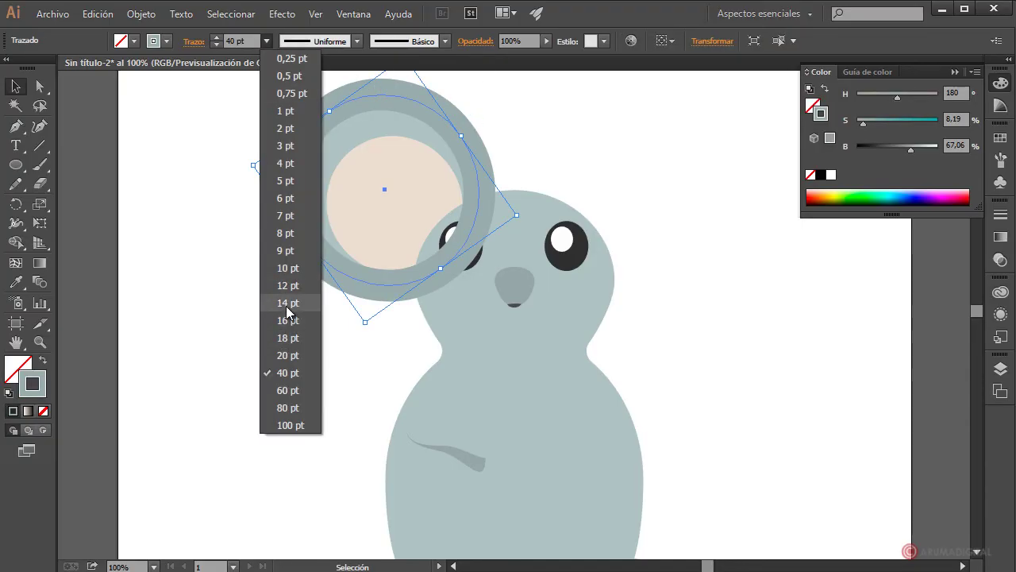
click(287, 267)
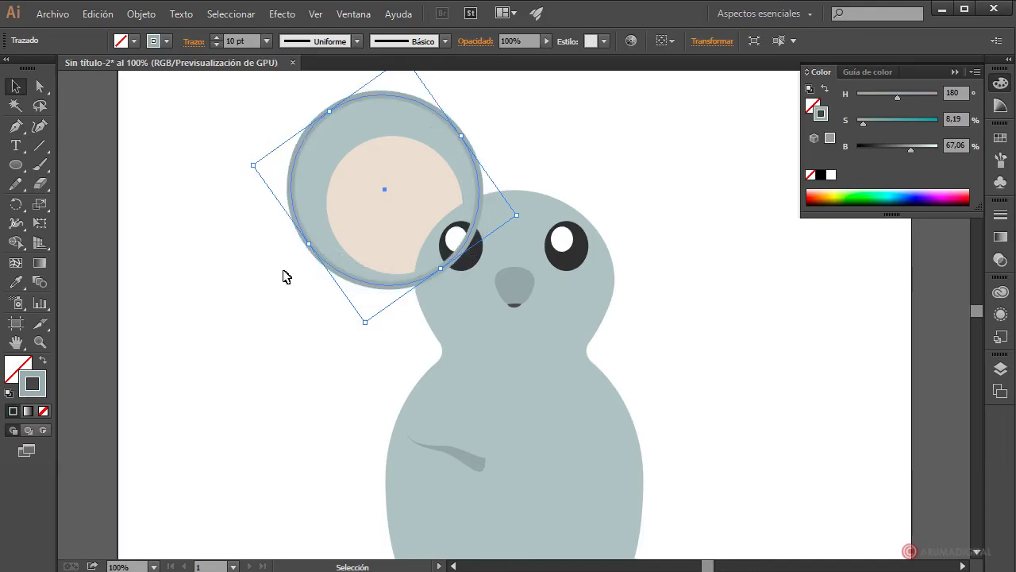
click(266, 41)
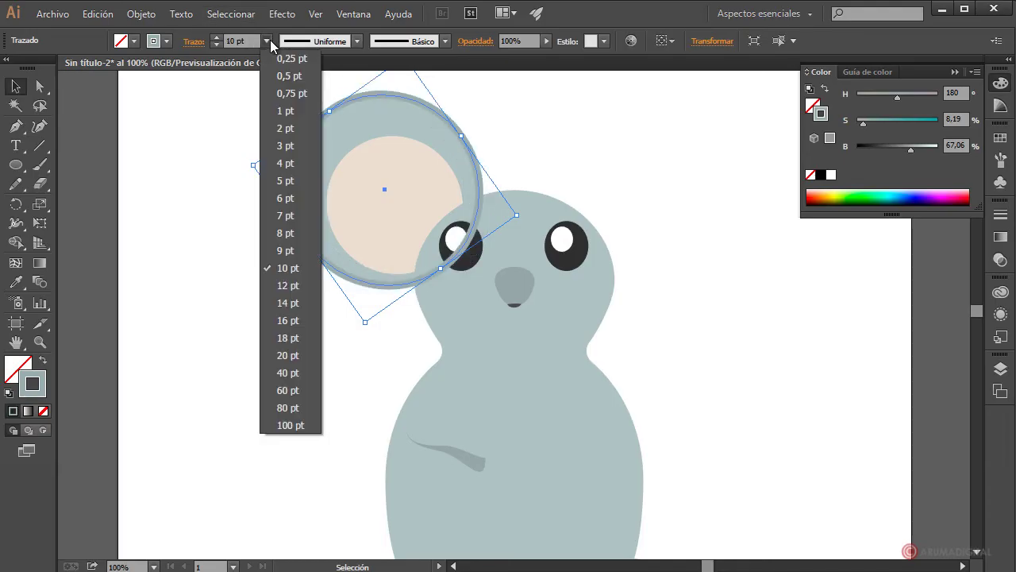
click(288, 303)
click(580, 128)
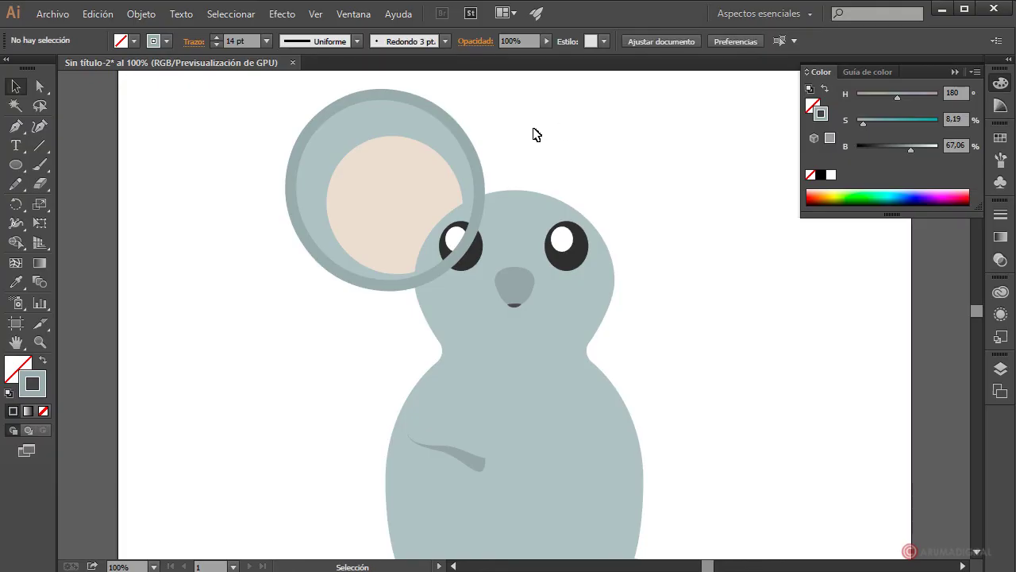
- With the ear outline selected, open the Artístico_Tinta brush library
click(461, 135)
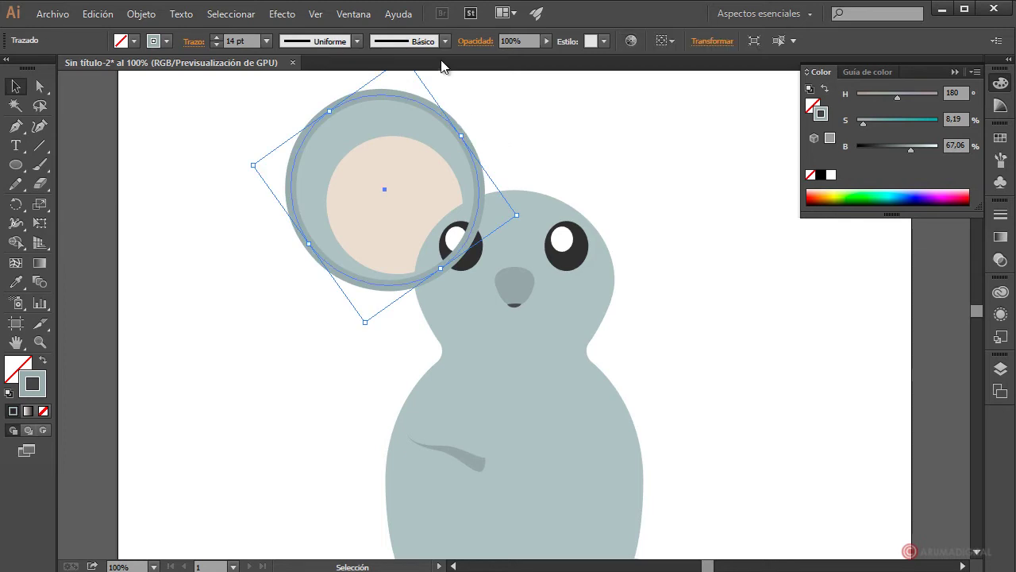
click(1003, 161)
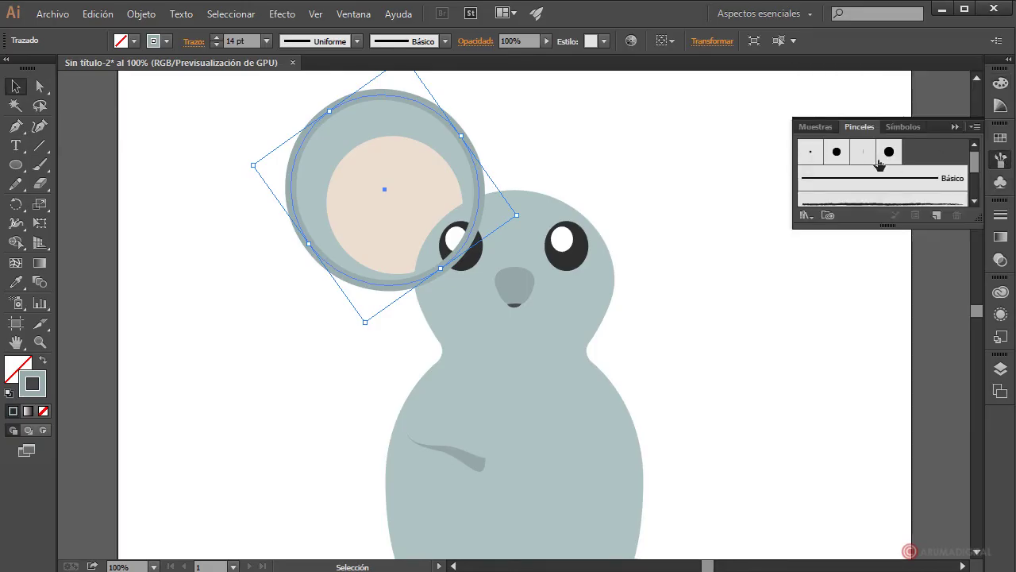
scroll(969, 163, down, 2)
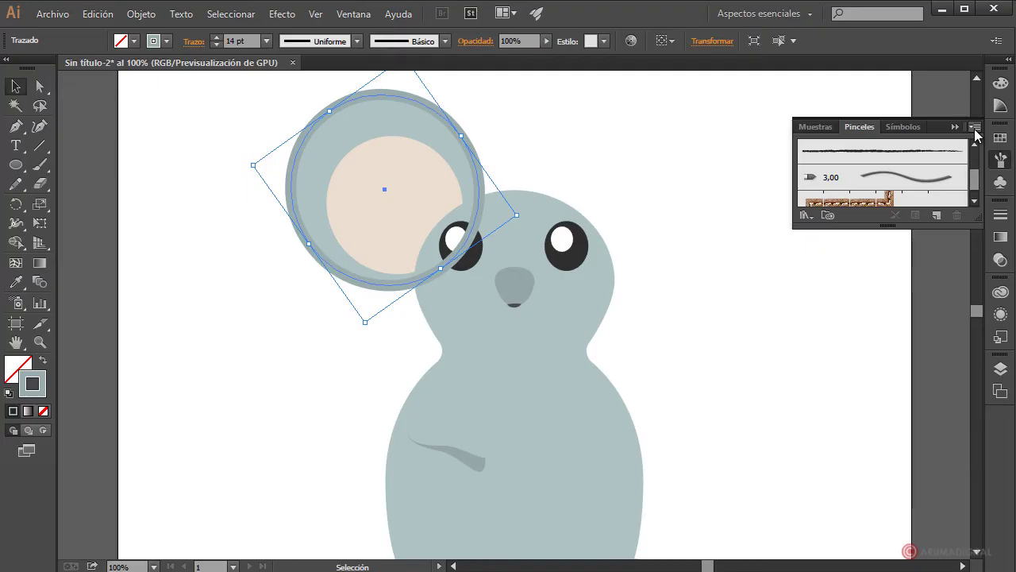
click(976, 127)
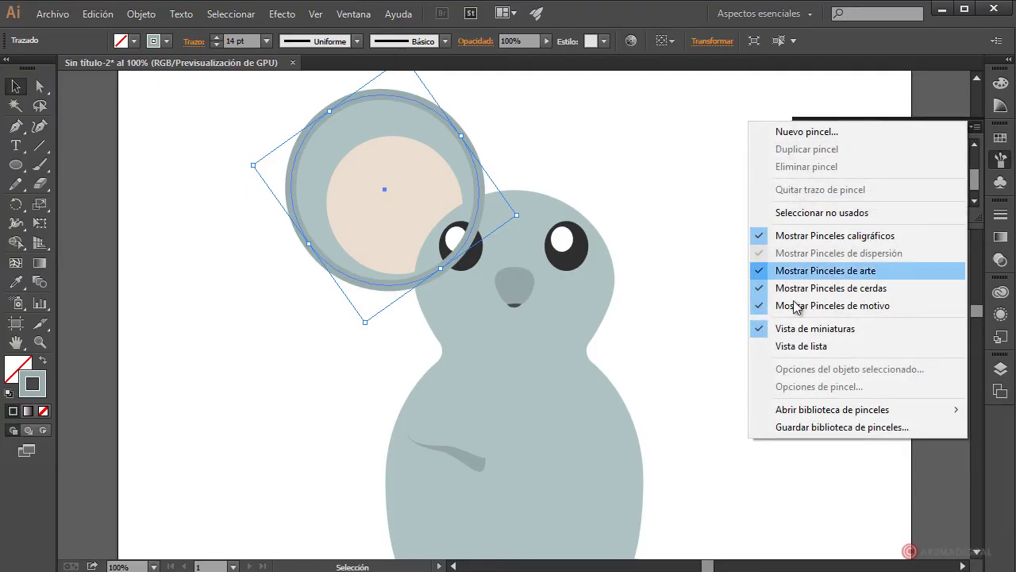
mouse_move(810, 409)
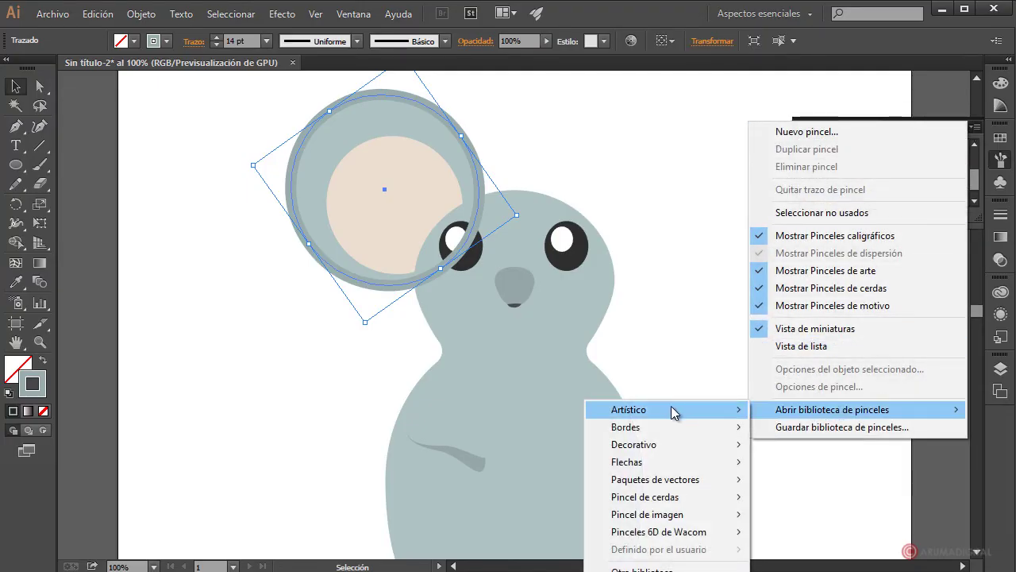
mouse_move(666, 419)
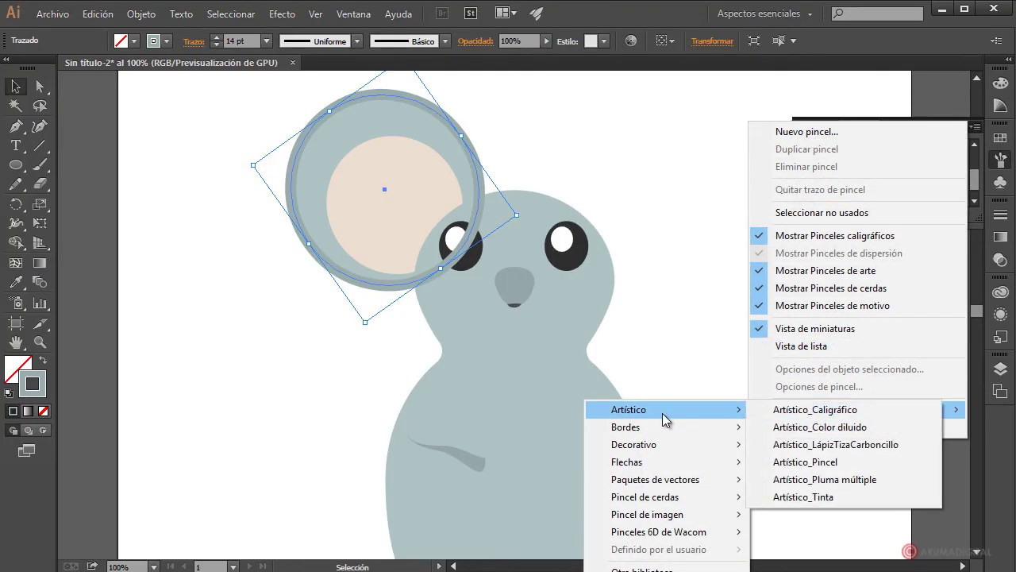
click(798, 497)
- Enlarge the Artístico_Tinta library beside the mouse and apply its brush with a rounded start and tapered end to the ear outline
drag(274, 376, 247, 384)
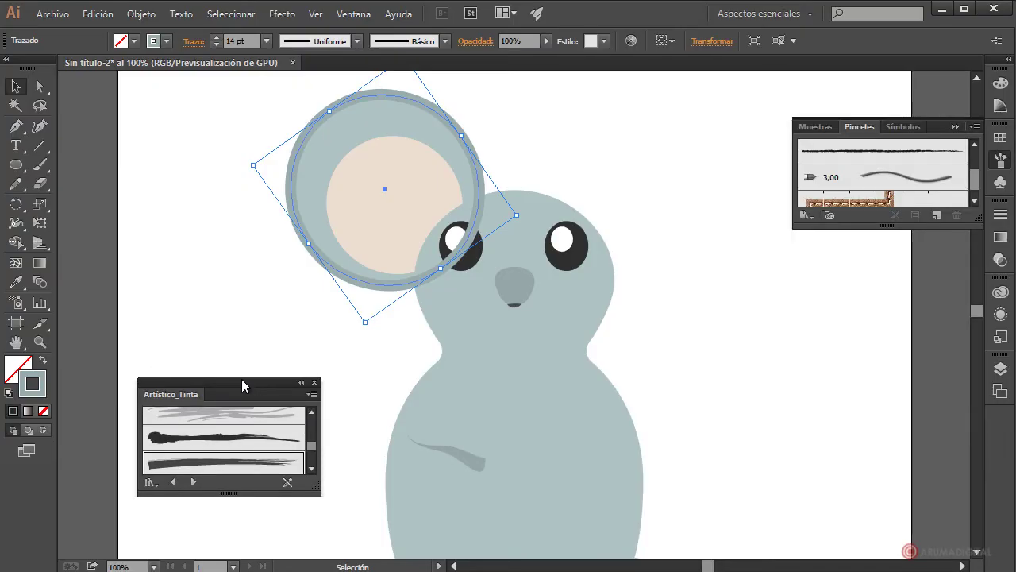
drag(241, 379, 215, 268)
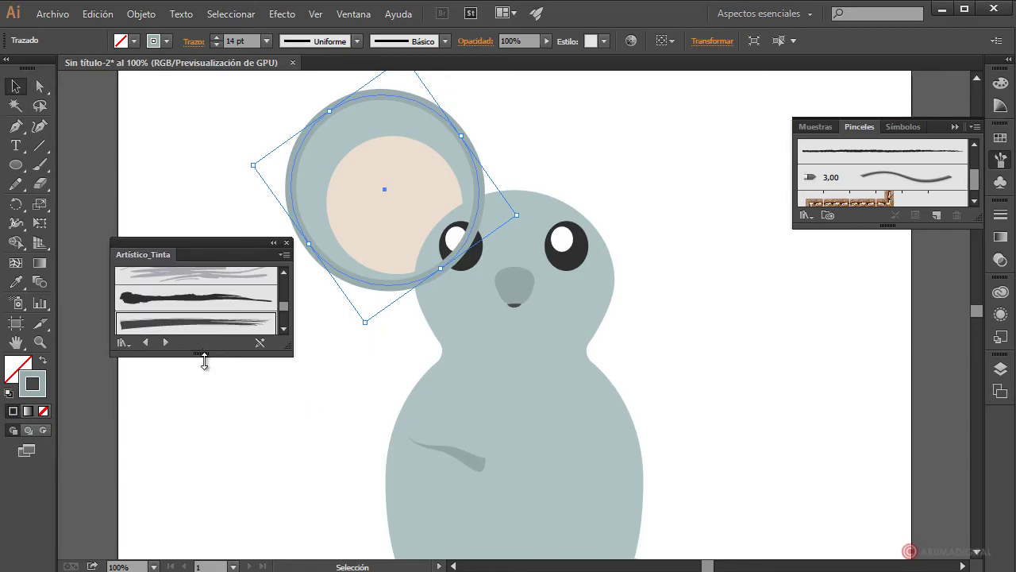
drag(204, 357, 204, 516)
click(204, 434)
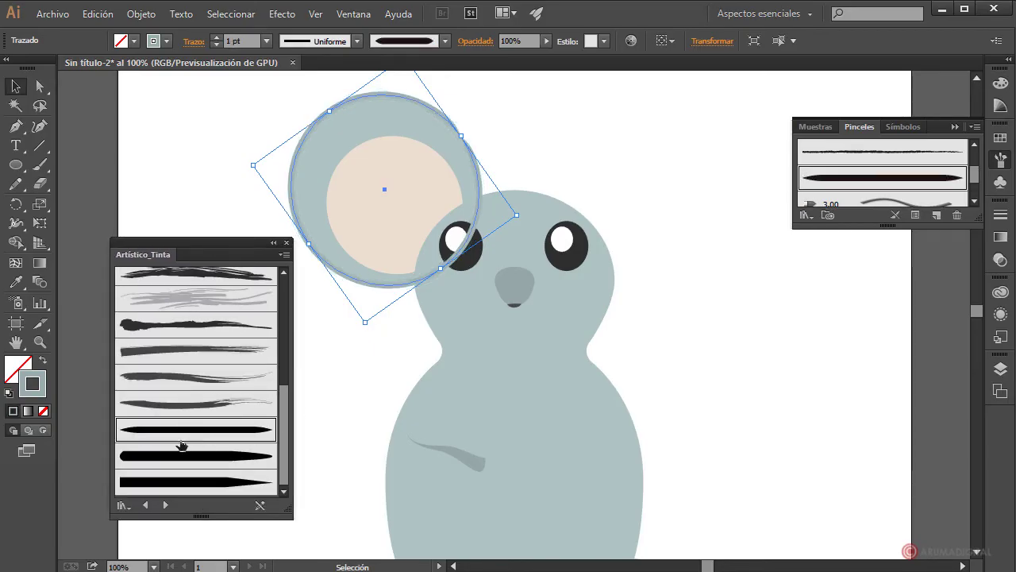
click(204, 458)
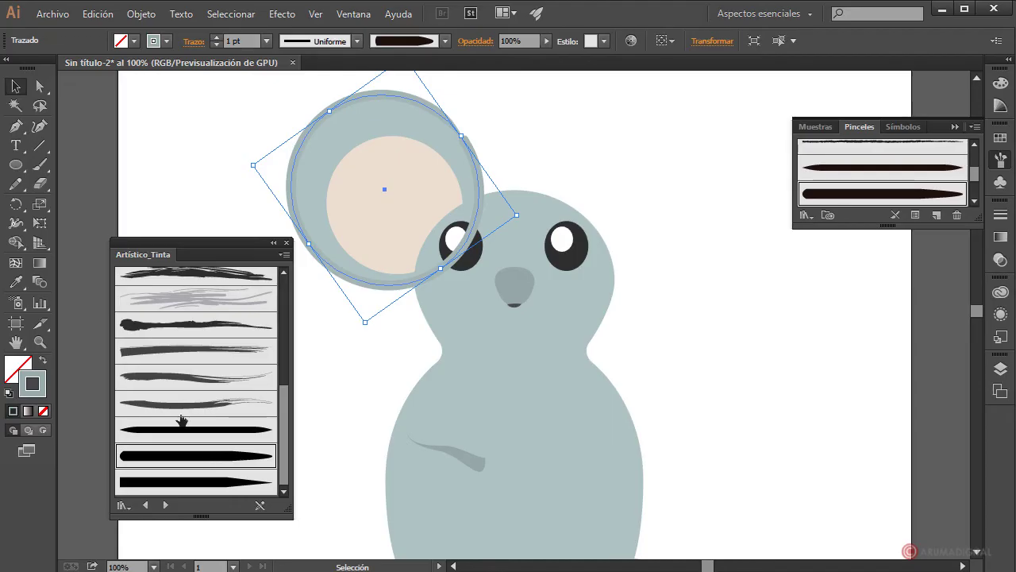
- Try several Artístico_Tinta brushes on the ear outline and settle on Pluma estilográfica
click(197, 333)
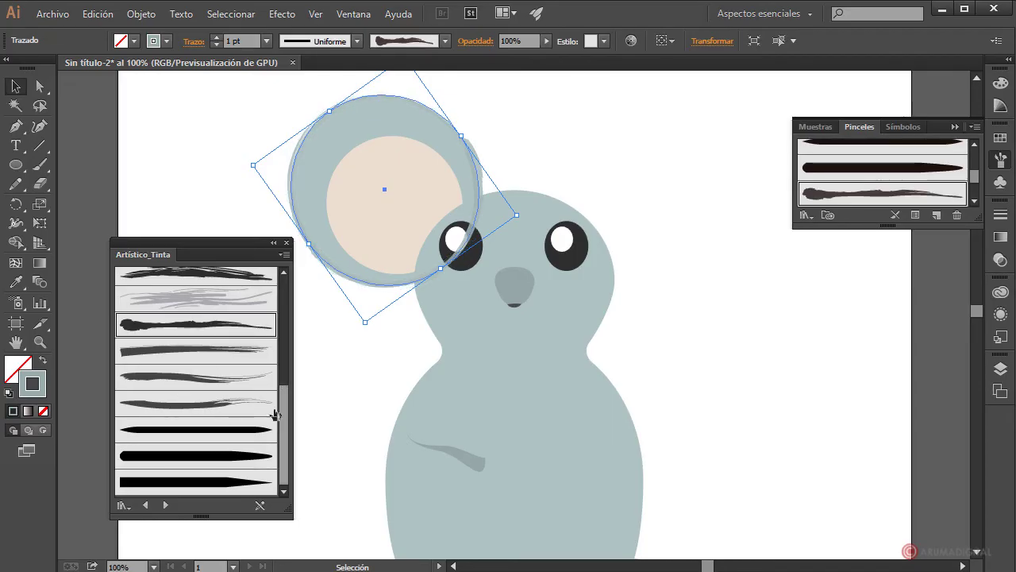
click(185, 357)
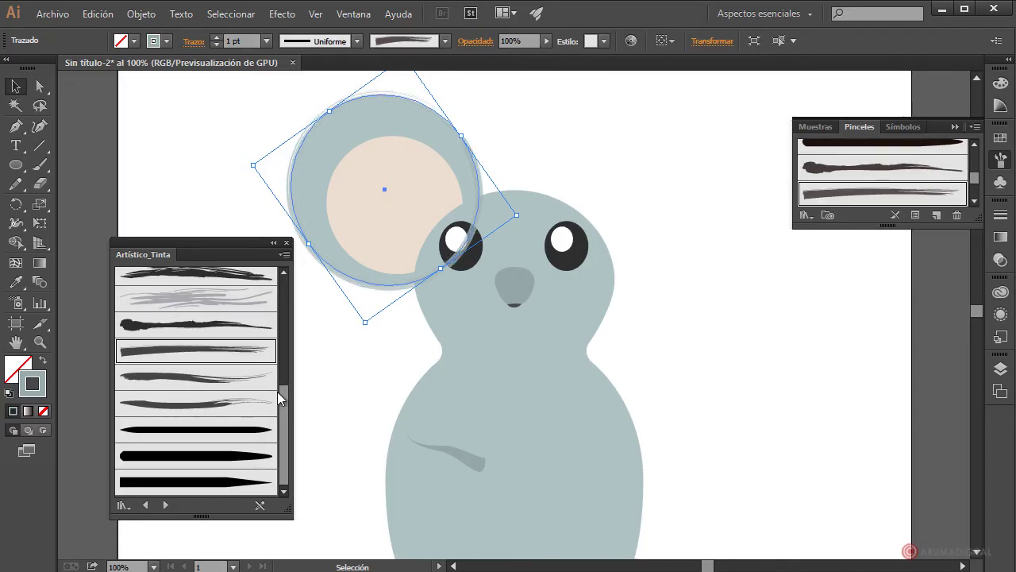
mouse_move(283, 391)
mouse_down()
mouse_move(292, 329)
mouse_move(295, 411)
mouse_move(302, 350)
mouse_move(291, 406)
mouse_up()
click(203, 433)
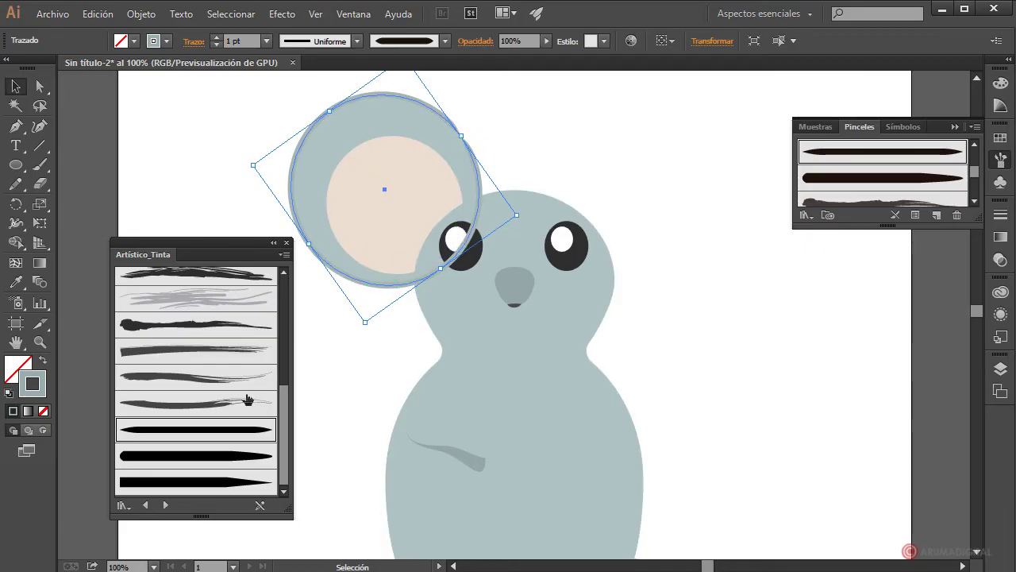
mouse_move(284, 431)
mouse_down()
mouse_move(292, 376)
mouse_move(294, 386)
mouse_up()
click(214, 433)
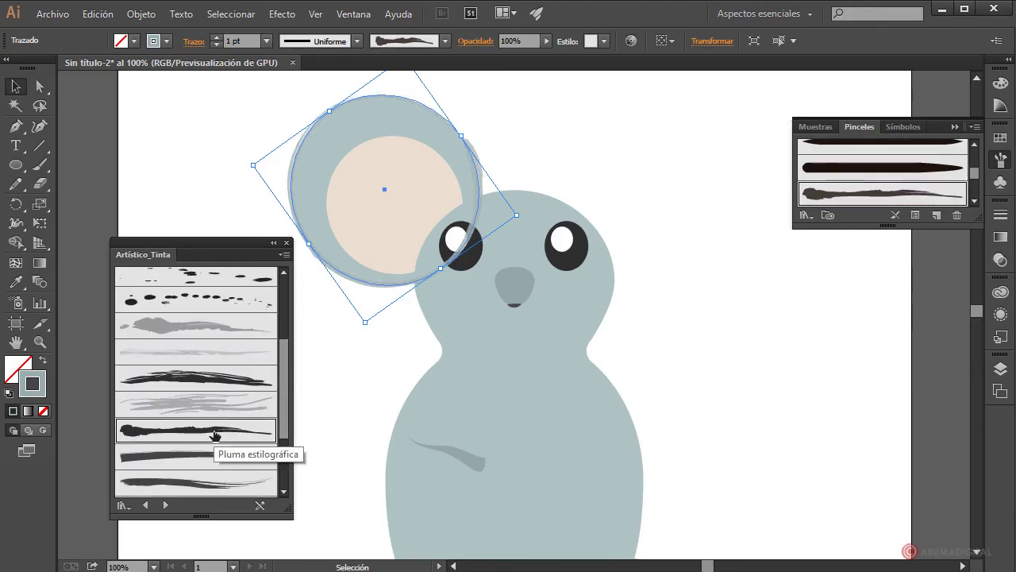
click(680, 130)
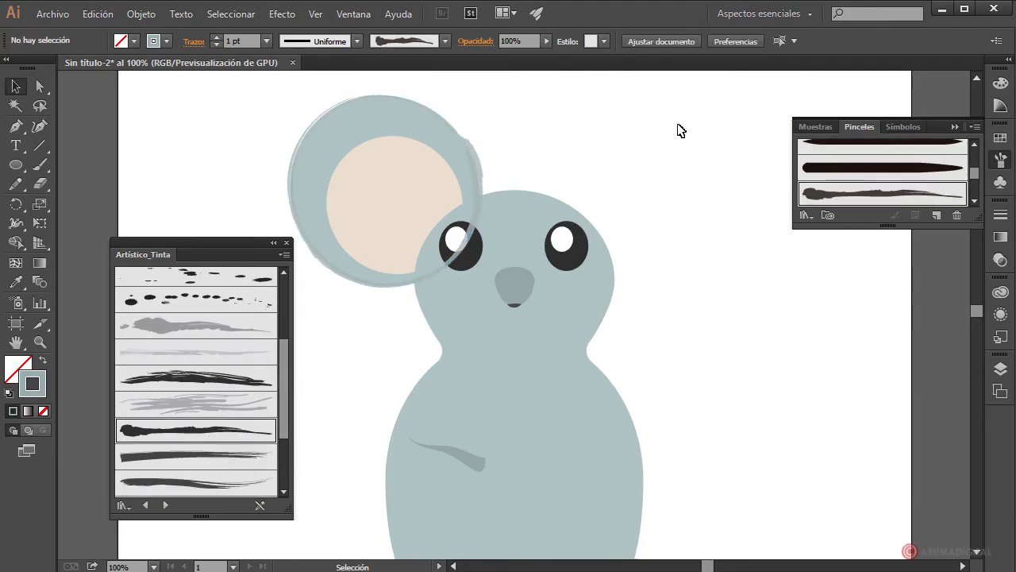
- Darken the ear outline's stroke colour to S 8.39 and B 56.08
click(481, 168)
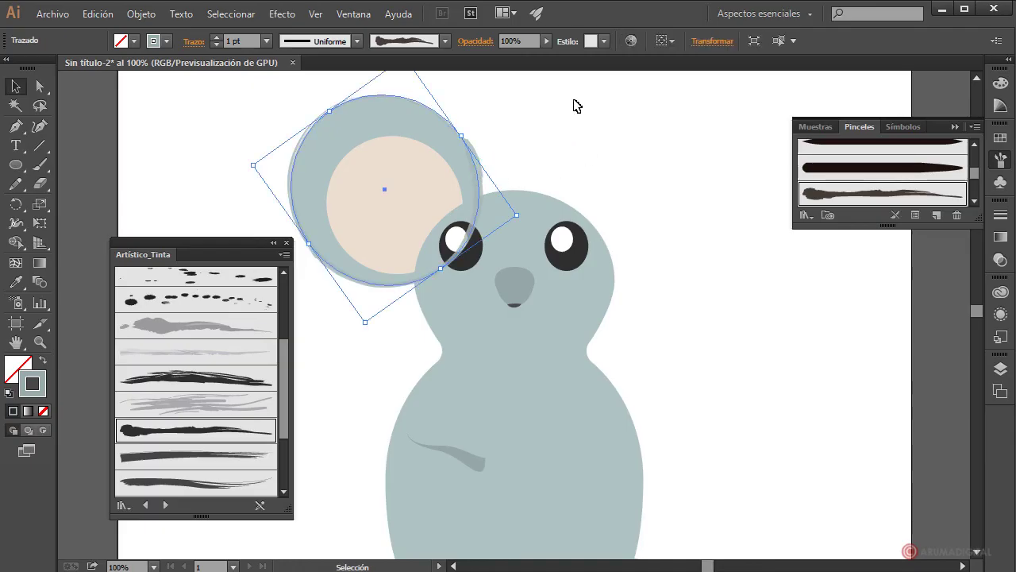
click(1000, 82)
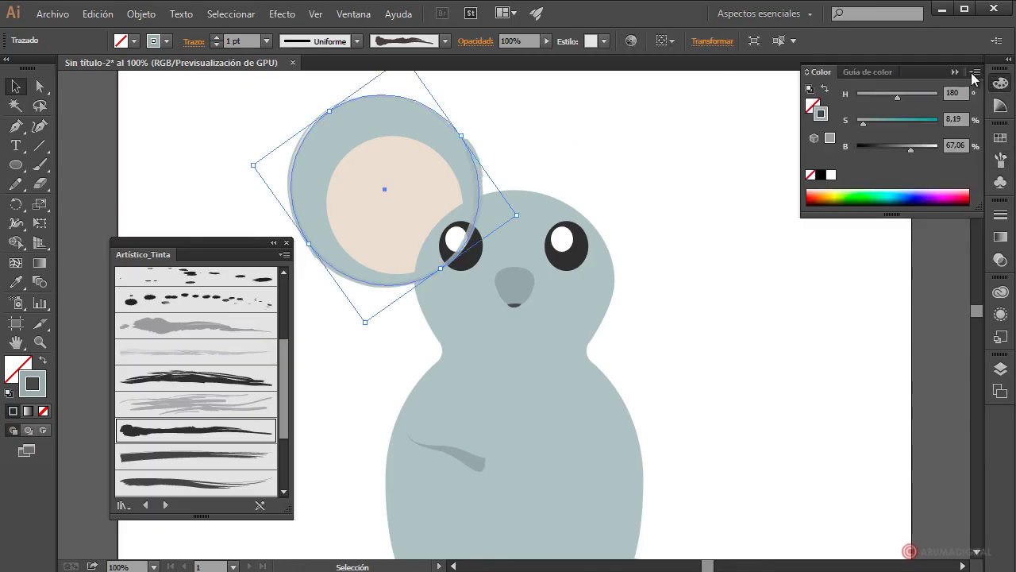
drag(910, 152, 901, 150)
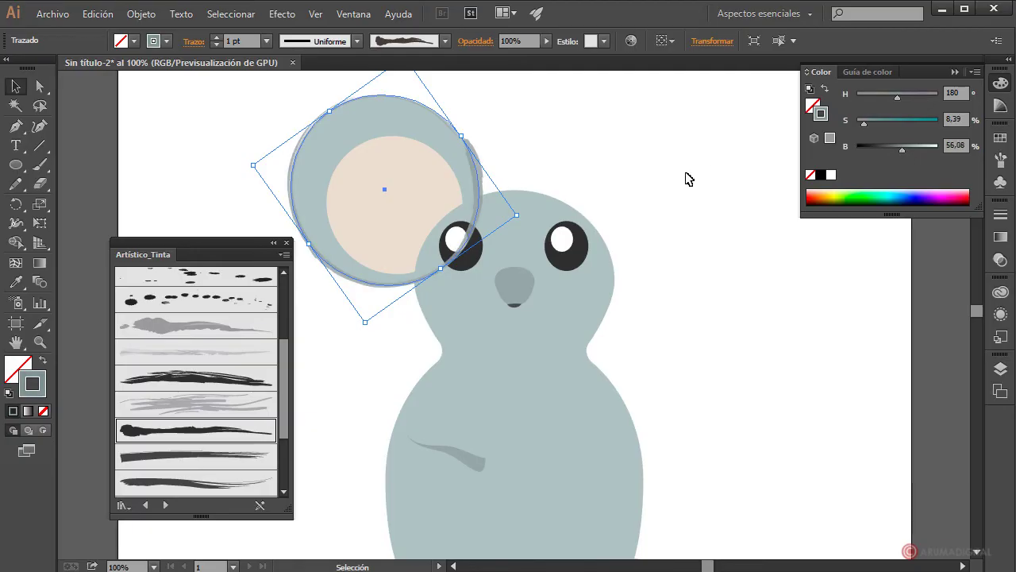
click(711, 226)
- Move the ear outline one level backward, and send it all the way to the back behind the mouse's head
click(479, 182)
right_click(480, 182)
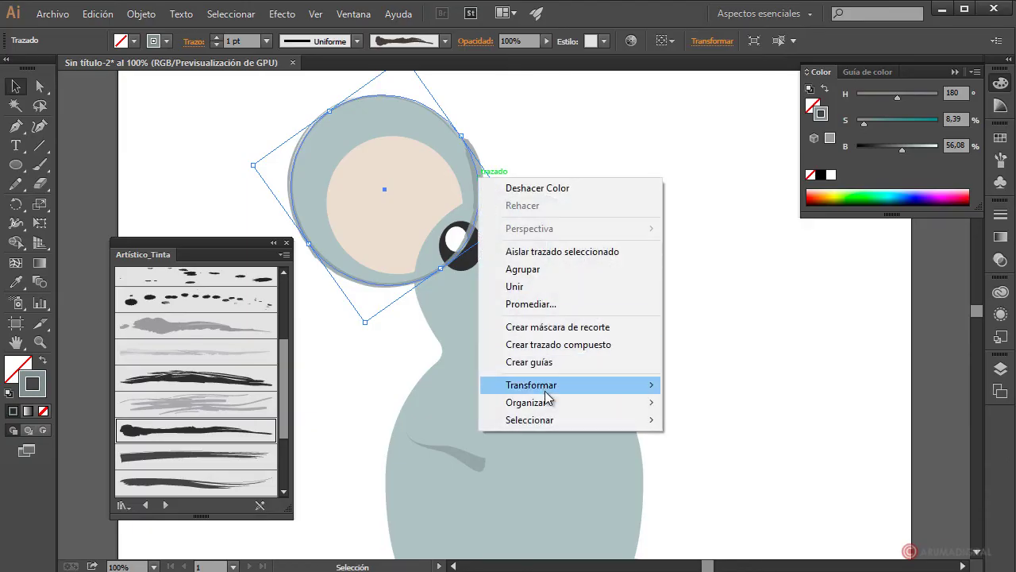
mouse_move(550, 402)
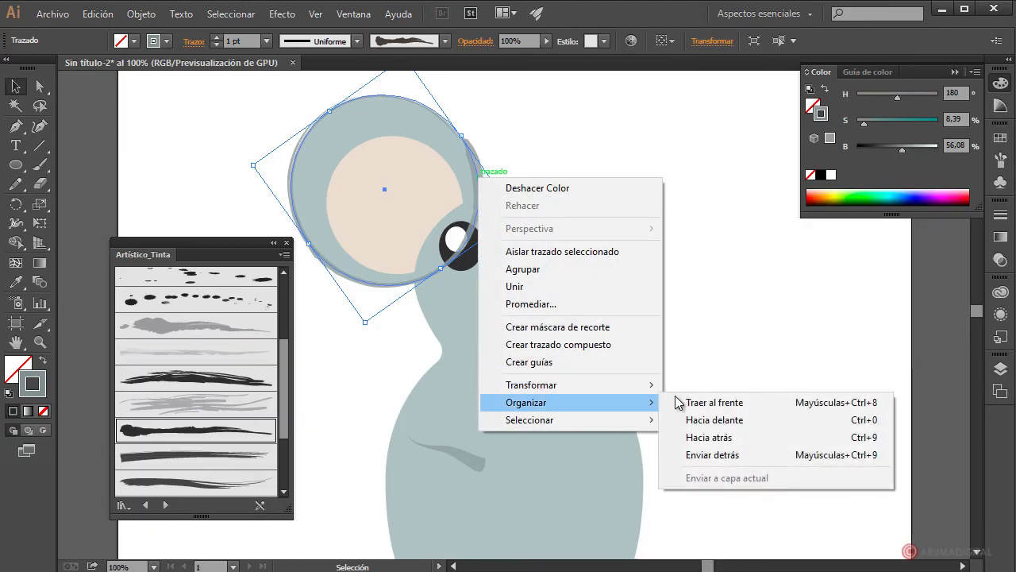
click(709, 438)
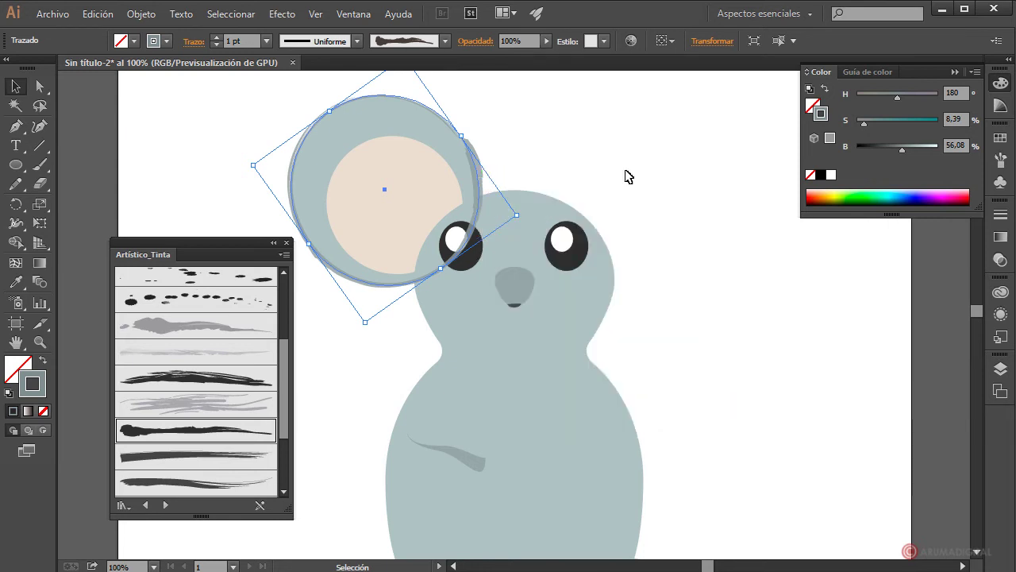
right_click(480, 174)
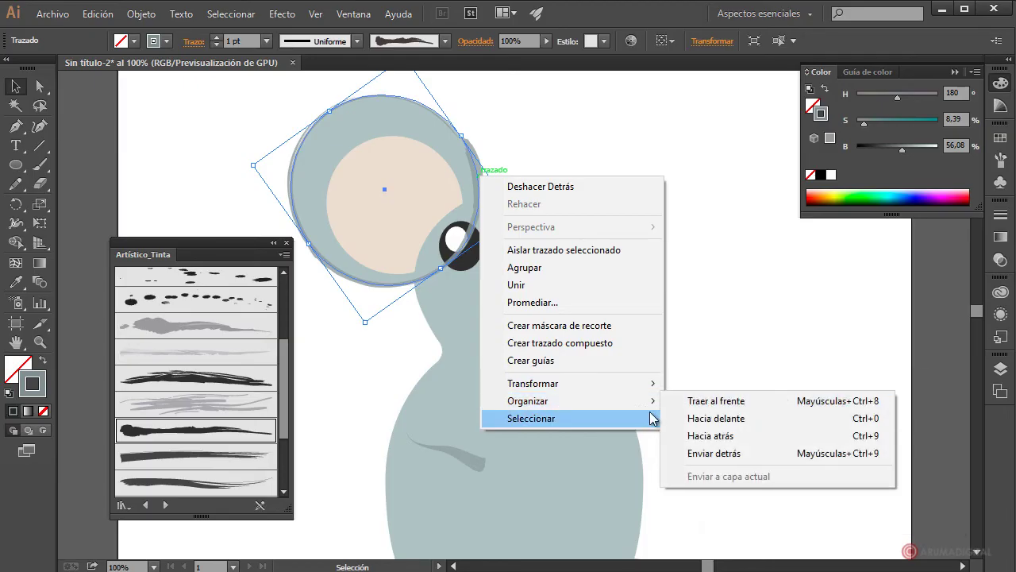
mouse_move(644, 401)
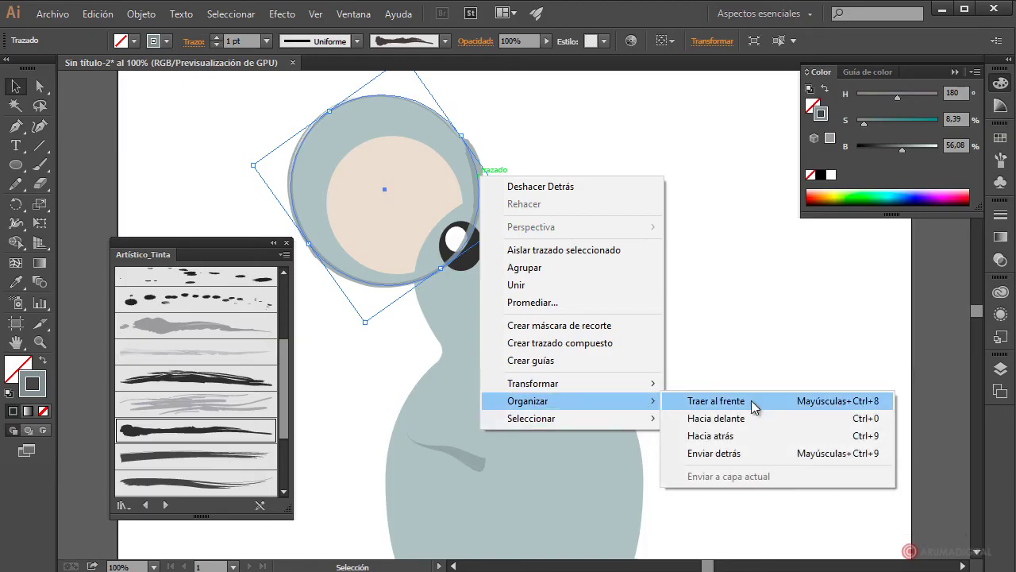
click(724, 454)
click(690, 210)
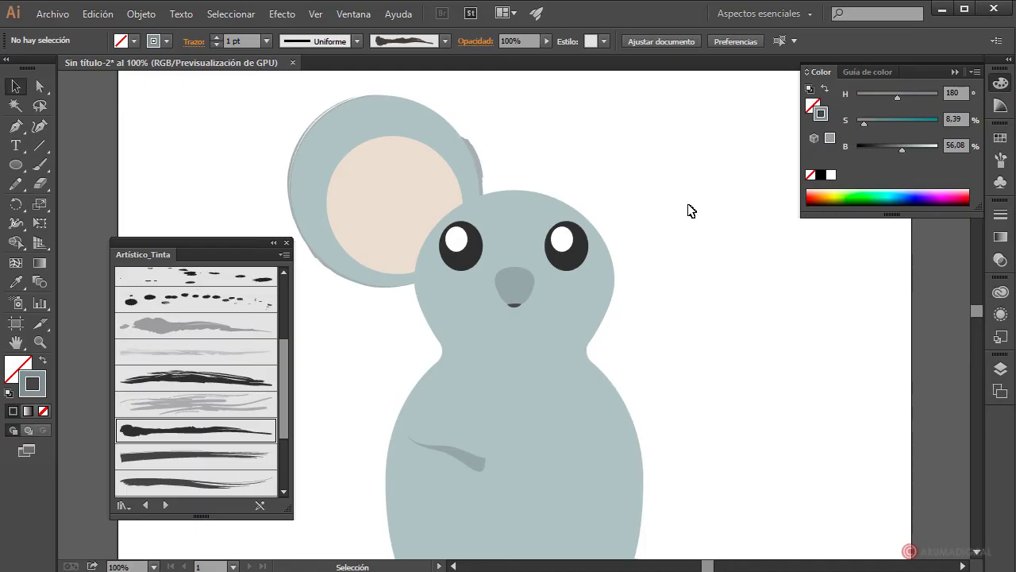
click(478, 158)
key(a)
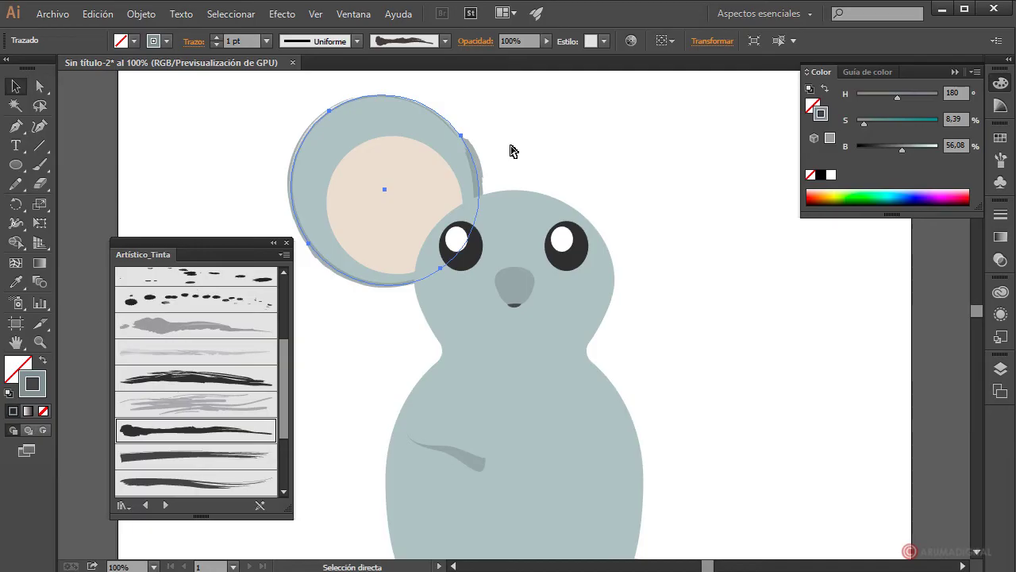
key(v)
click(665, 153)
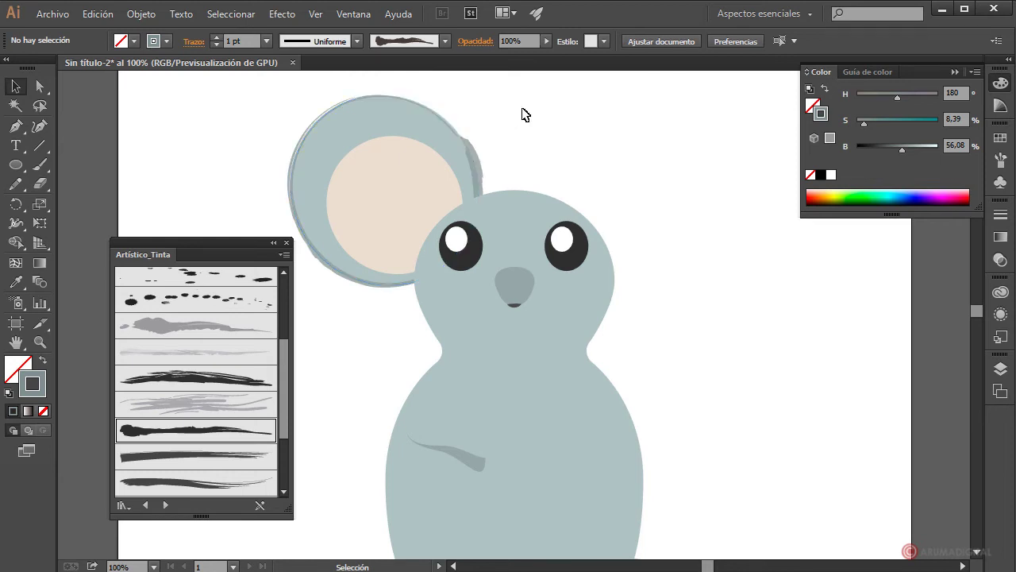
drag(523, 109, 384, 162)
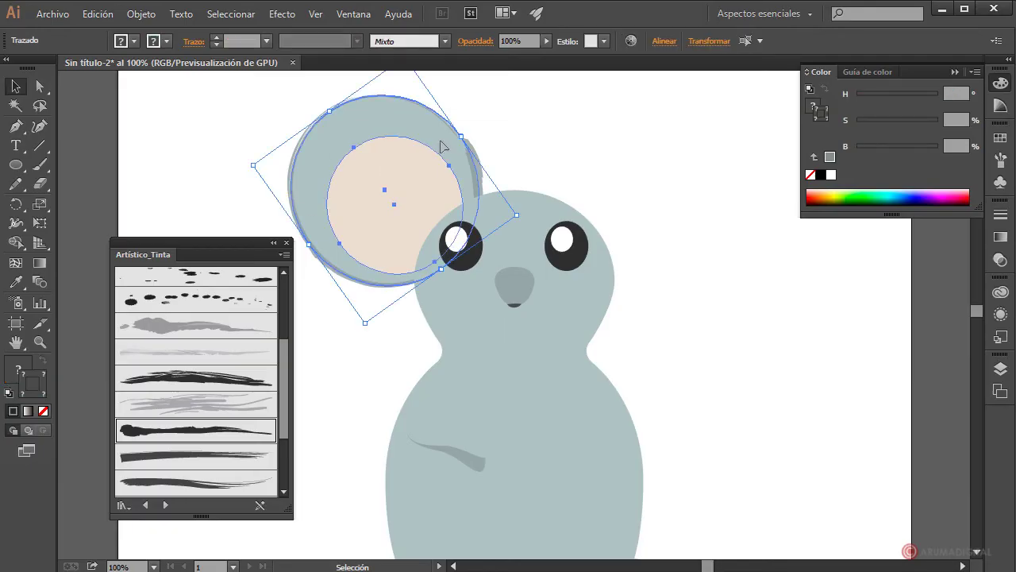
click(509, 121)
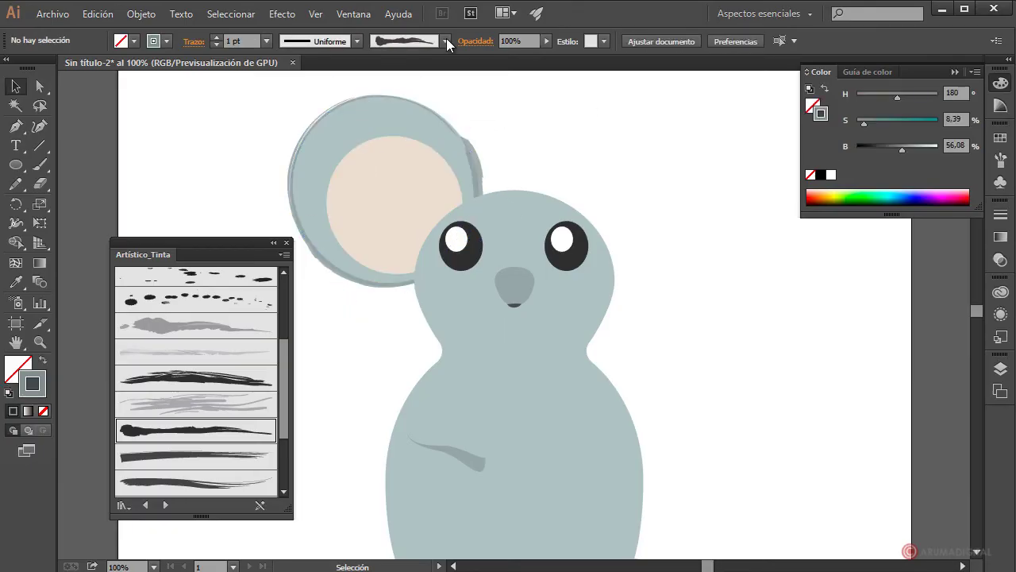
- Copy the beige inner-ear circle onto the blank area beside the mouse and fill the copy with the ear's grey-teal
click(371, 159)
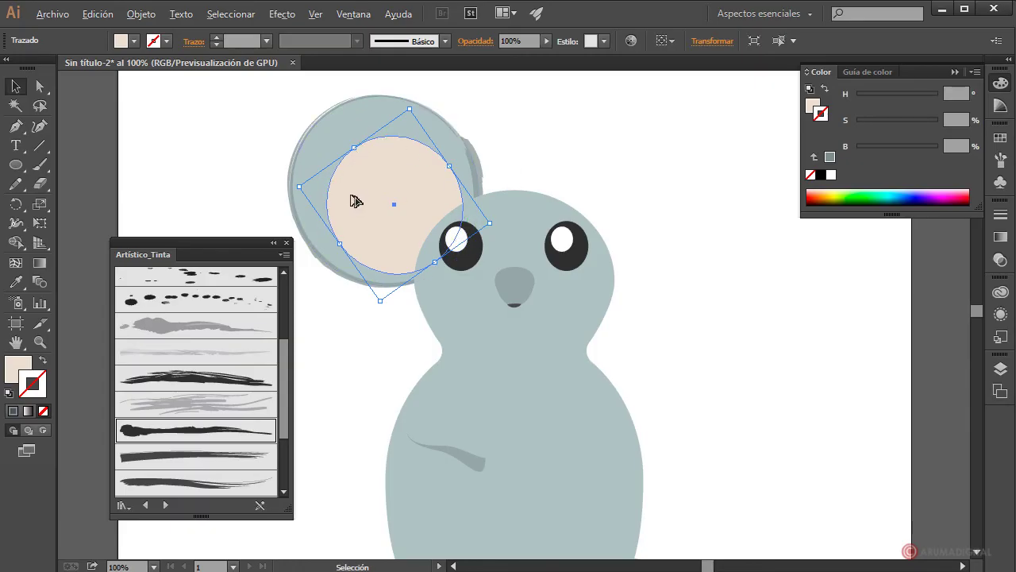
drag(358, 197, 711, 307)
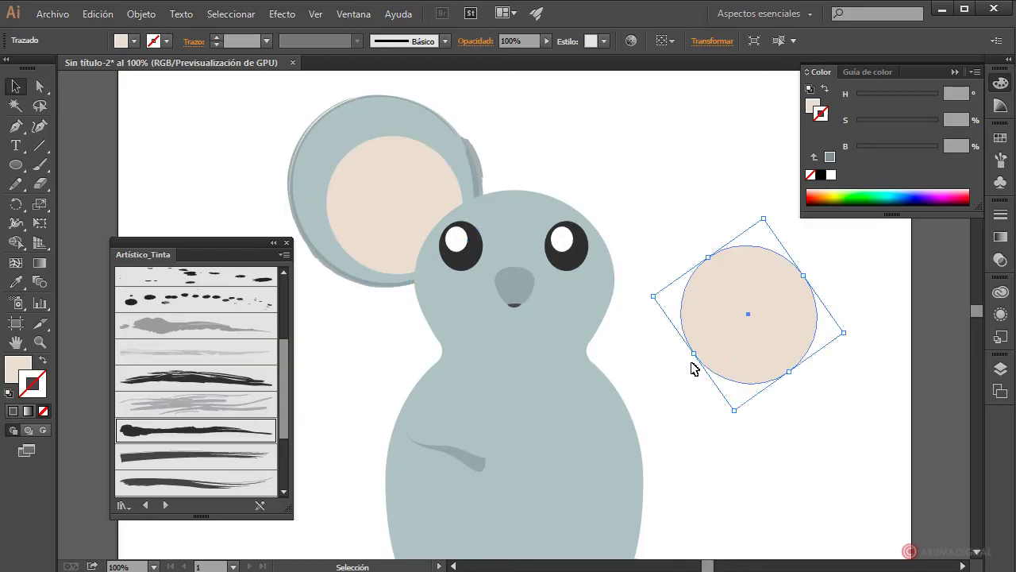
click(134, 40)
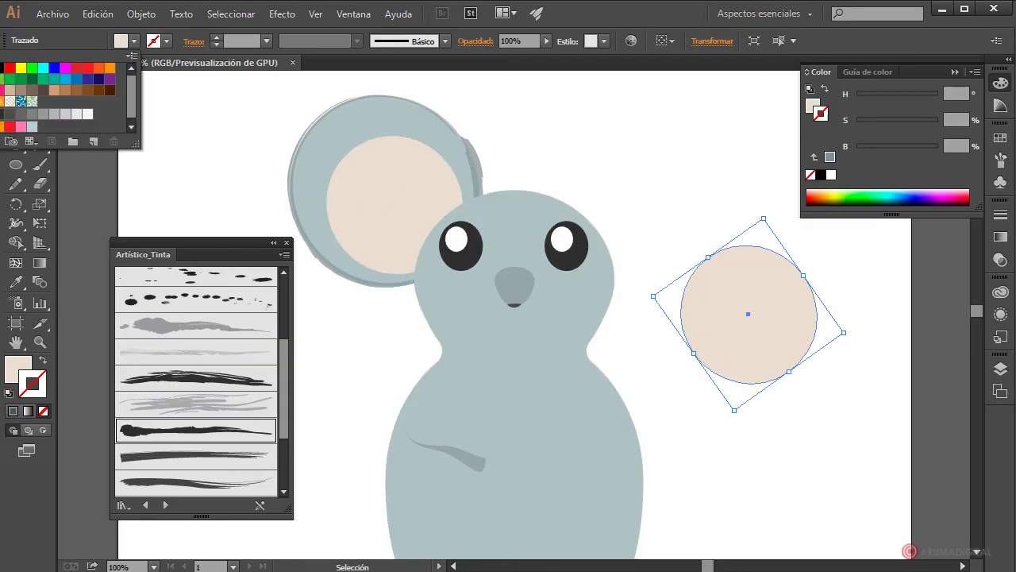
key(slash)
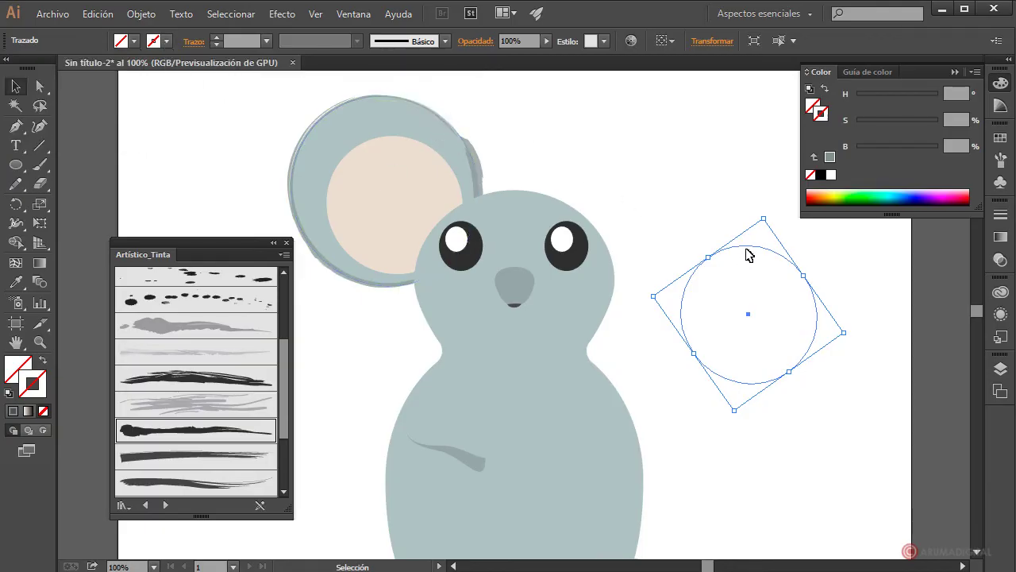
click(15, 282)
click(344, 119)
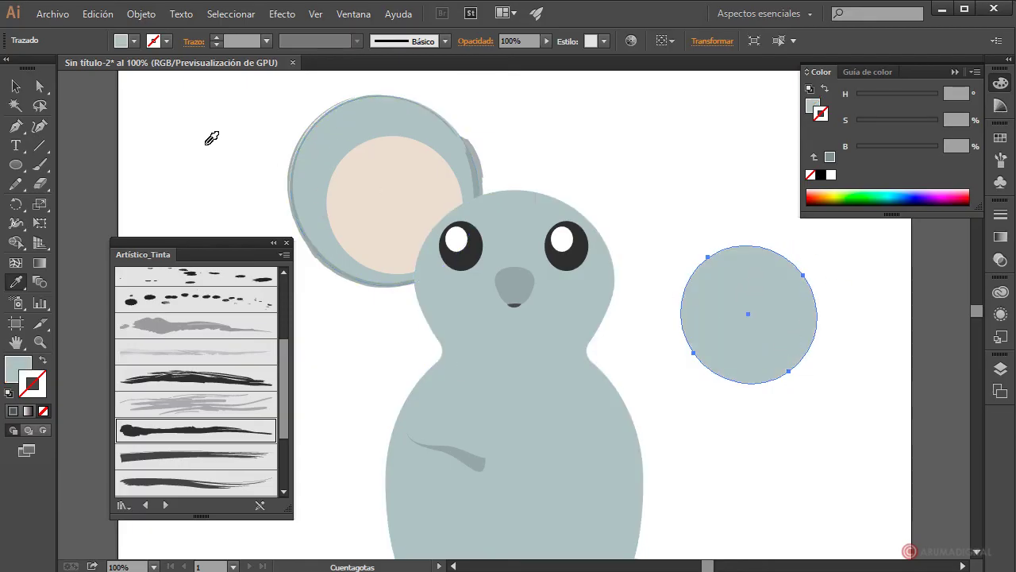
- Give the copied circle a darker grey-teal stroke, trying 2 pt and 7 pt weights, and apply the Pluma estilográfica brush to it
click(169, 42)
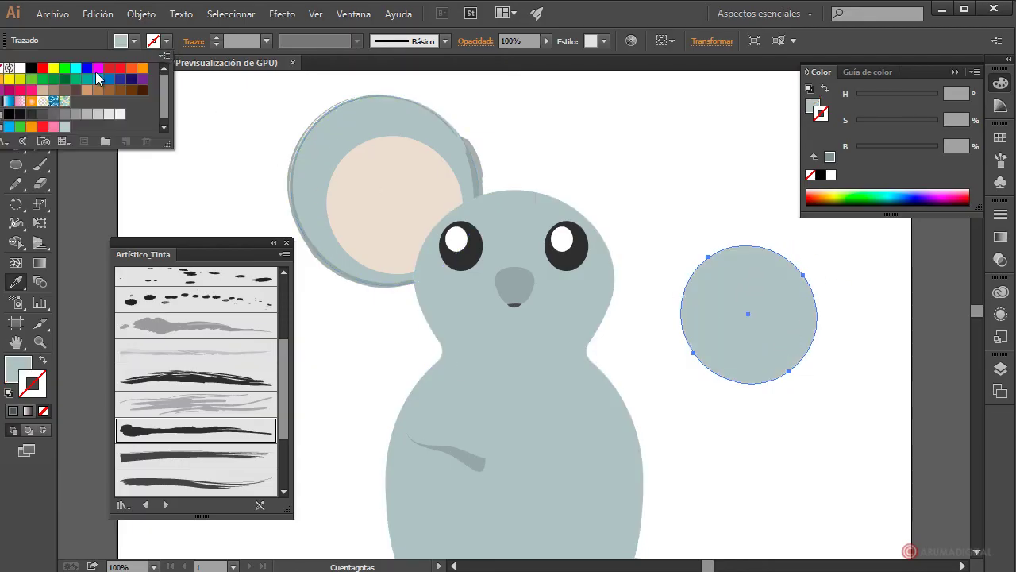
click(266, 41)
click(286, 131)
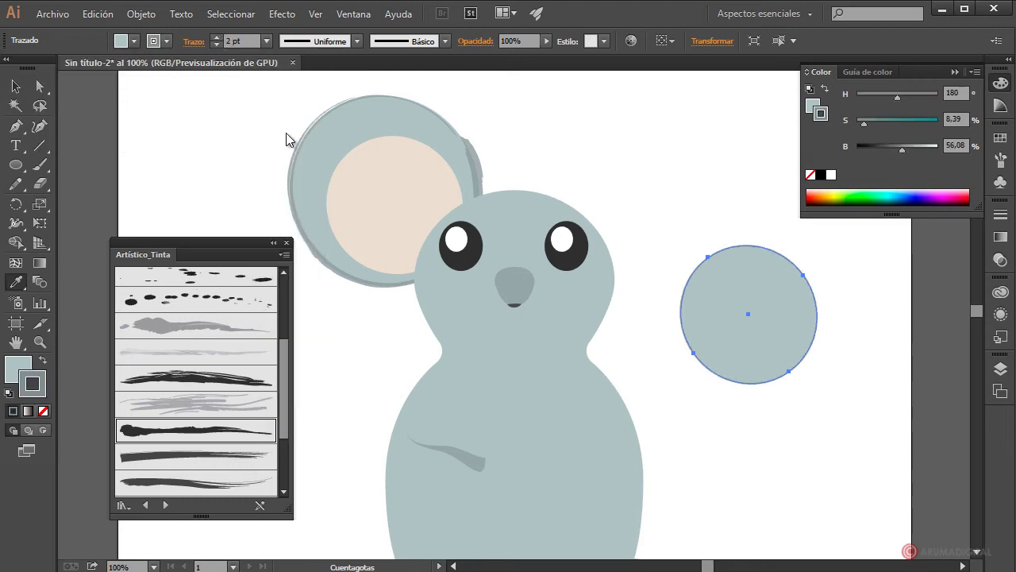
click(266, 42)
click(284, 215)
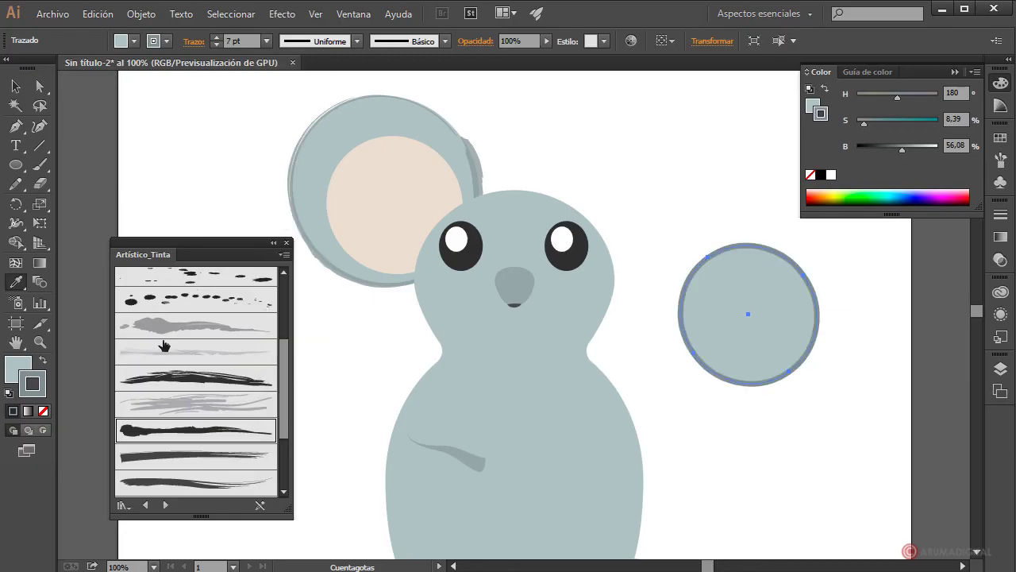
click(211, 431)
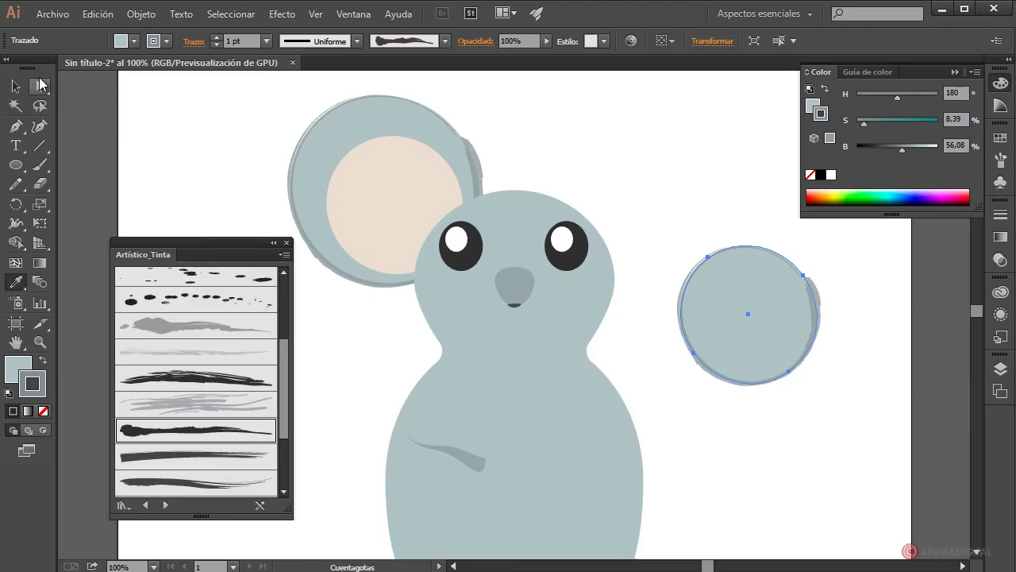
- Delete the lower segment of the copied circle's path to leave an open arc
key(a)
click(728, 418)
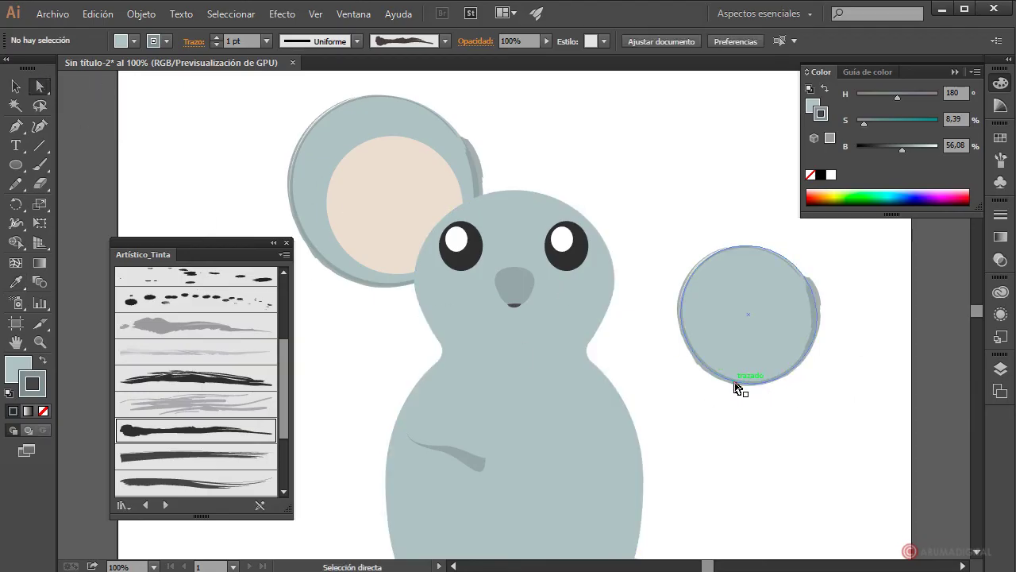
click(737, 389)
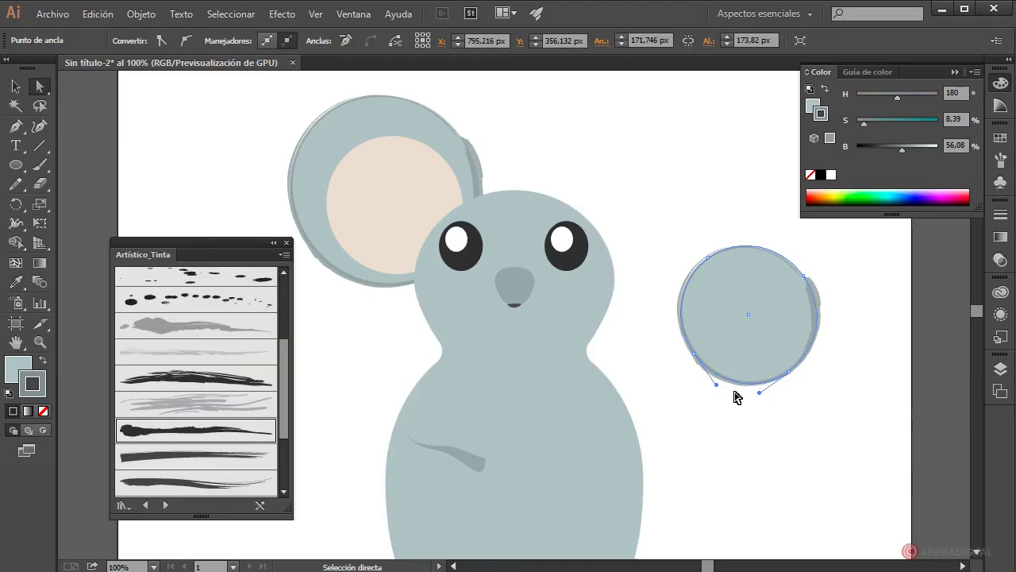
key(Delete)
click(744, 444)
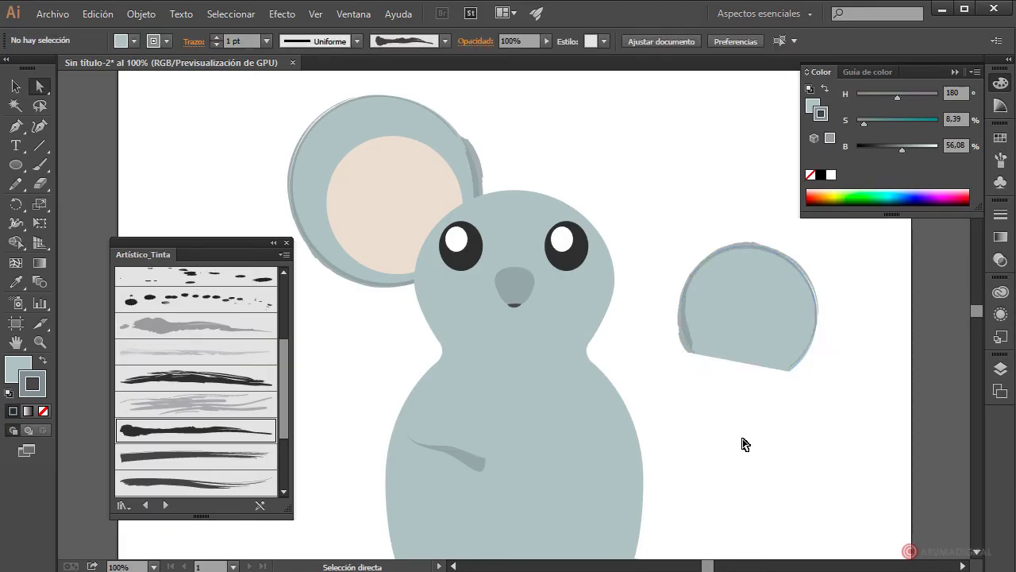
- Remove the open arc's fill and place the arc over the edge of the beige inner ear
click(16, 86)
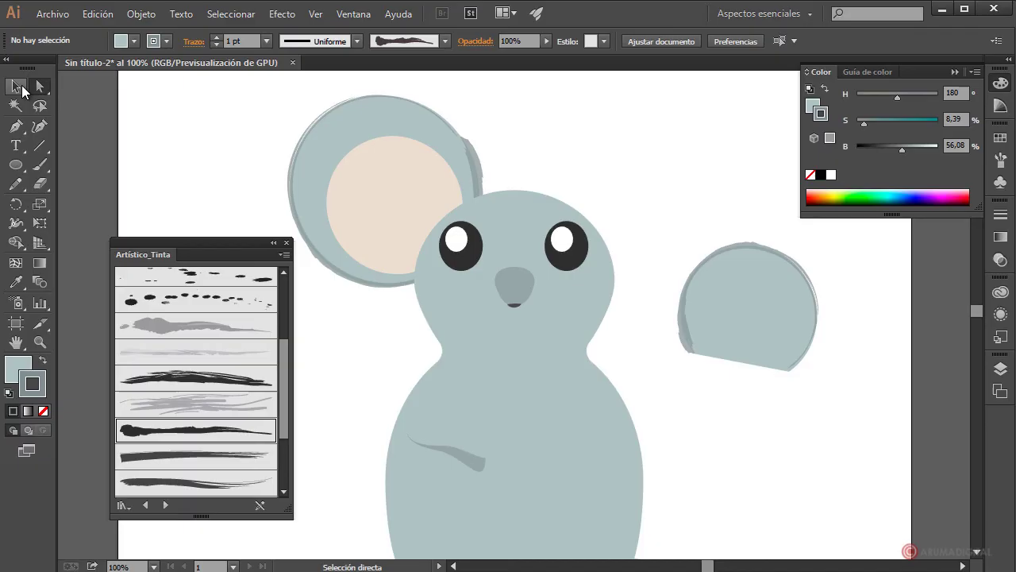
click(766, 290)
click(134, 42)
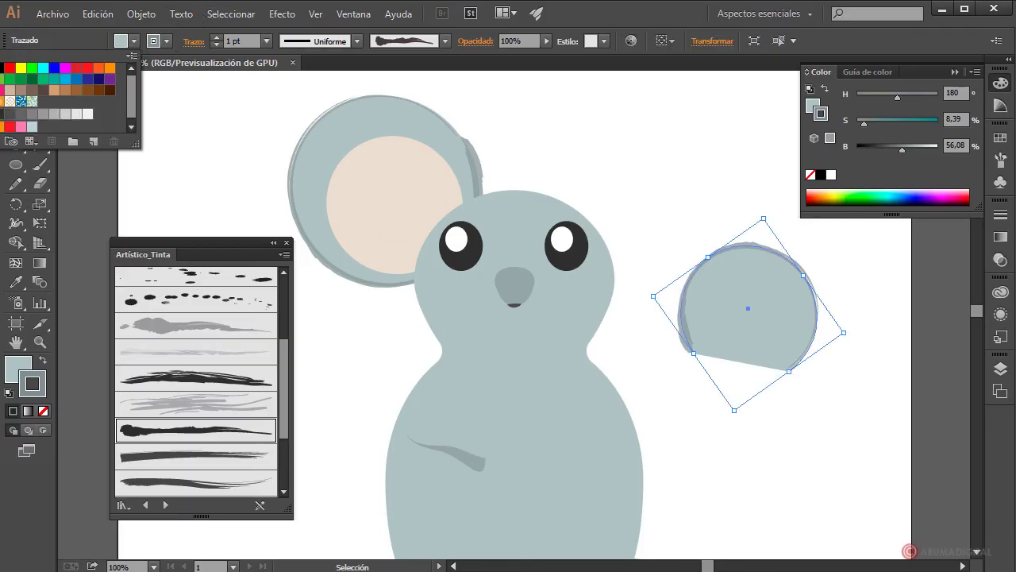
key(slash)
click(774, 283)
mouse_move(783, 260)
mouse_down()
mouse_move(508, 186)
mouse_move(446, 153)
mouse_move(437, 159)
mouse_up()
click(766, 344)
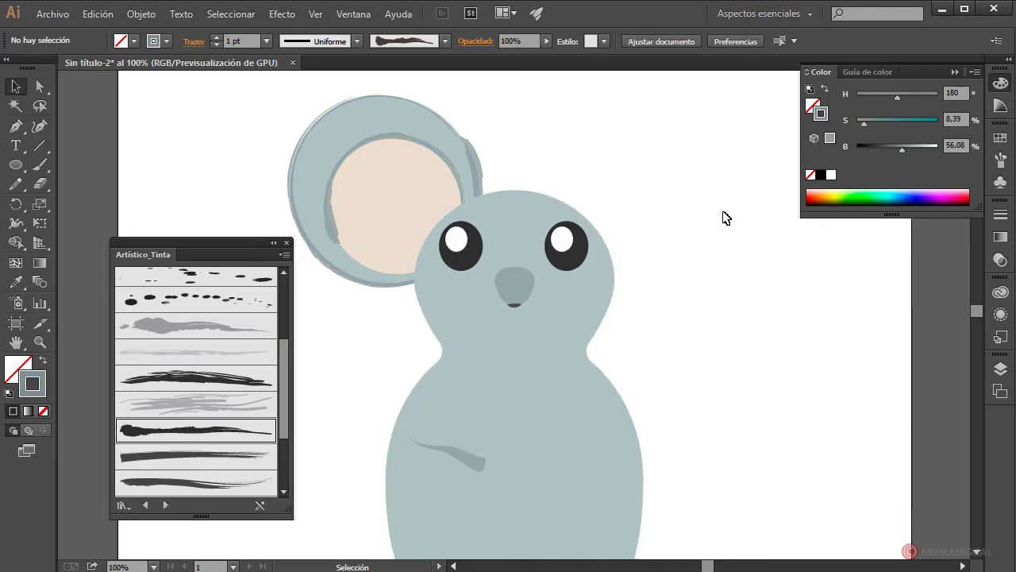
- Group the mouse's ear circles with their shaded brush outlines
scroll(726, 217, down, 1)
scroll(725, 218, up, 2)
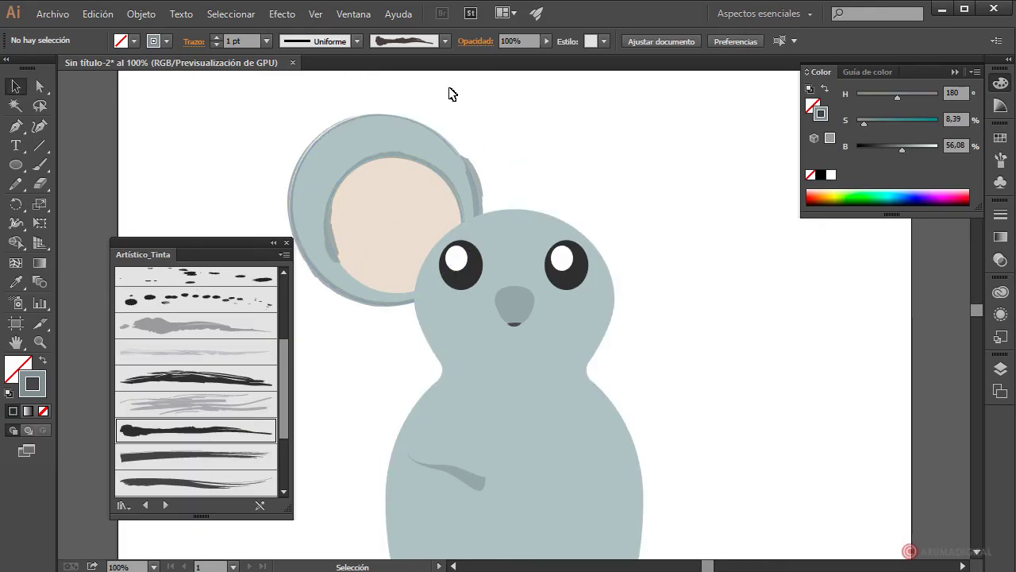
drag(449, 94, 357, 186)
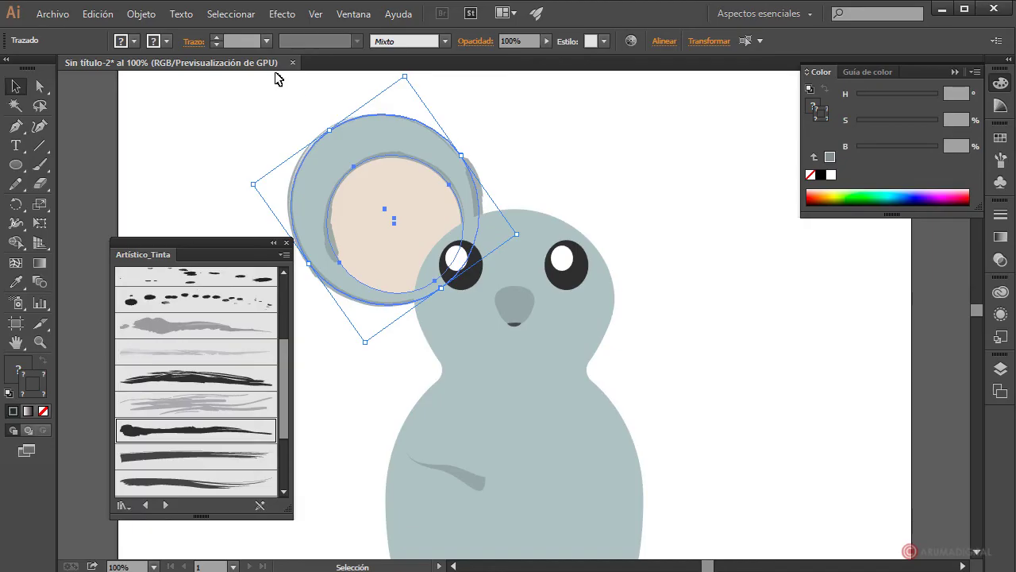
click(141, 14)
click(163, 73)
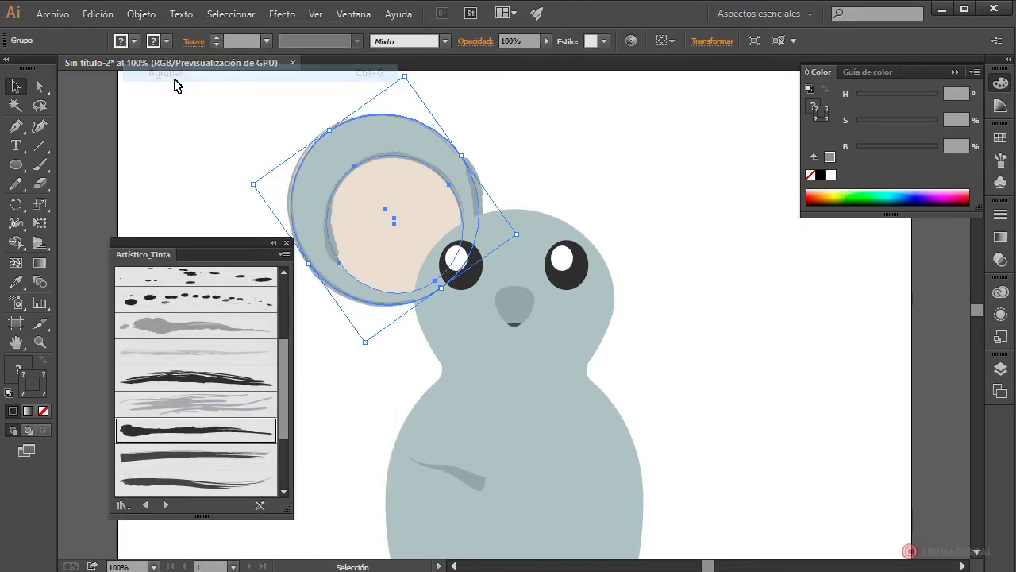
- Reflect a copy of the grouped ear across the vertical axis and place it on the opposite side of the head
click(142, 13)
mouse_move(322, 35)
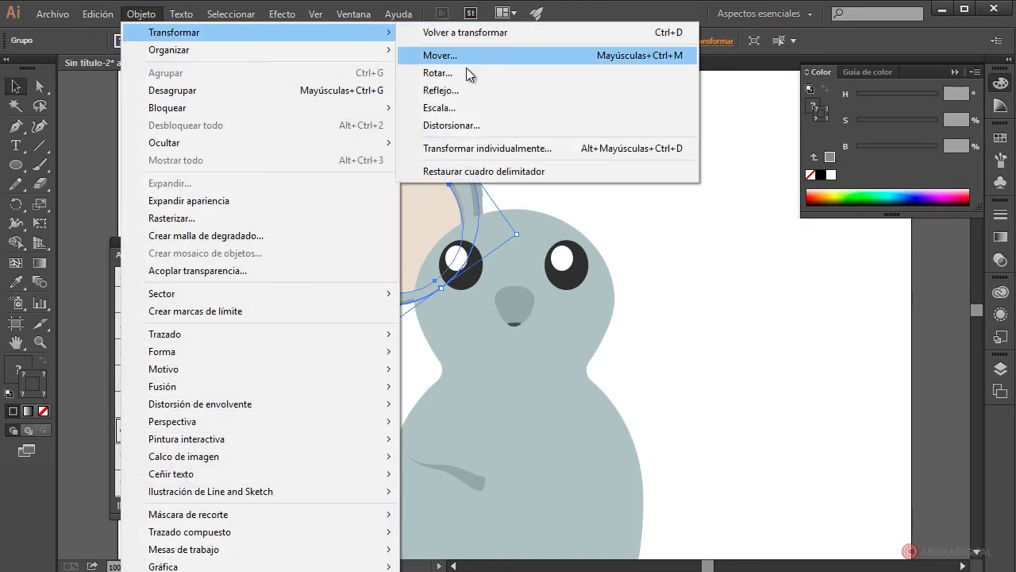
click(449, 92)
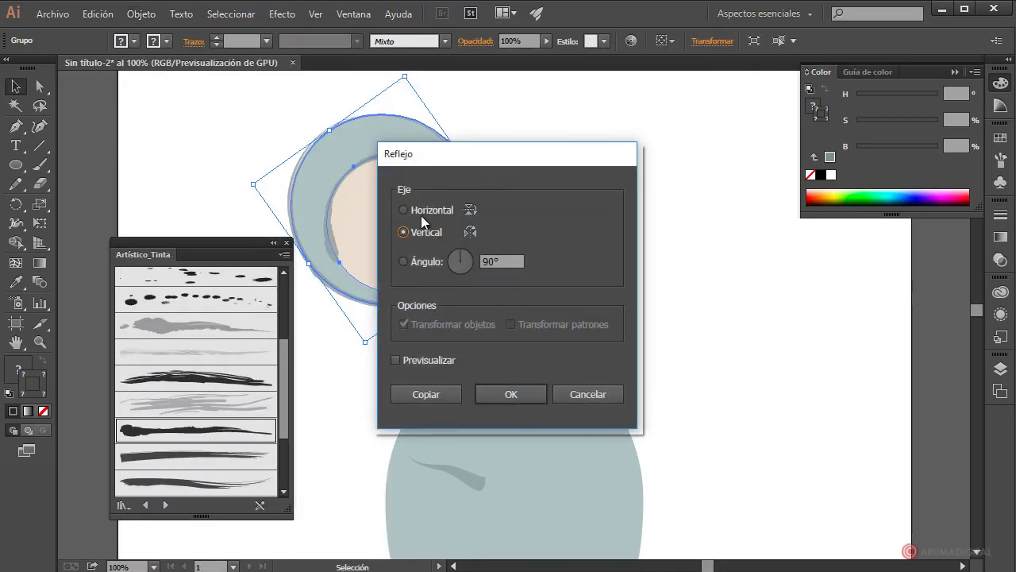
click(420, 397)
drag(452, 183, 637, 211)
click(783, 386)
- Examine both shaded ears against the mouse's head and body
scroll(783, 386, down, 1)
scroll(783, 385, up, 1)
click(712, 401)
scroll(710, 408, down, 1)
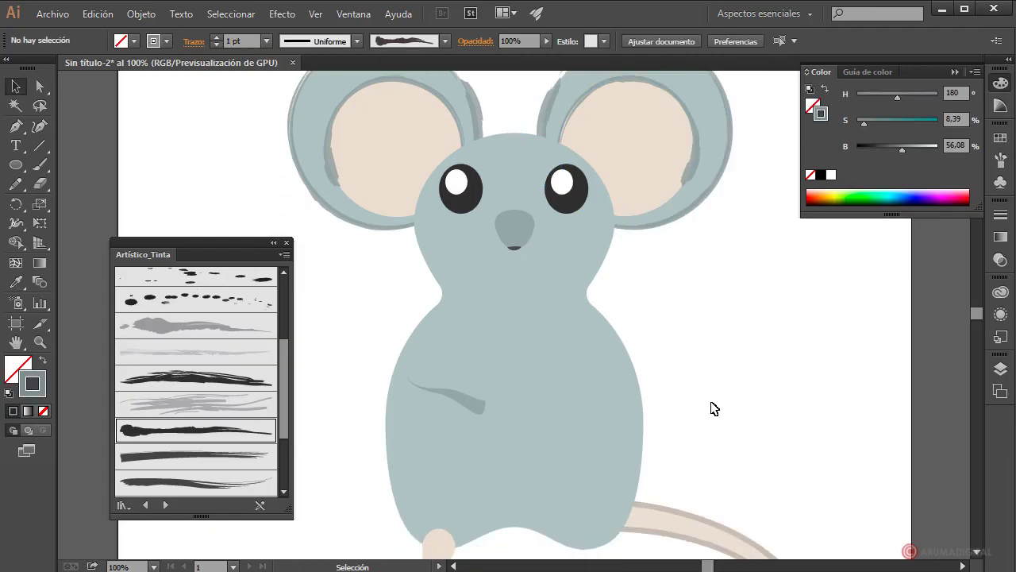
scroll(710, 408, up, 1)
scroll(714, 408, down, 1)
scroll(713, 387, down, 1)
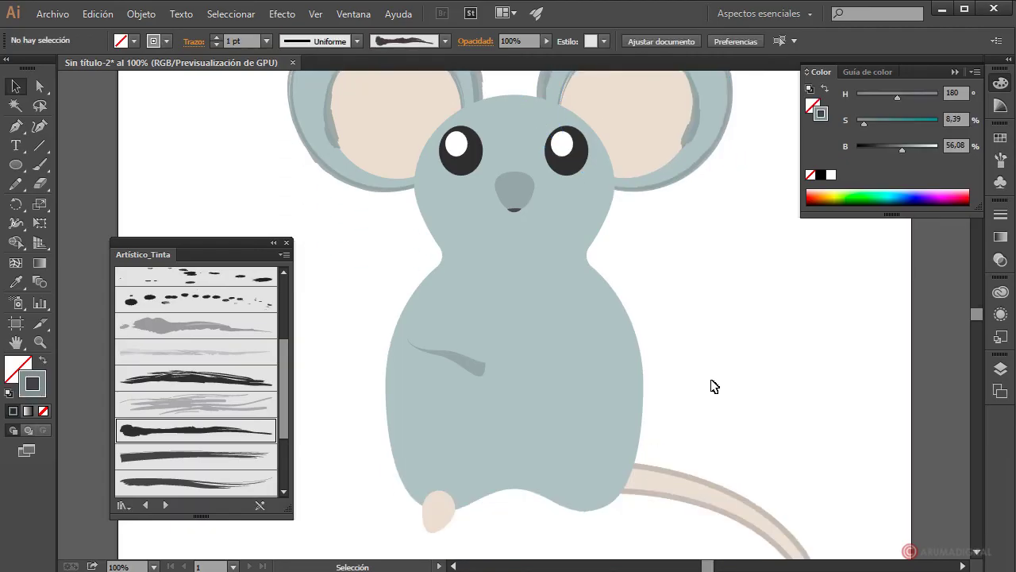
scroll(712, 387, up, 2)
- Give the mouse's body a 12 pt darker grey-teal stroke and apply the same ink brush used on the ears
click(608, 359)
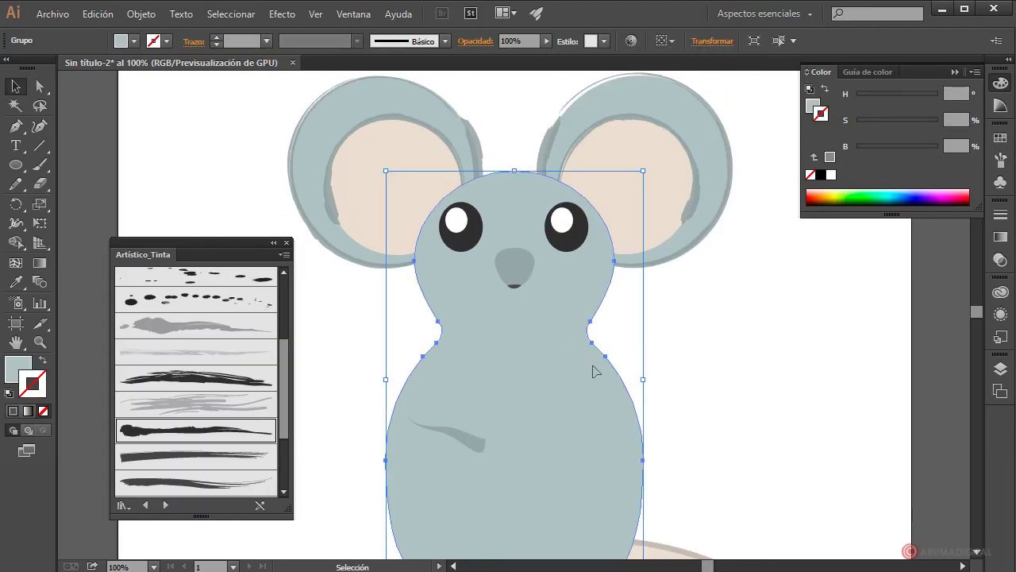
scroll(593, 368, down, 2)
scroll(559, 317, up, 3)
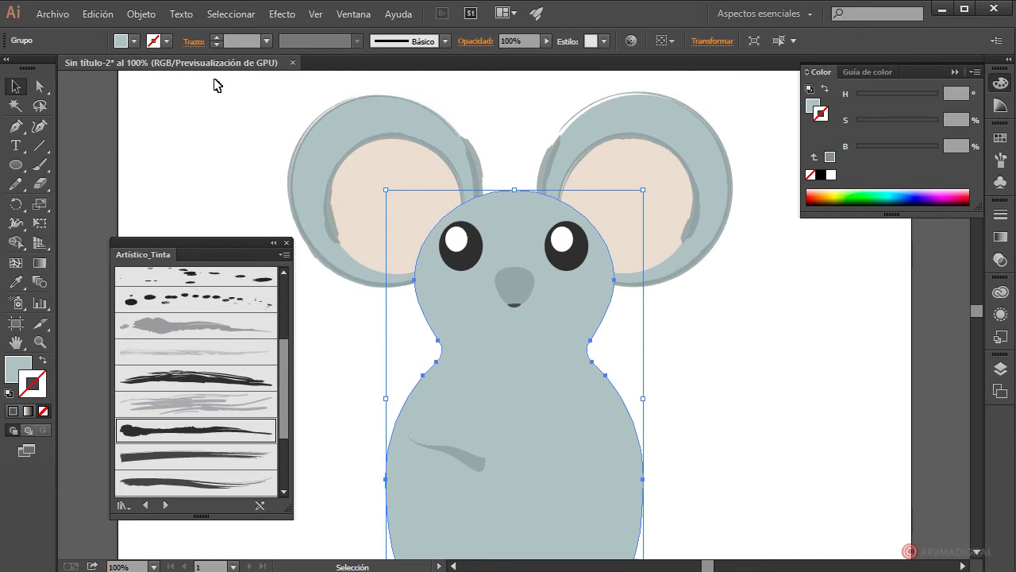
click(267, 42)
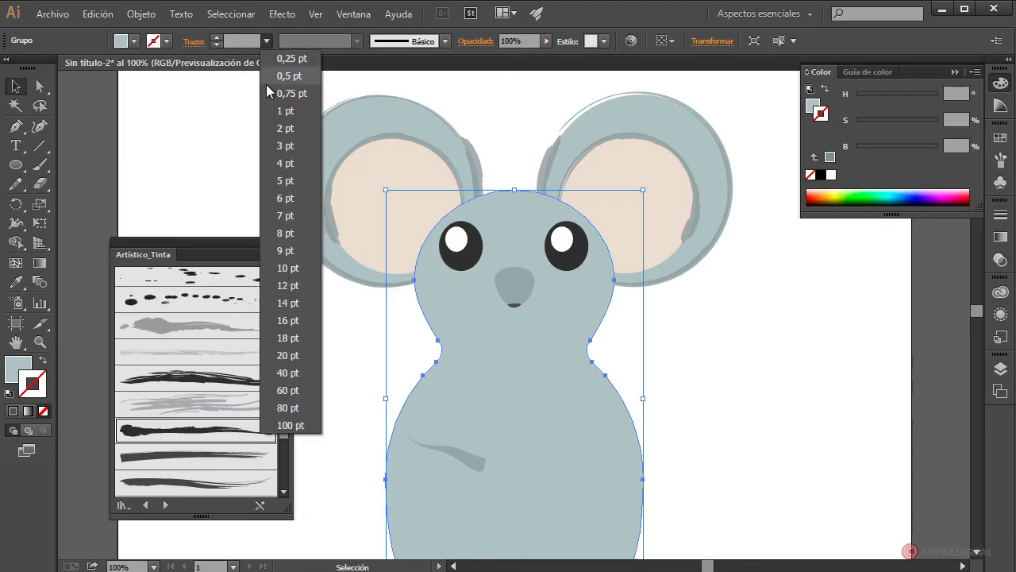
click(290, 283)
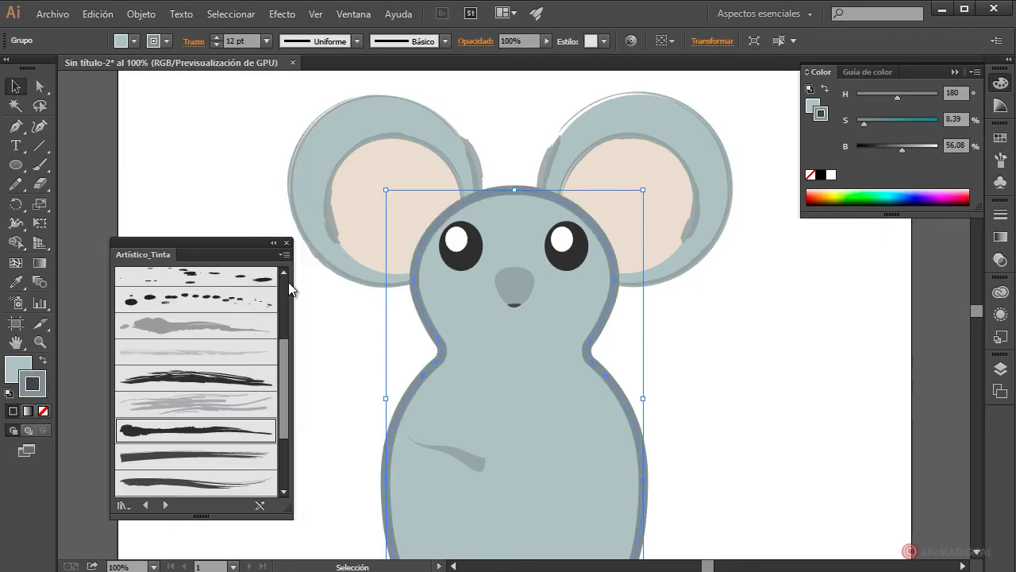
click(181, 440)
click(760, 411)
- Examine the brushed outline around the body from the head down to the tail
scroll(760, 411, down, 2)
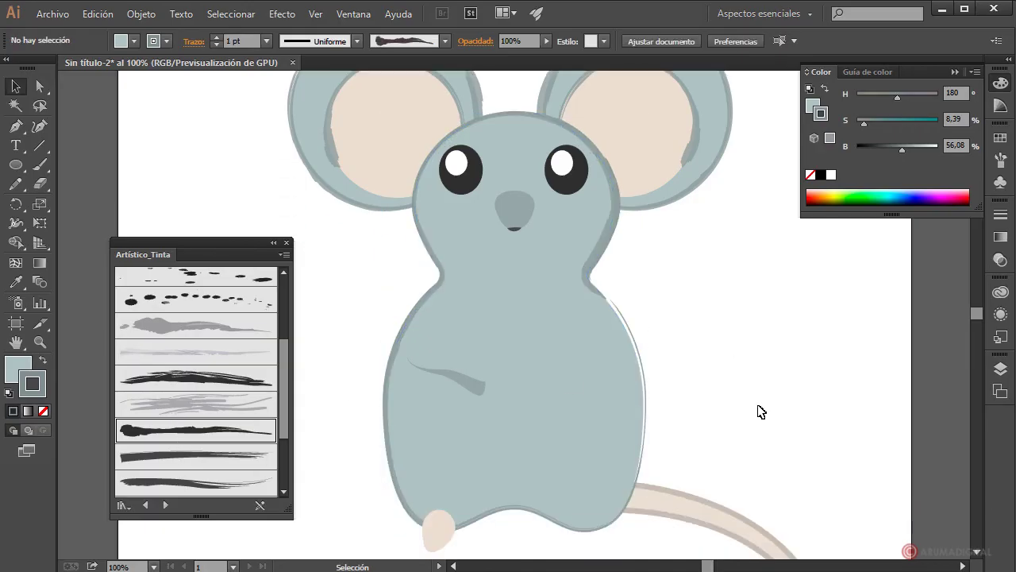
scroll(761, 411, up, 1)
scroll(760, 410, up, 1)
scroll(760, 410, down, 4)
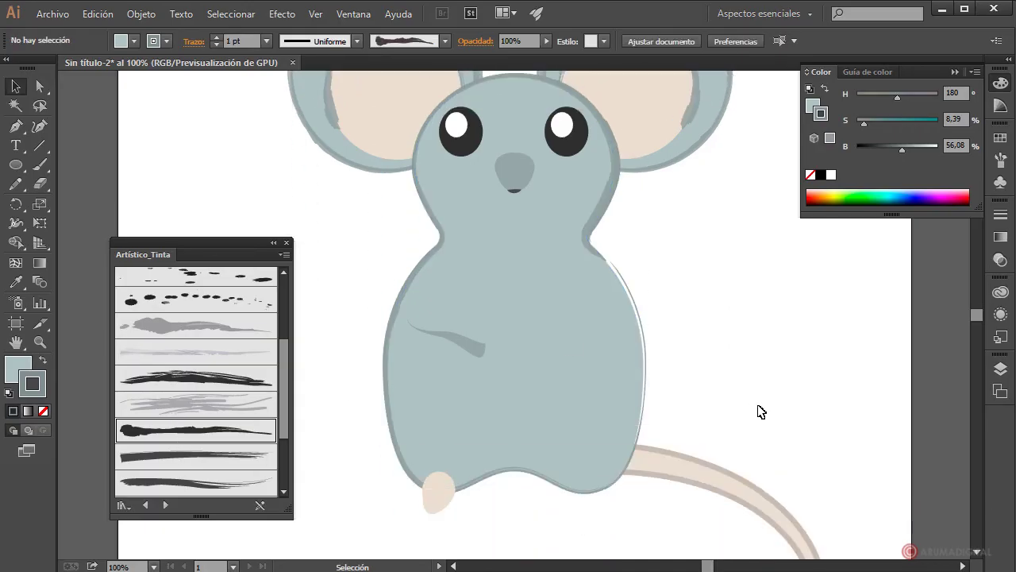
scroll(651, 206, up, 2)
scroll(683, 231, down, 1)
scroll(731, 288, up, 2)
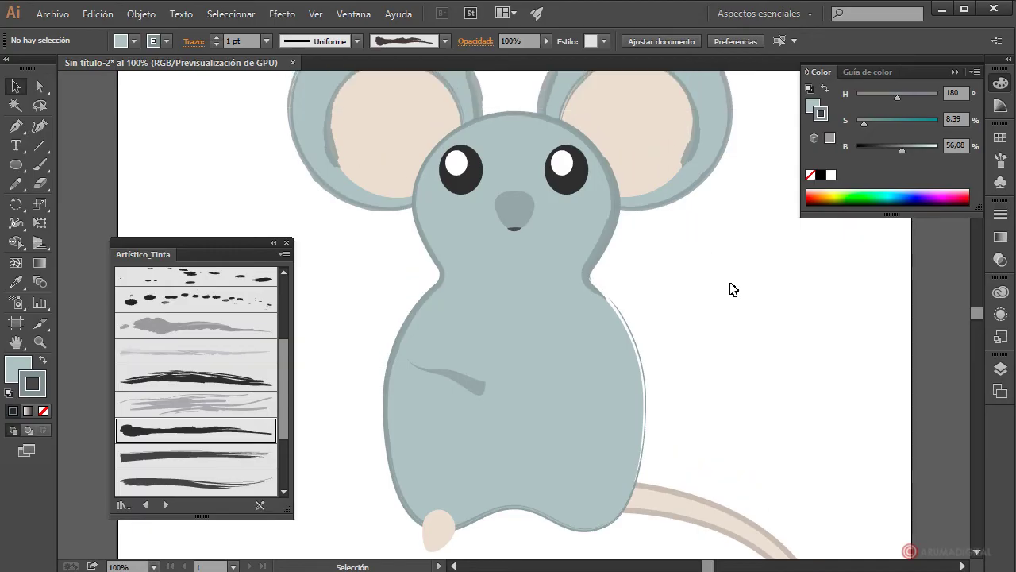
- Copy the light grey-teal arm shape onto the blank area beside the body
scroll(726, 350, down, 2)
click(477, 296)
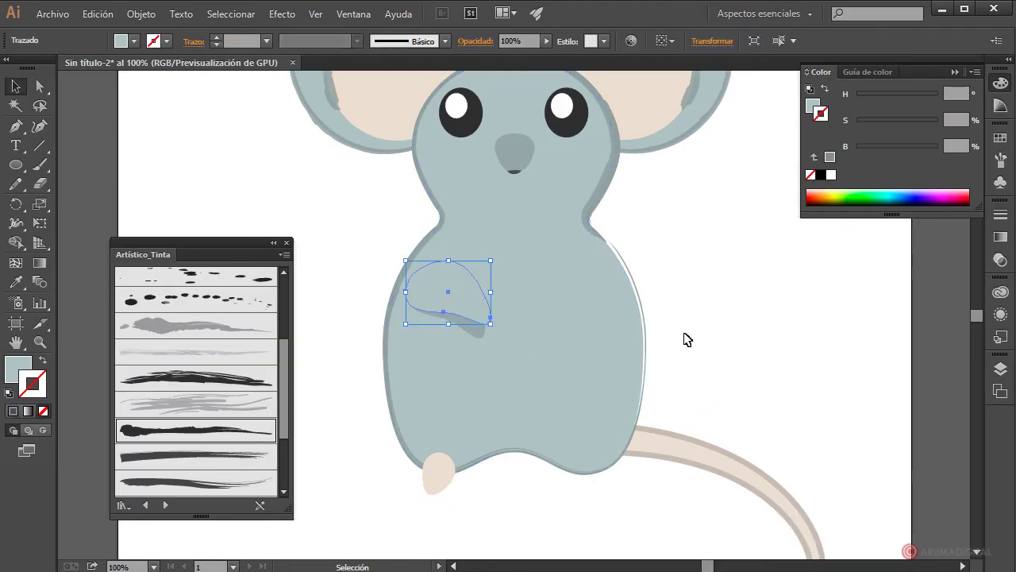
scroll(667, 238, up, 2)
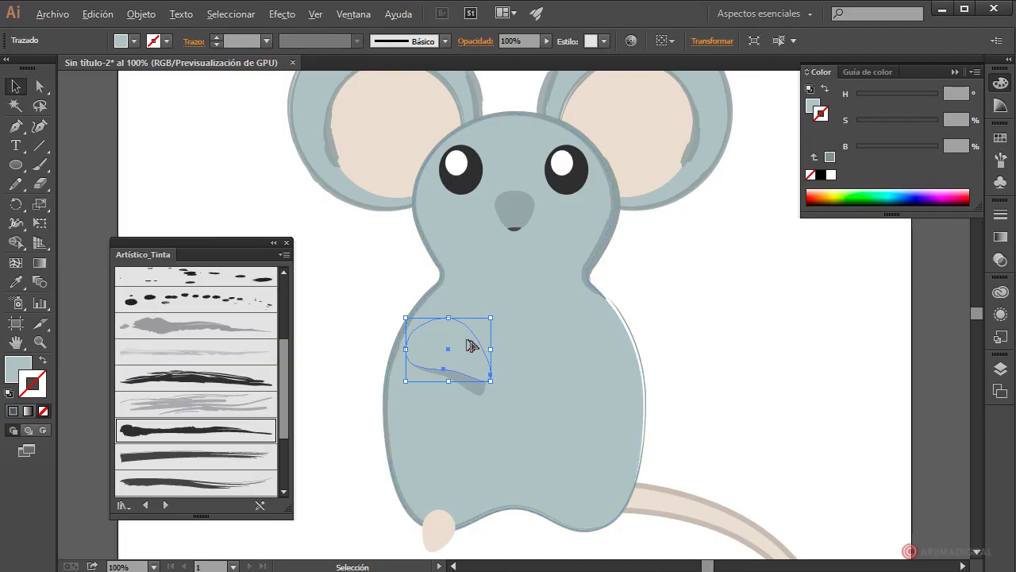
drag(469, 345, 716, 333)
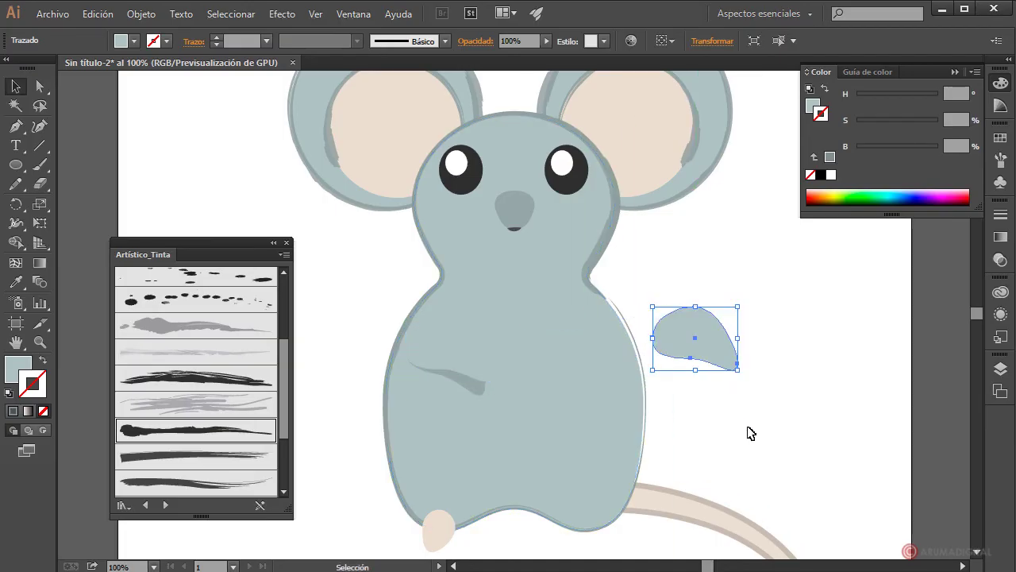
- Outline the arm copy with the body's ink brush, trying stroke weights of 5 pt and 0,75 pt before setting 0,5 pt
click(266, 41)
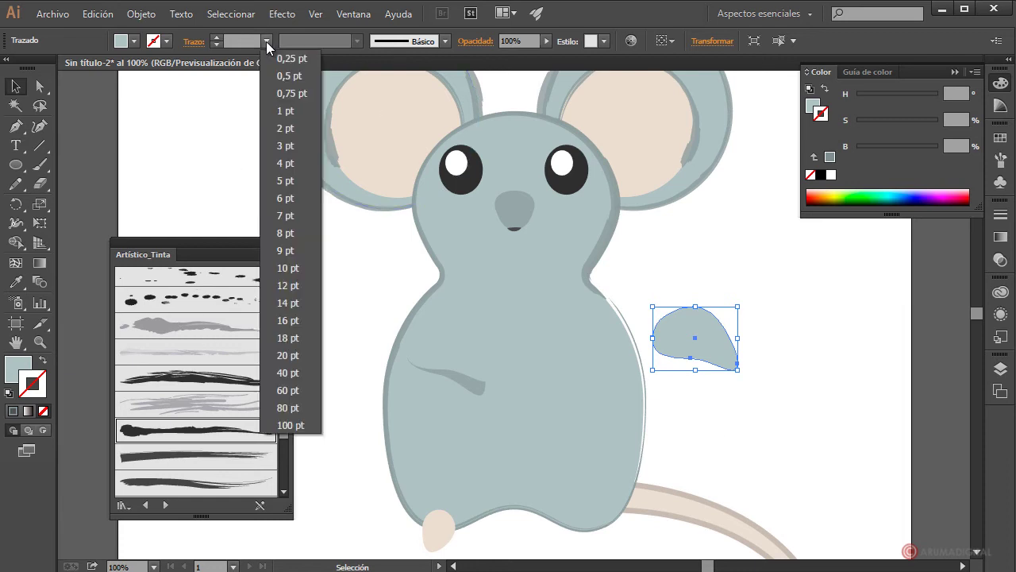
click(287, 183)
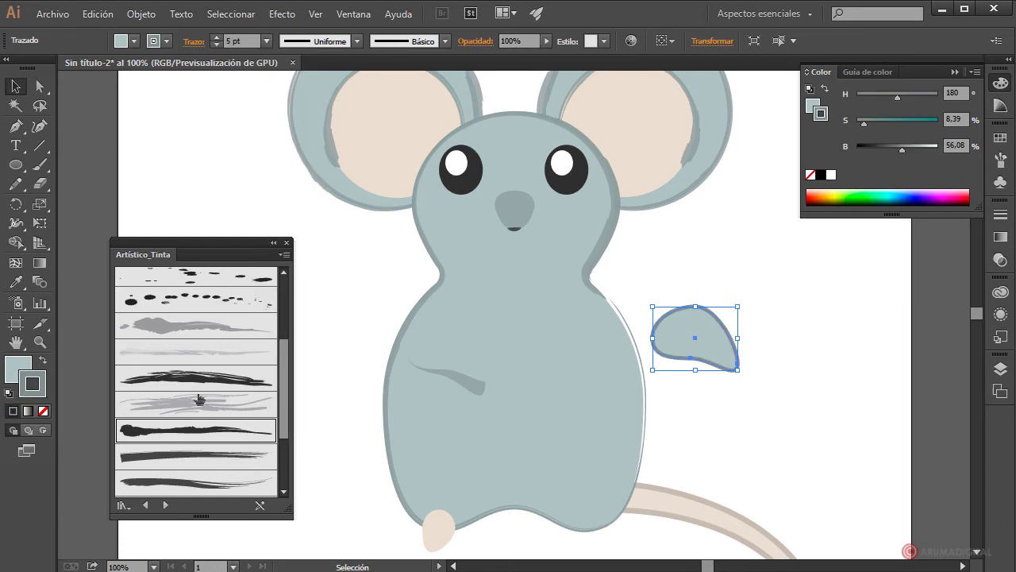
click(188, 436)
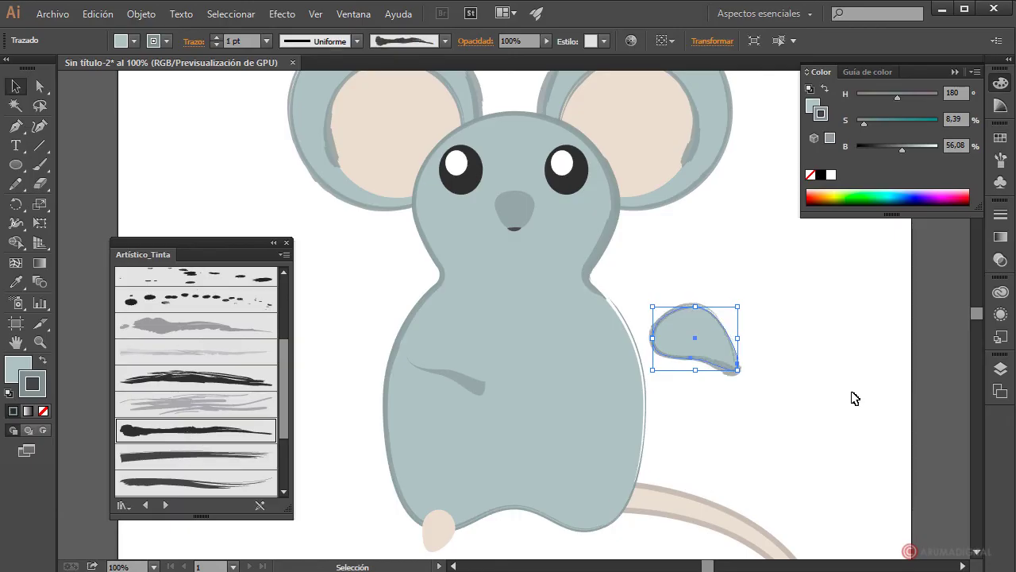
click(269, 42)
click(283, 94)
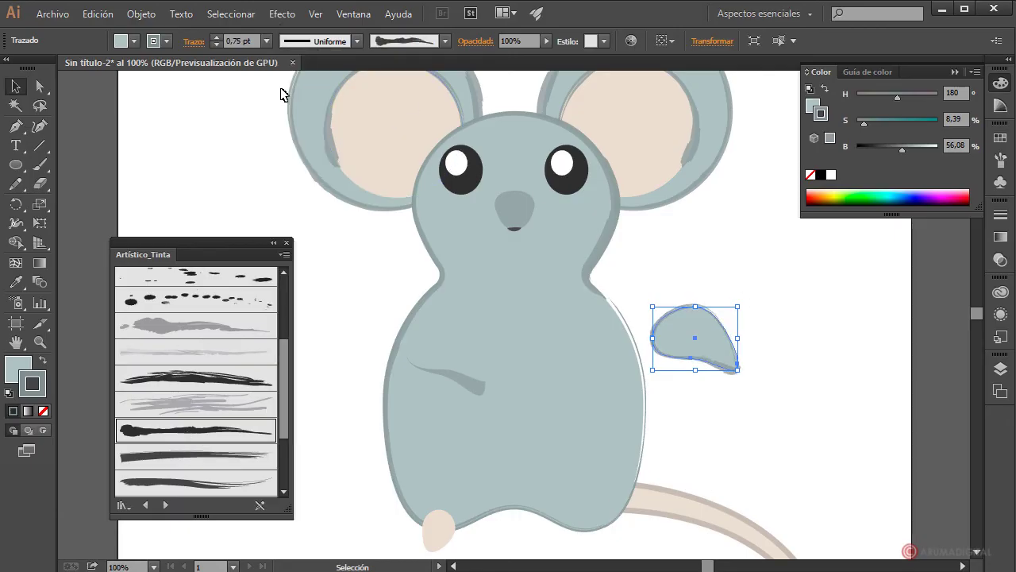
click(268, 43)
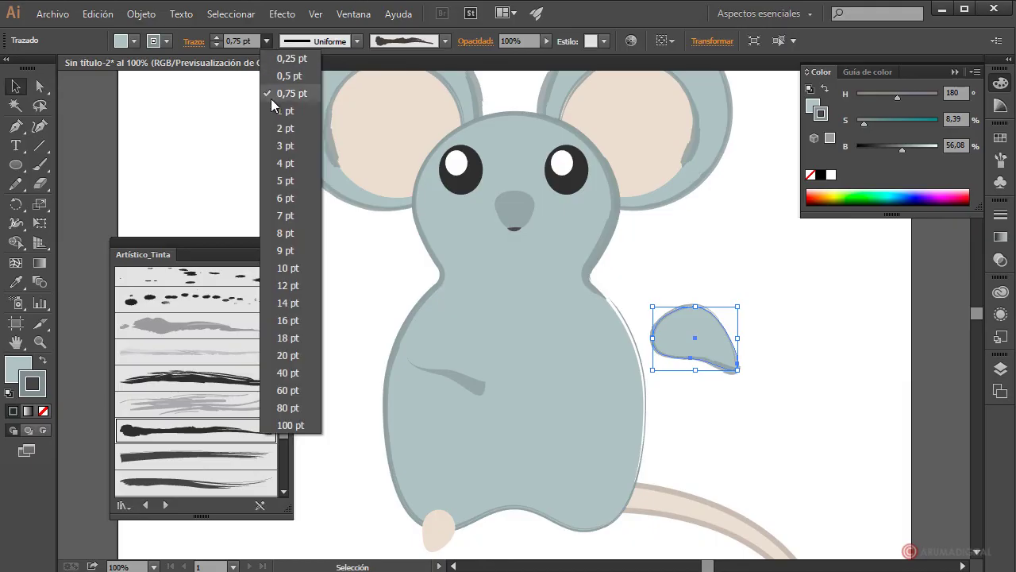
click(278, 82)
click(803, 315)
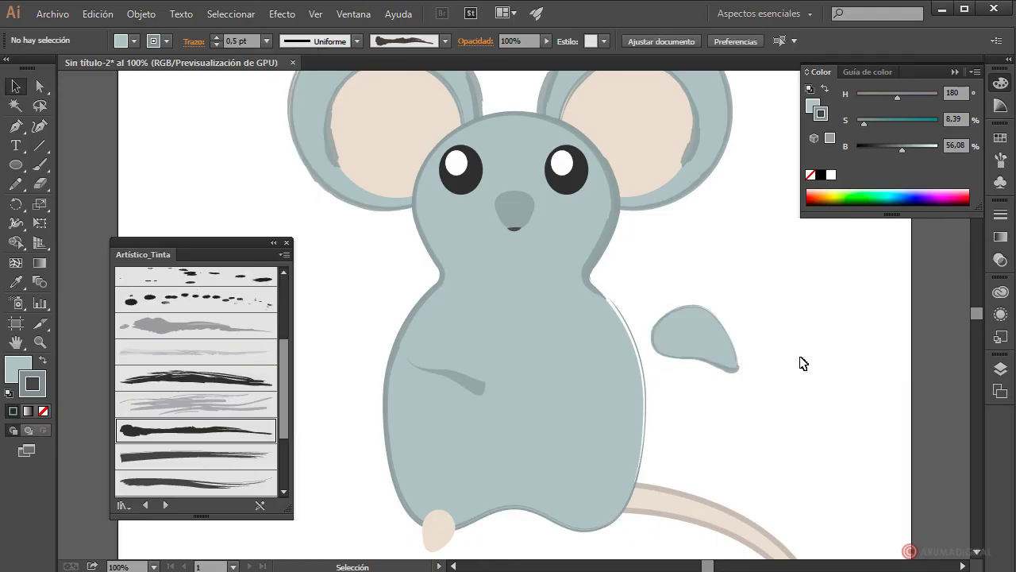
- Remove the arm copy's fill and place the remaining brushed outline over the arm on the body
click(710, 346)
click(134, 41)
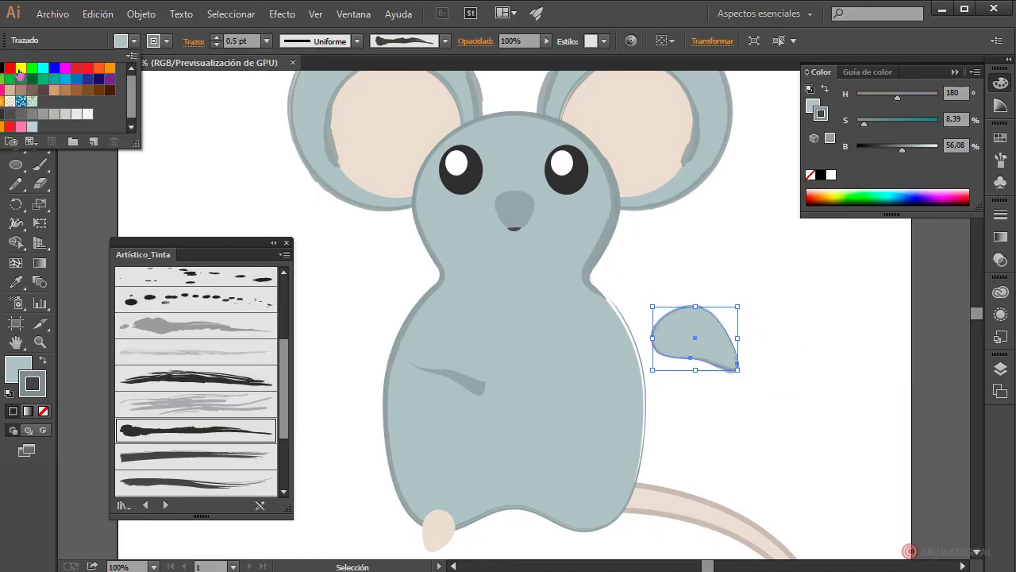
click(4, 68)
click(771, 275)
click(786, 331)
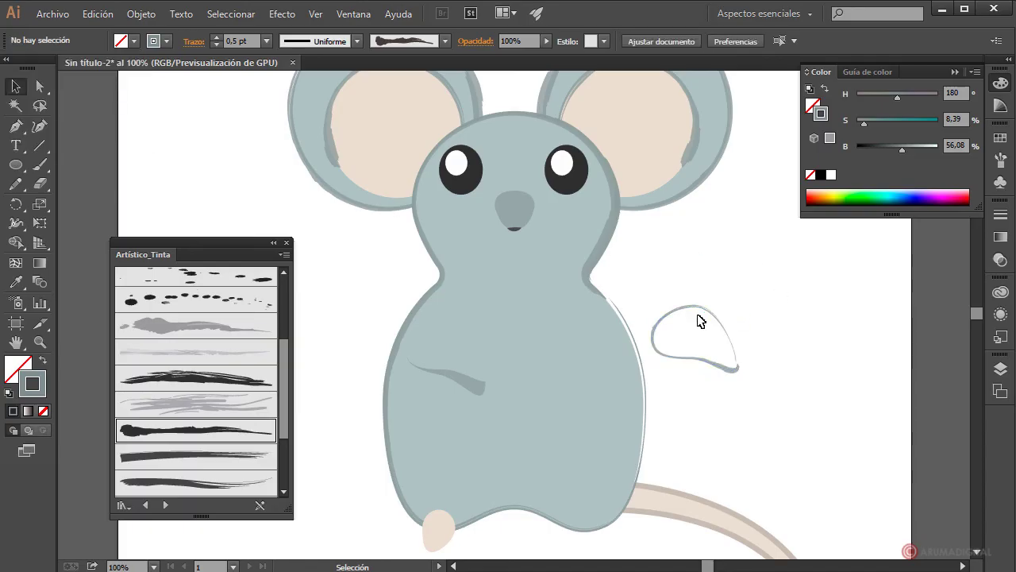
drag(725, 330, 477, 342)
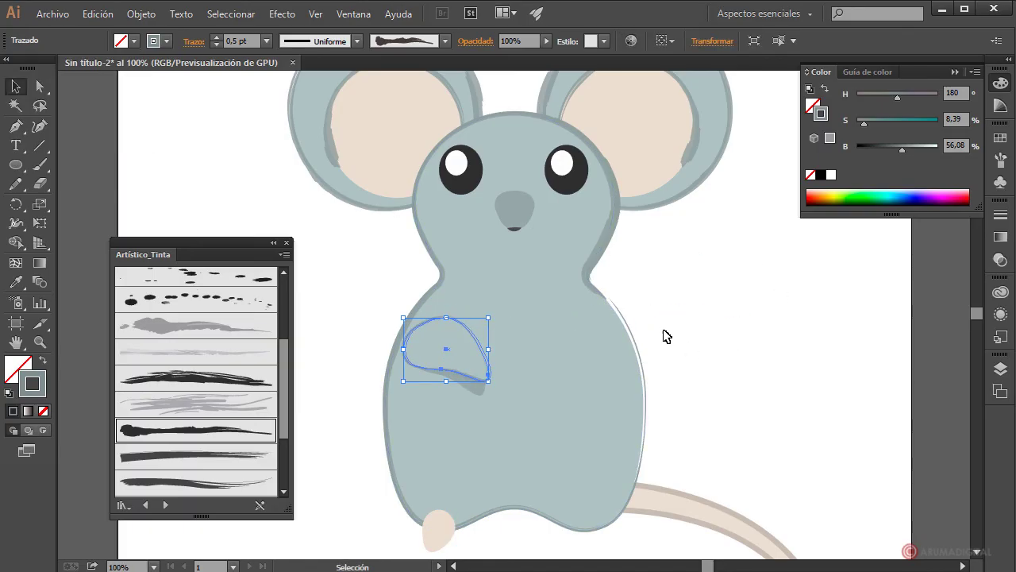
key(shift+x)
- Move the light arm shape and its brushed outline off the body onto the blank area beside it
mouse_move(474, 361)
mouse_down()
mouse_move(702, 339)
mouse_move(715, 326)
mouse_move(524, 428)
mouse_move(742, 327)
mouse_move(740, 356)
mouse_up()
click(365, 349)
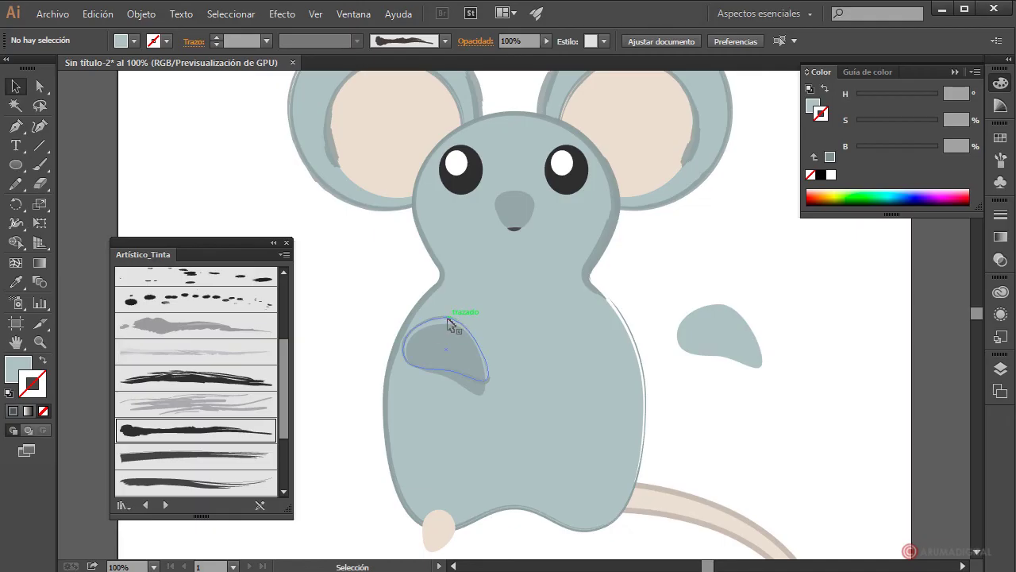
mouse_move(464, 317)
mouse_down()
mouse_move(755, 368)
mouse_move(764, 350)
mouse_up()
click(884, 398)
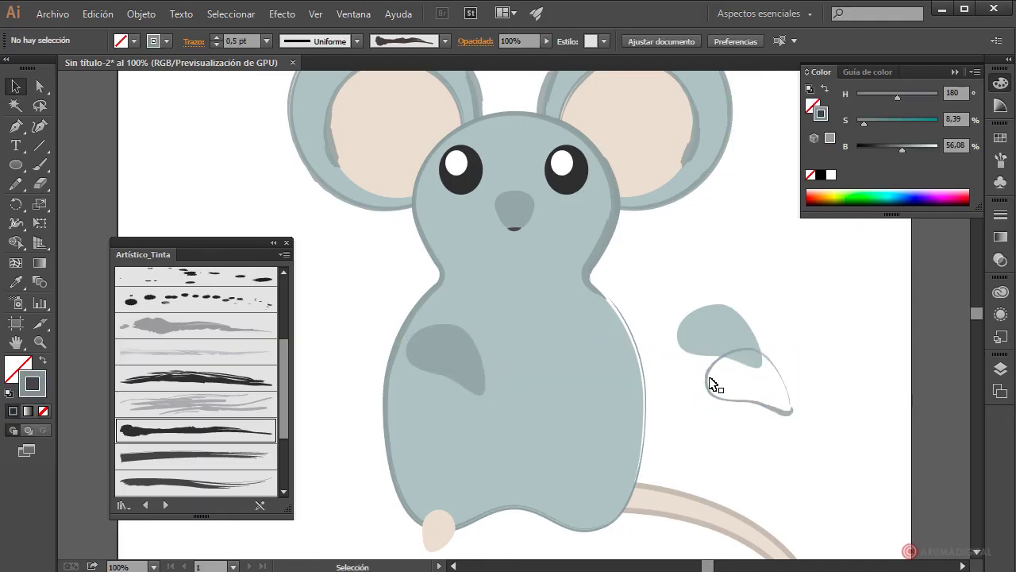
- Add anchor points along the arm outline's lower-left curve and delete its left portion to leave an open path
click(709, 380)
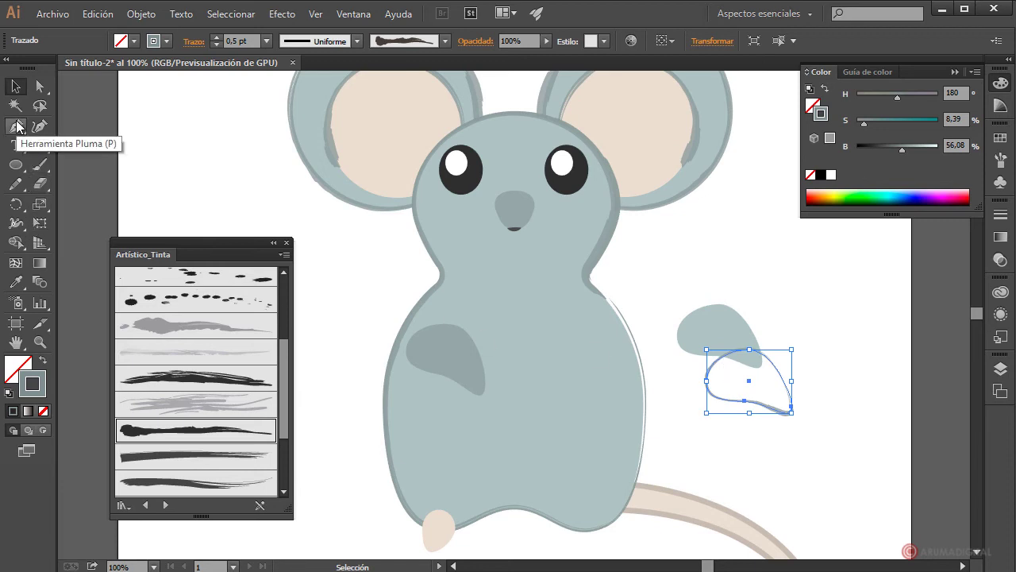
click(16, 127)
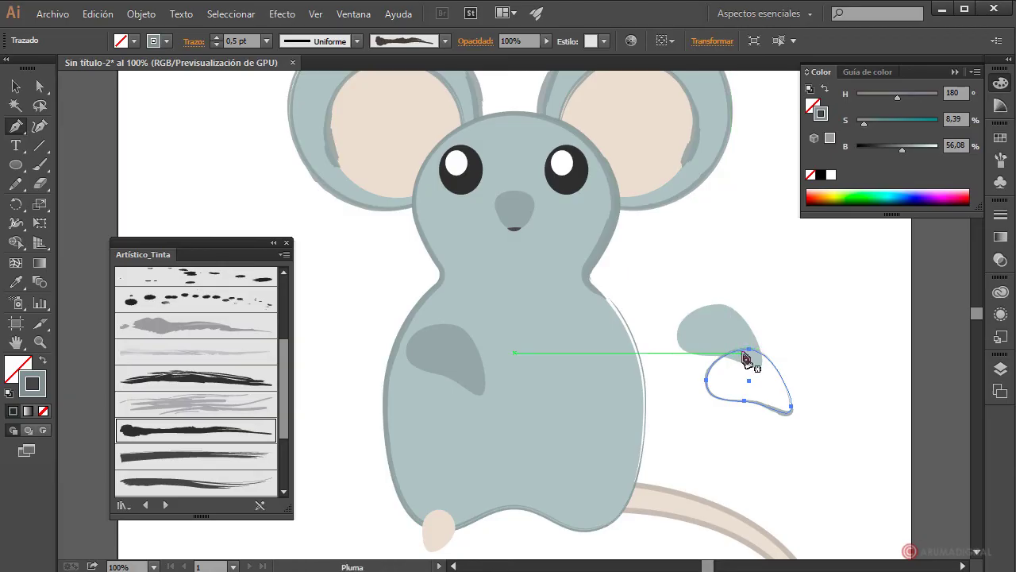
click(722, 400)
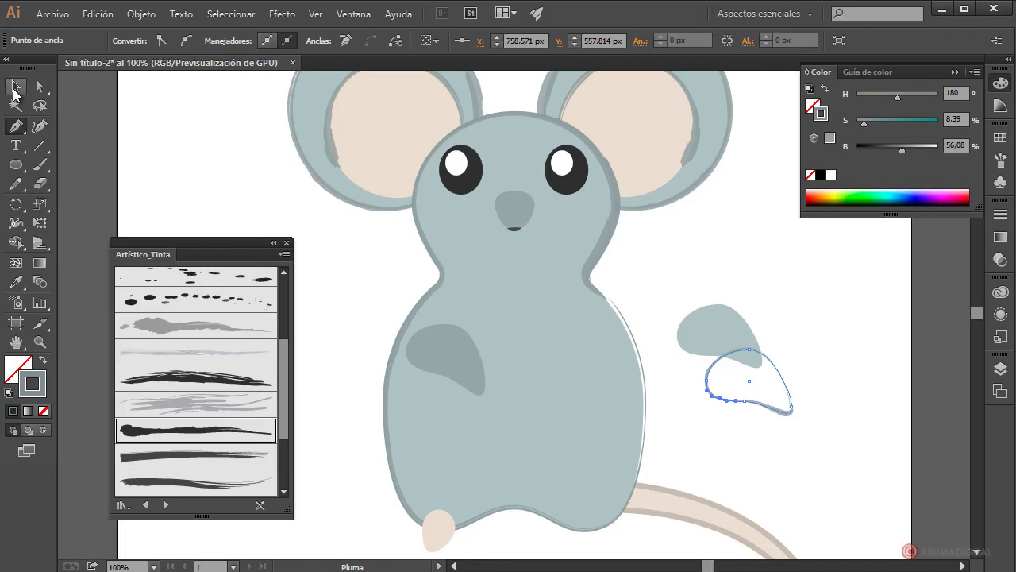
click(14, 89)
click(39, 86)
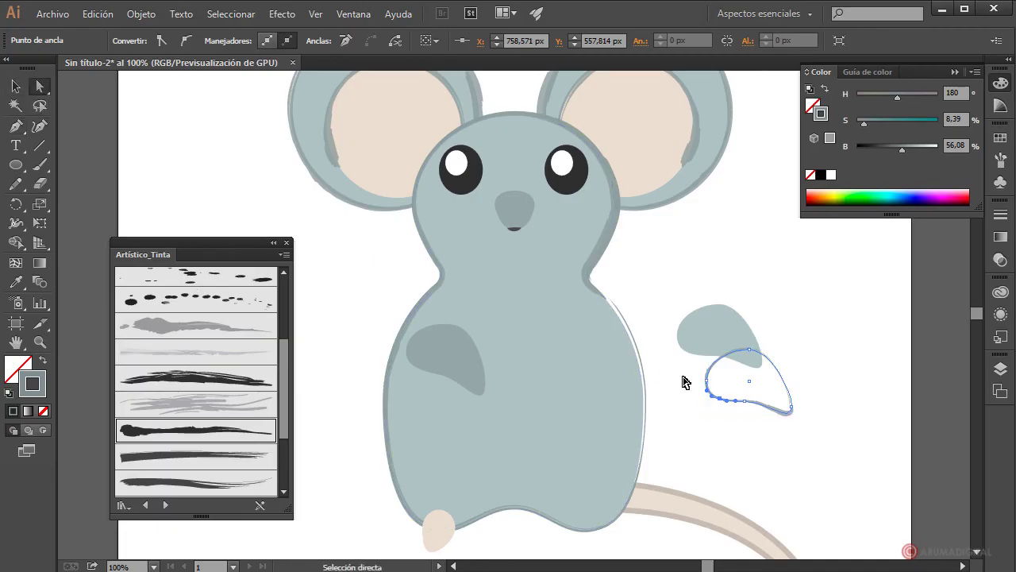
click(760, 447)
click(712, 383)
key(Delete)
click(727, 387)
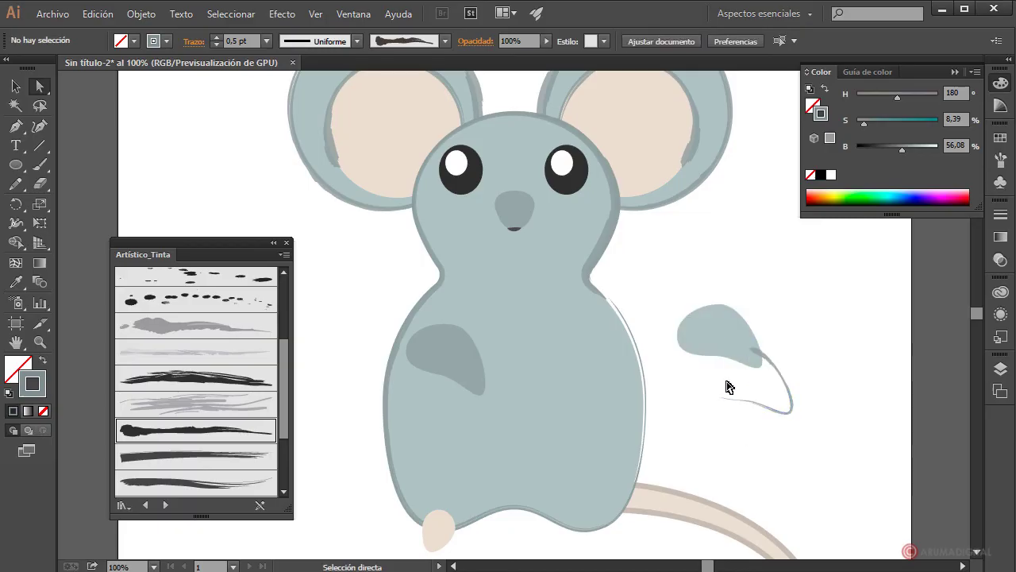
- Fit the open outline onto the edge of the light arm shape and select both together
click(16, 86)
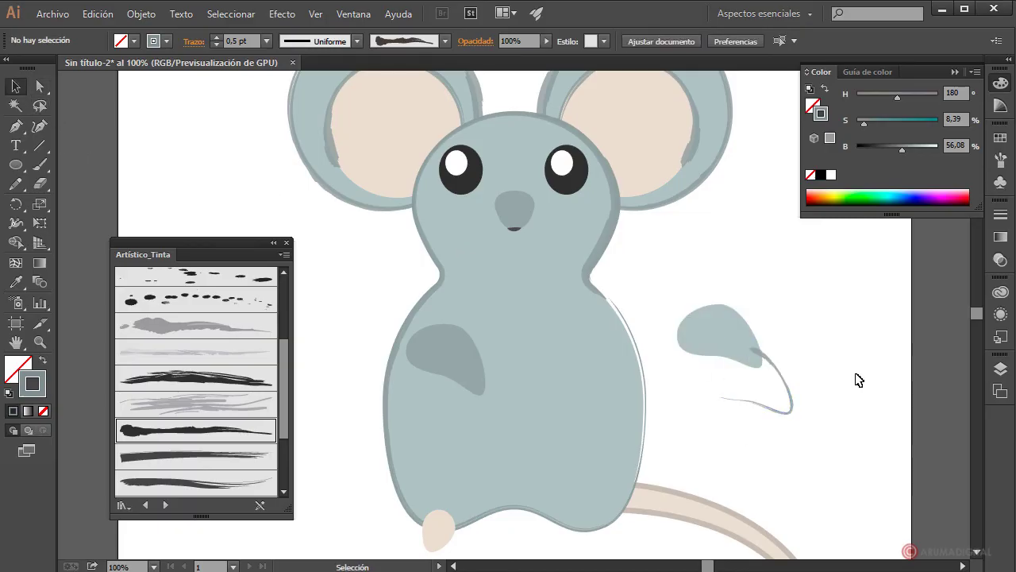
drag(794, 411, 794, 382)
drag(808, 295, 718, 389)
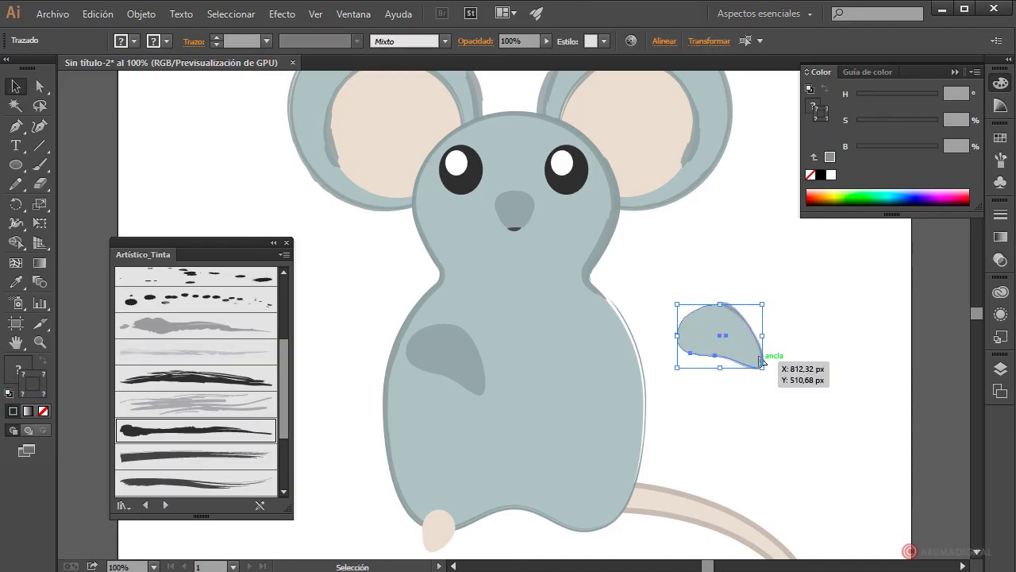
- Move the light arm shape with its brushed outline onto the dark arm on the mouse's body
drag(737, 352, 493, 375)
click(763, 413)
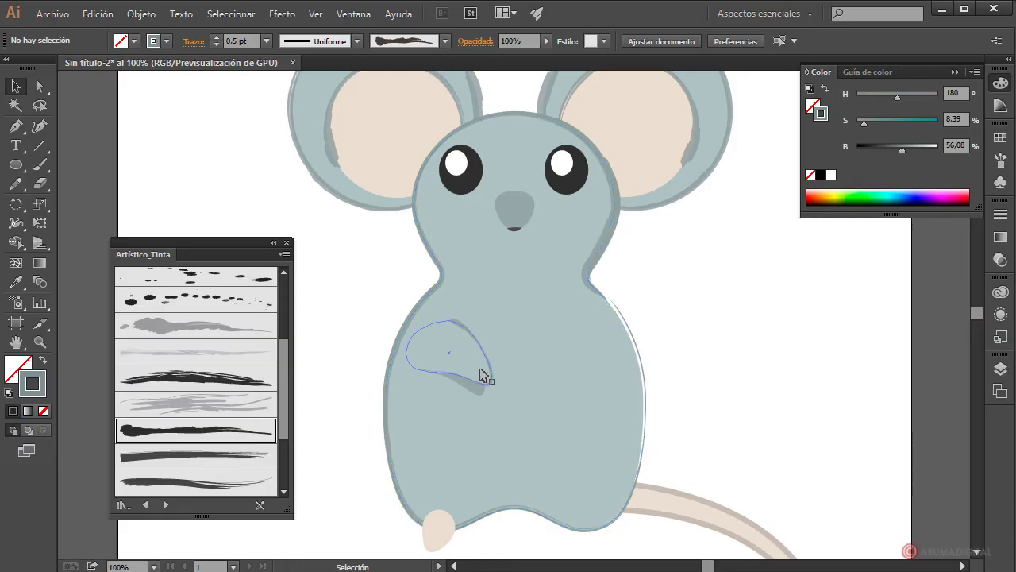
click(483, 374)
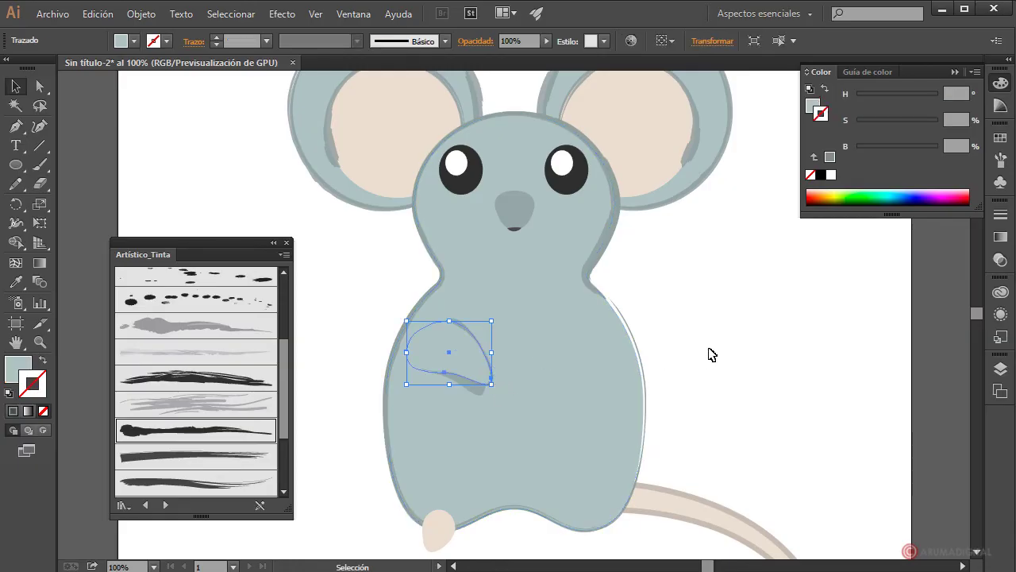
click(764, 369)
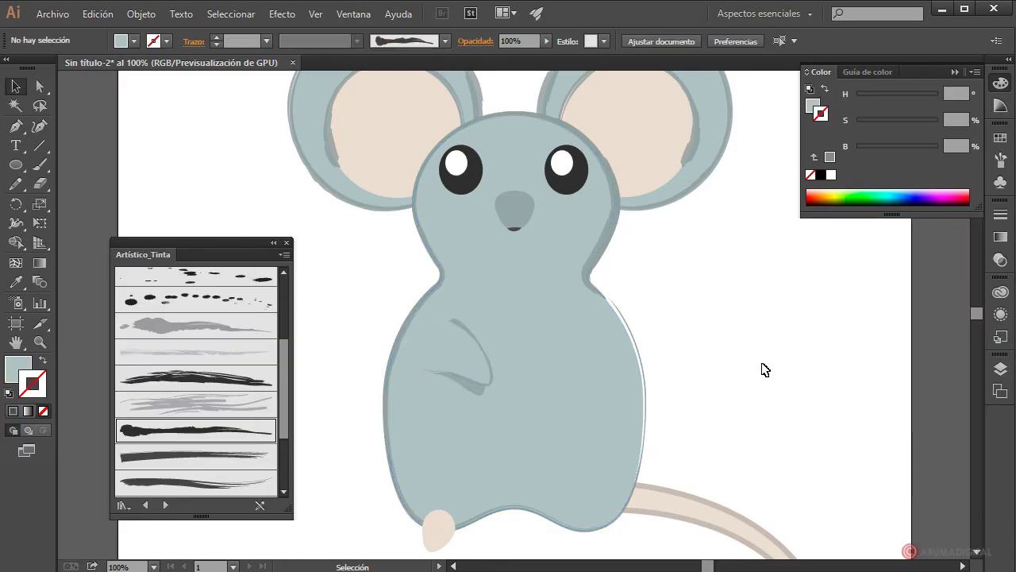
- Group the arm's brushed outline, light shape and dark shape into one object
click(477, 327)
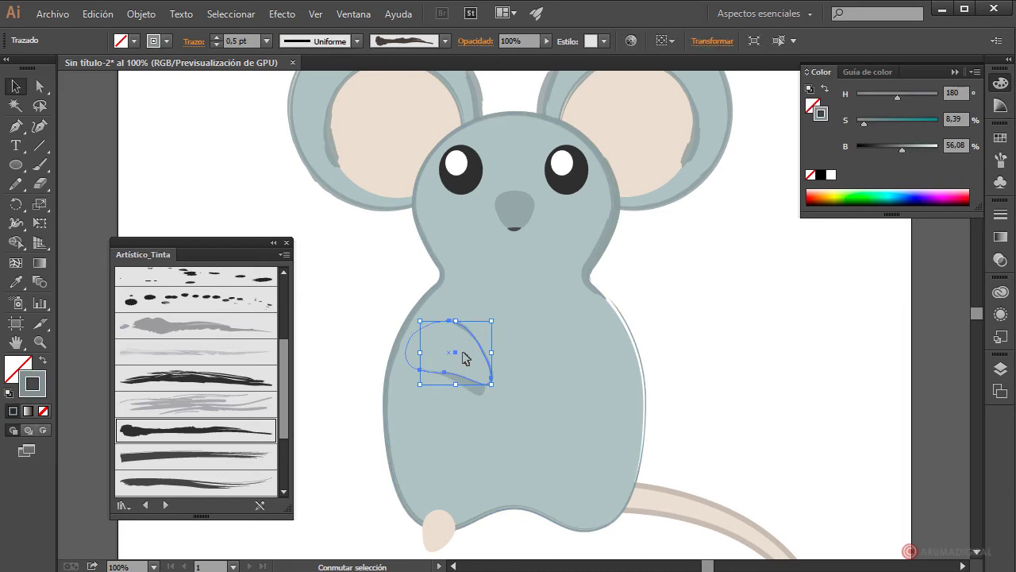
shift+click(475, 366)
shift+click(477, 393)
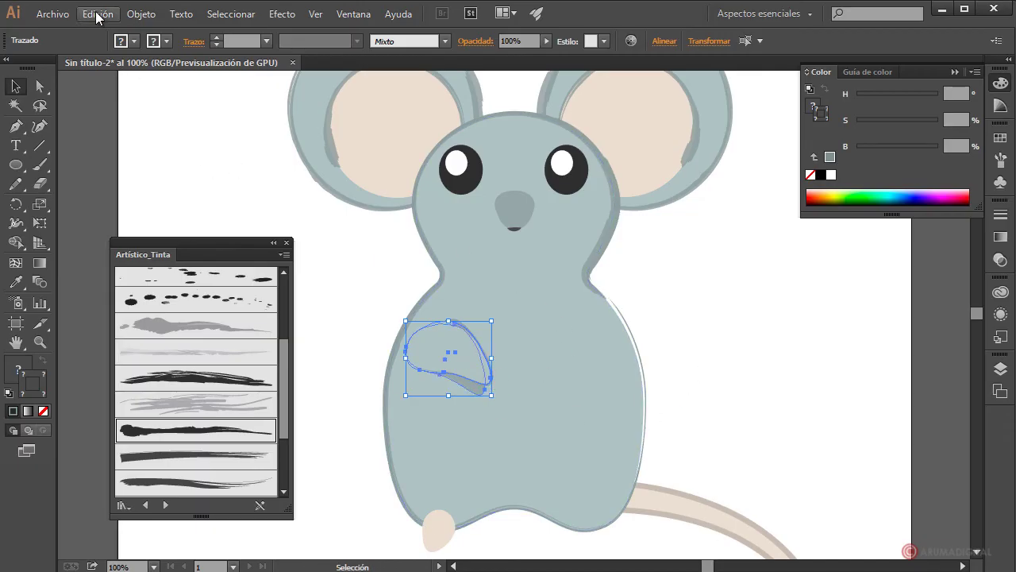
click(141, 14)
click(165, 72)
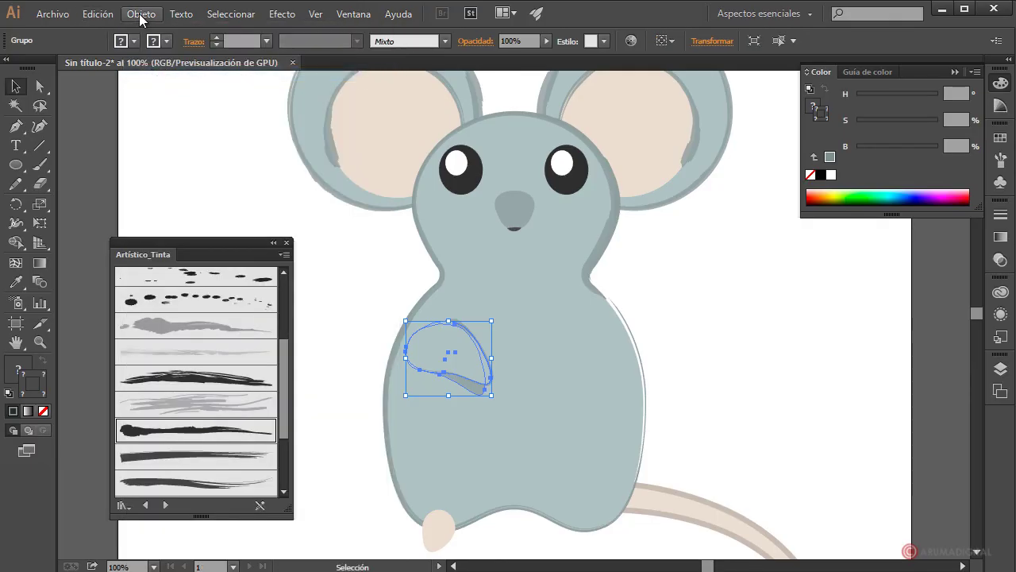
- Make a mirrored copy of the arm group about the vertical axis and place it on the opposite side of the body
click(141, 13)
mouse_move(171, 31)
click(464, 91)
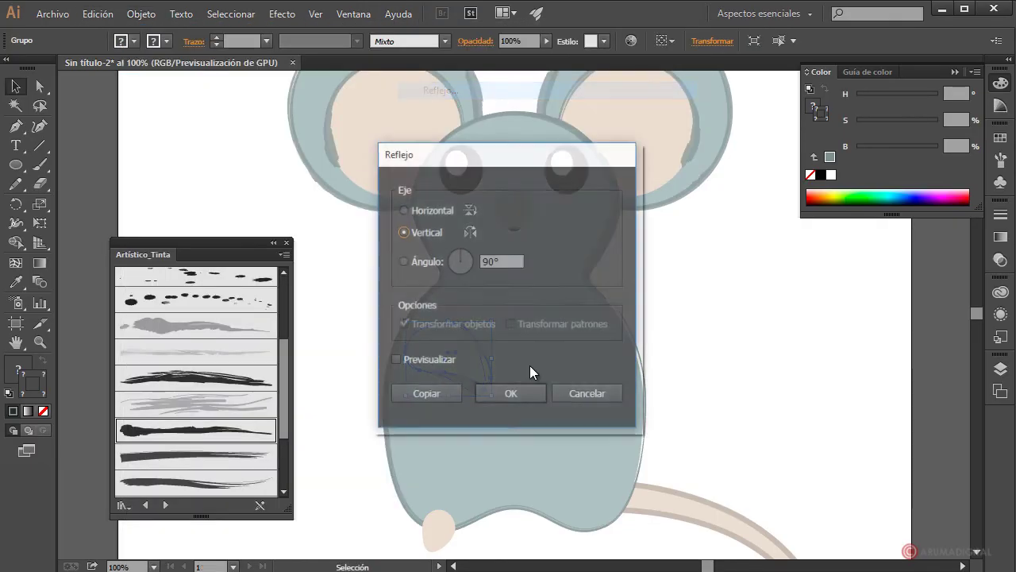
click(433, 395)
drag(470, 357, 594, 347)
click(715, 352)
click(729, 353)
- Lighten the nose's fill by raising its brightness to 70.2%
scroll(723, 350, down, 2)
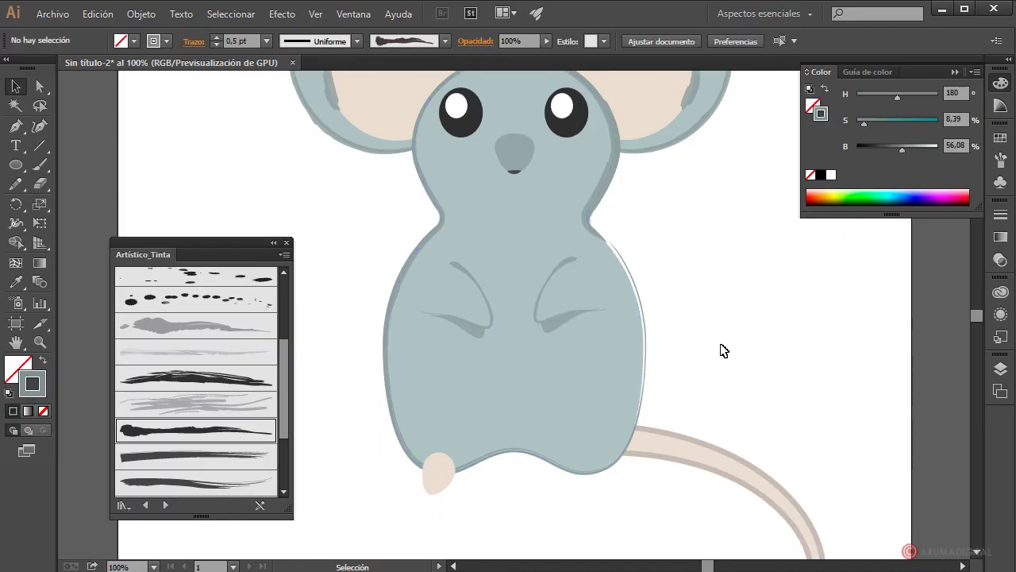
scroll(724, 350, up, 2)
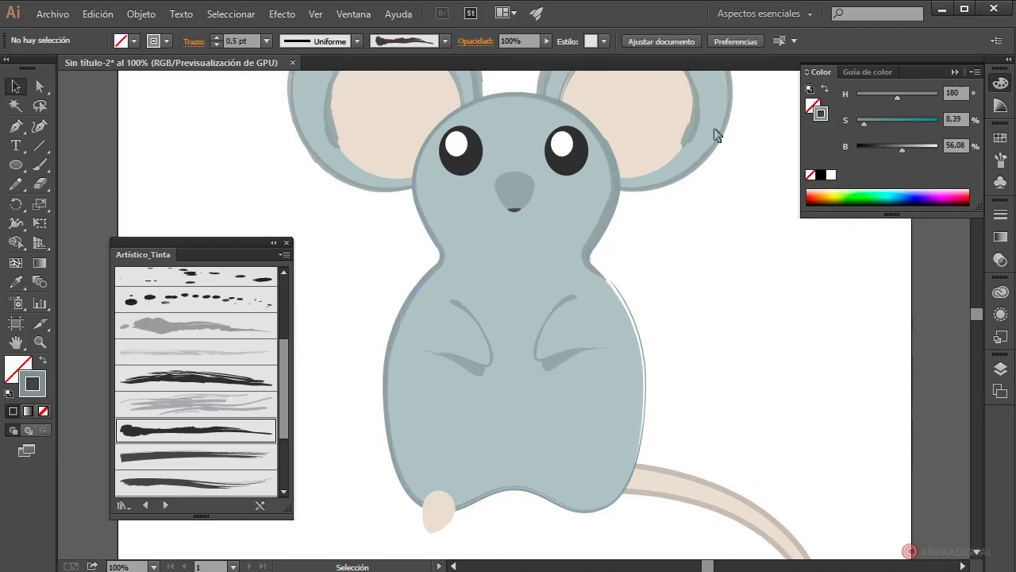
scroll(702, 270, up, 3)
click(525, 260)
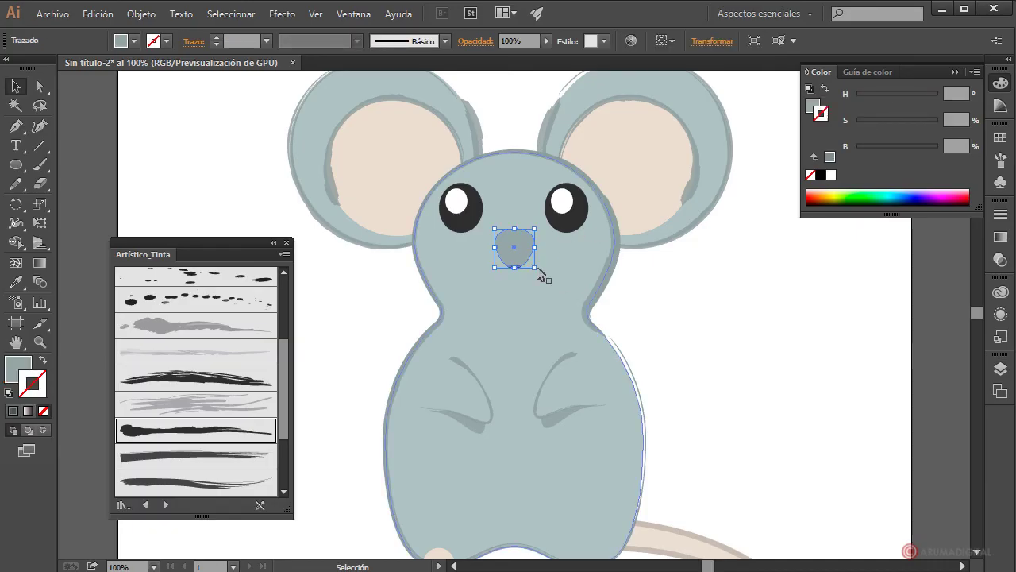
click(819, 105)
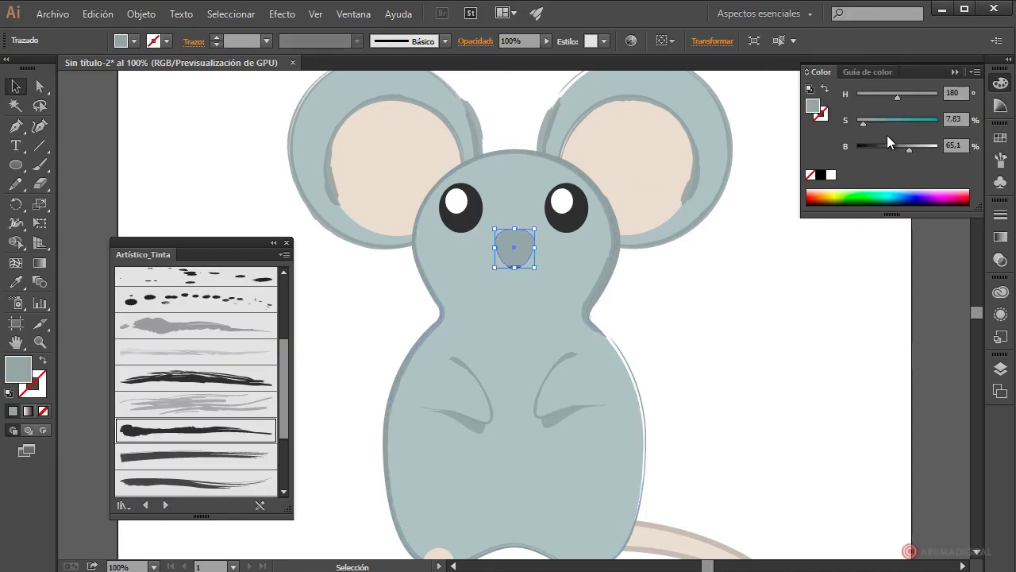
drag(908, 151, 914, 151)
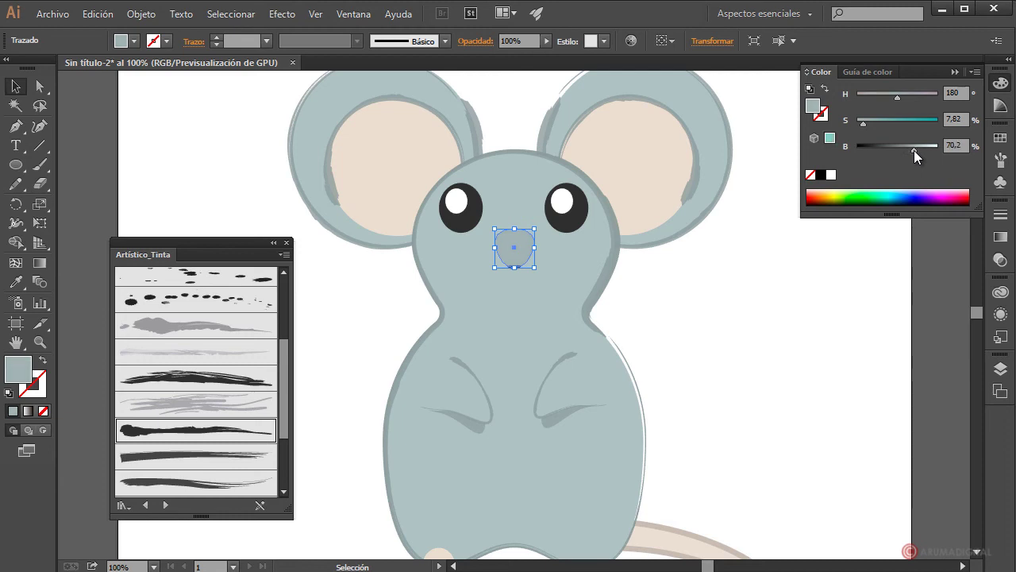
click(797, 329)
- Send the beige foot behind the mouse's body
scroll(797, 329, down, 3)
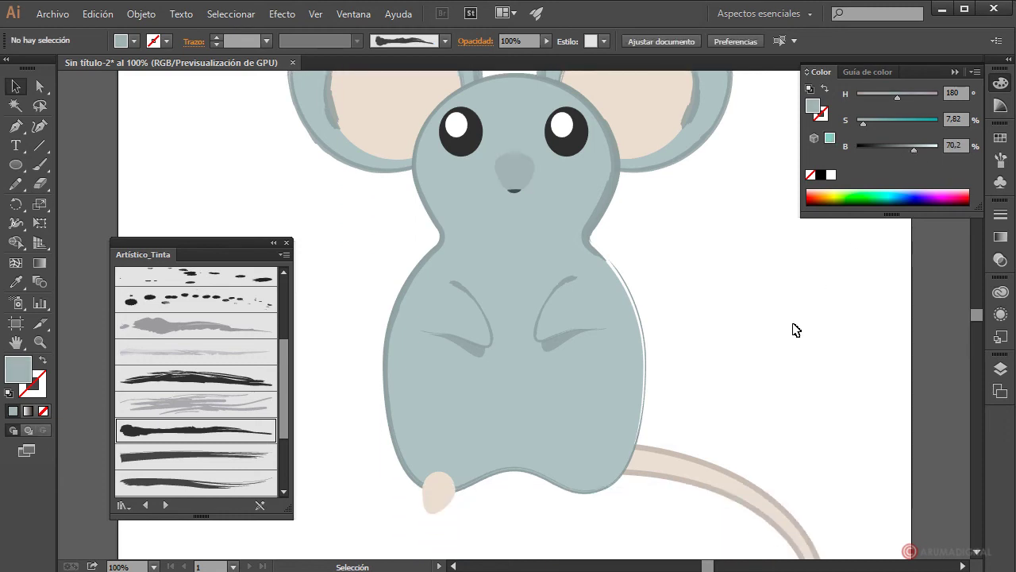
scroll(796, 329, up, 1)
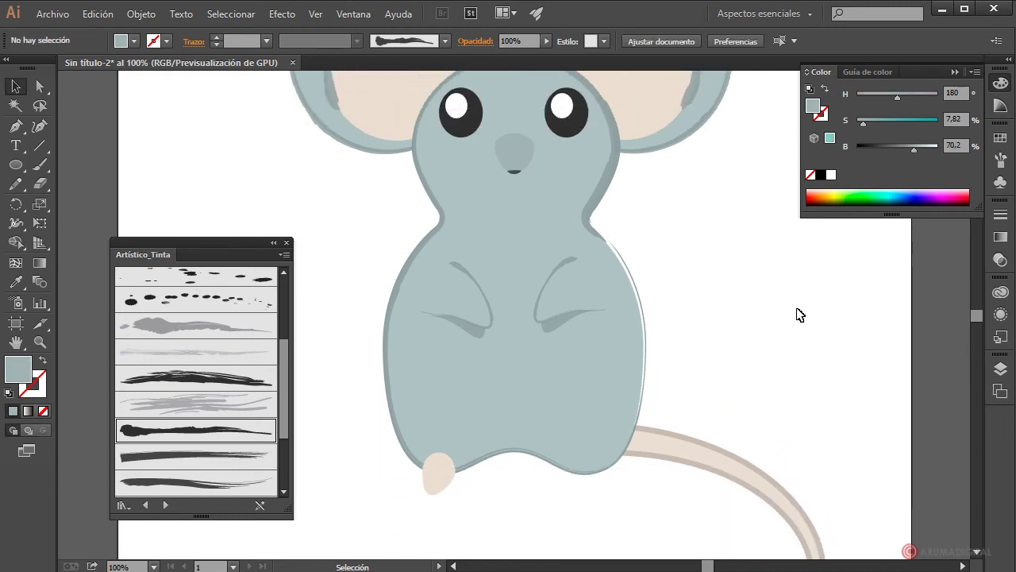
click(438, 489)
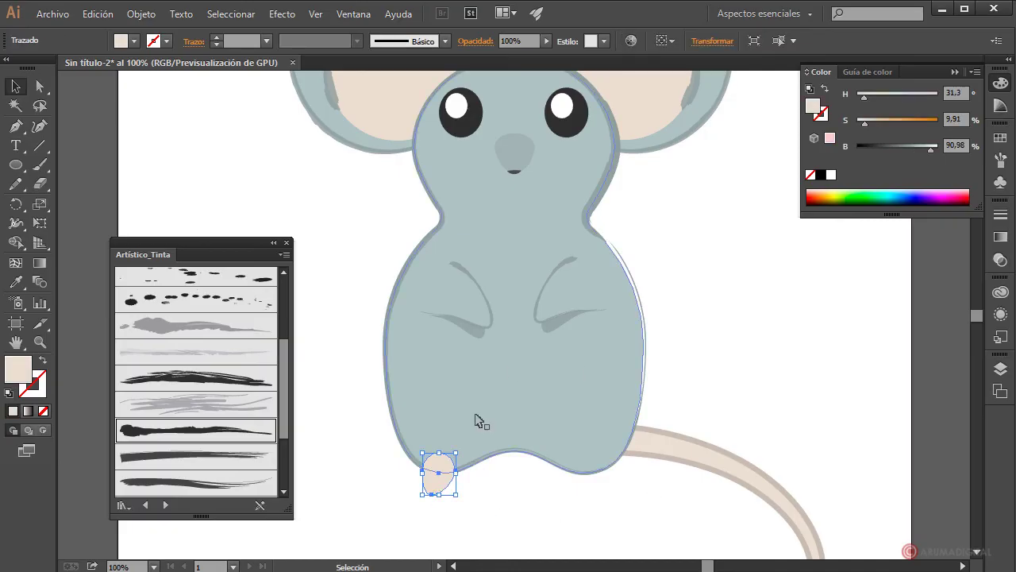
right_click(442, 486)
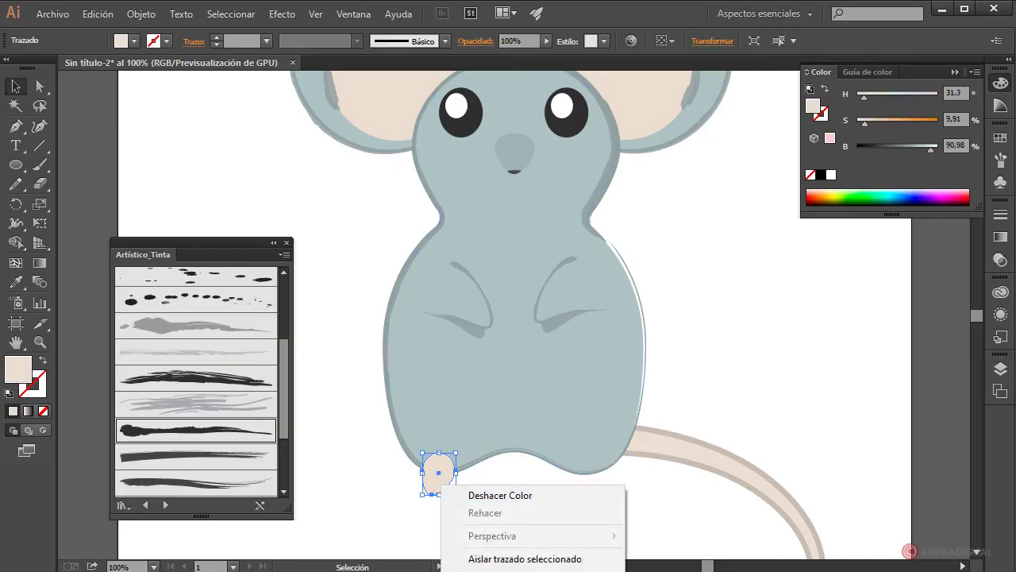
key(Escape)
click(512, 531)
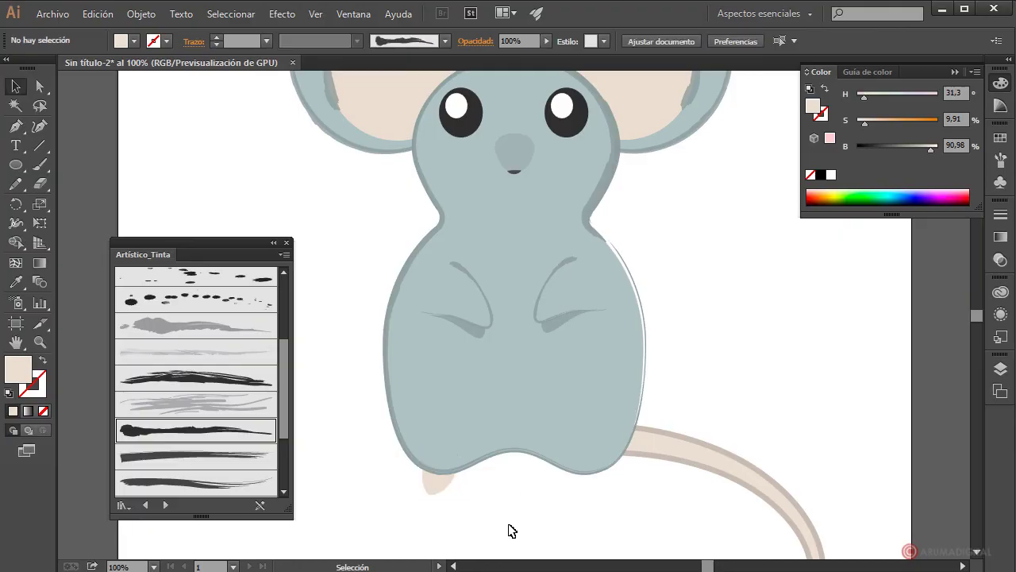
- Make a mirrored copy of the foot about the vertical axis and place it under the other side of the body
click(437, 482)
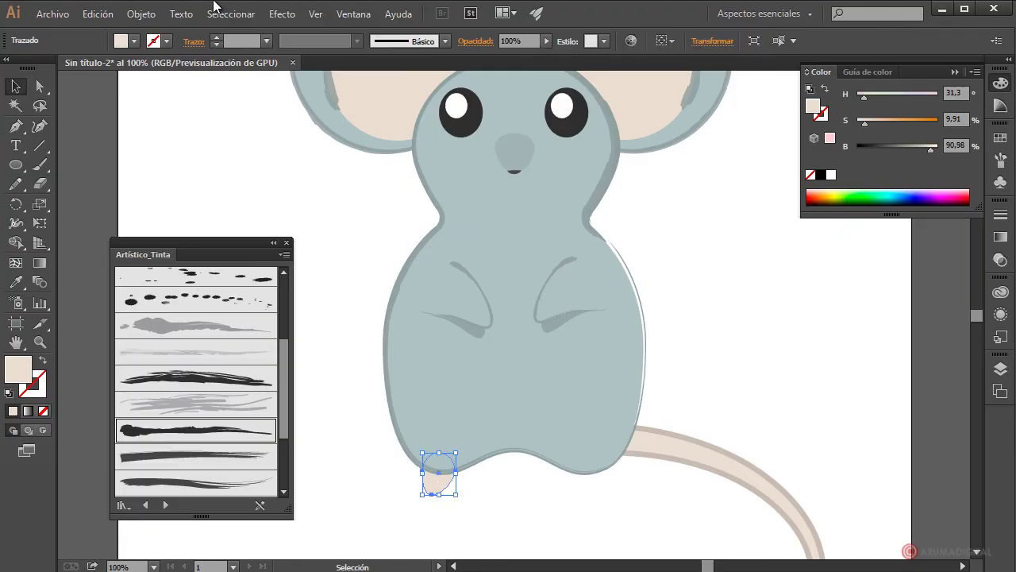
click(140, 14)
mouse_move(208, 34)
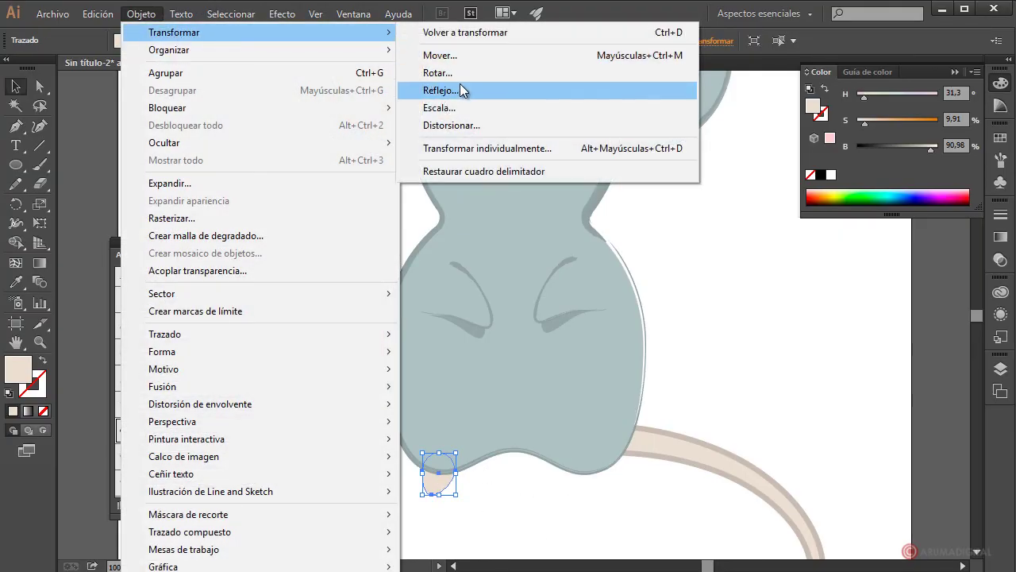
click(463, 90)
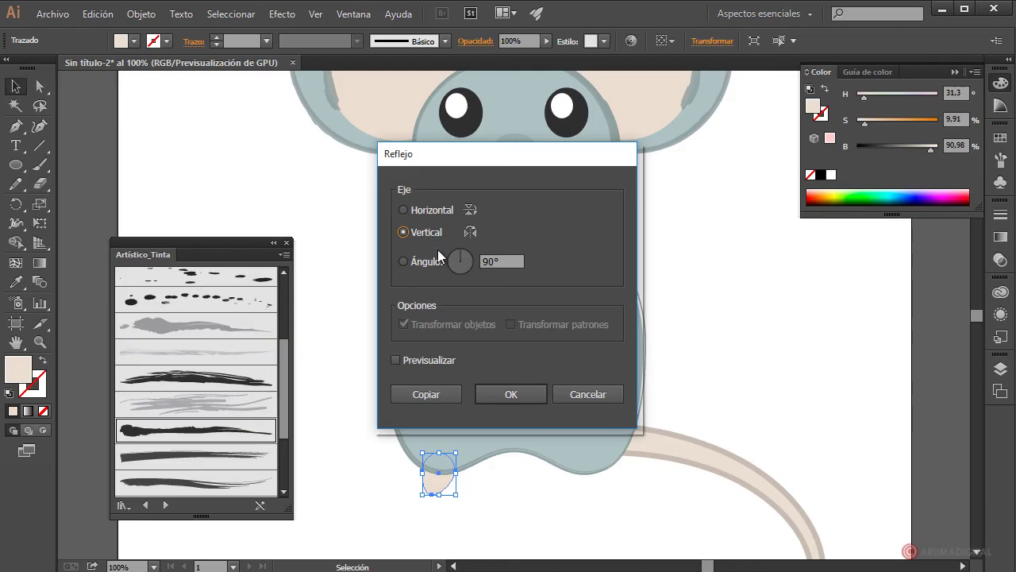
click(426, 394)
drag(437, 486, 588, 487)
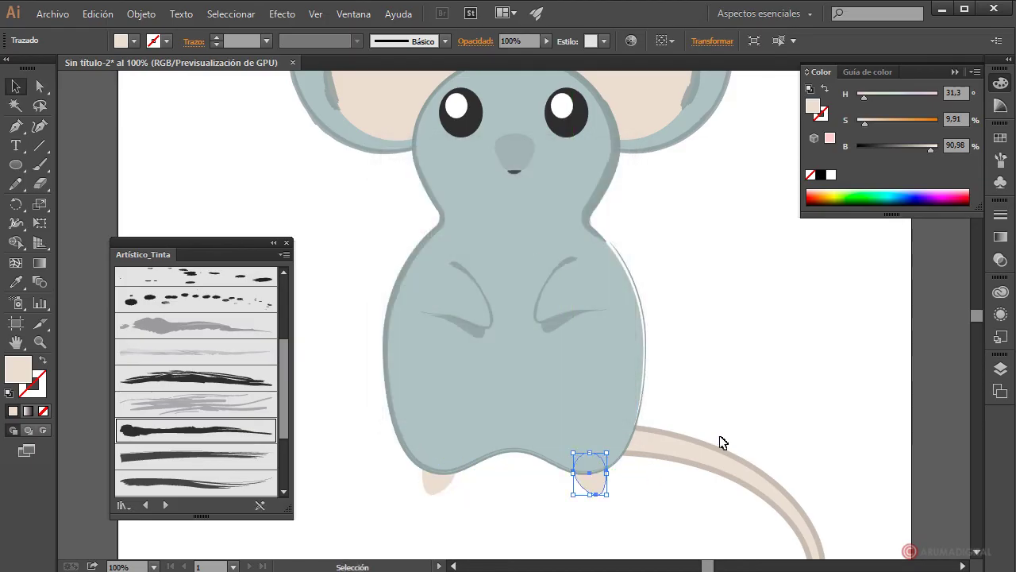
click(675, 420)
- Apply the blotchy-start ink brush used on the body to the tail's outline
scroll(472, 424, up, 2)
scroll(472, 423, down, 1)
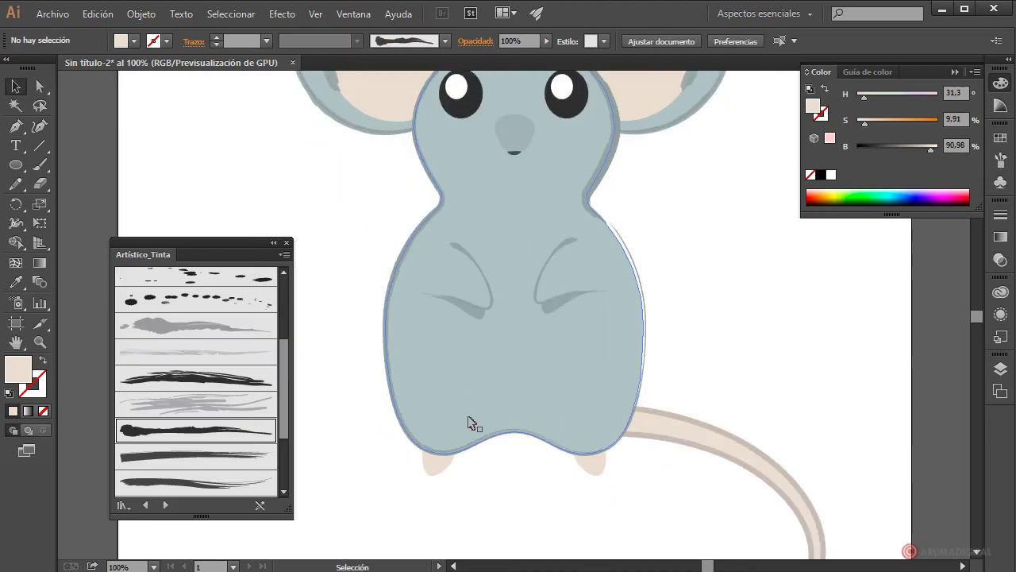
scroll(715, 326, up, 1)
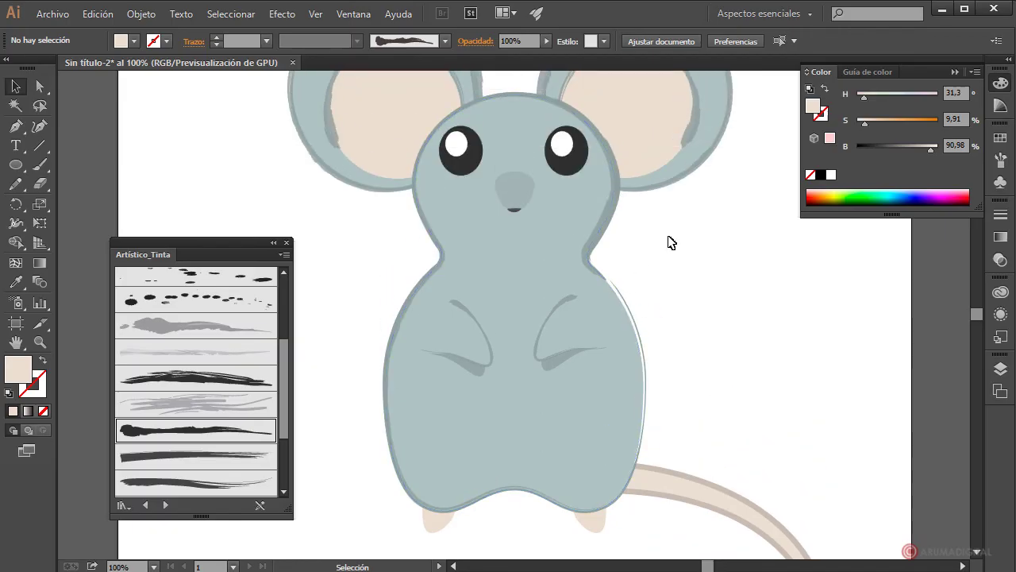
scroll(672, 244, up, 1)
scroll(675, 254, down, 2)
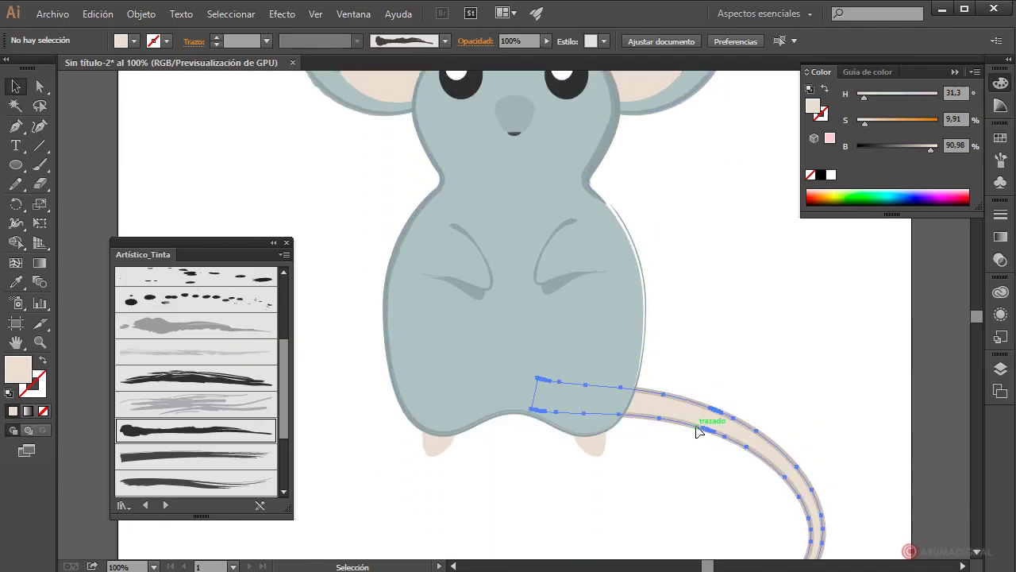
click(696, 431)
scroll(702, 438, down, 2)
click(706, 443)
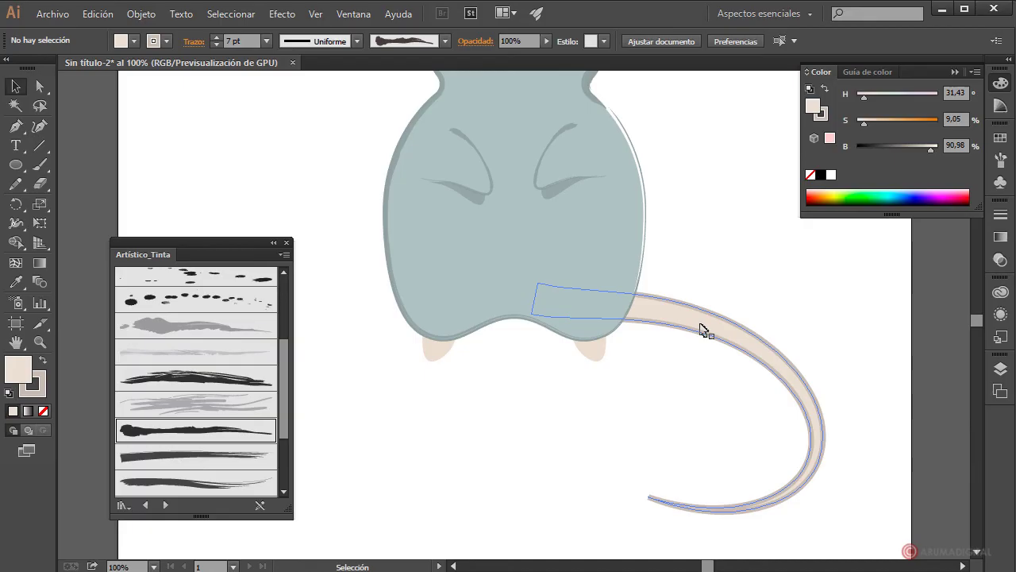
click(732, 348)
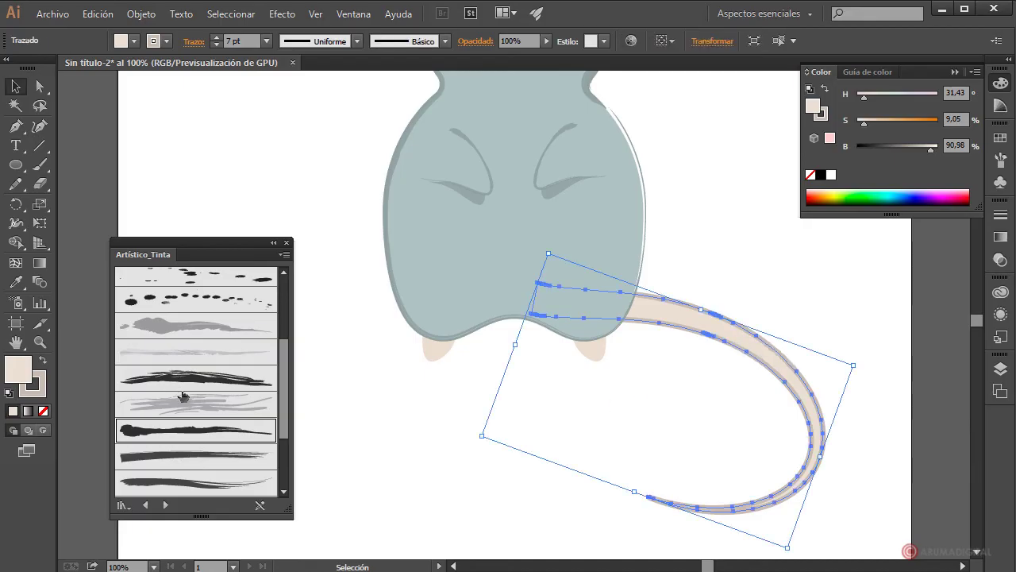
click(183, 432)
click(426, 459)
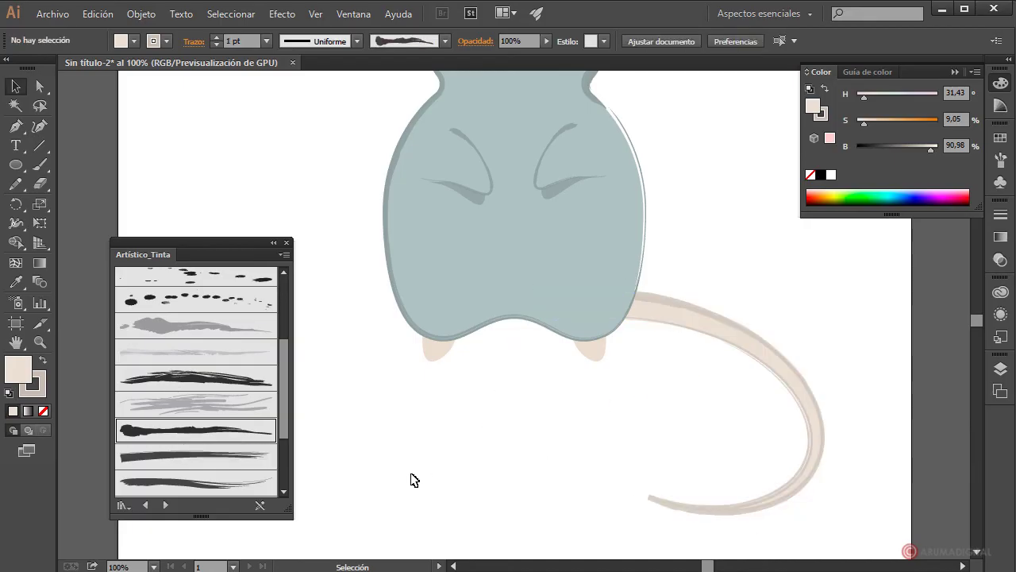
- Review the whole mouse and close the Artístico_Tinta brush library
scroll(411, 479, up, 5)
scroll(336, 442, down, 4)
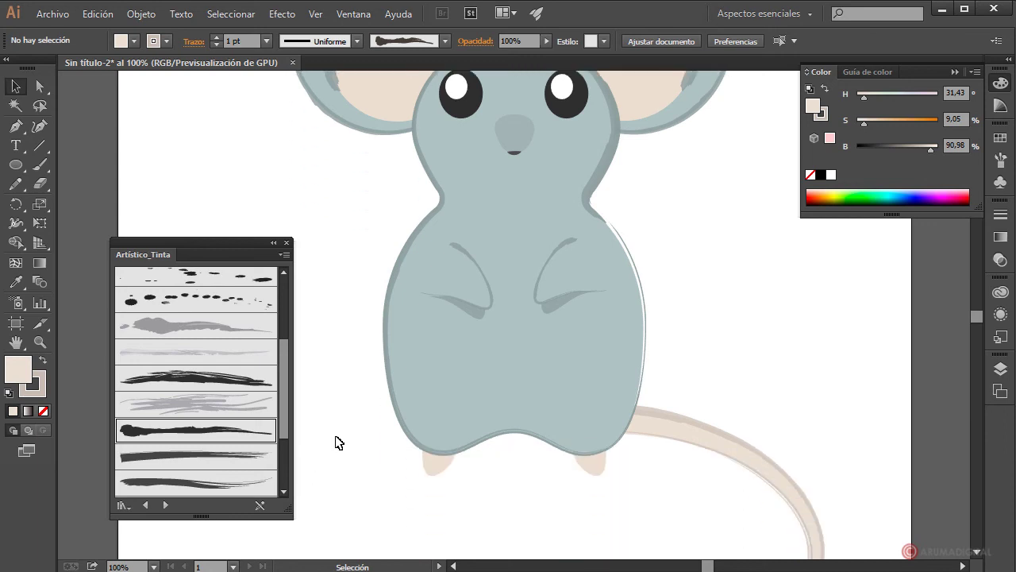
scroll(335, 442, up, 4)
scroll(733, 347, down, 2)
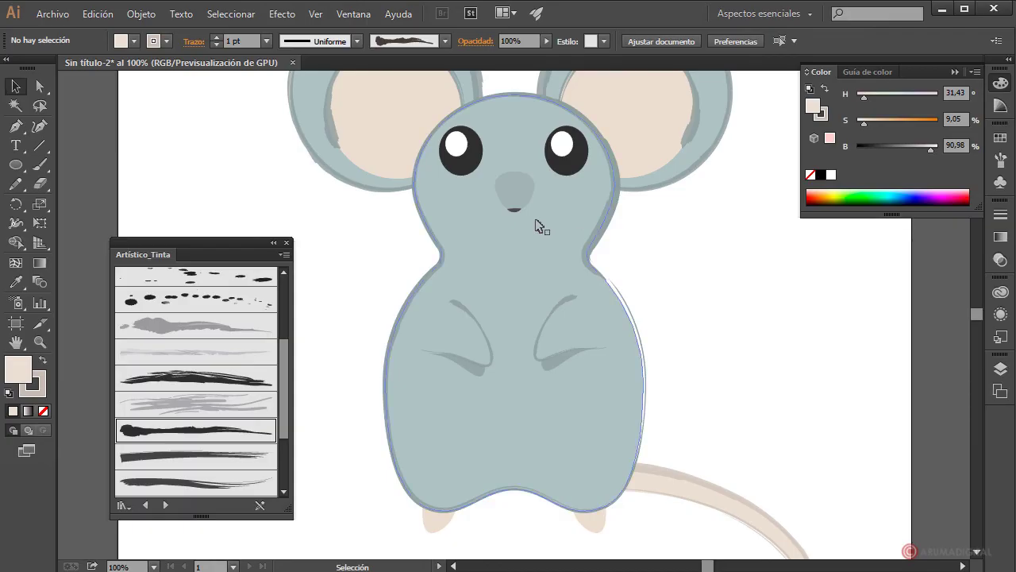
click(287, 242)
scroll(727, 289, down, 1)
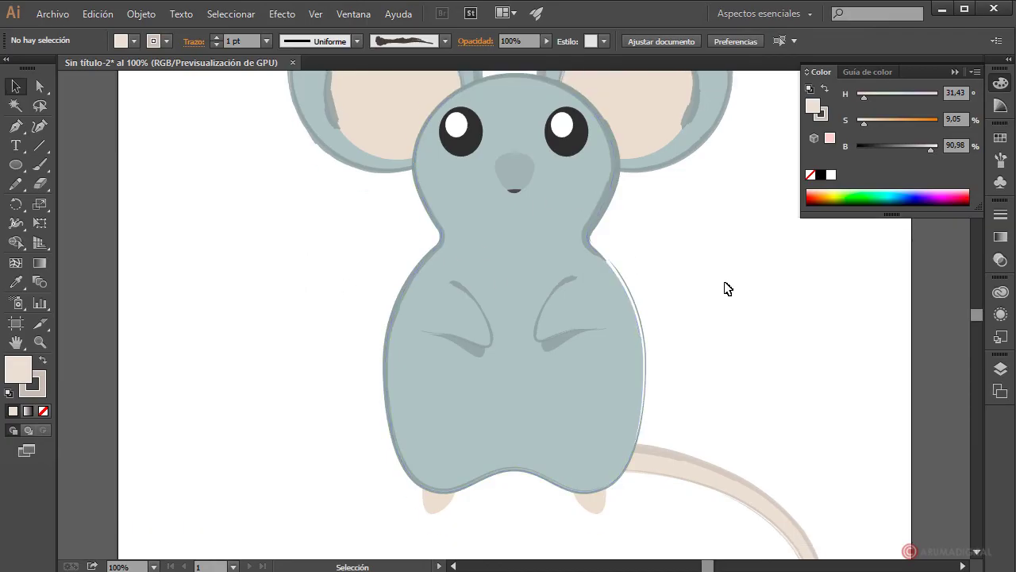
scroll(727, 288, up, 2)
- Duplicate the body onto the empty area beside the mouse and remove the copy's stroke
drag(535, 476, 617, 483)
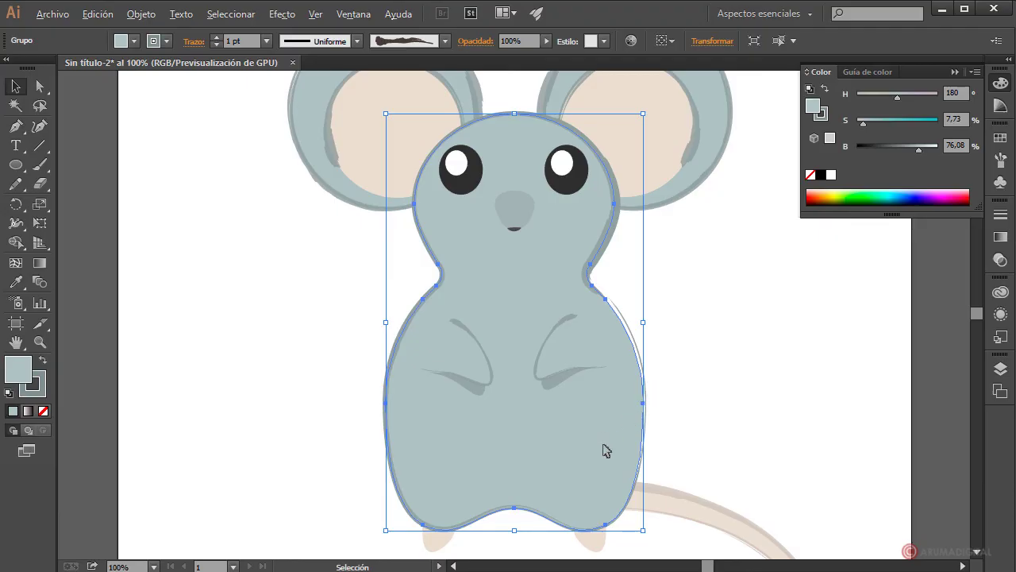
drag(603, 450, 316, 446)
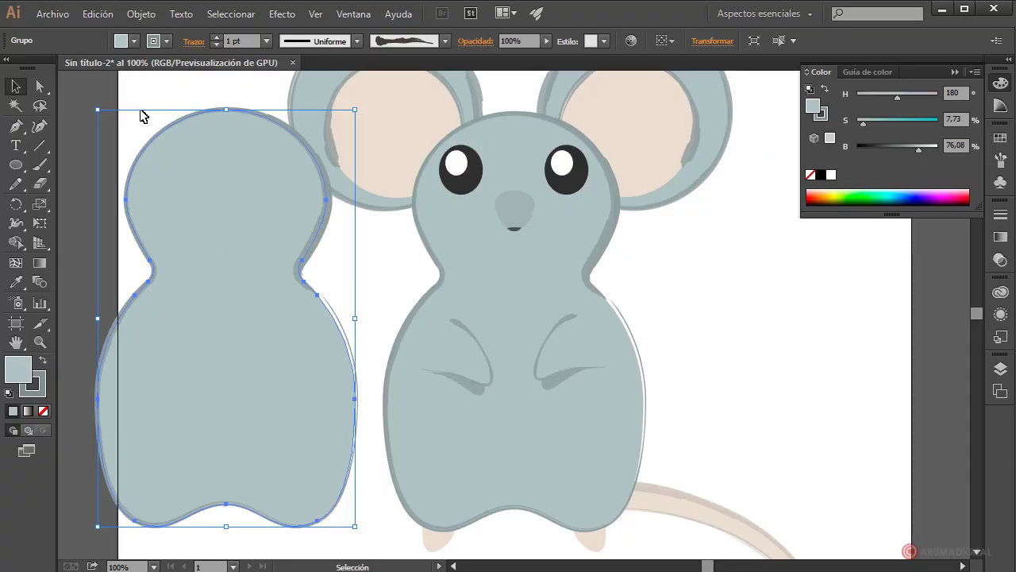
click(167, 40)
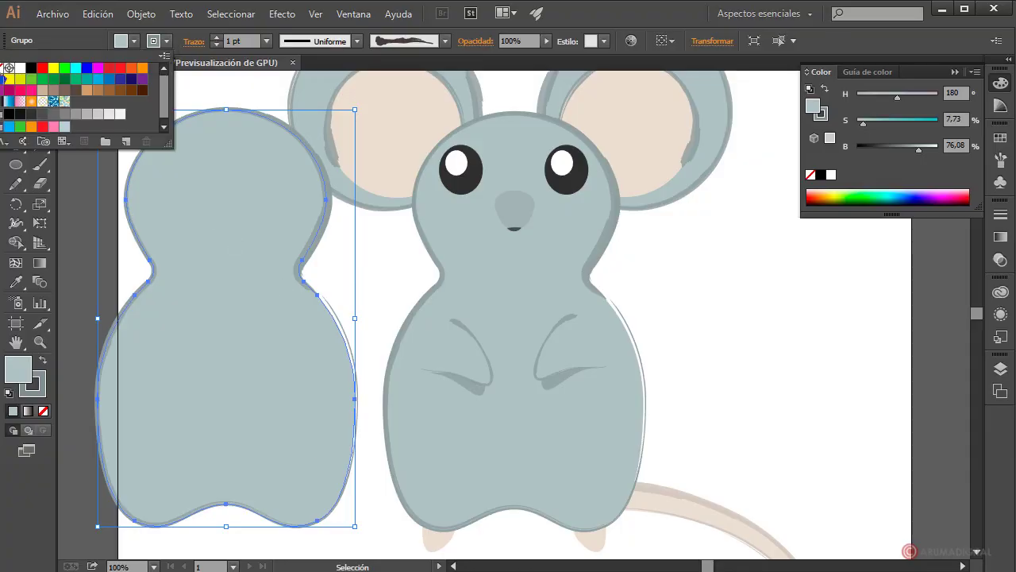
click(8, 69)
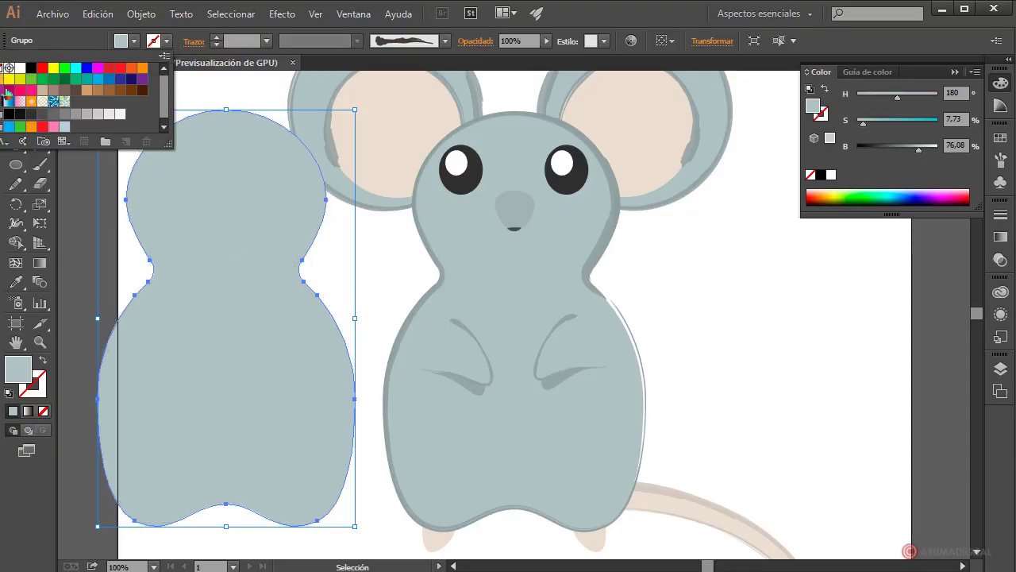
click(643, 265)
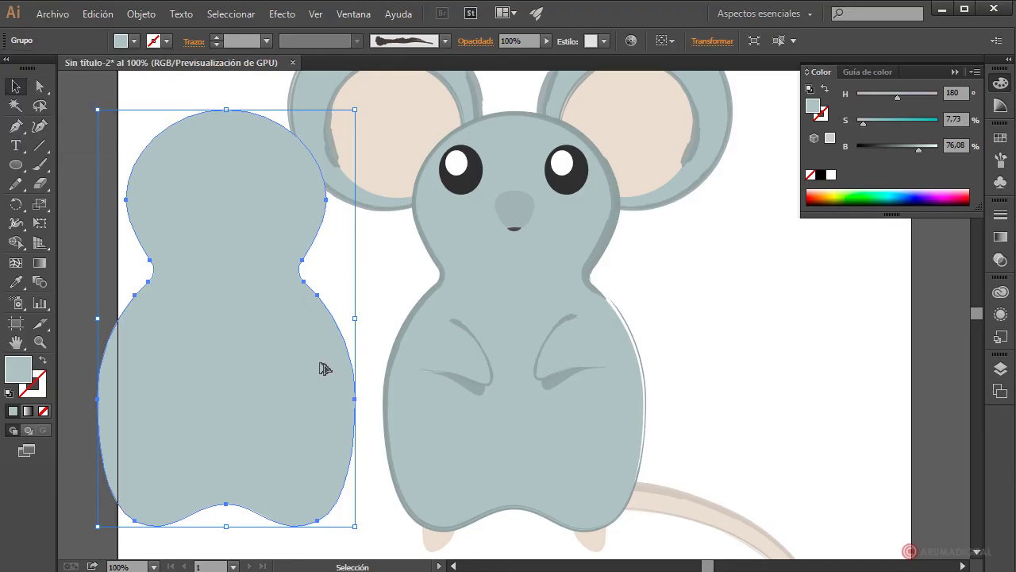
- Duplicate the strokeless body copy slightly offset over itself and scale the duplicate down to about 305 px wide
drag(328, 397, 314, 374)
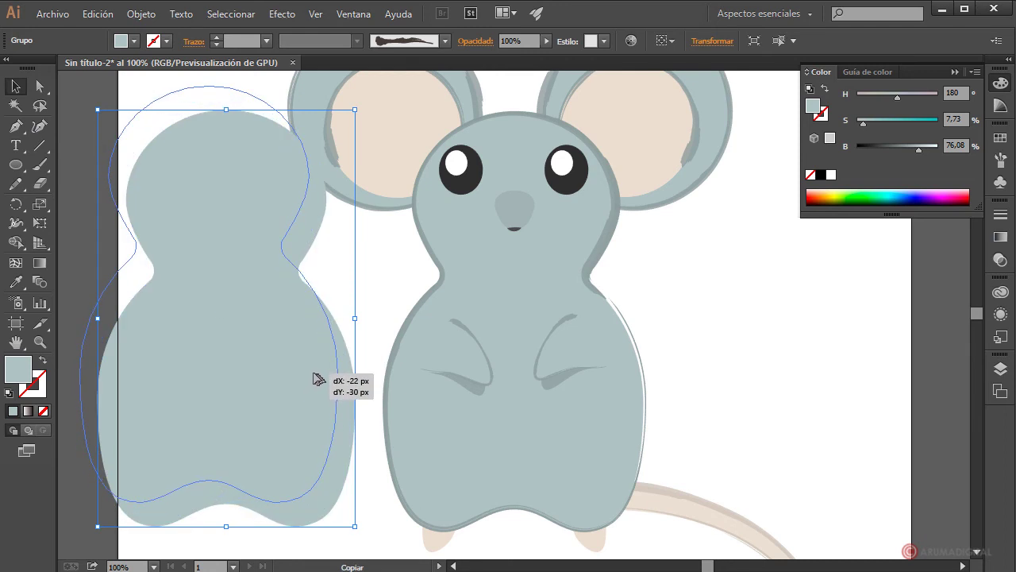
drag(316, 374, 328, 388)
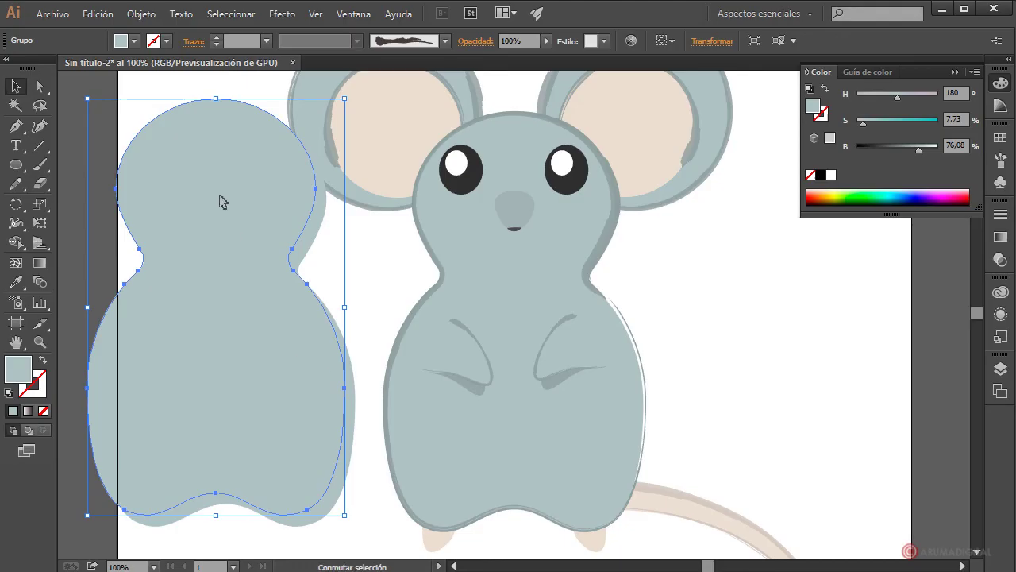
drag(88, 98, 104, 123)
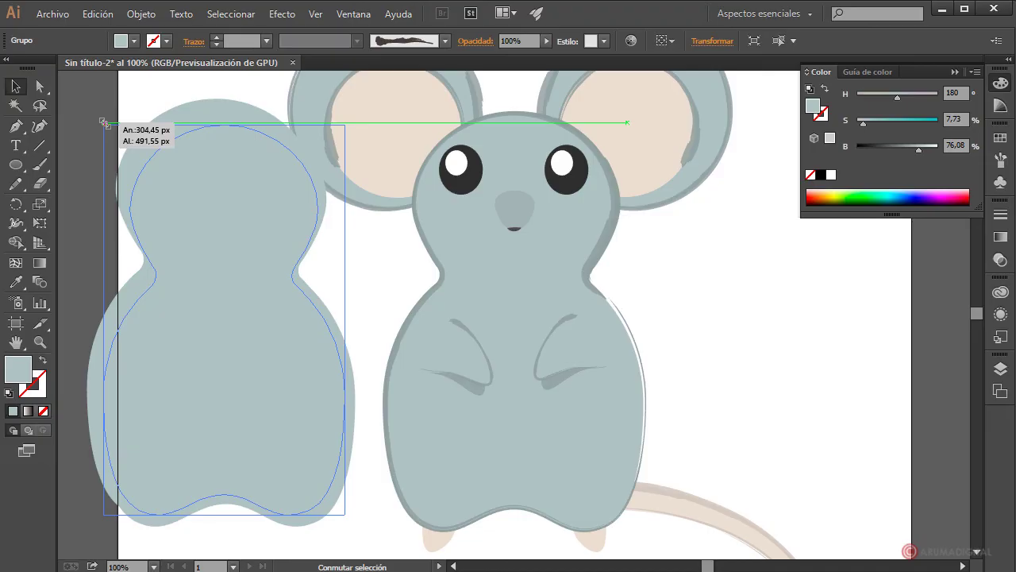
drag(104, 123, 102, 123)
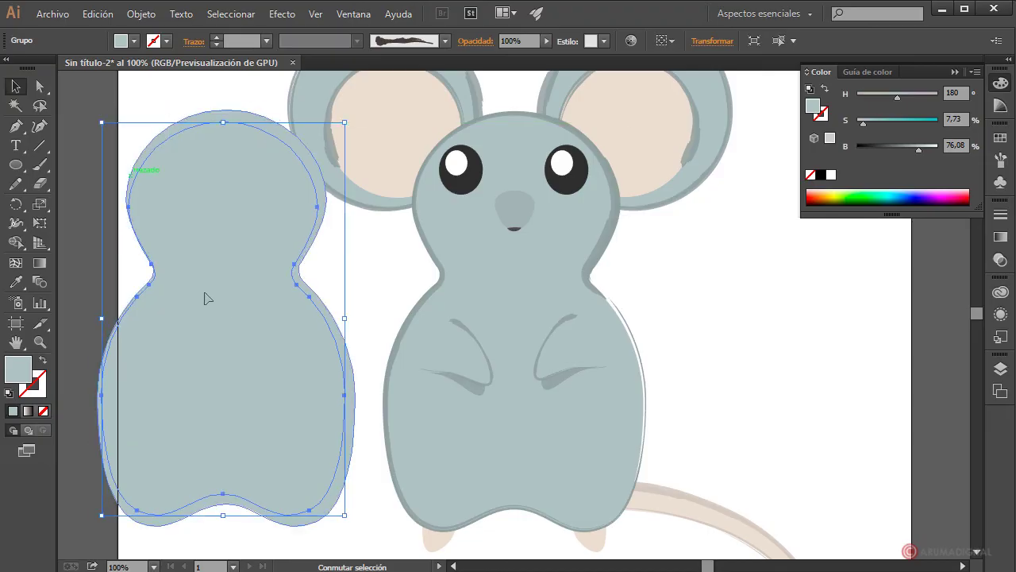
- Move the duplicate's right neck, shoulder and flank anchor points inward with Direct Selection, leaving a wider strip of the body behind it
click(41, 87)
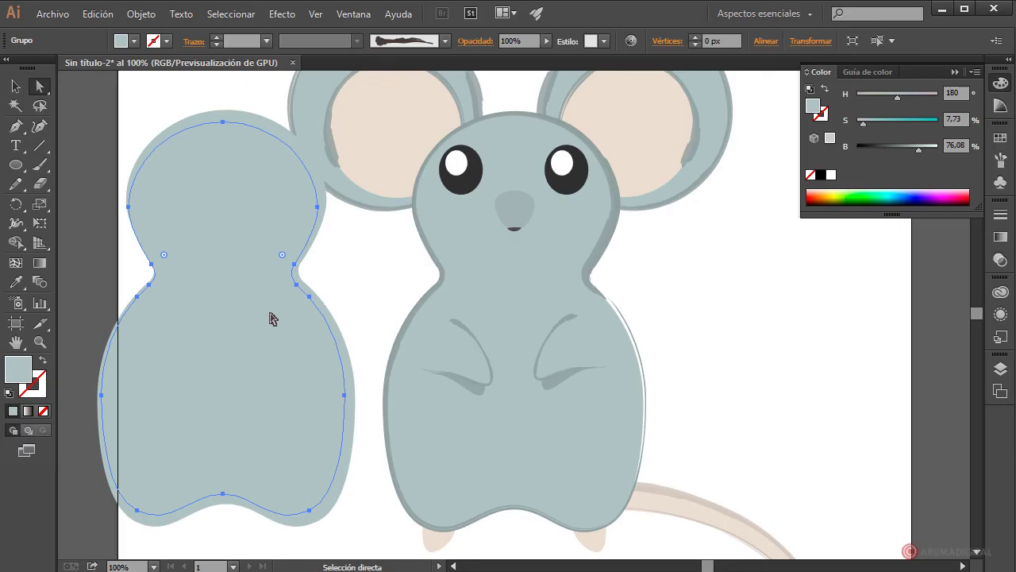
click(294, 266)
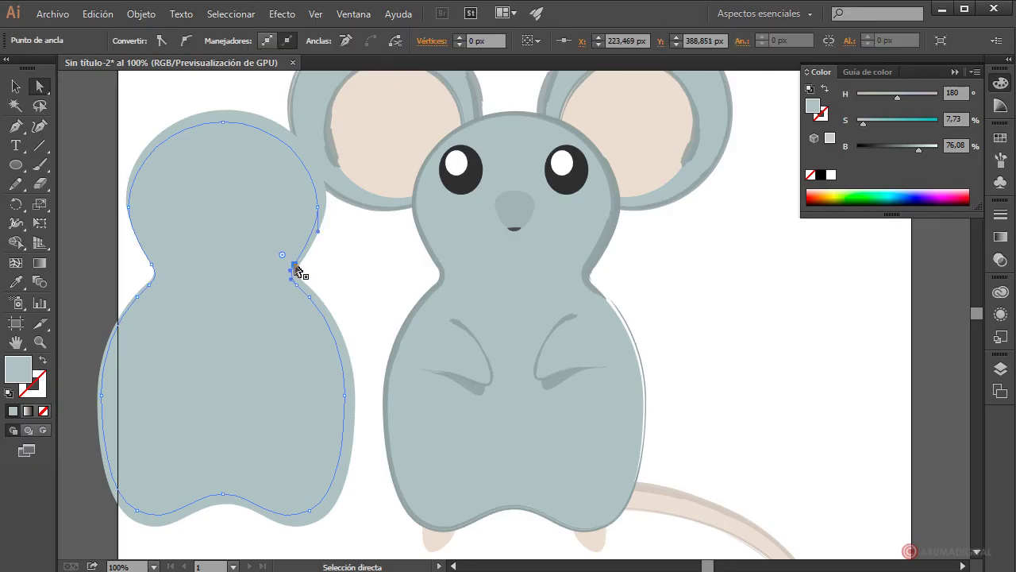
drag(296, 271, 270, 271)
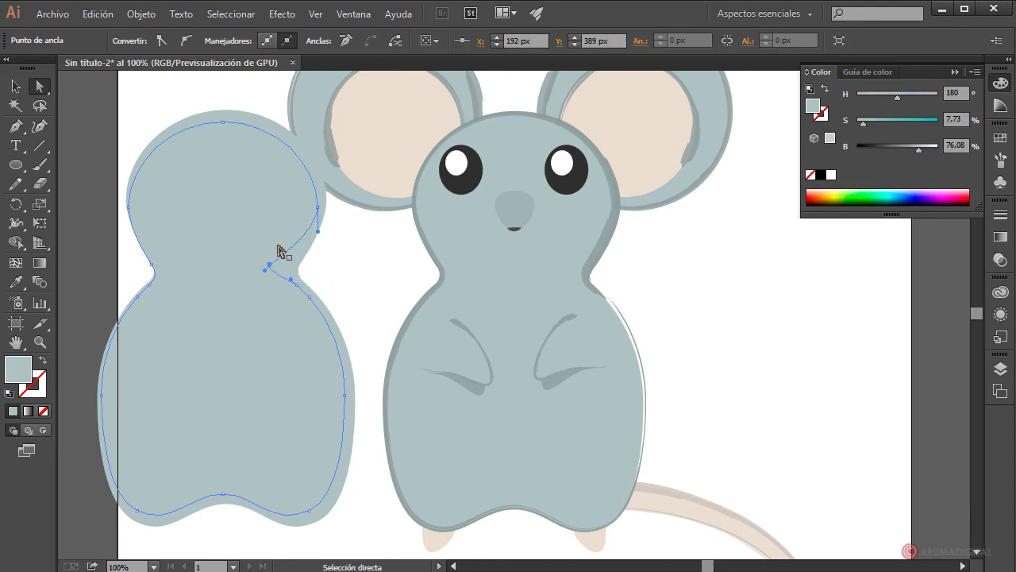
click(318, 239)
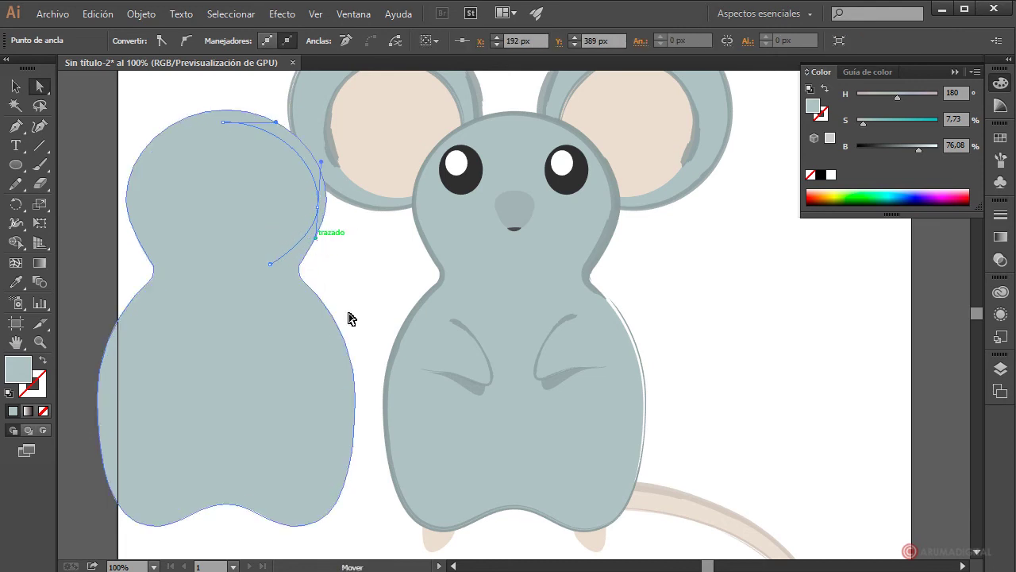
click(293, 281)
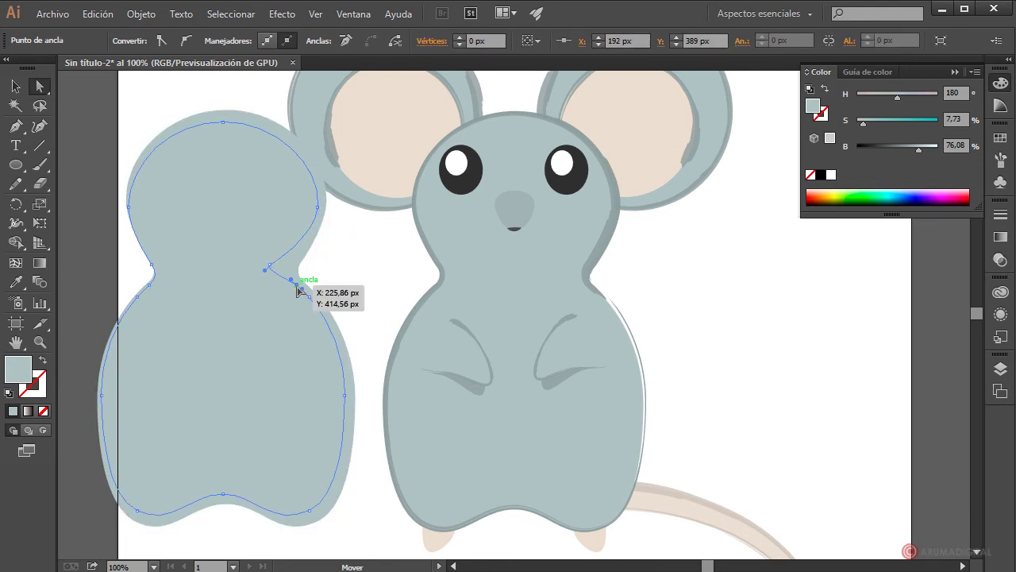
drag(297, 290, 307, 316)
click(344, 395)
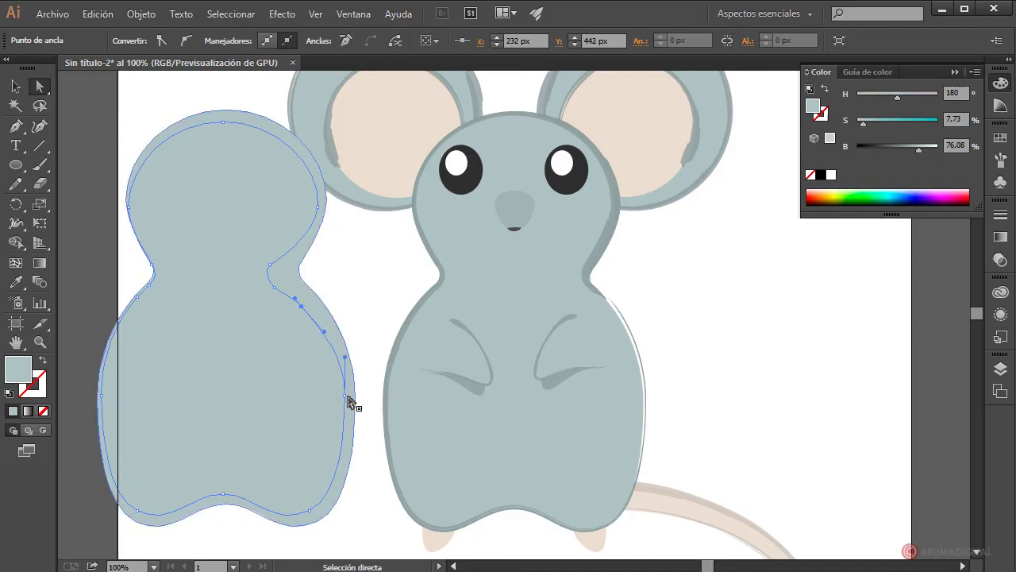
drag(344, 396, 339, 396)
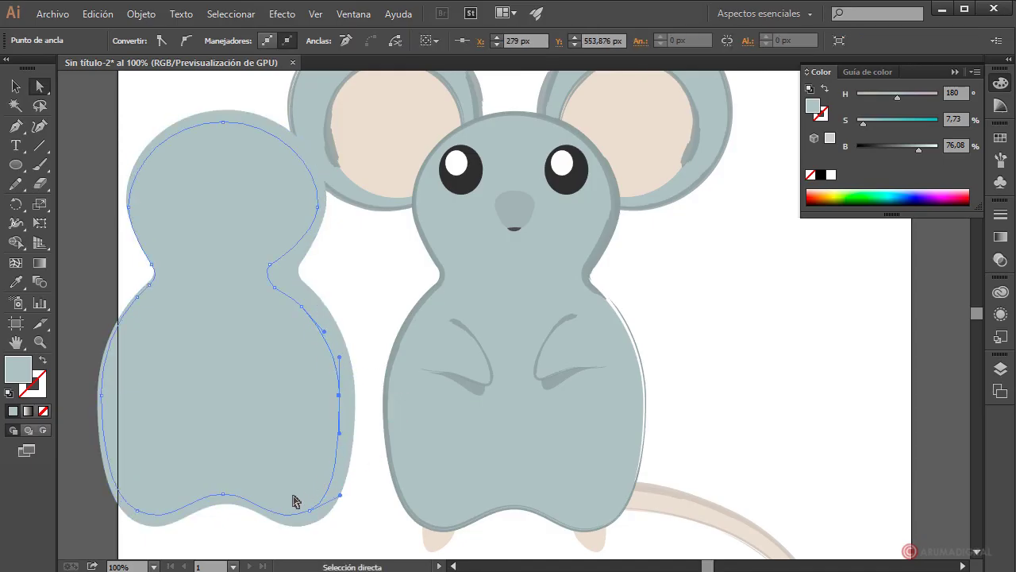
- Move the duplicate's left foot, flank, neck and head anchor points outward past the edge of the body behind it
drag(138, 512, 123, 525)
drag(103, 400, 92, 393)
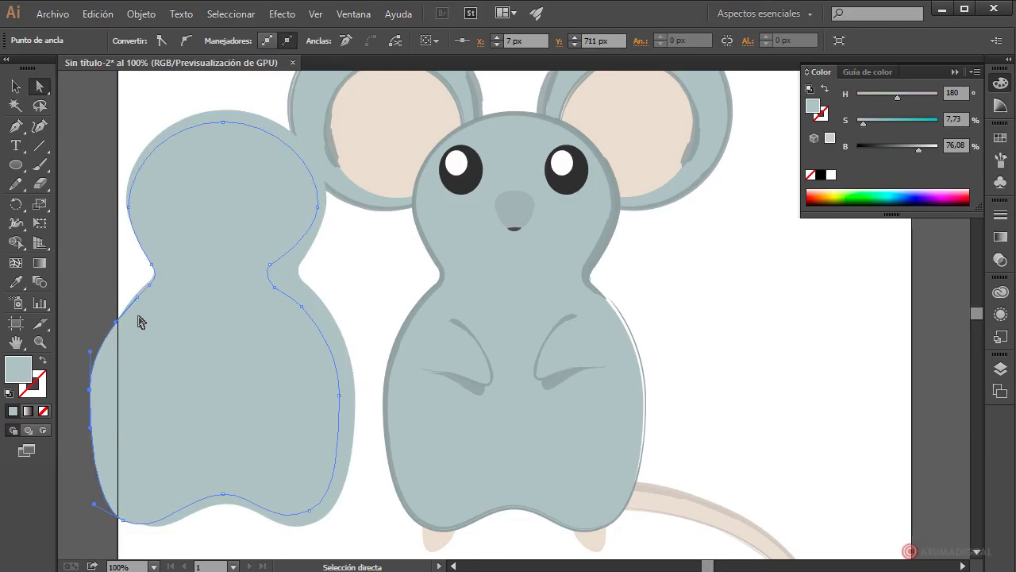
drag(141, 295, 147, 271)
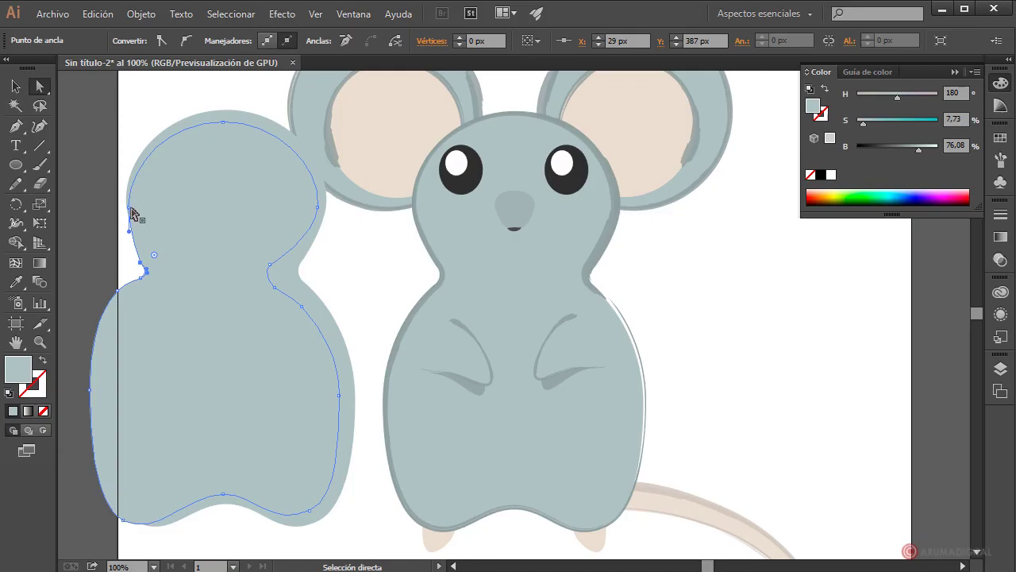
drag(131, 213, 118, 194)
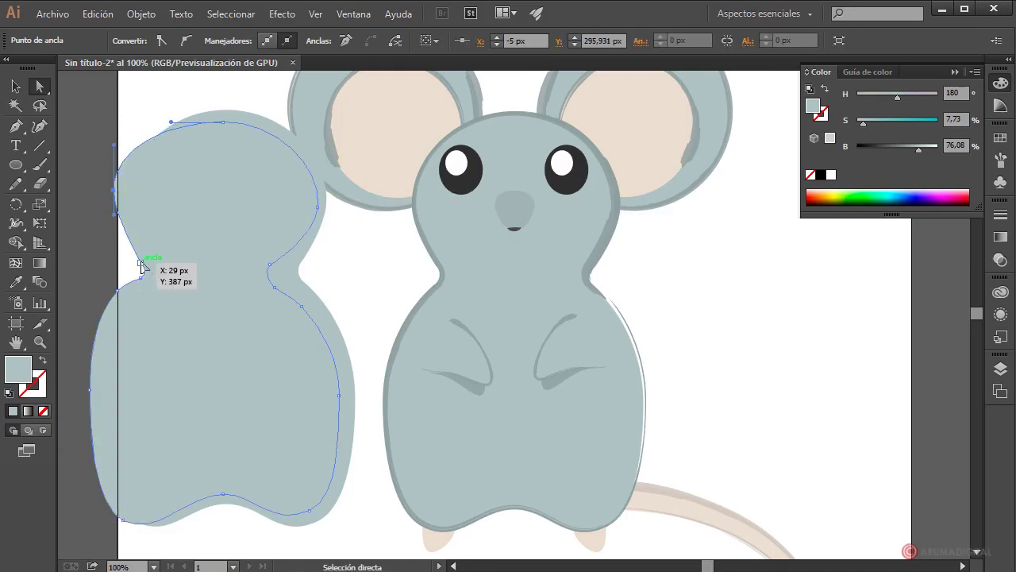
drag(141, 267, 132, 261)
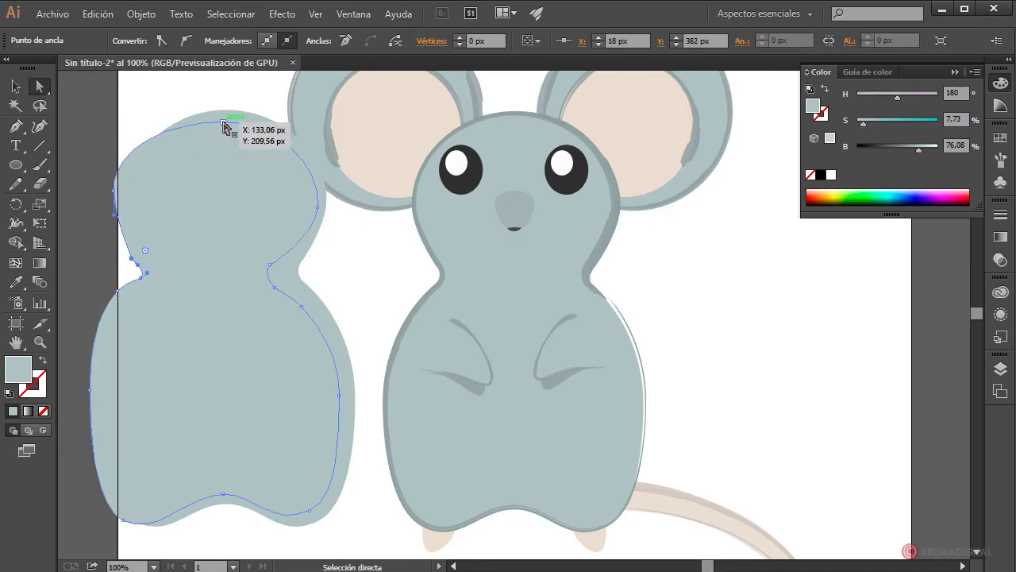
- Raise the duplicate's head top above the body behind it, widen the head's right curve, and lift its lower middle and lower right anchors
drag(223, 123, 213, 100)
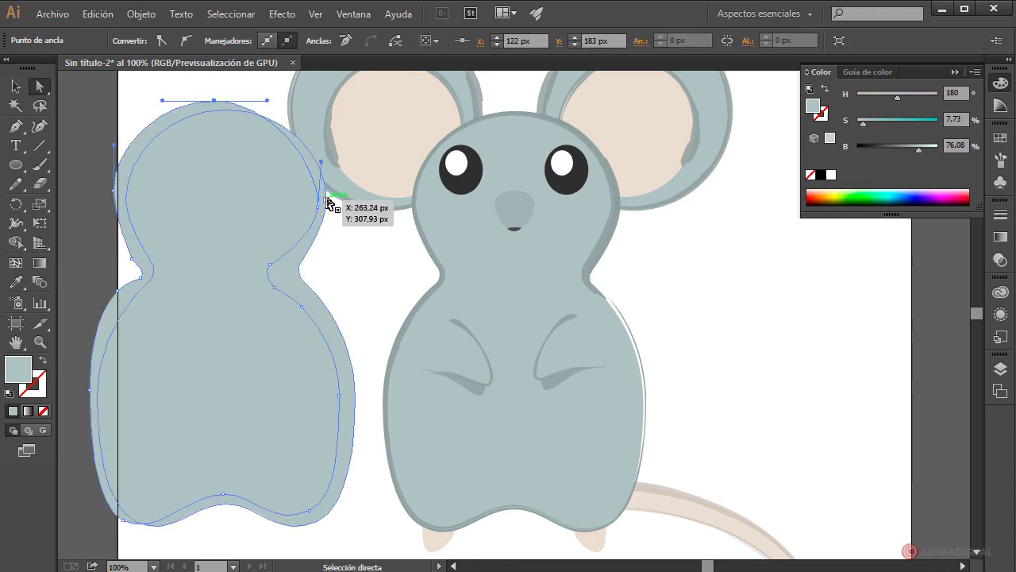
drag(321, 161, 334, 129)
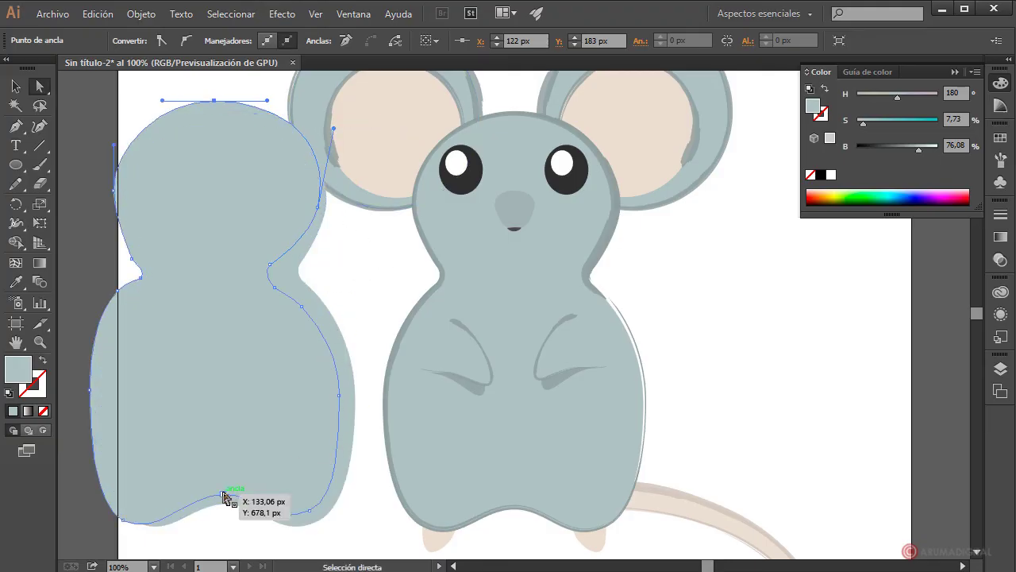
drag(223, 494, 222, 483)
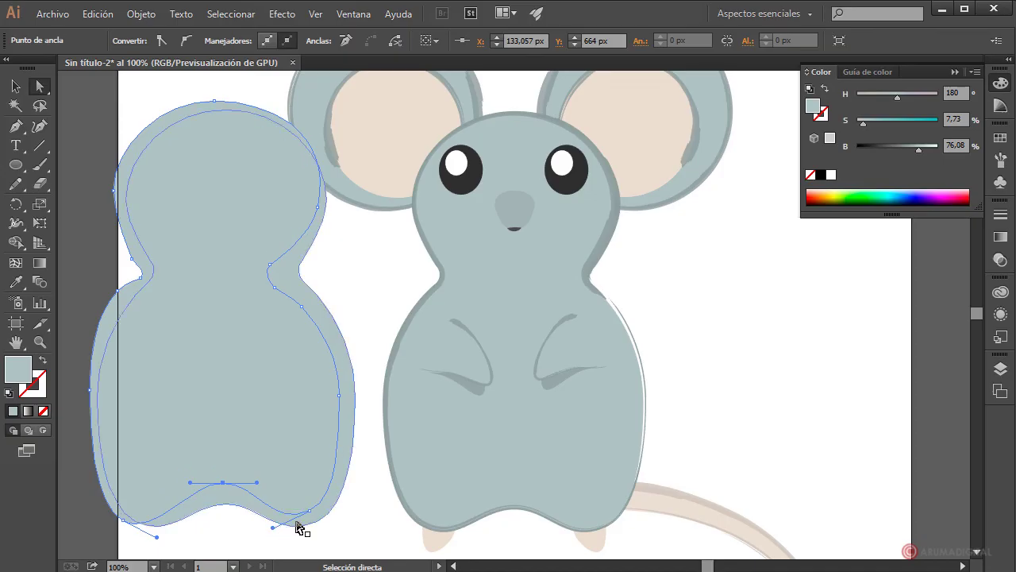
drag(310, 512, 309, 502)
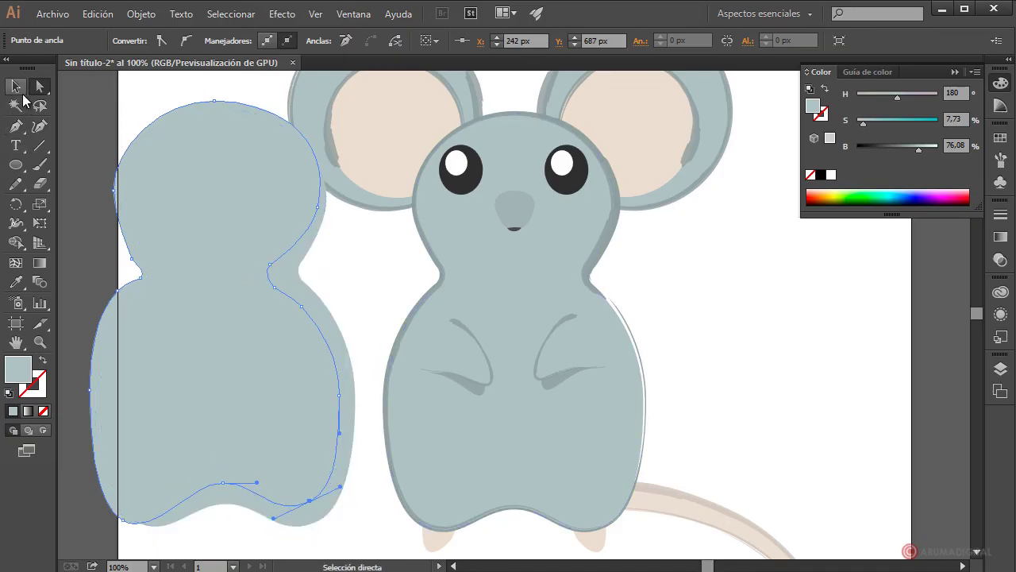
- Ungroup the reshaped body duplicate so its overlapping paths can be selected separately
click(22, 94)
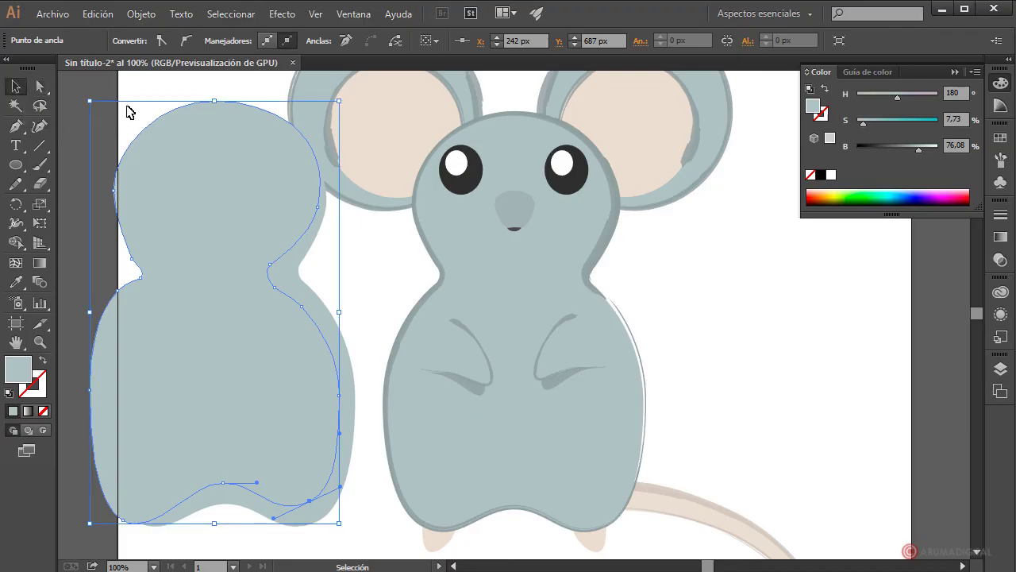
drag(179, 91, 231, 296)
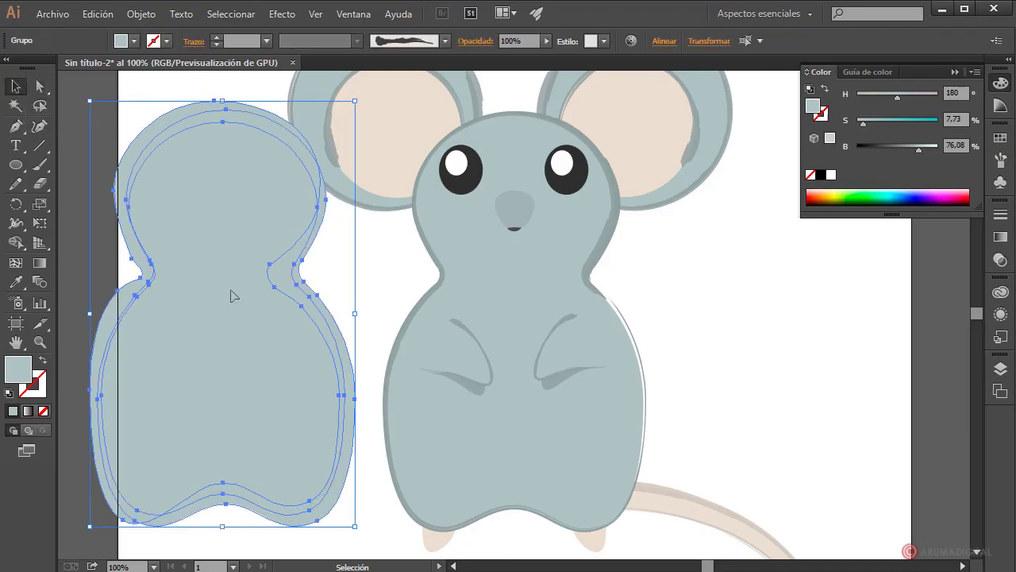
click(372, 284)
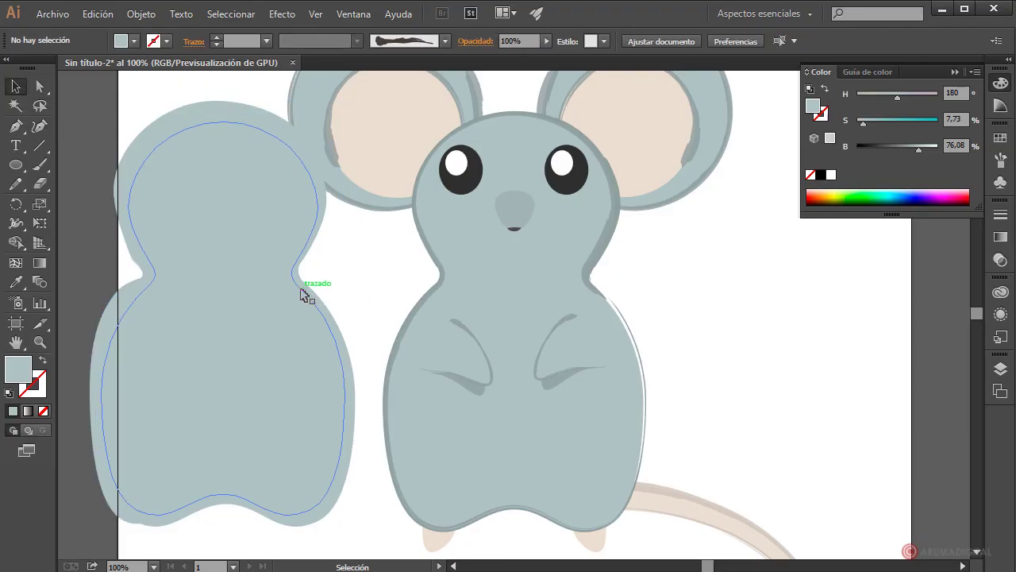
click(274, 294)
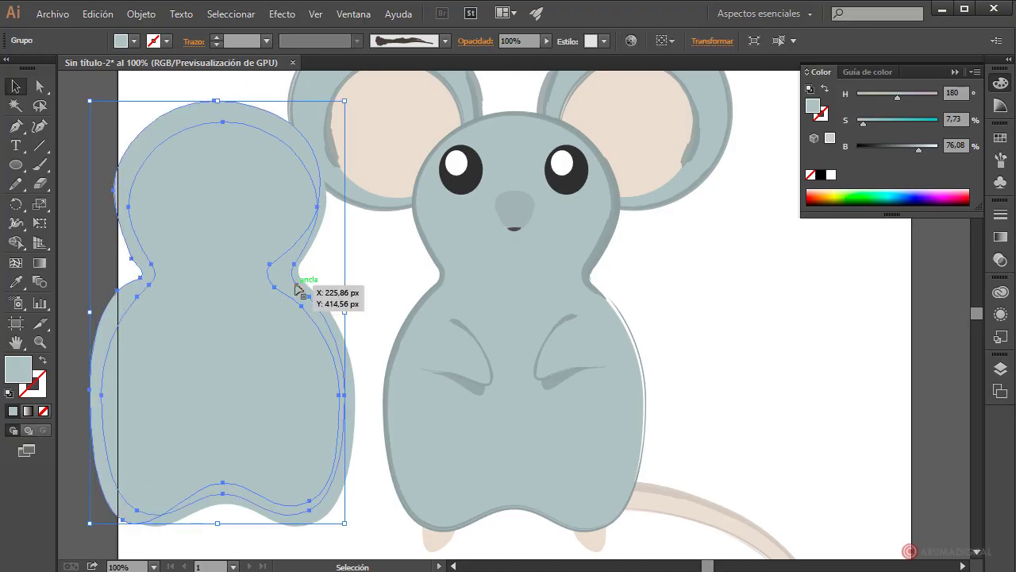
click(318, 283)
click(299, 292)
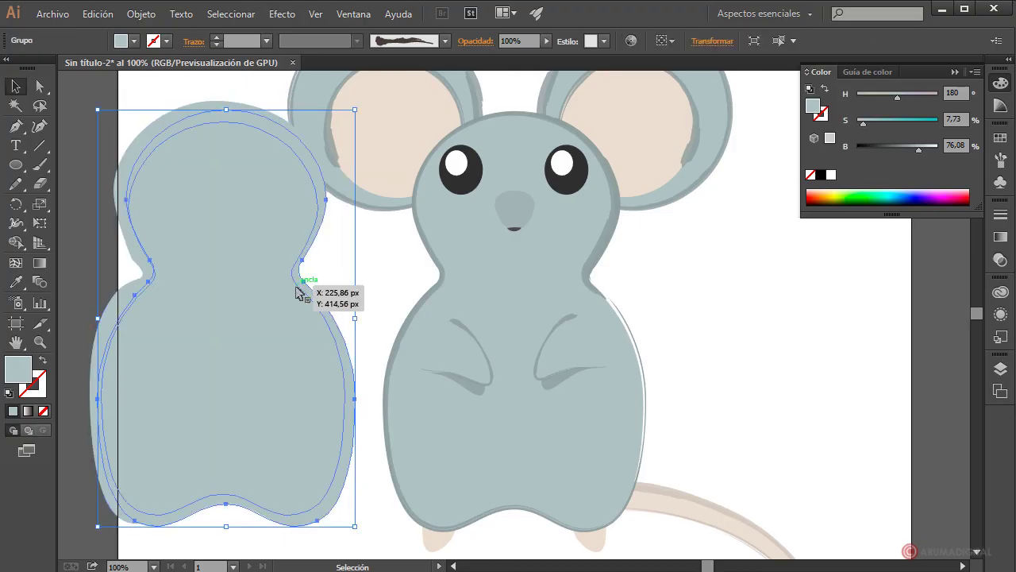
key(ctrl+z)
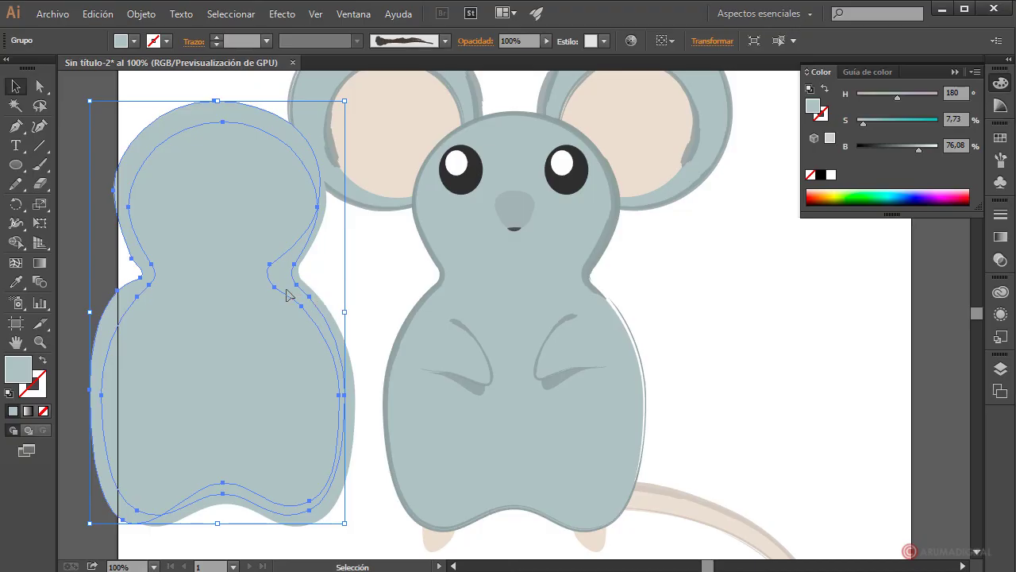
click(333, 274)
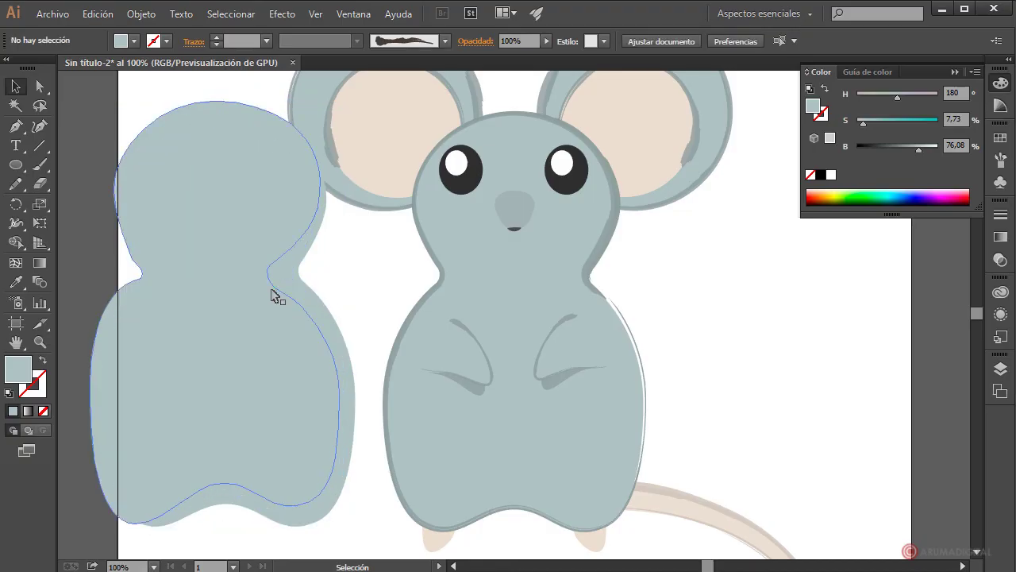
click(273, 291)
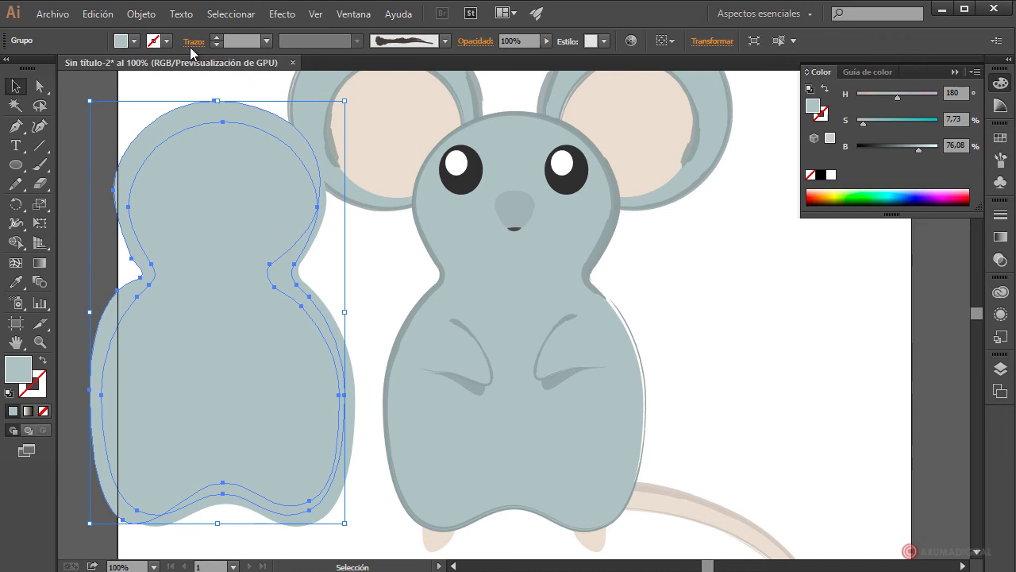
click(142, 14)
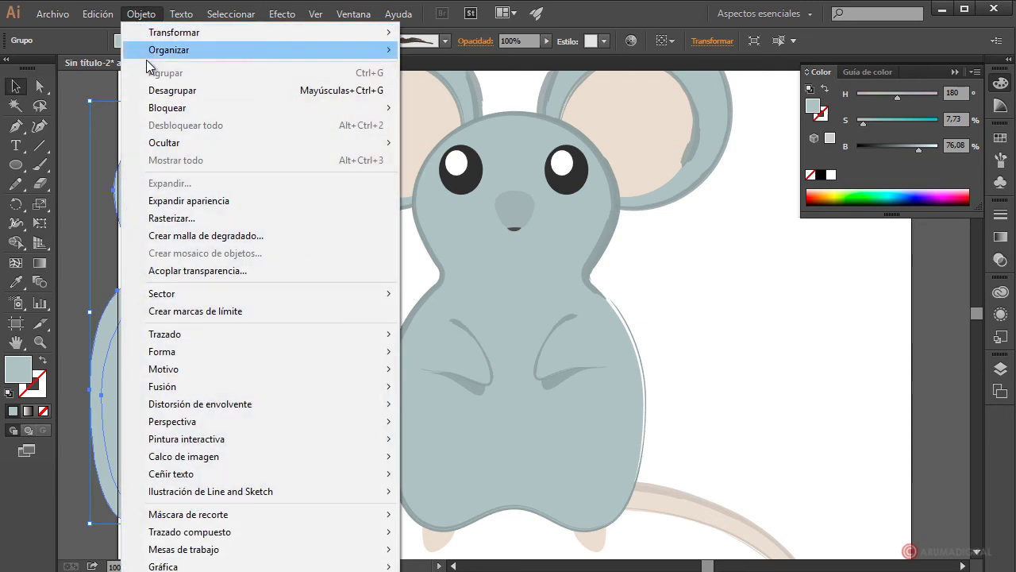
click(159, 90)
click(389, 266)
- Move the smaller, unreshaped body path out of the overlapping shapes to the other side of the mouse
click(302, 295)
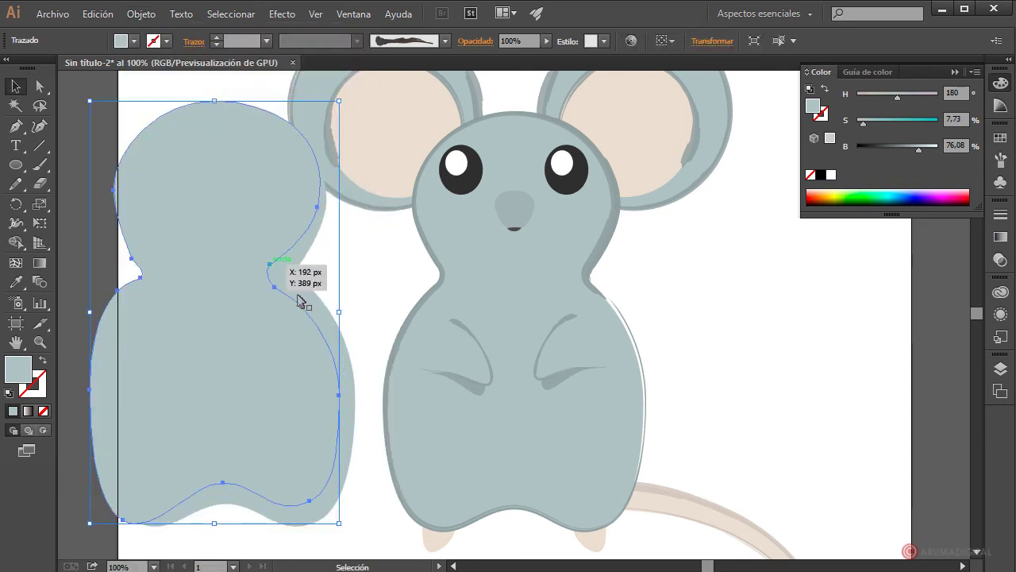
shift+click(300, 269)
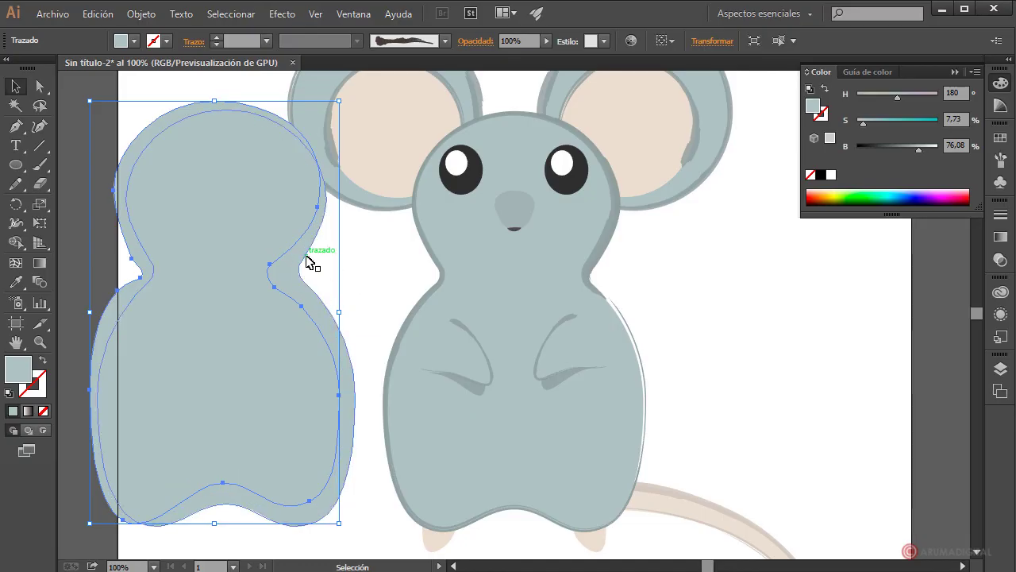
key(ctrl+g)
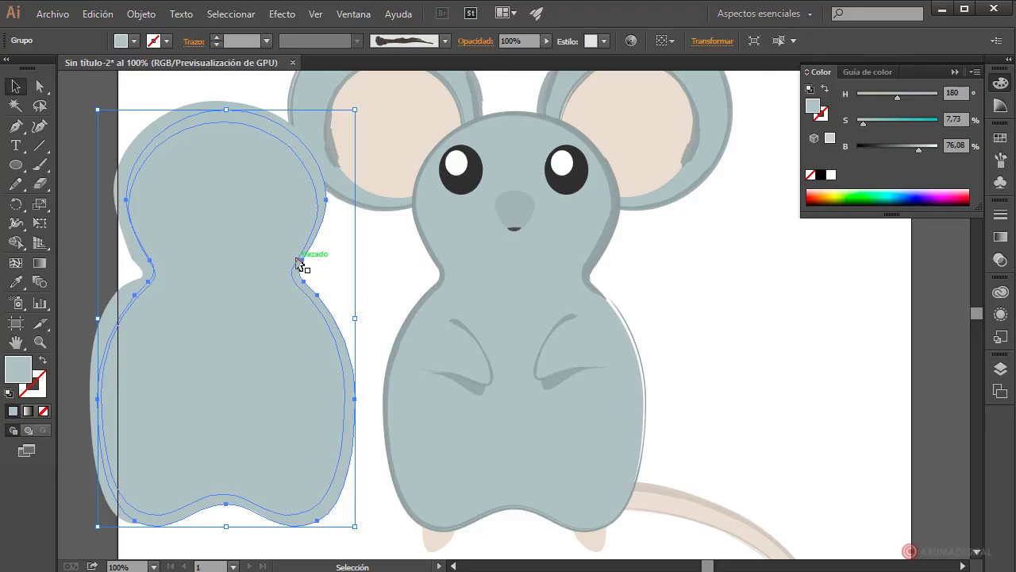
click(340, 244)
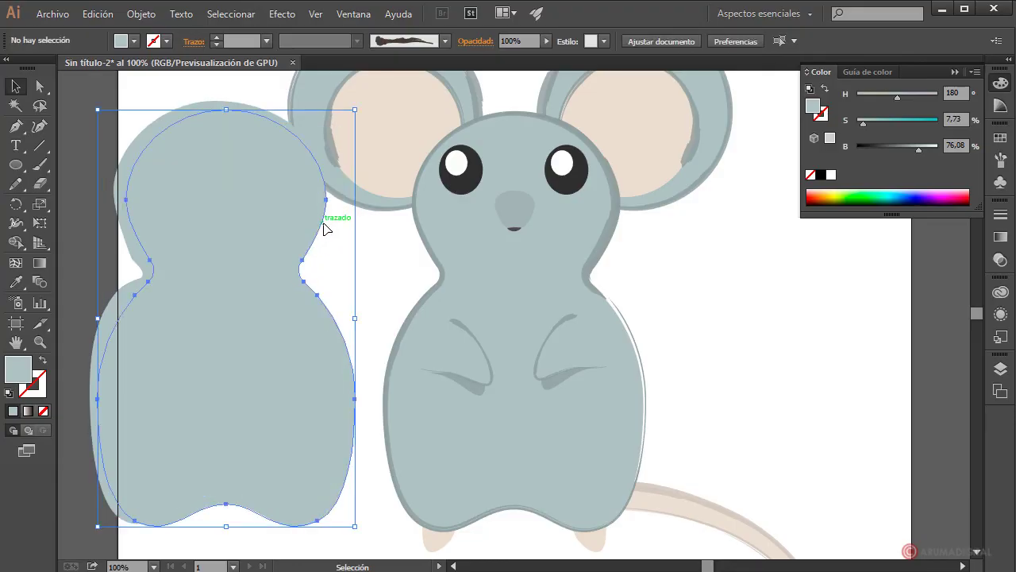
click(324, 229)
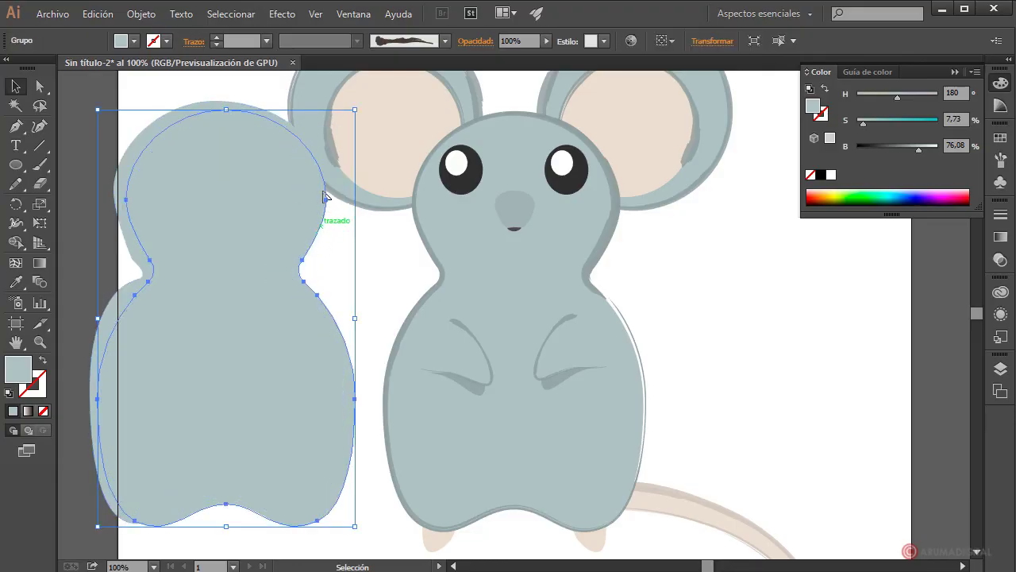
drag(318, 224, 799, 256)
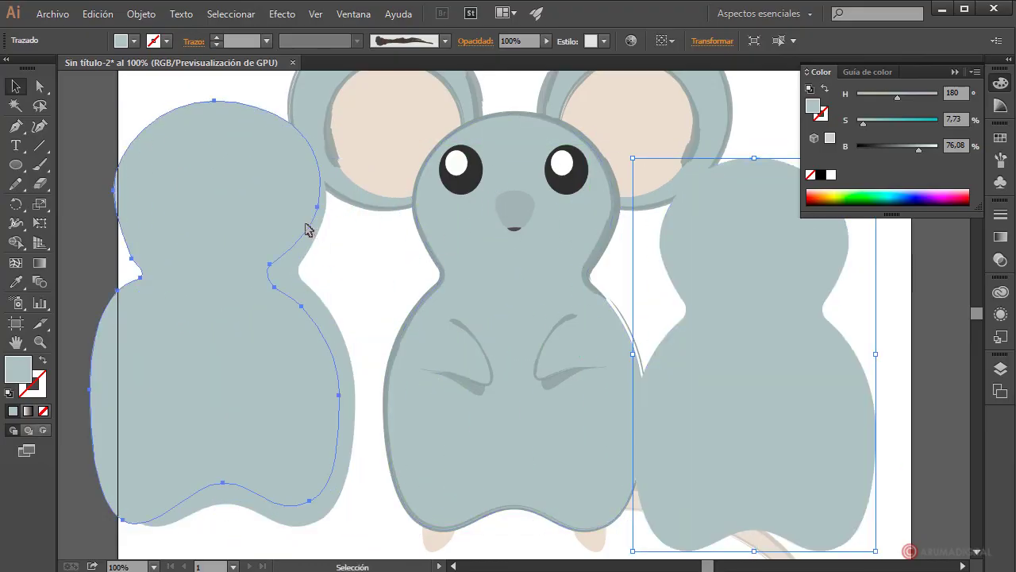
drag(309, 230, 304, 257)
click(393, 250)
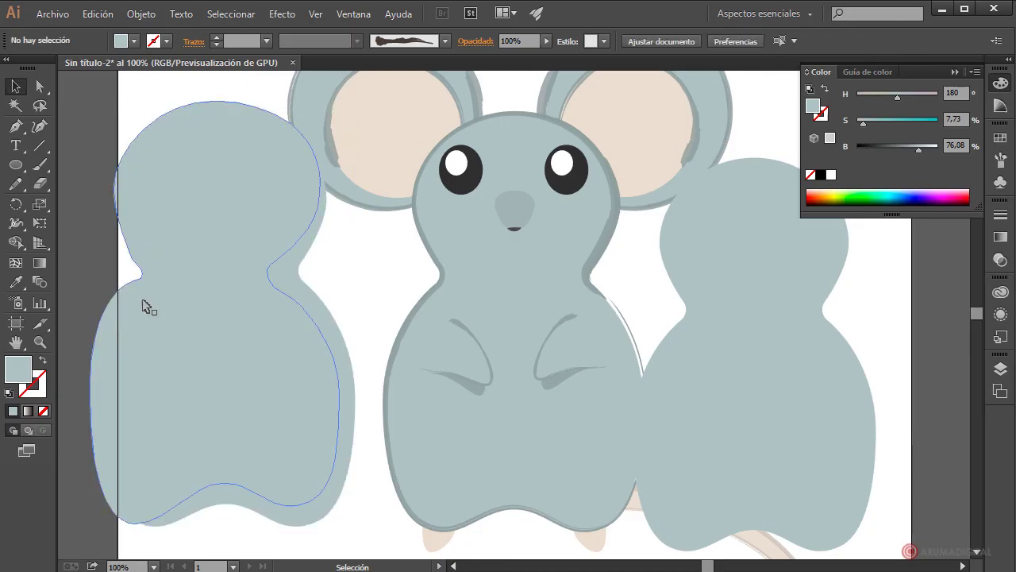
- Delete the separated, unreshaped body path beside the mouse, keeping the two overlapping body duplicates on the other side
click(126, 299)
drag(373, 268, 267, 332)
click(774, 291)
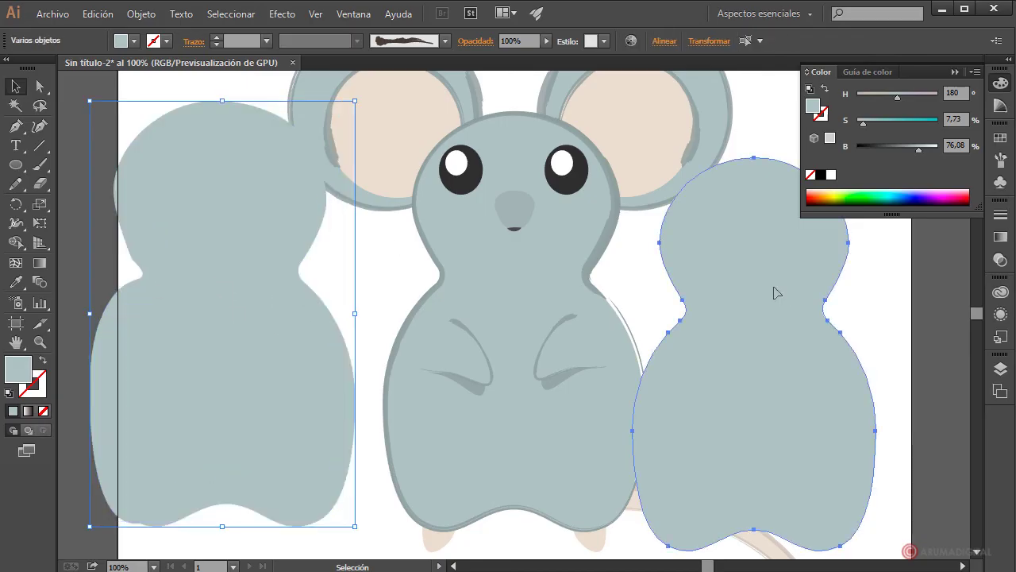
key(Delete)
- Try to subtract the front shape from the two overlapping body duplicates with Pathfinder's Minus Front
drag(353, 266, 272, 321)
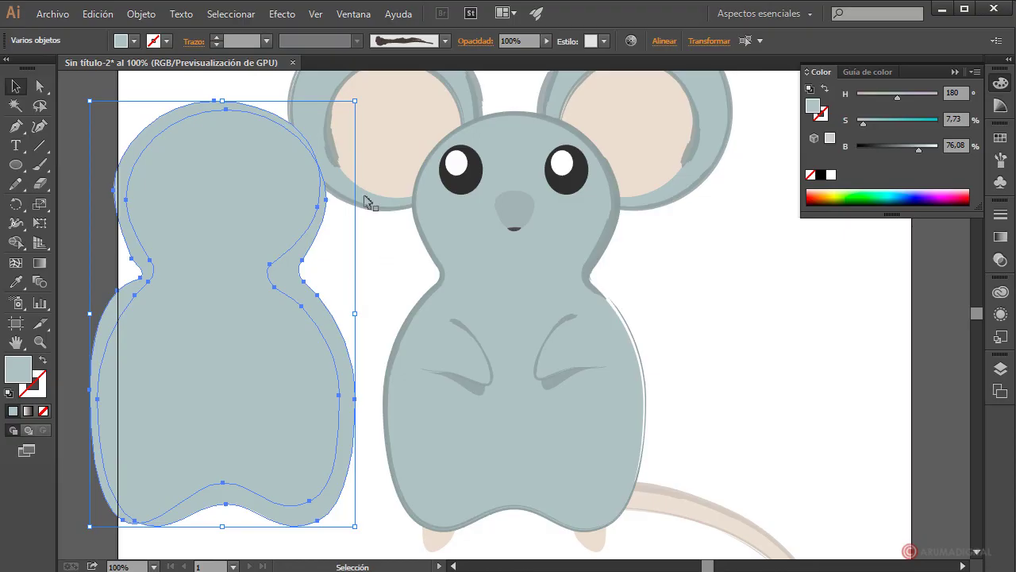
click(354, 15)
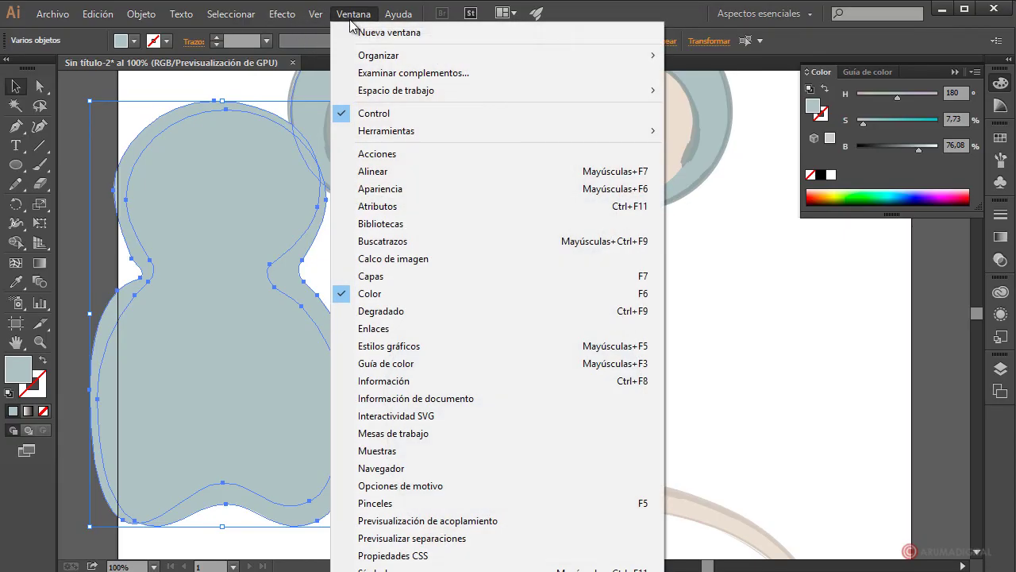
click(388, 241)
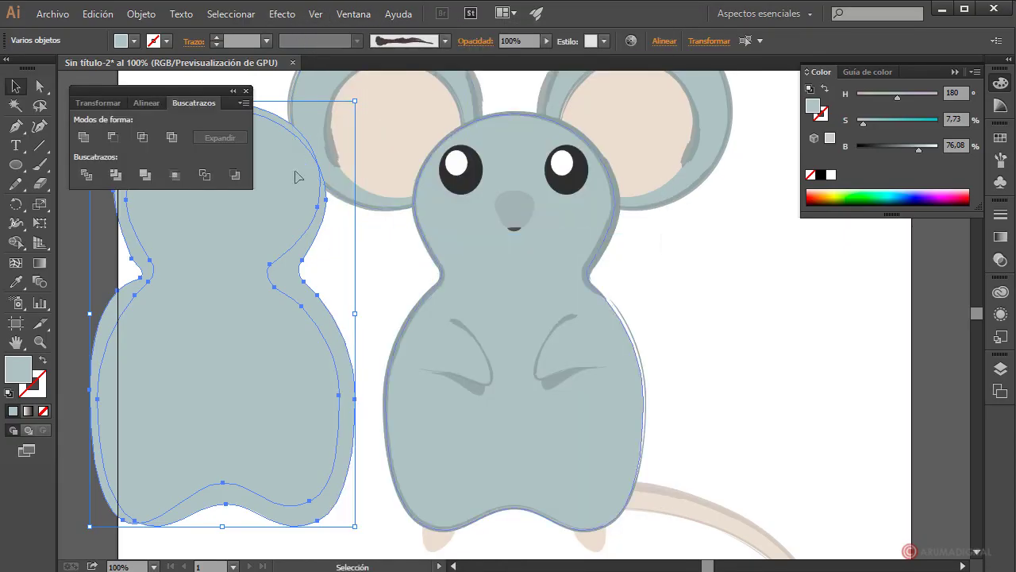
click(113, 138)
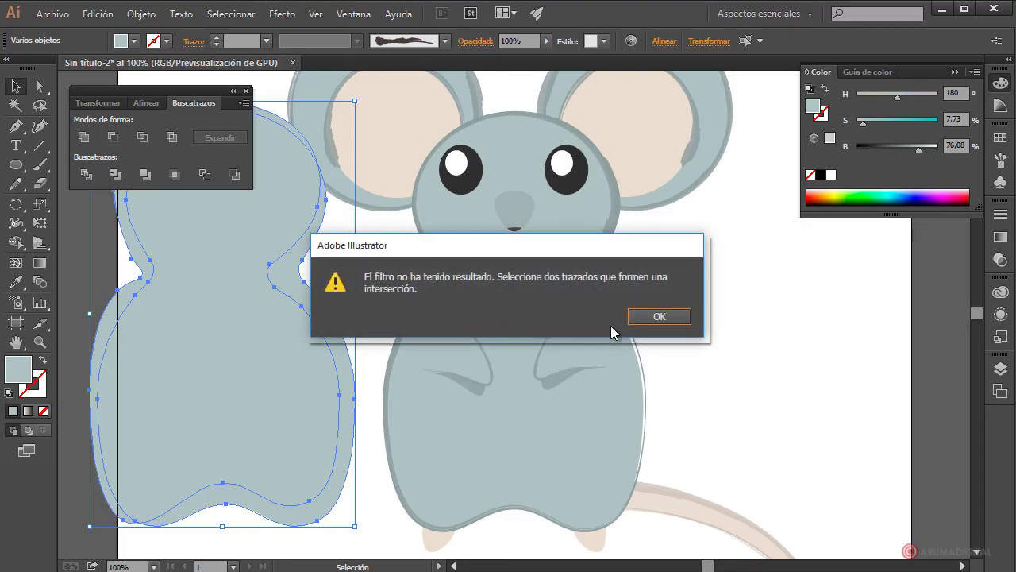
click(642, 320)
click(388, 303)
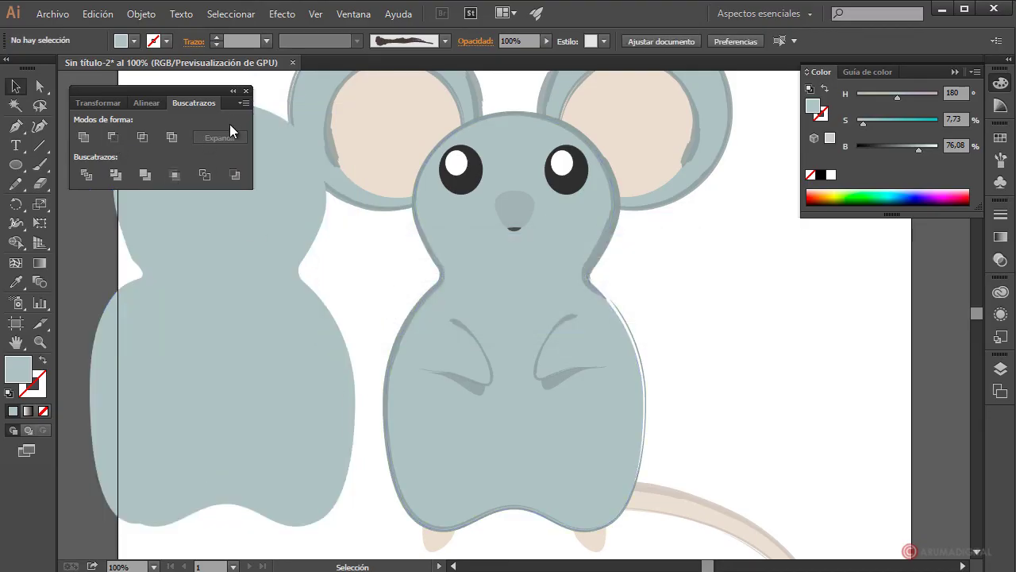
click(246, 90)
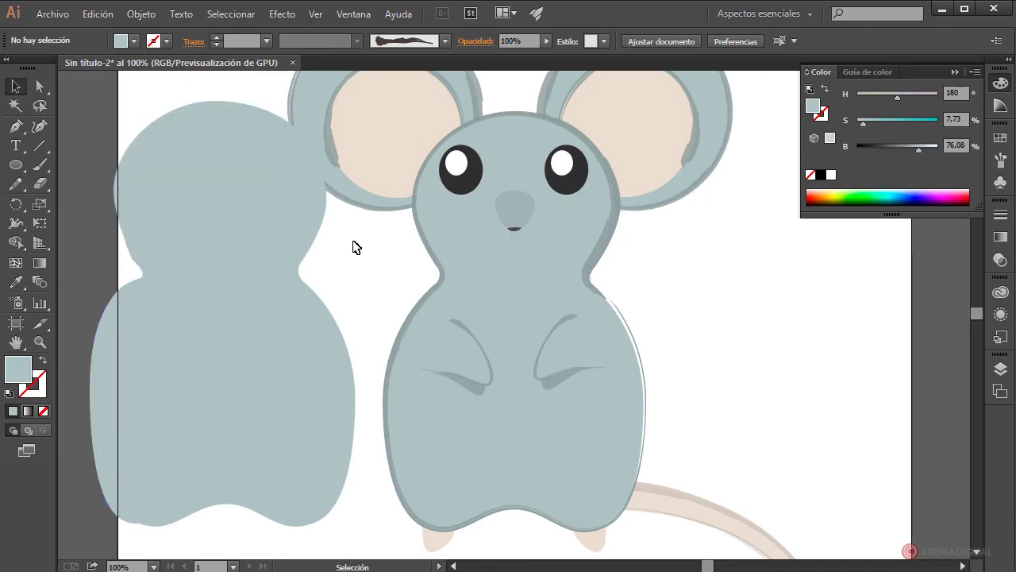
click(278, 292)
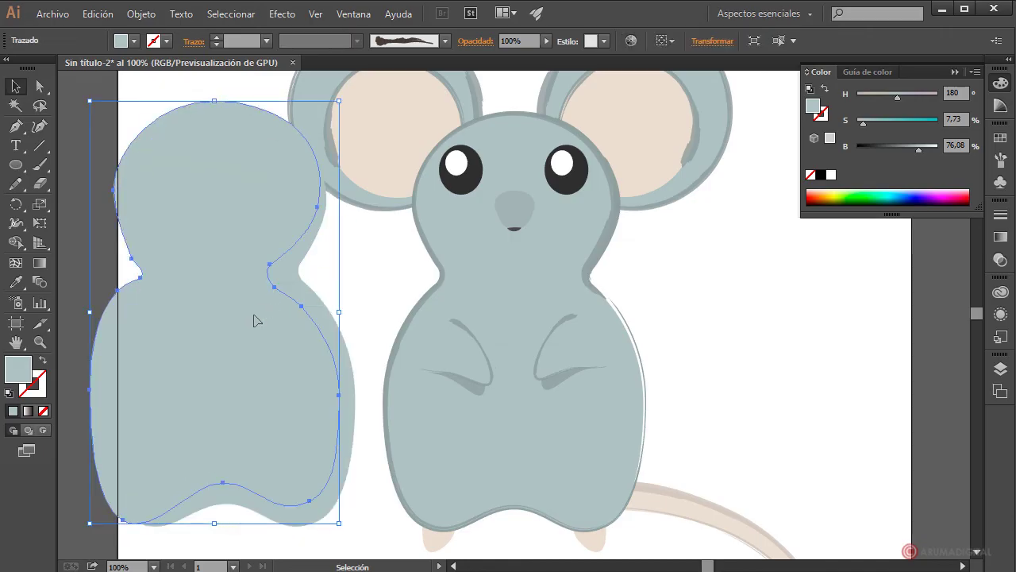
right_click(235, 215)
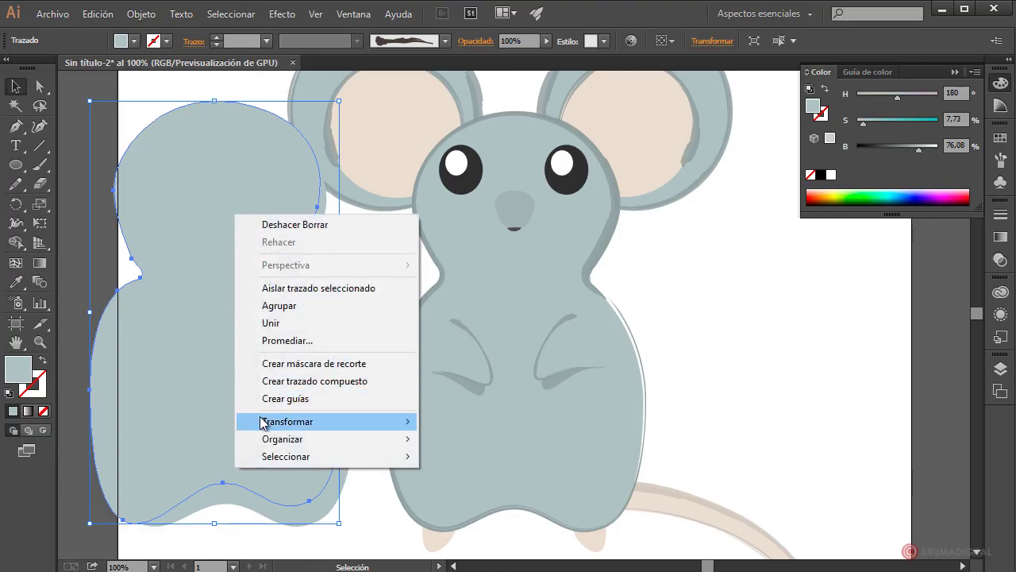
click(275, 323)
click(652, 326)
click(317, 291)
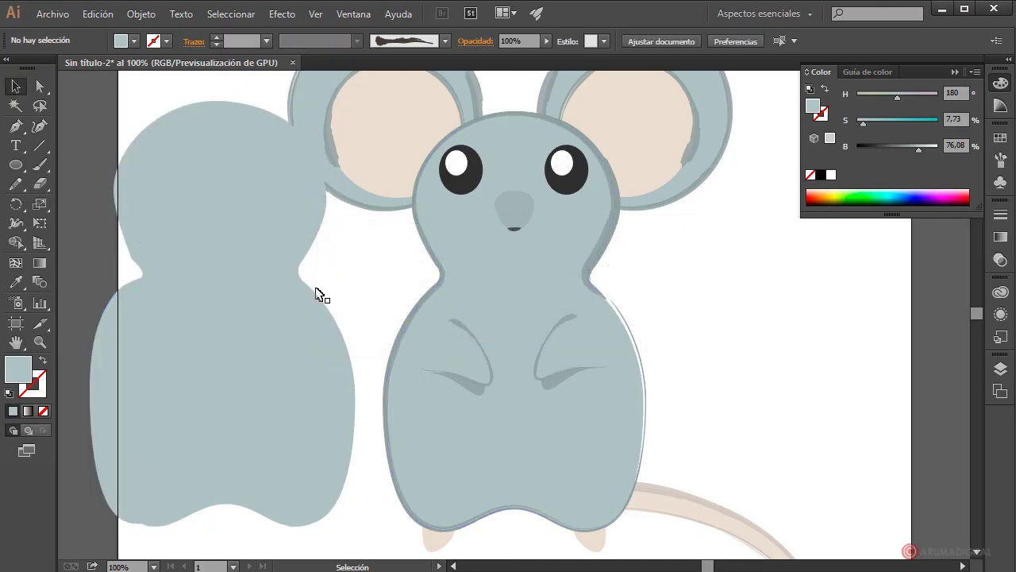
click(315, 287)
right_click(315, 288)
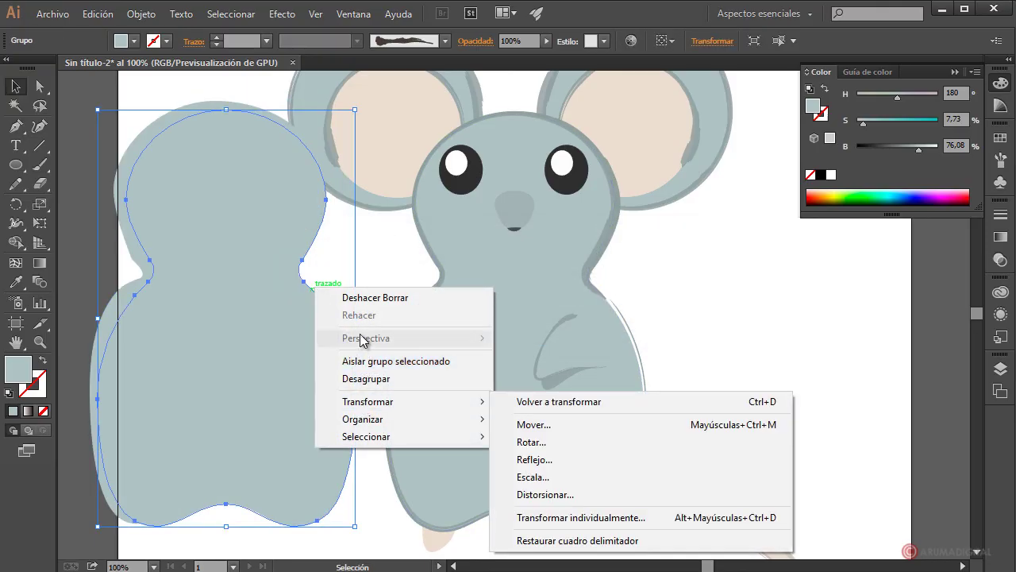
click(358, 504)
click(343, 489)
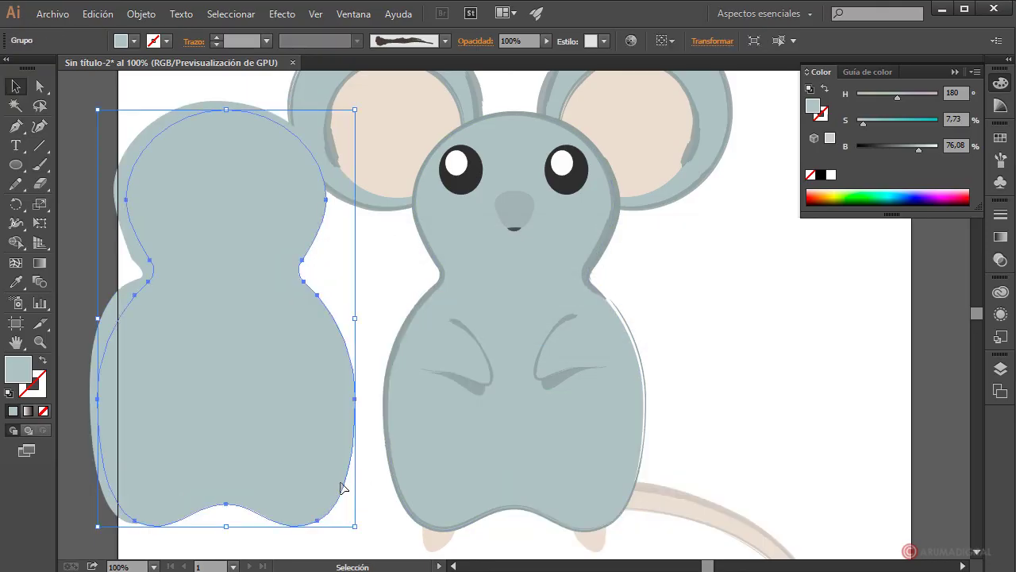
click(373, 313)
- Divide the two overlapping body duplicates along their intersecting outlines with the Pathfinder's Divide operation
drag(364, 277, 228, 359)
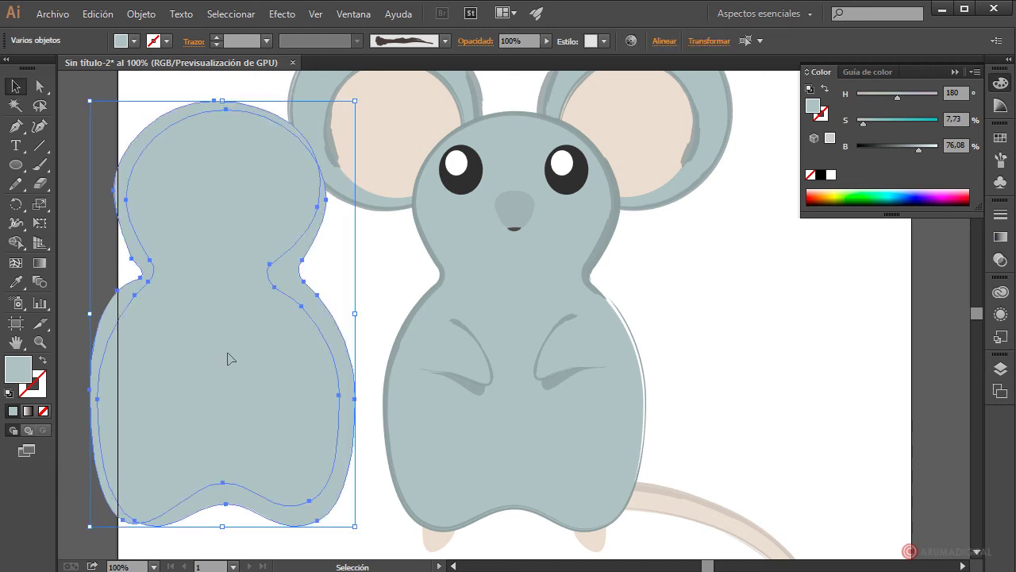
click(349, 14)
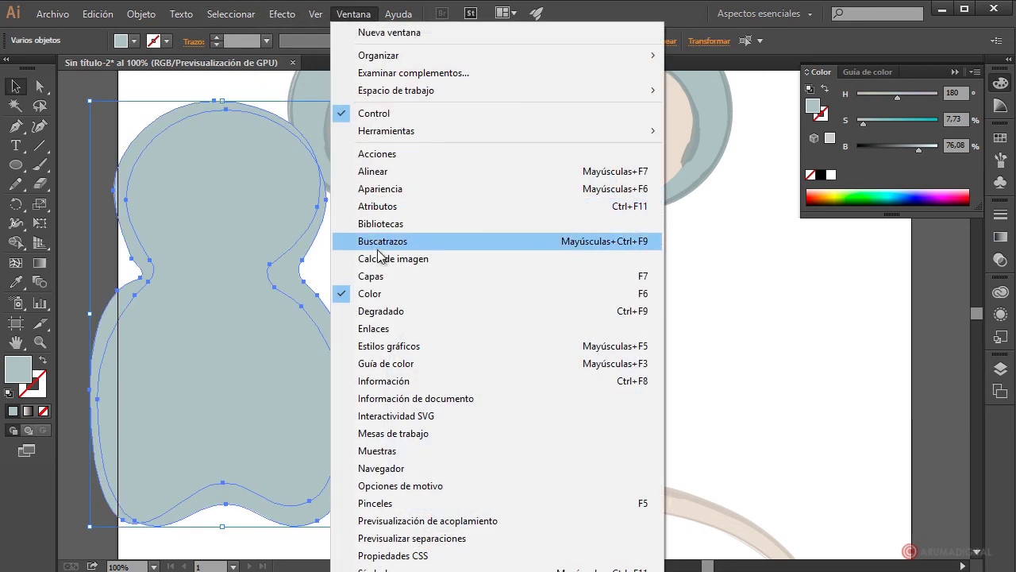
click(386, 246)
click(86, 173)
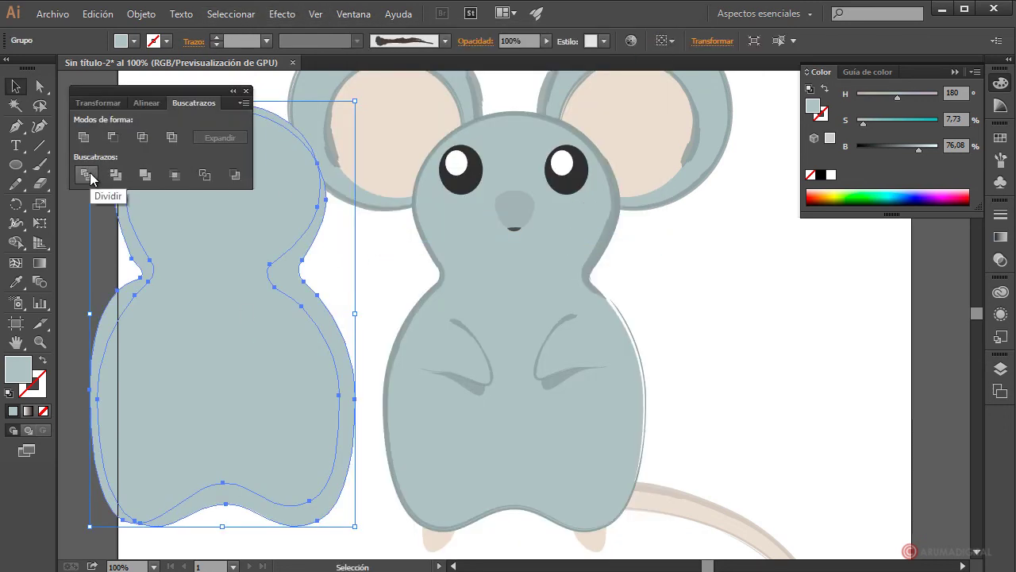
click(386, 288)
click(170, 288)
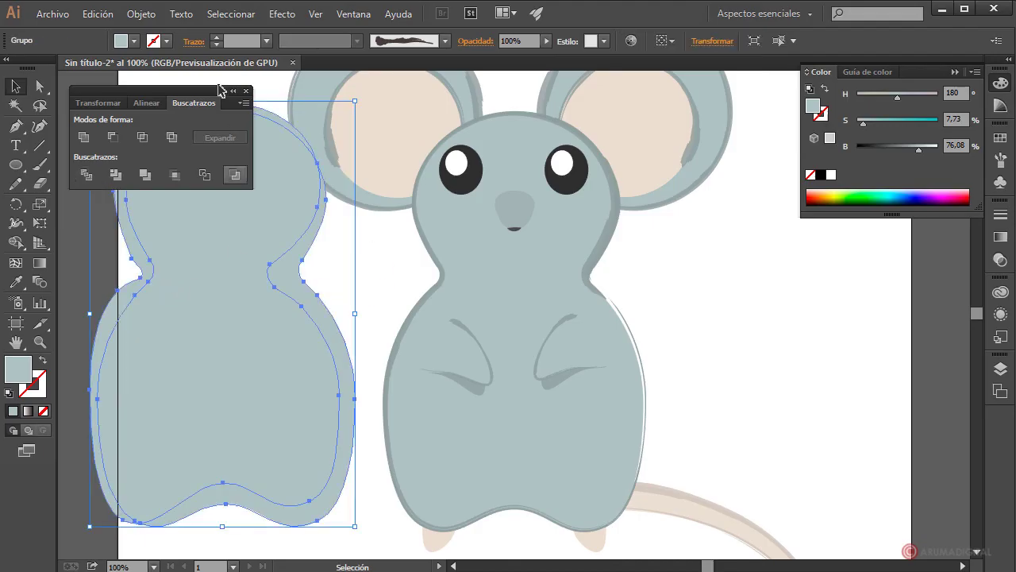
click(247, 92)
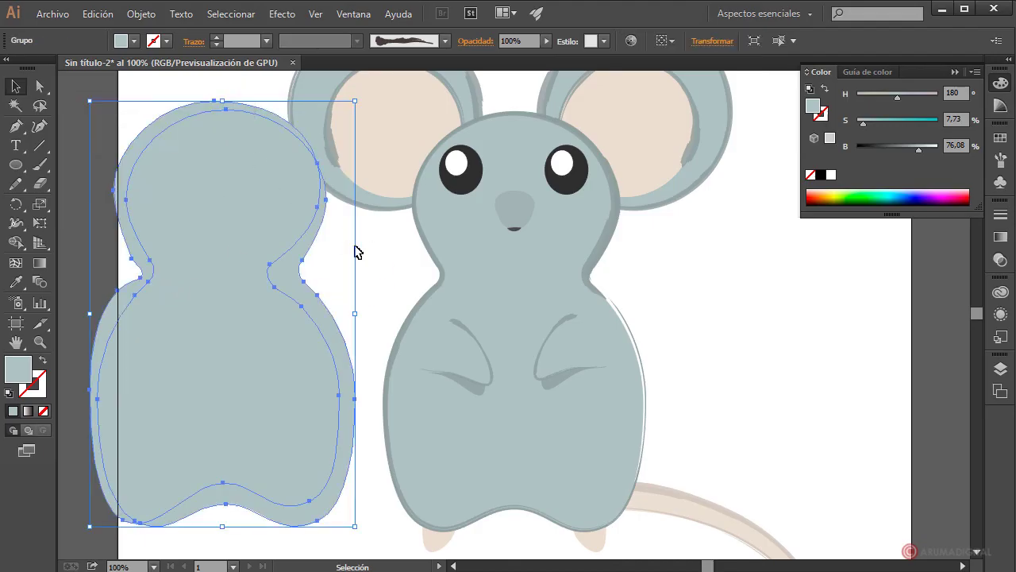
- Ungroup the divided body duplicate so its pieces can be selected individually
click(381, 252)
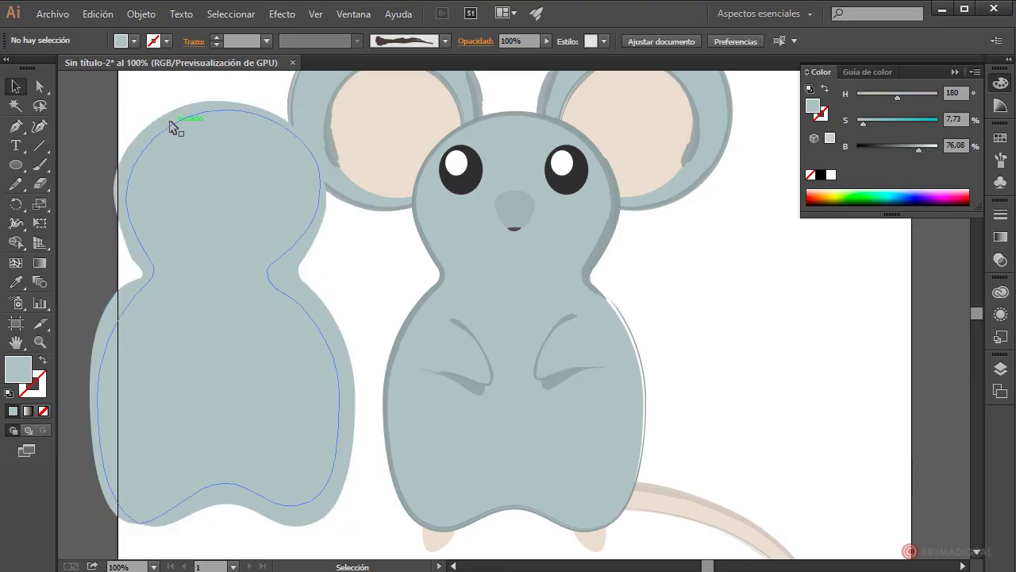
click(204, 157)
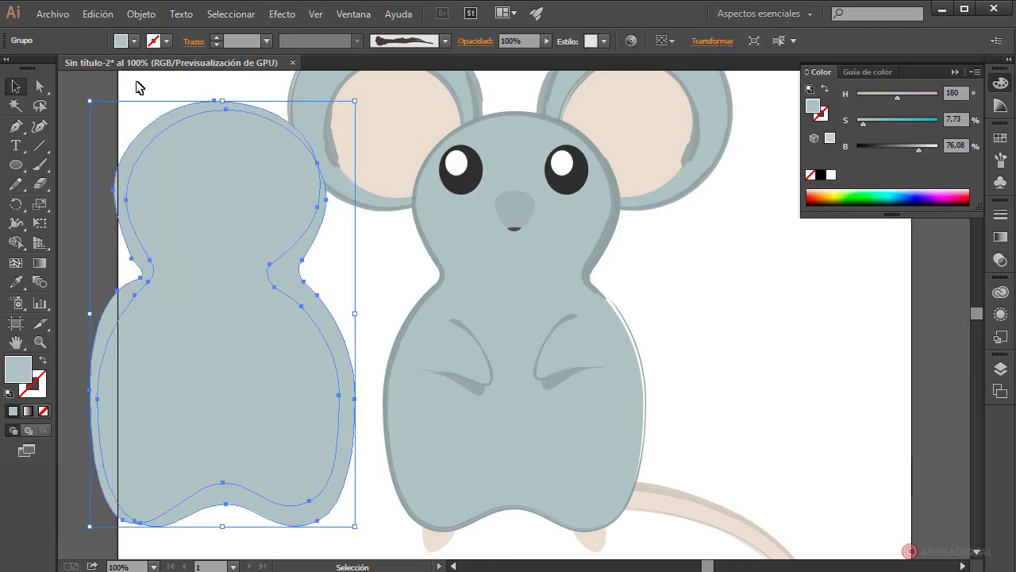
click(141, 14)
click(172, 92)
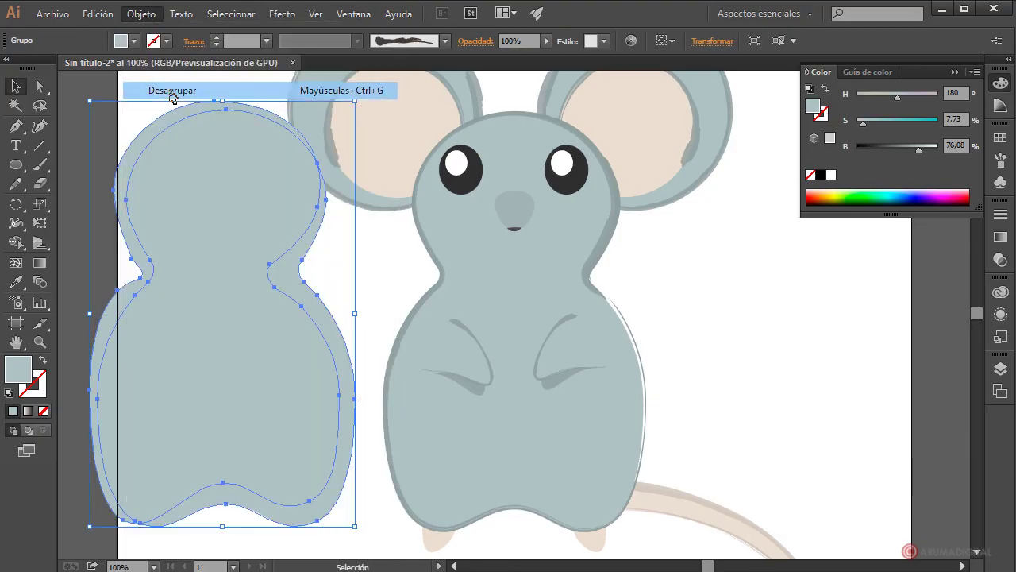
- Delete the divided duplicate's outer left piece and large central piece, leaving only the crescent strip along the right and lower edge
click(130, 112)
click(222, 236)
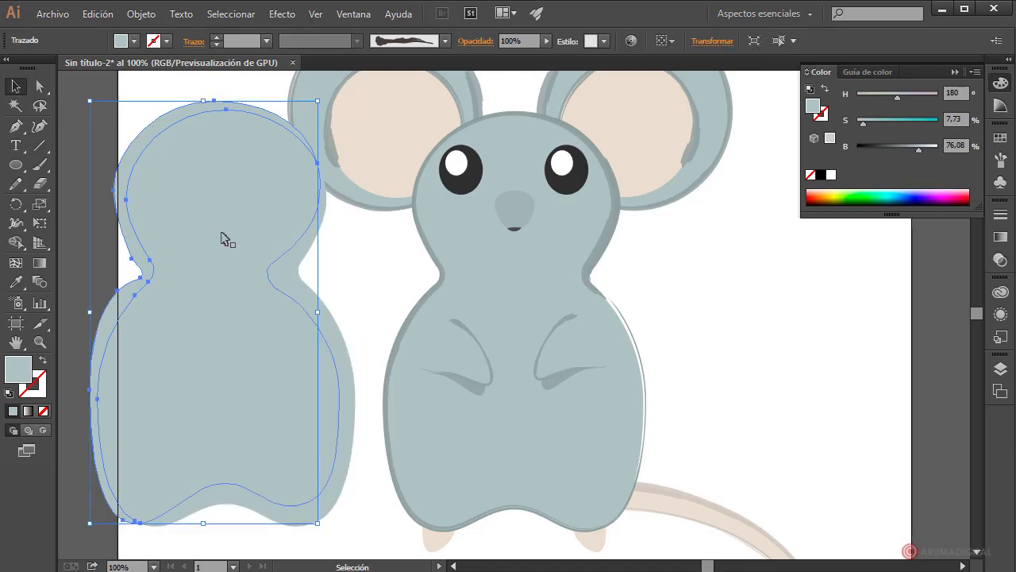
key(ctrl+shift+a)
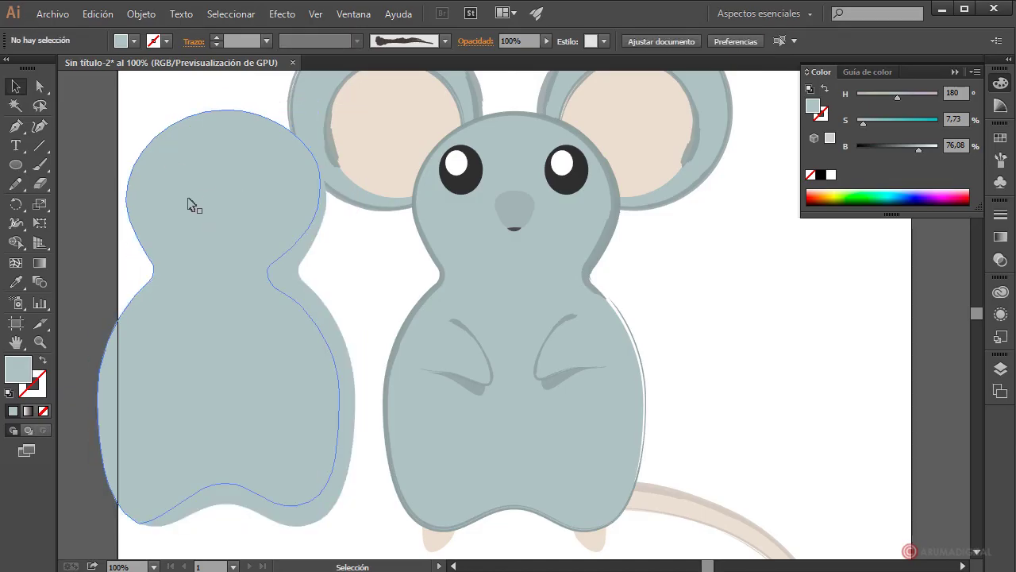
click(191, 204)
key(Delete)
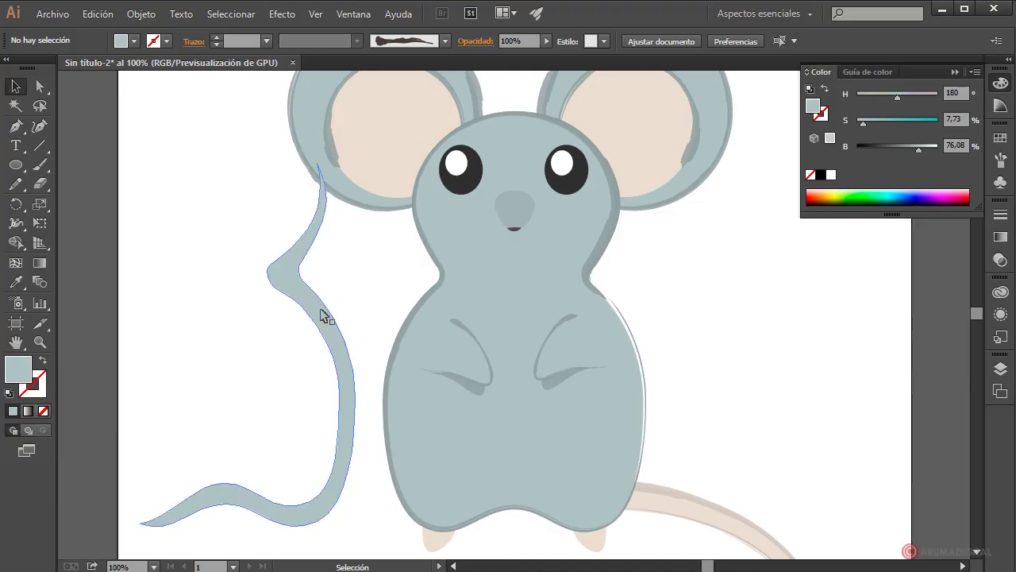
- Place the crescent strip along the right and lower edge of the mouse's body and fill it with the nose's darker grey
drag(326, 316, 607, 317)
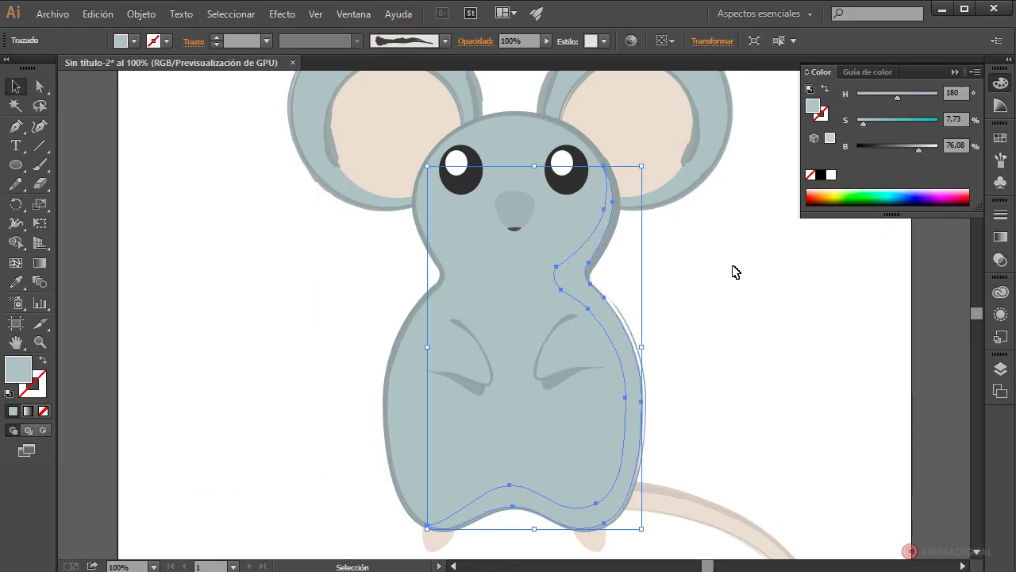
click(527, 205)
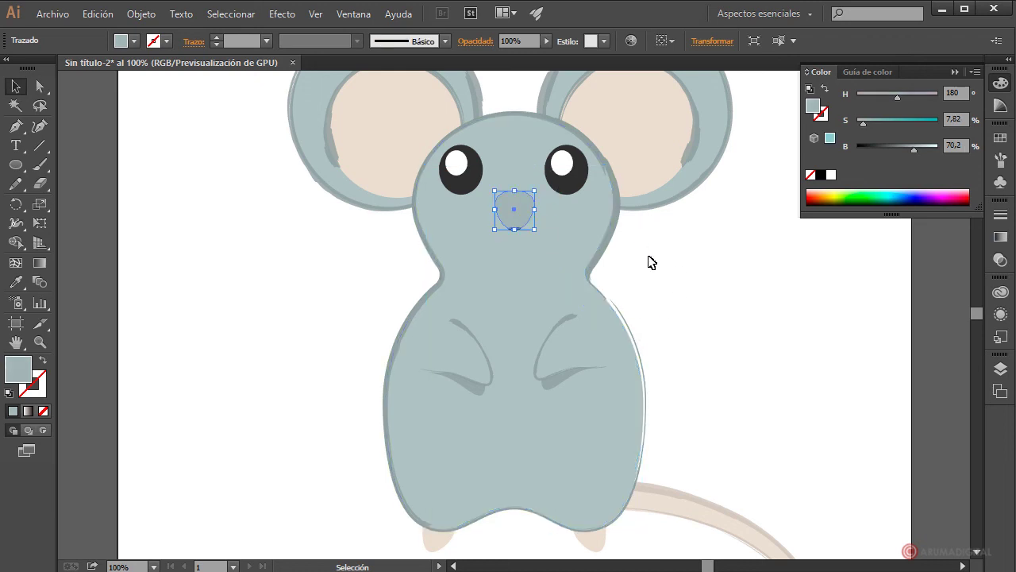
click(588, 303)
click(15, 282)
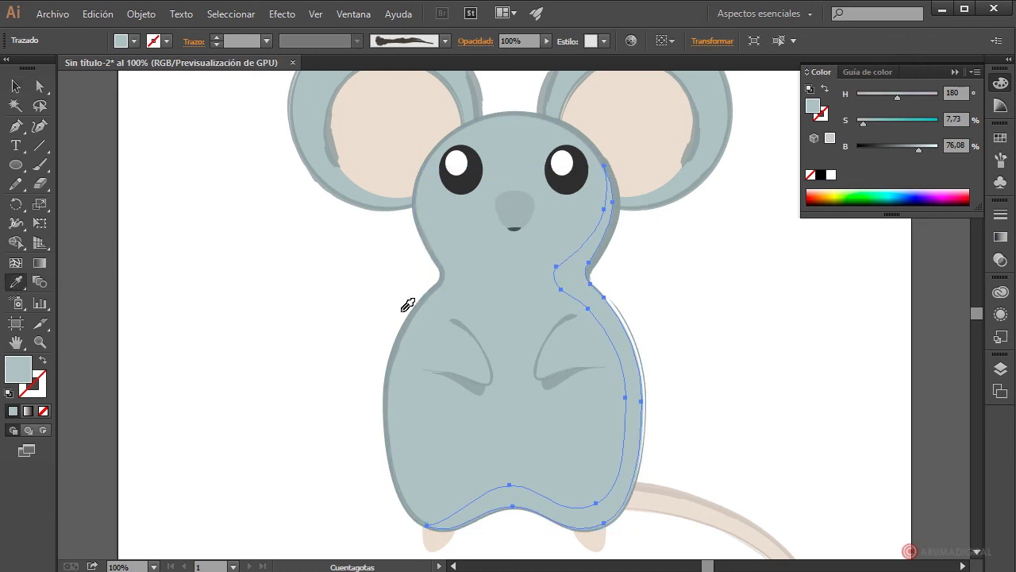
click(514, 205)
click(16, 86)
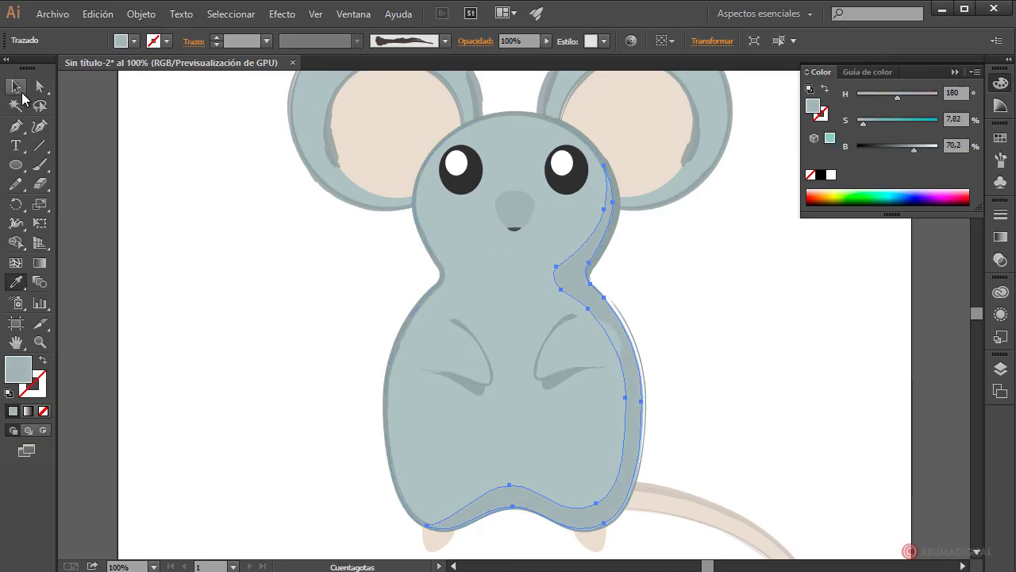
click(275, 343)
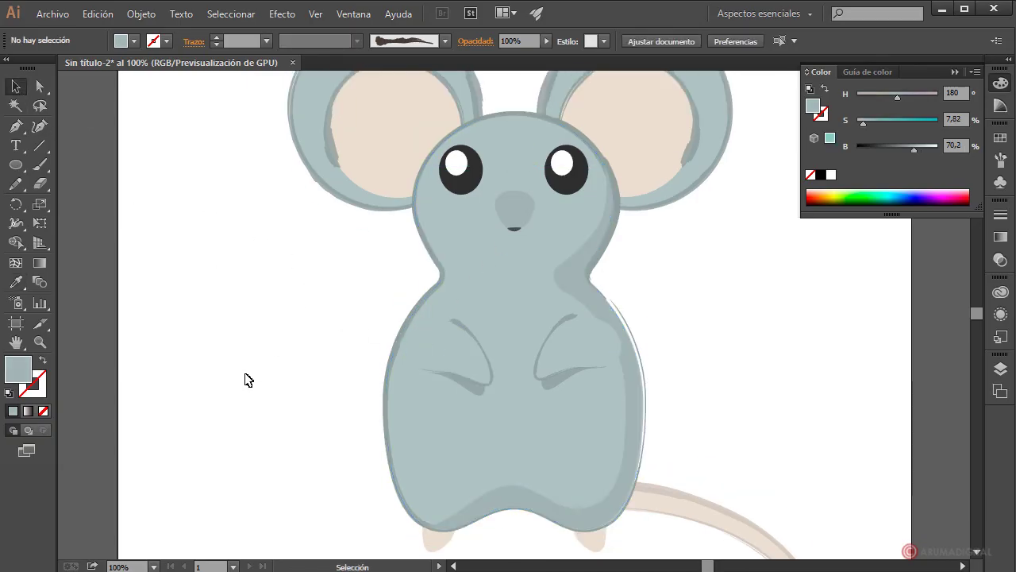
- Examine the new body shadow and the shapes making up the mouse's ears
scroll(246, 379, down, 1)
scroll(247, 380, up, 1)
scroll(248, 380, up, 2)
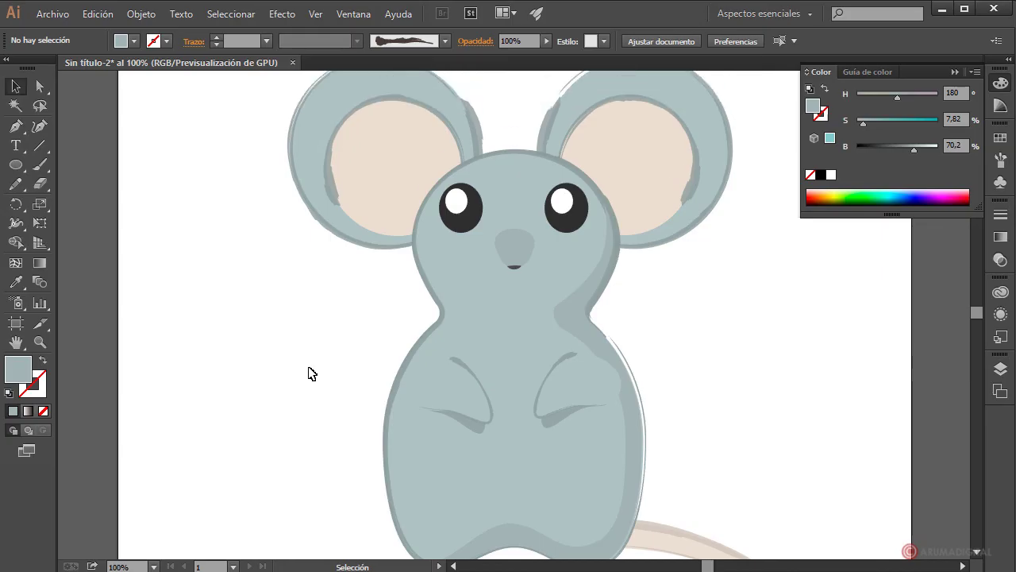
scroll(313, 375, down, 2)
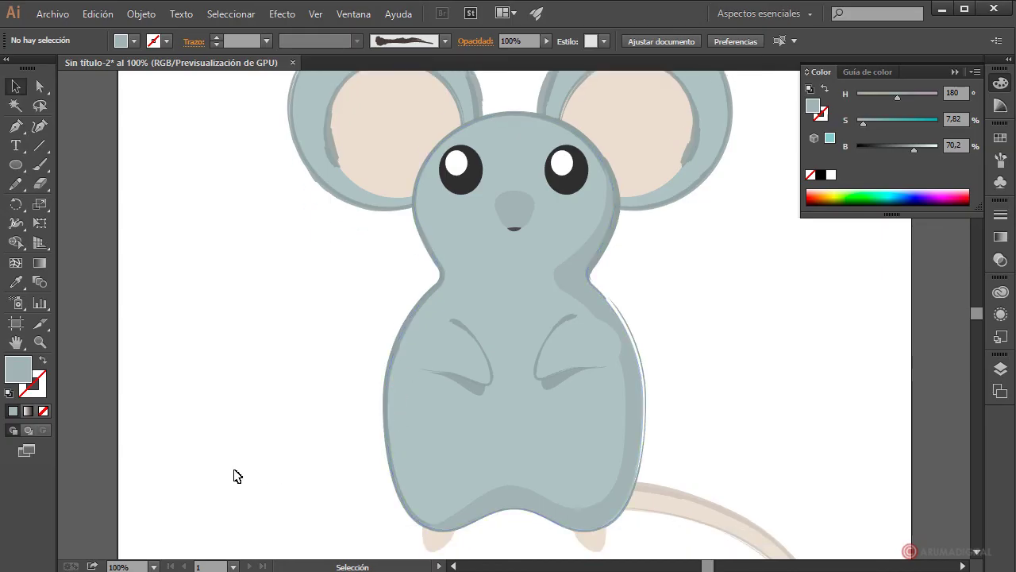
scroll(268, 458, up, 5)
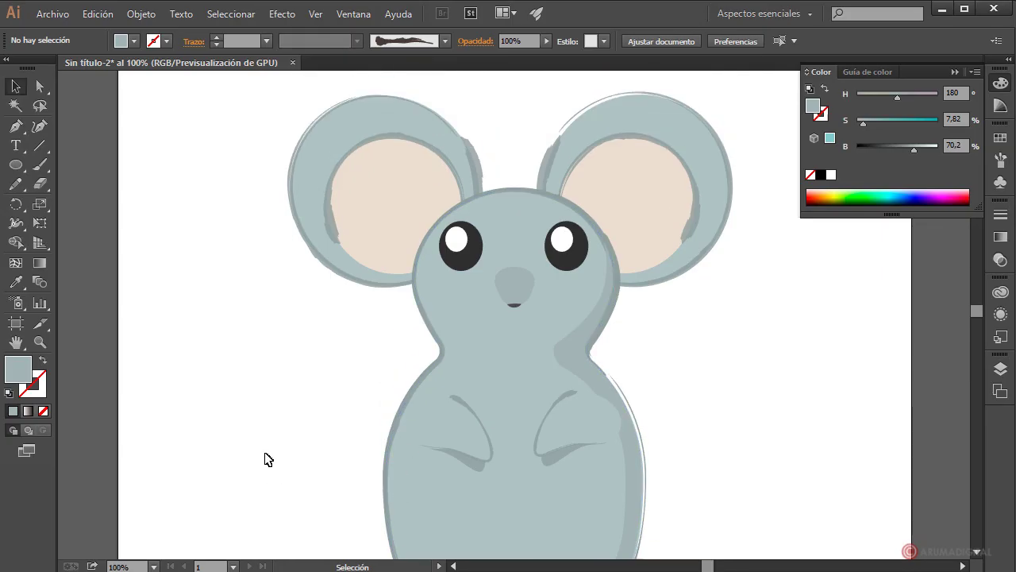
click(338, 196)
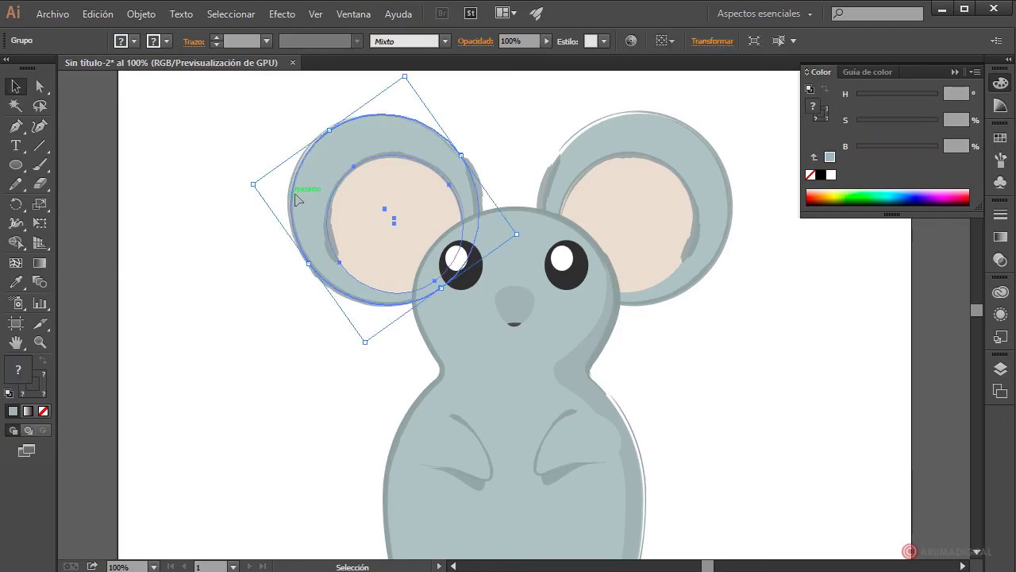
click(239, 441)
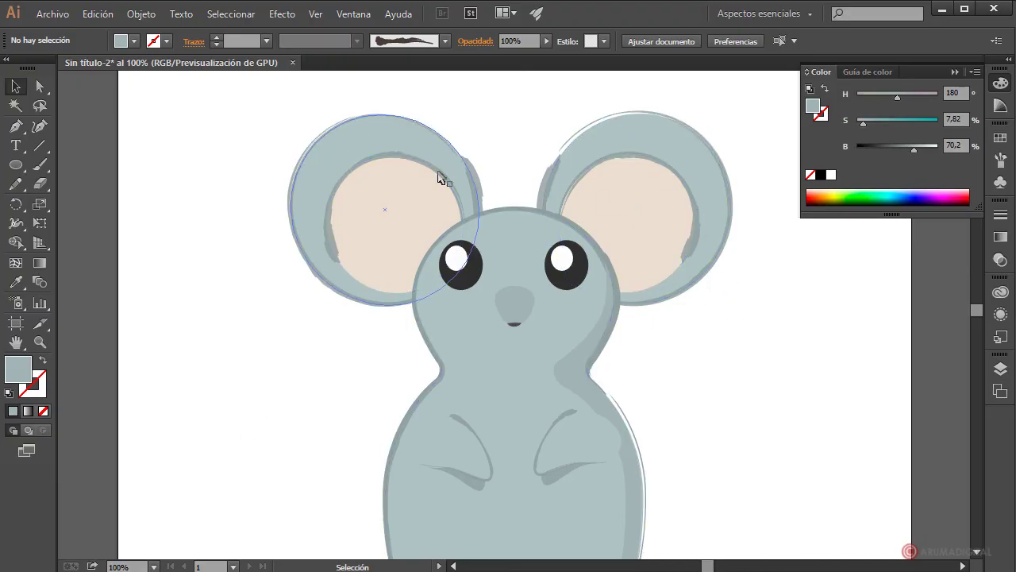
scroll(608, 395, down, 2)
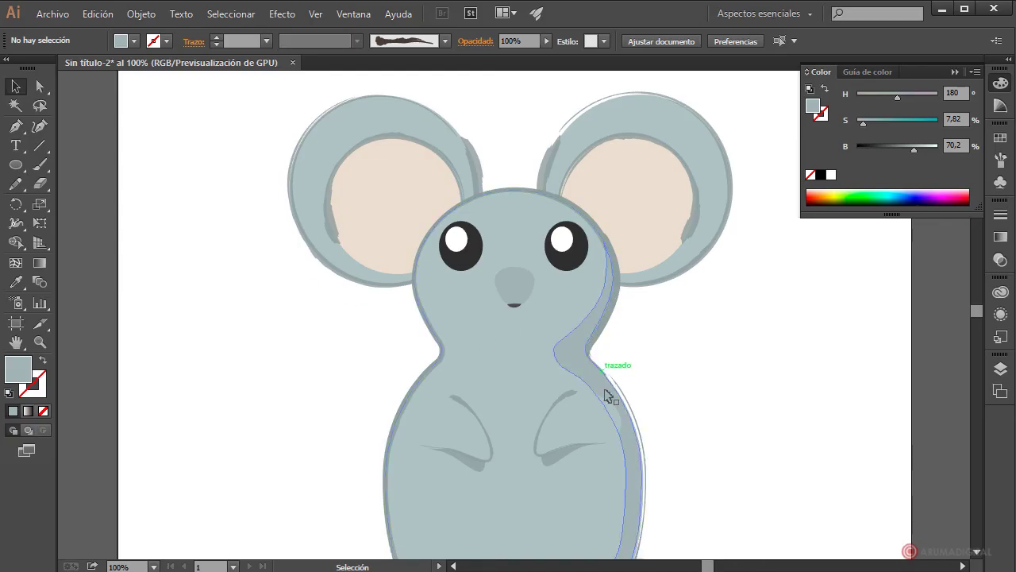
scroll(732, 305, up, 3)
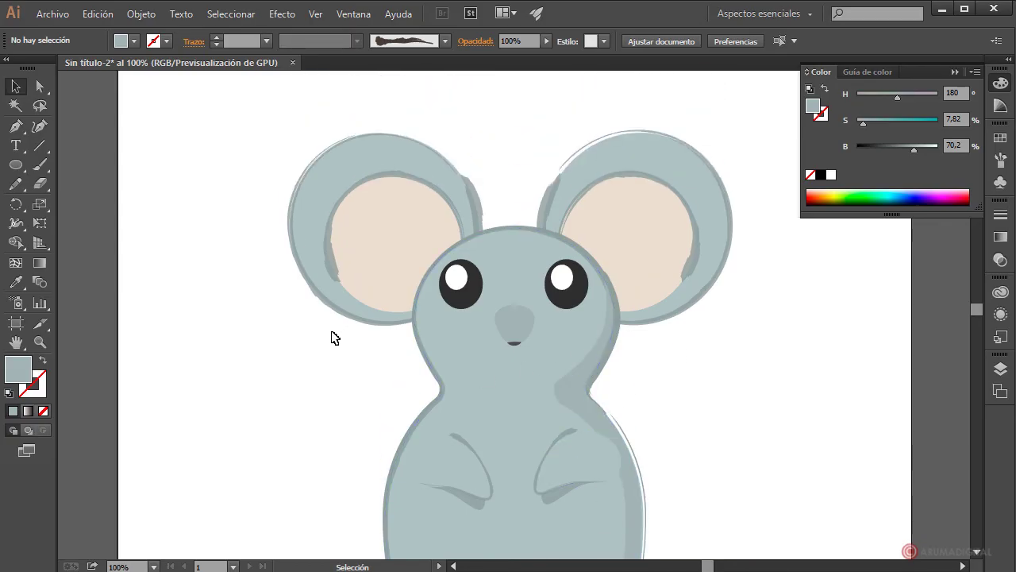
- Draw a rectangle with the Rectangle tool that covers the whole artboard, from its upper-left to its lower-right corner
scroll(311, 357, down, 3)
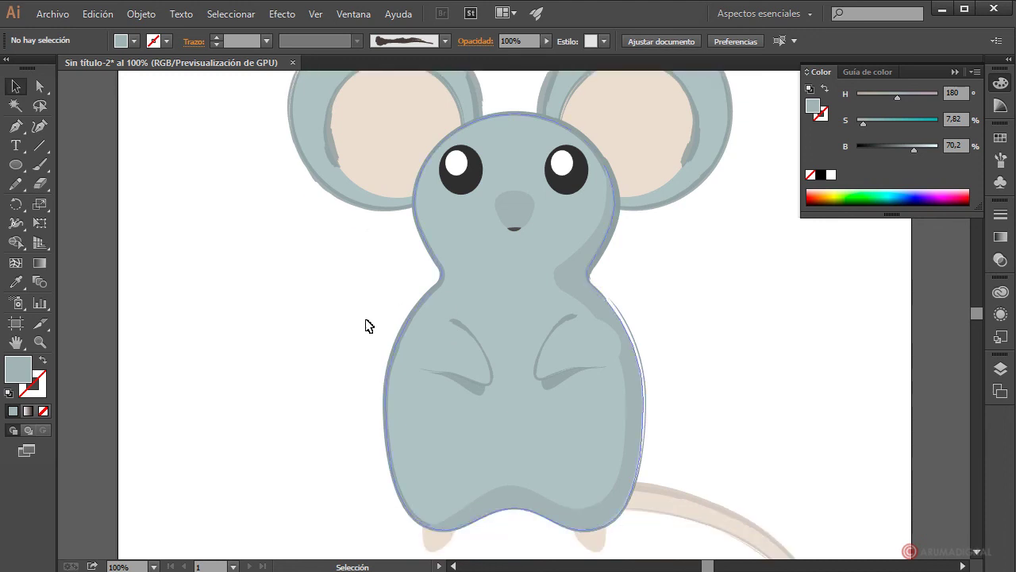
click(139, 565)
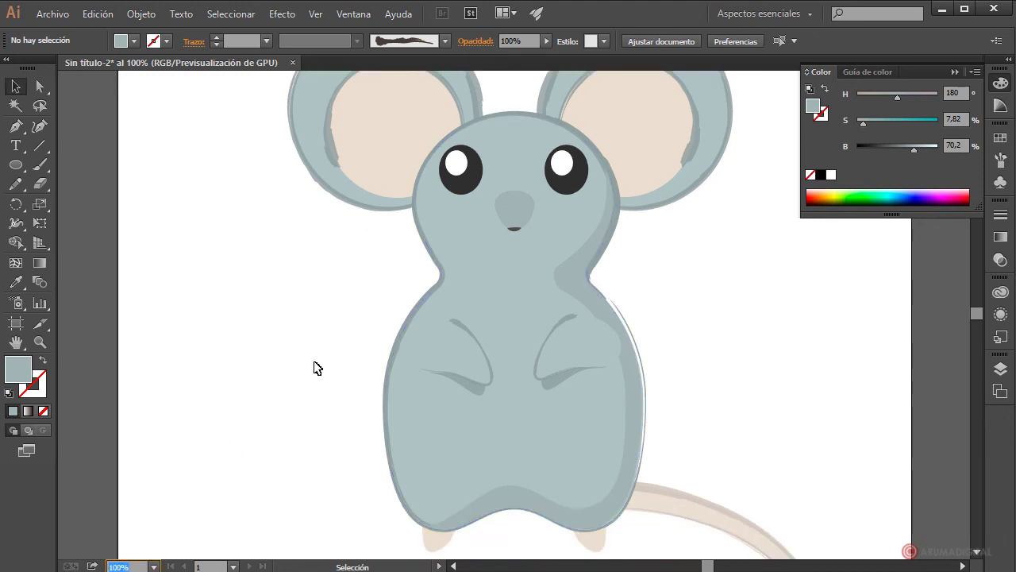
text(50)
key(Return)
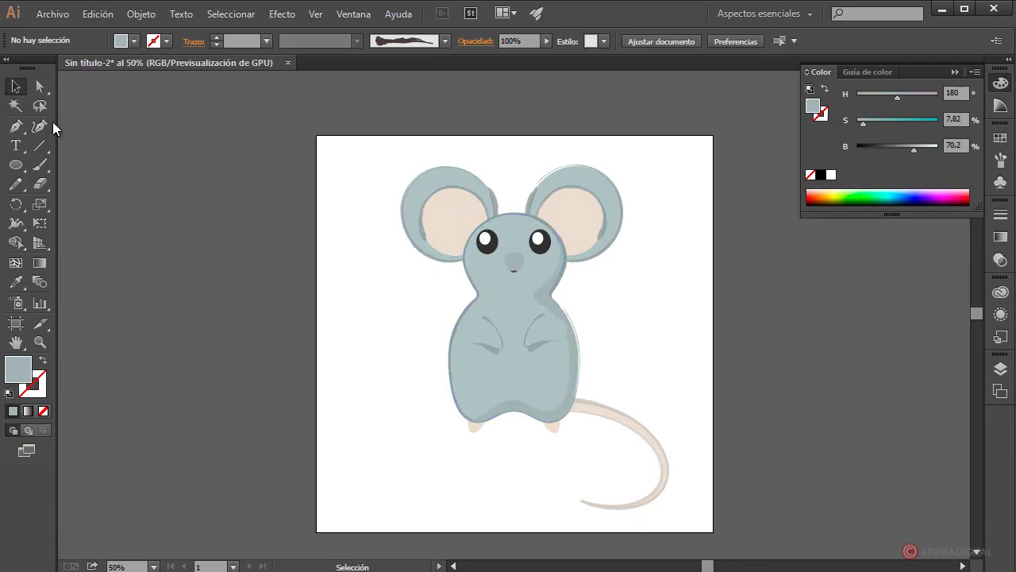
drag(19, 167, 77, 167)
drag(318, 137, 712, 530)
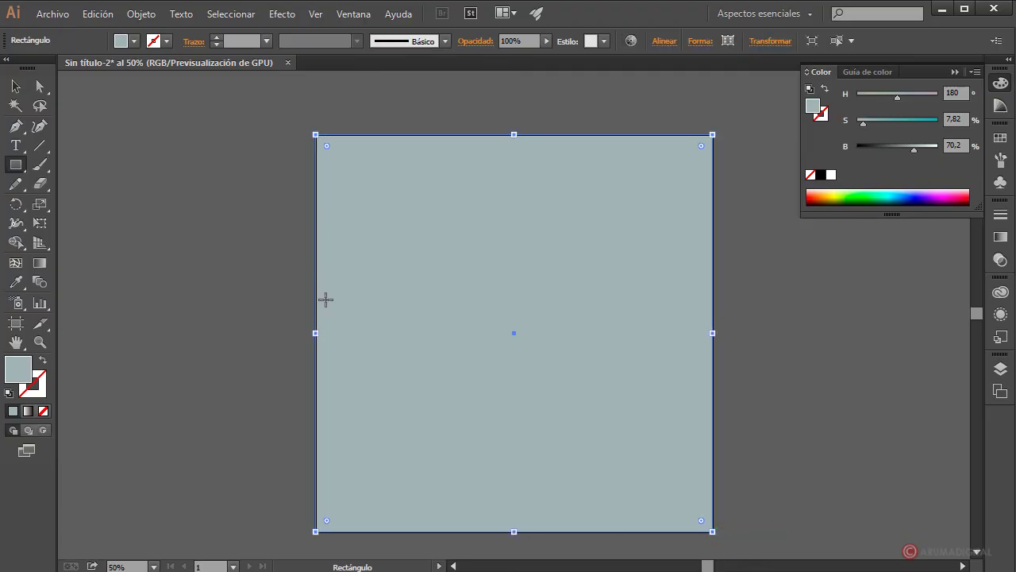
- Send the artboard-sized rectangle behind the mouse and recolor its fill to dark purple, H 280, S 14,06, B 25,1
key(v)
right_click(330, 210)
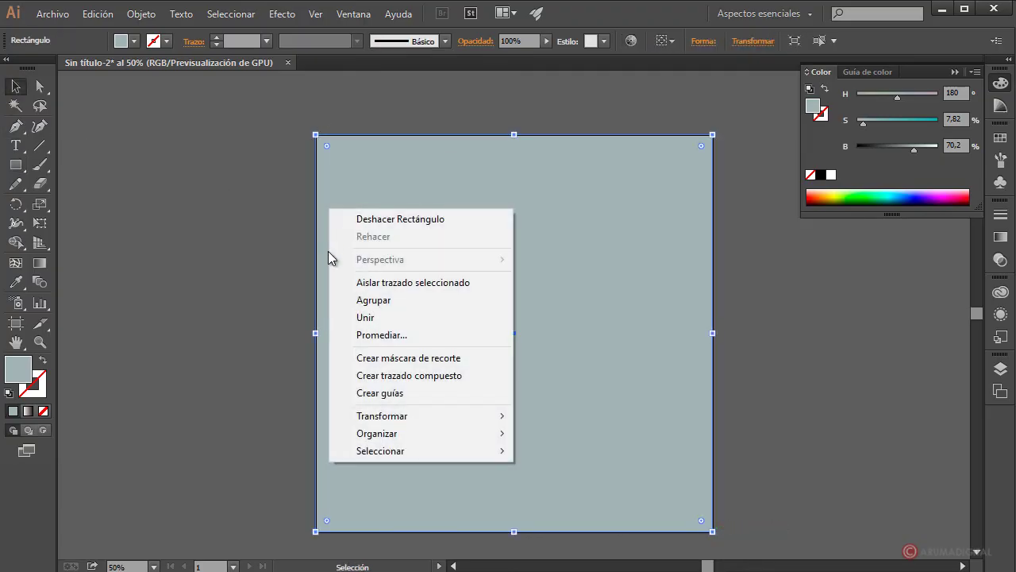
mouse_move(370, 434)
click(603, 485)
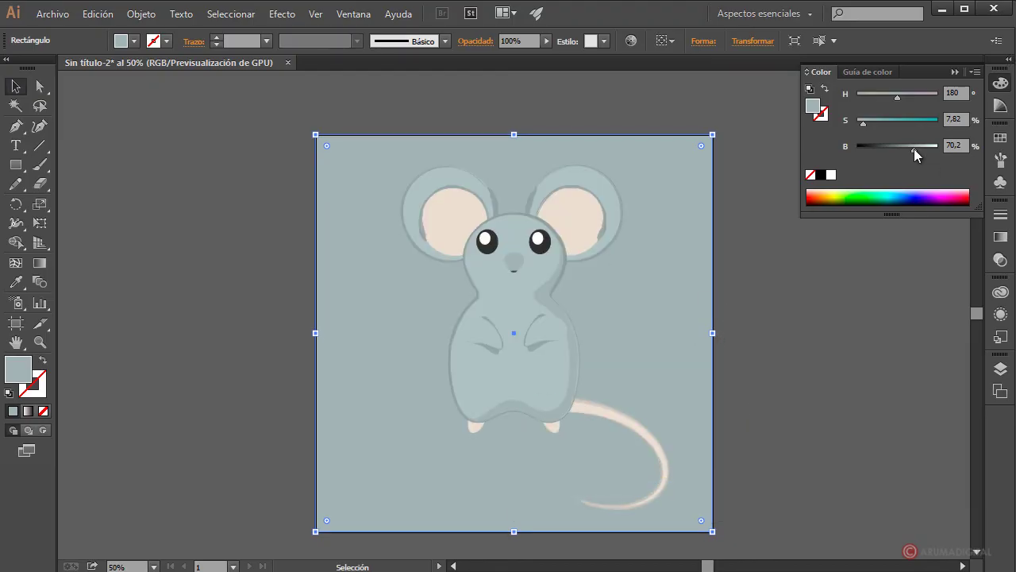
drag(914, 148, 920, 96)
click(847, 326)
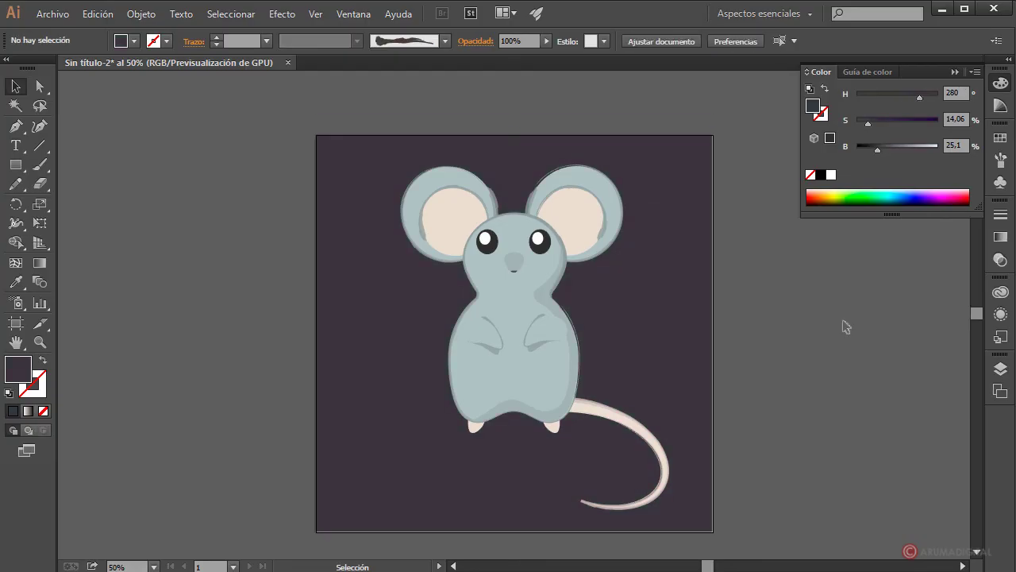